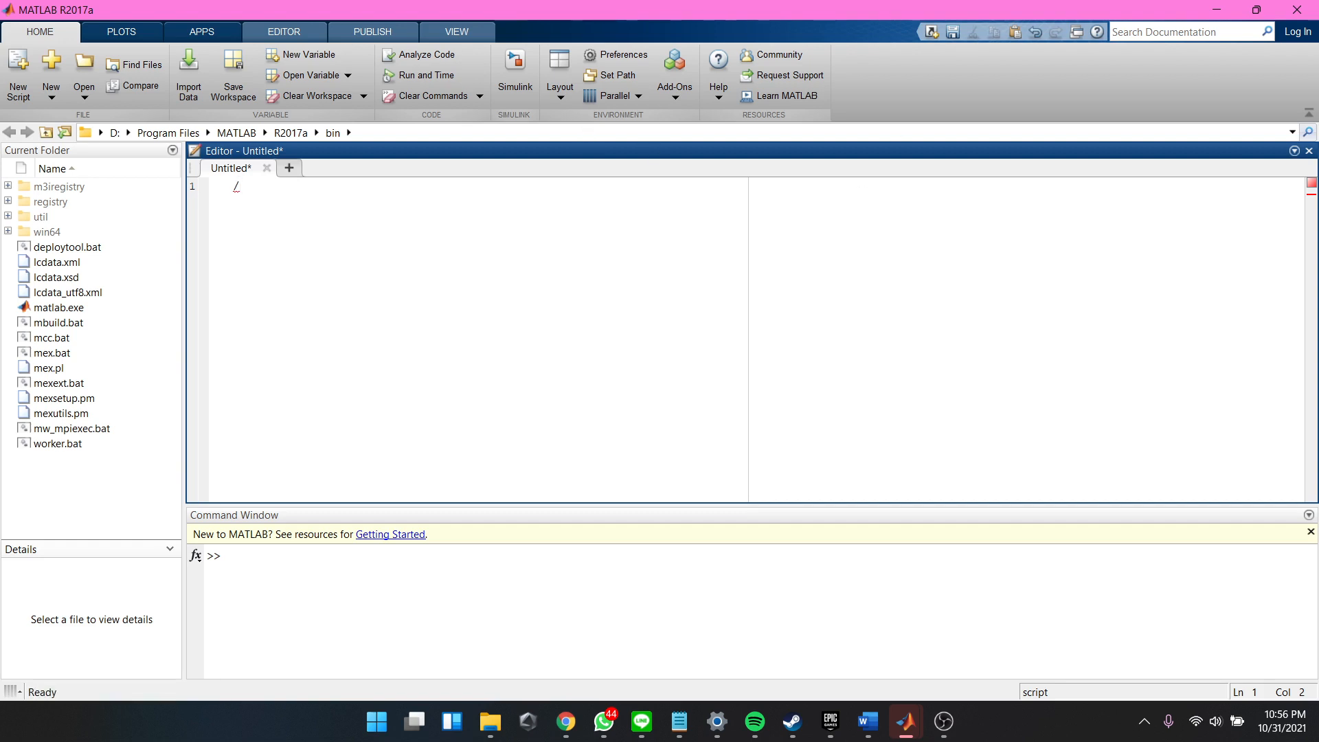
Step: Delete the stray slash from the untitled script and create a blank Simulink model
key(BackSpace)
key(alt+Tab)
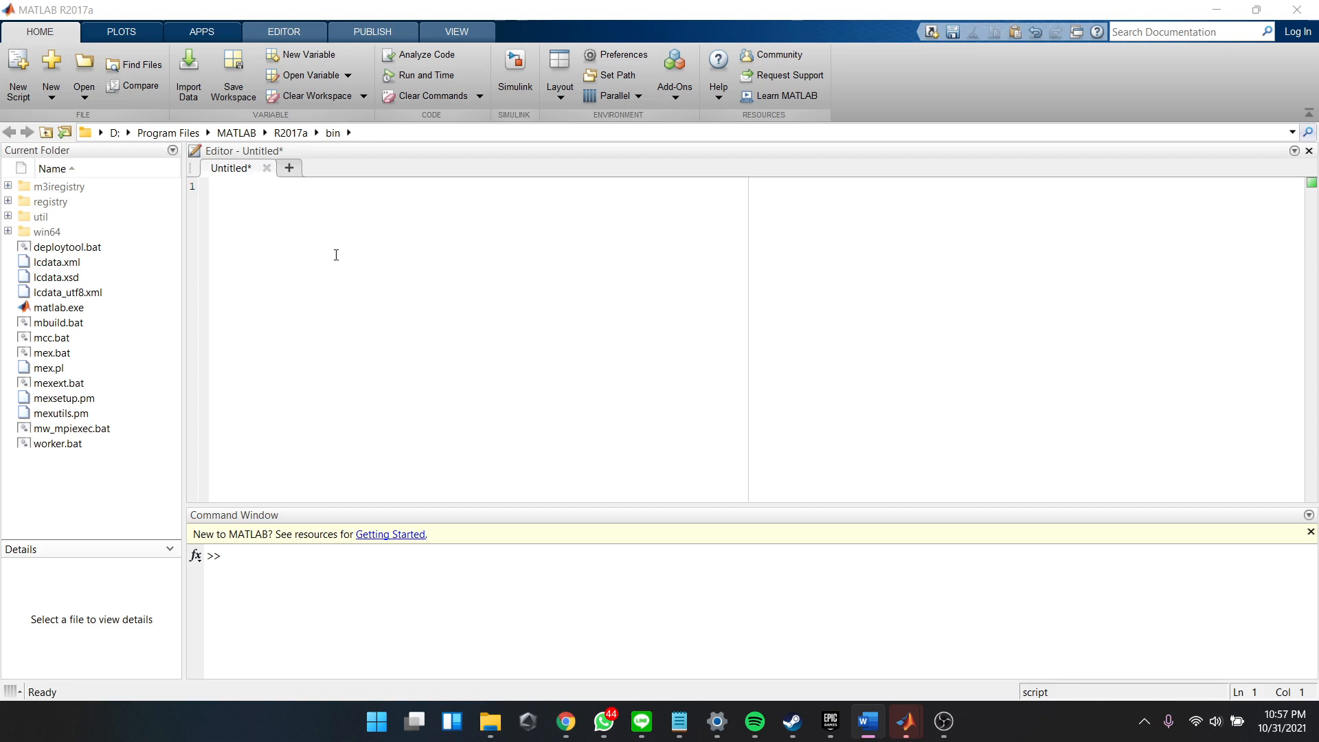
click(506, 64)
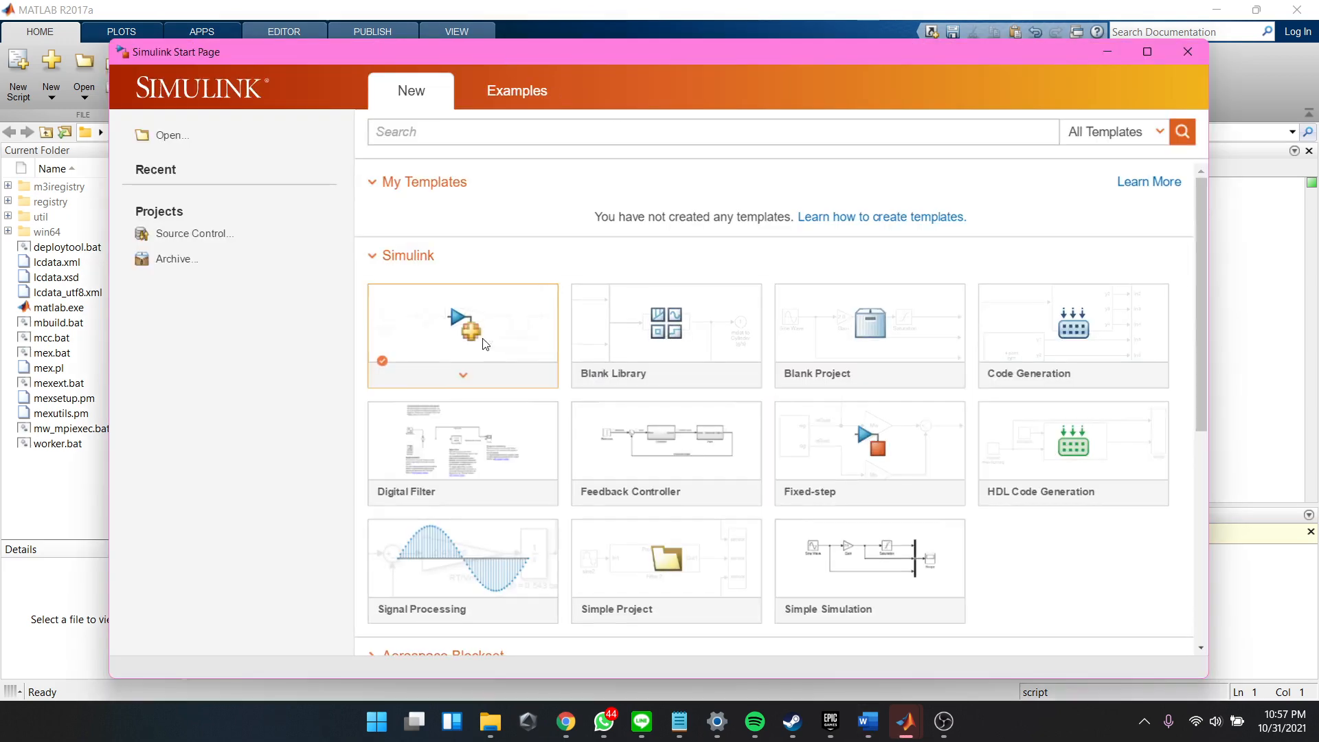
click(457, 329)
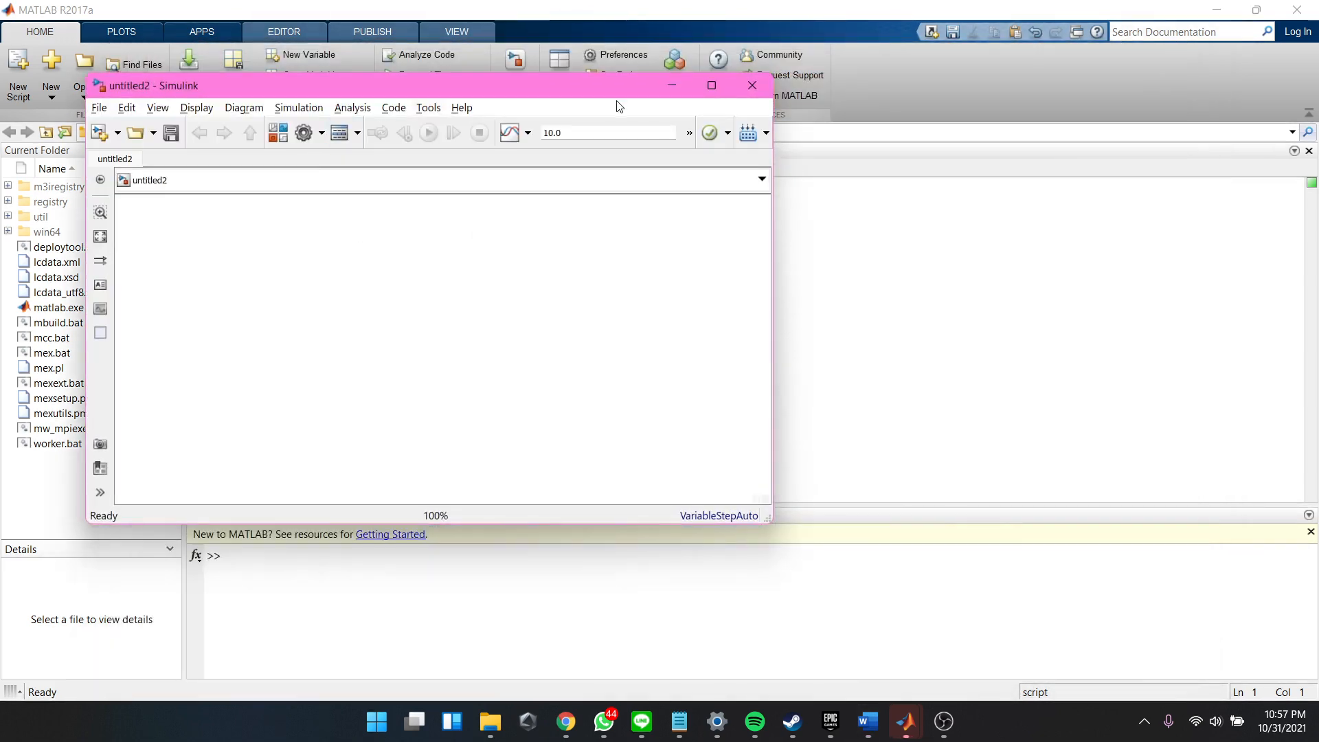
Step: Place two Integrator blocks from the Commonly Used Blocks library in the model, one below the other
click(281, 133)
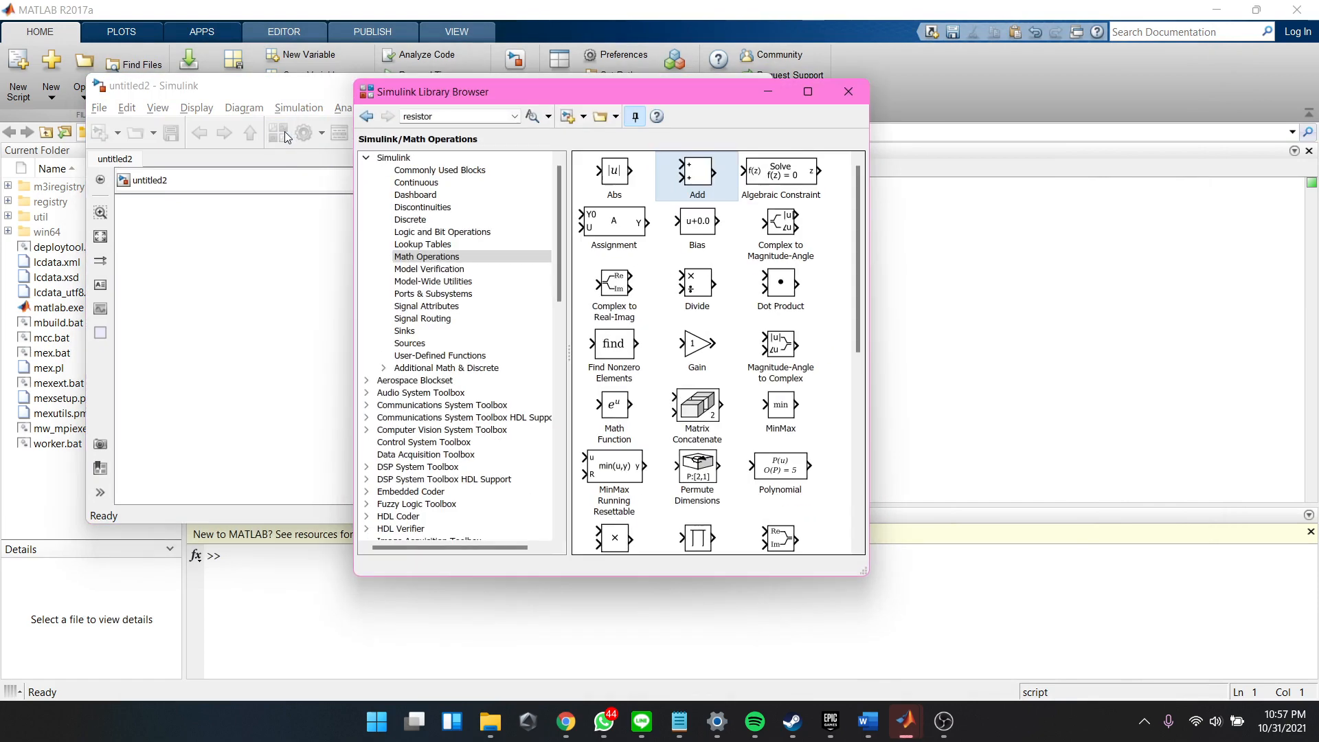
drag(546, 91, 769, 89)
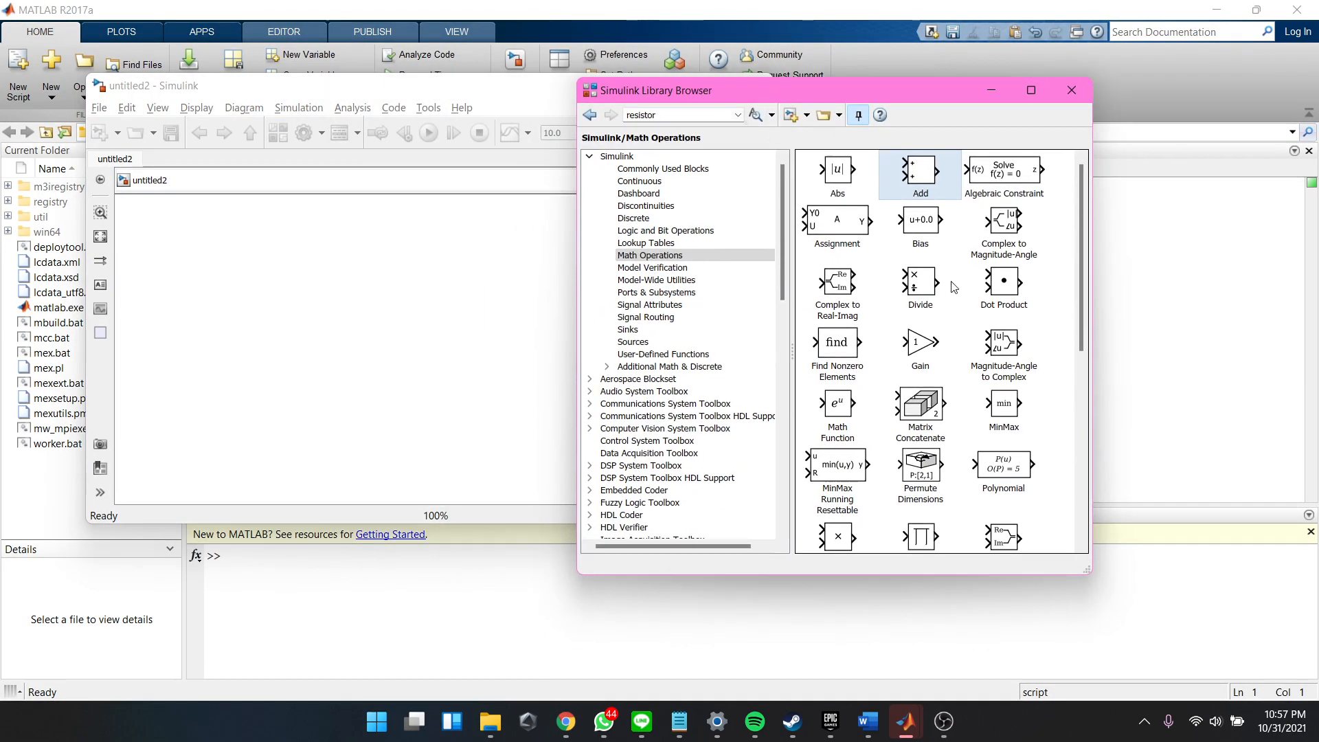
click(679, 172)
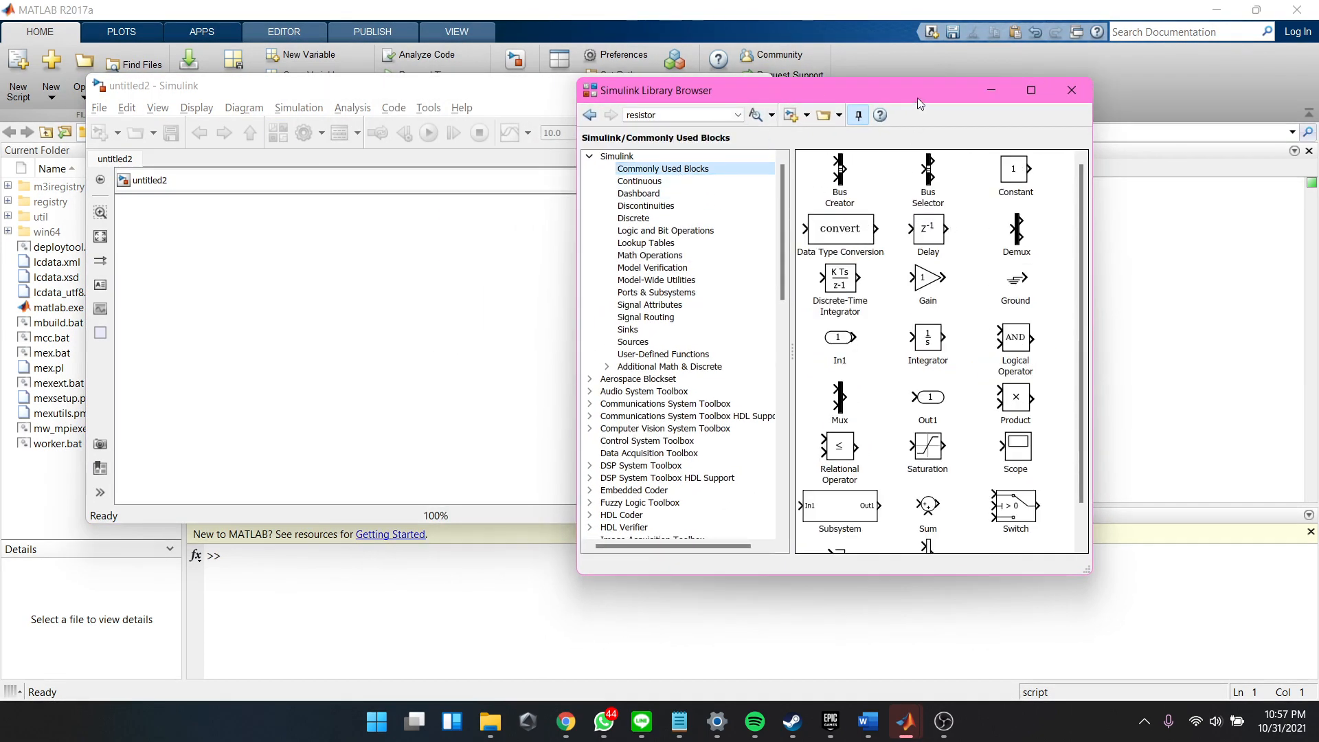
drag(918, 97, 980, 82)
drag(991, 323, 426, 260)
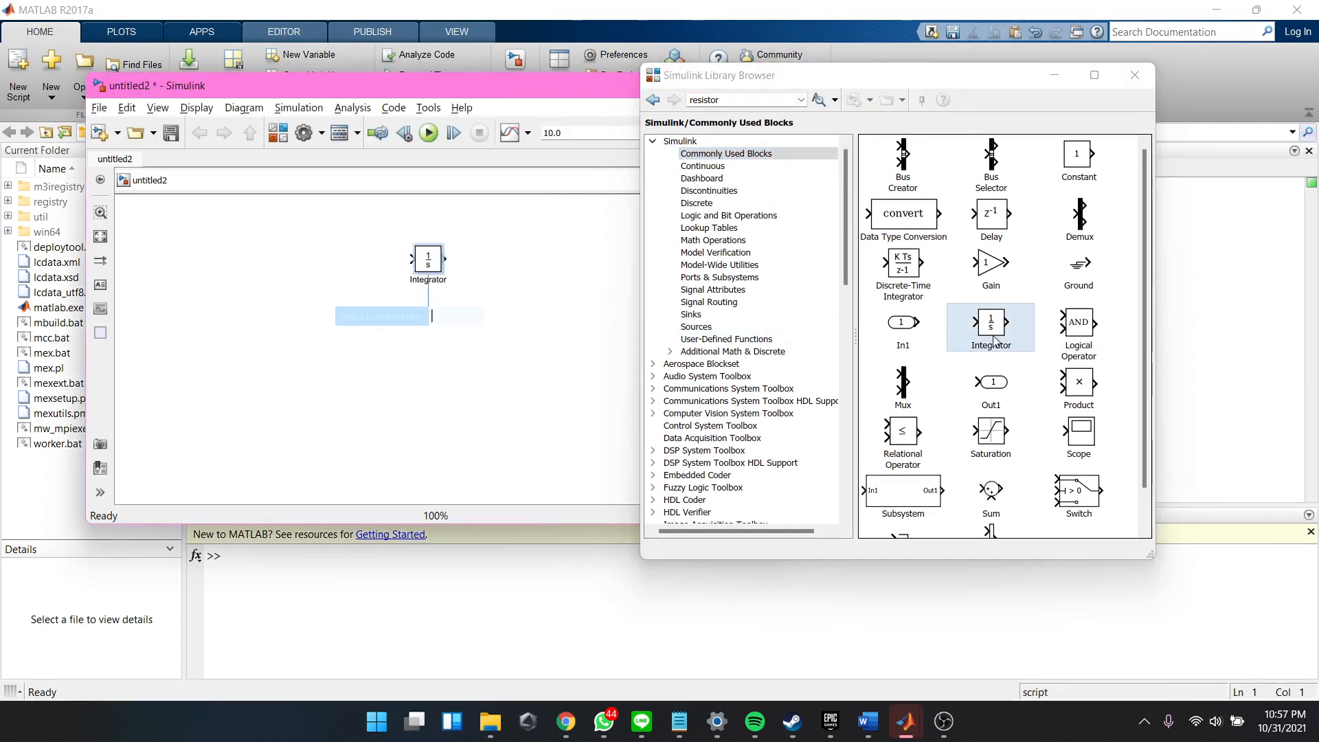
drag(777, 364, 431, 350)
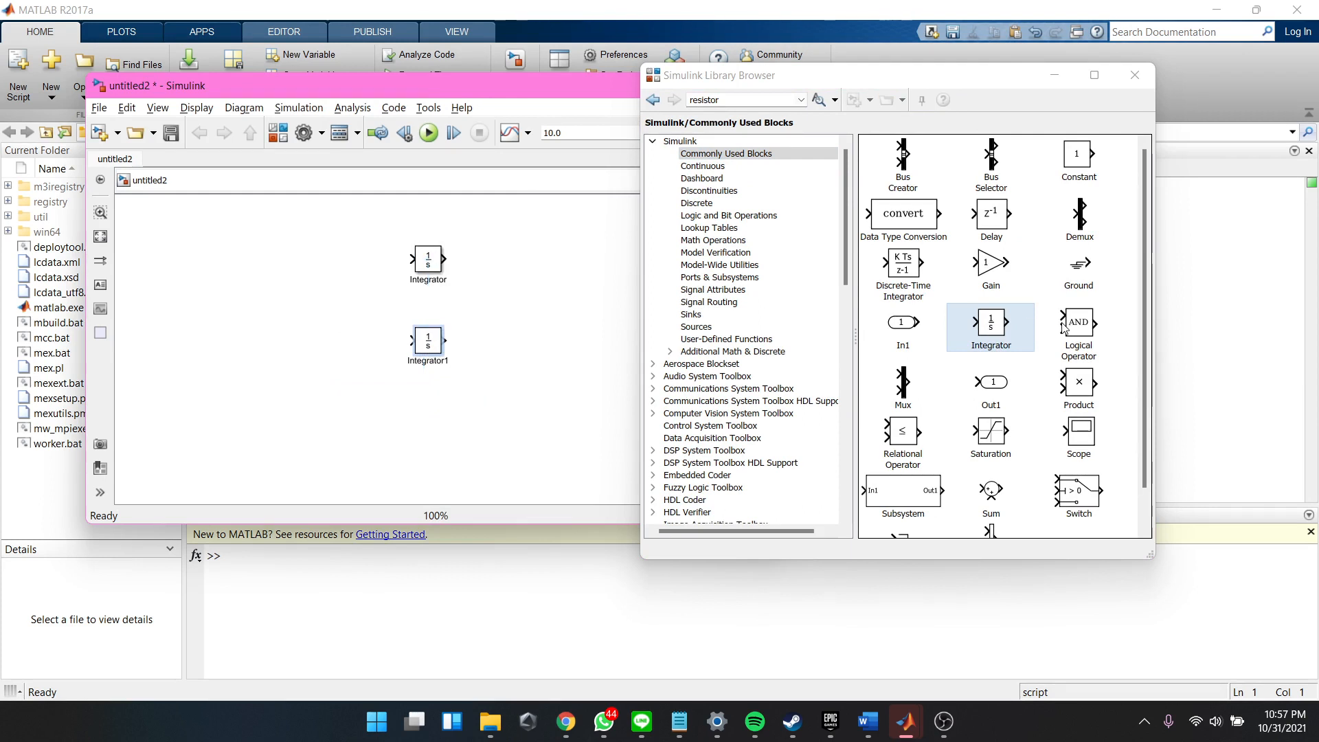
Step: Draw an open signal line into the input and out of the output of each Integrator block
key(alt+Tab)
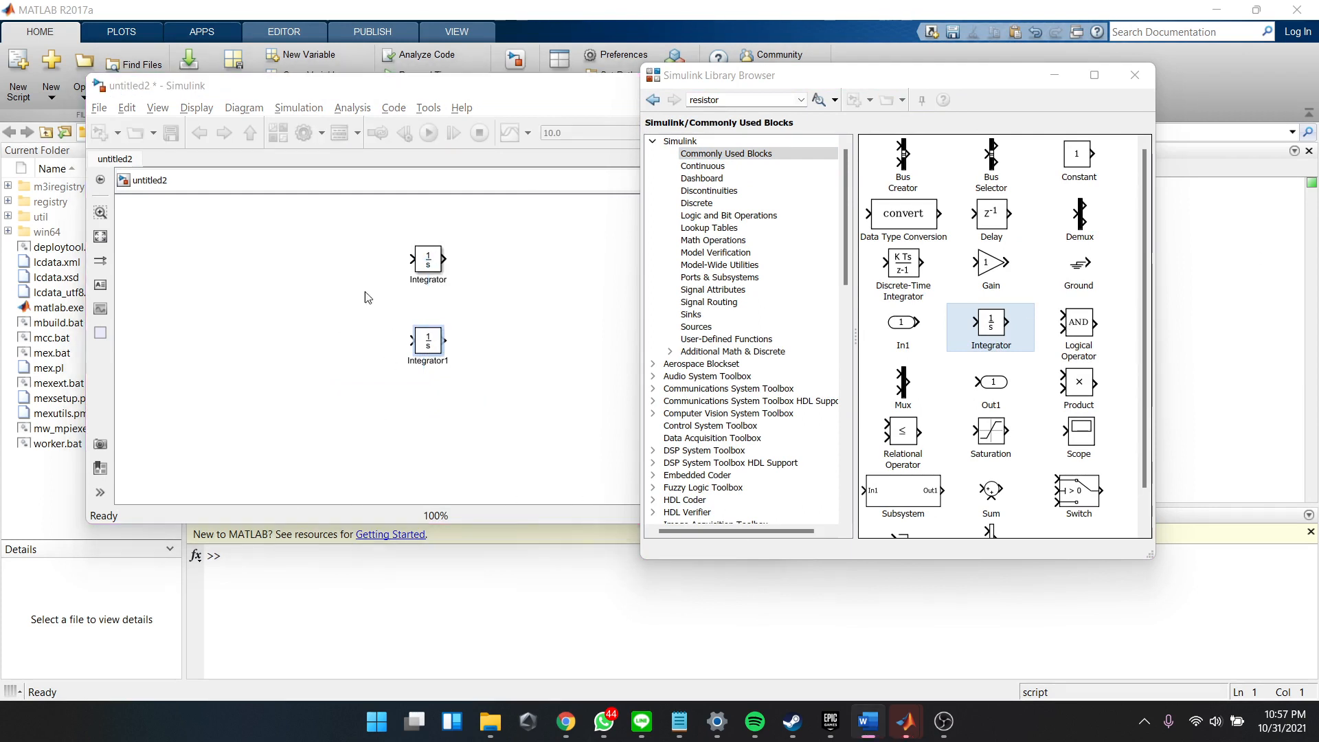
drag(412, 258, 285, 259)
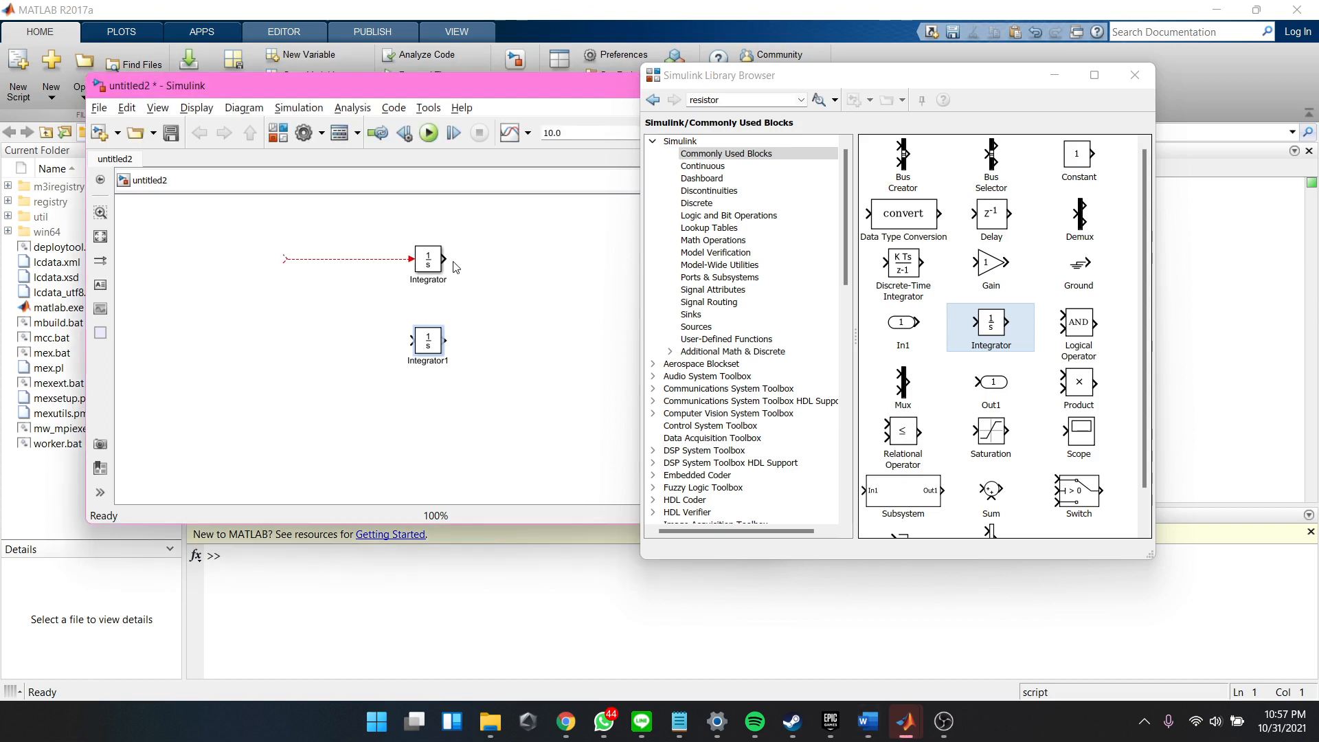
drag(445, 258, 549, 257)
drag(411, 340, 297, 340)
drag(443, 340, 550, 338)
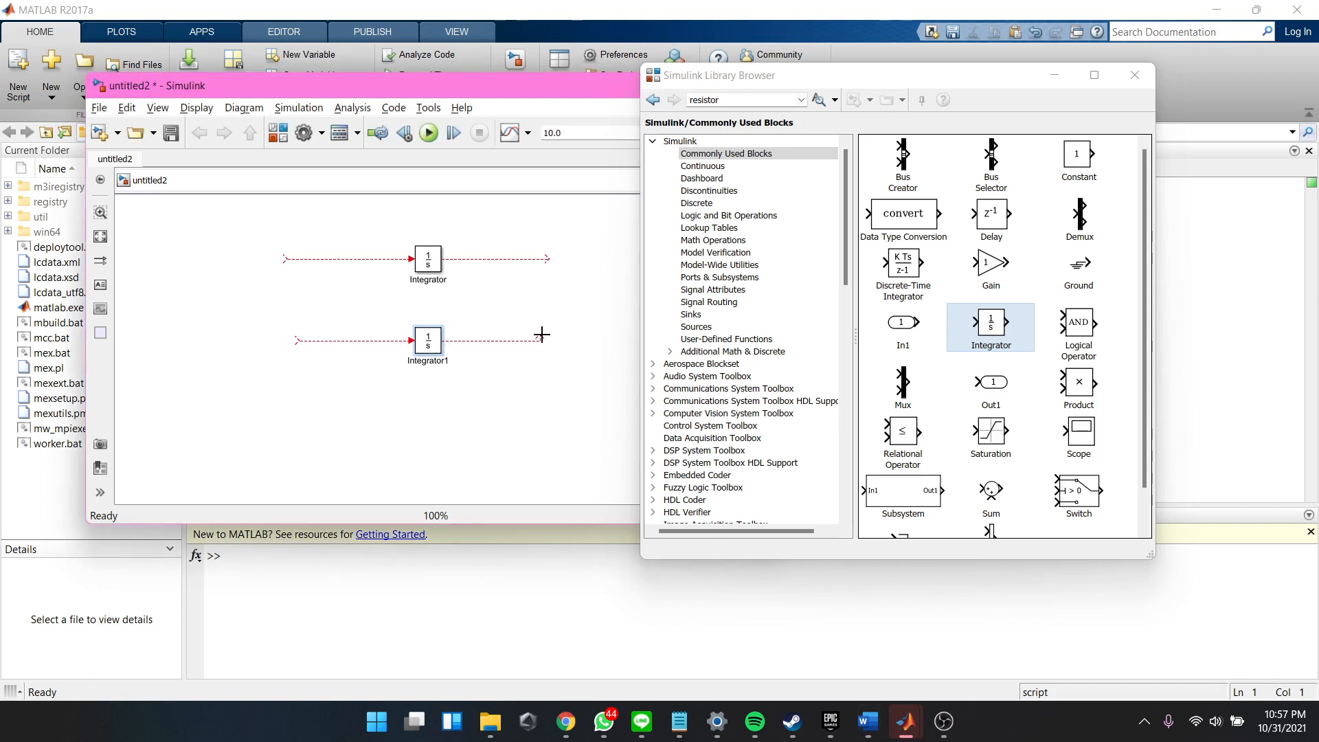
Step: Label the upper integrator's input line "d/dt(i)" and its output line "i"
click(360, 259)
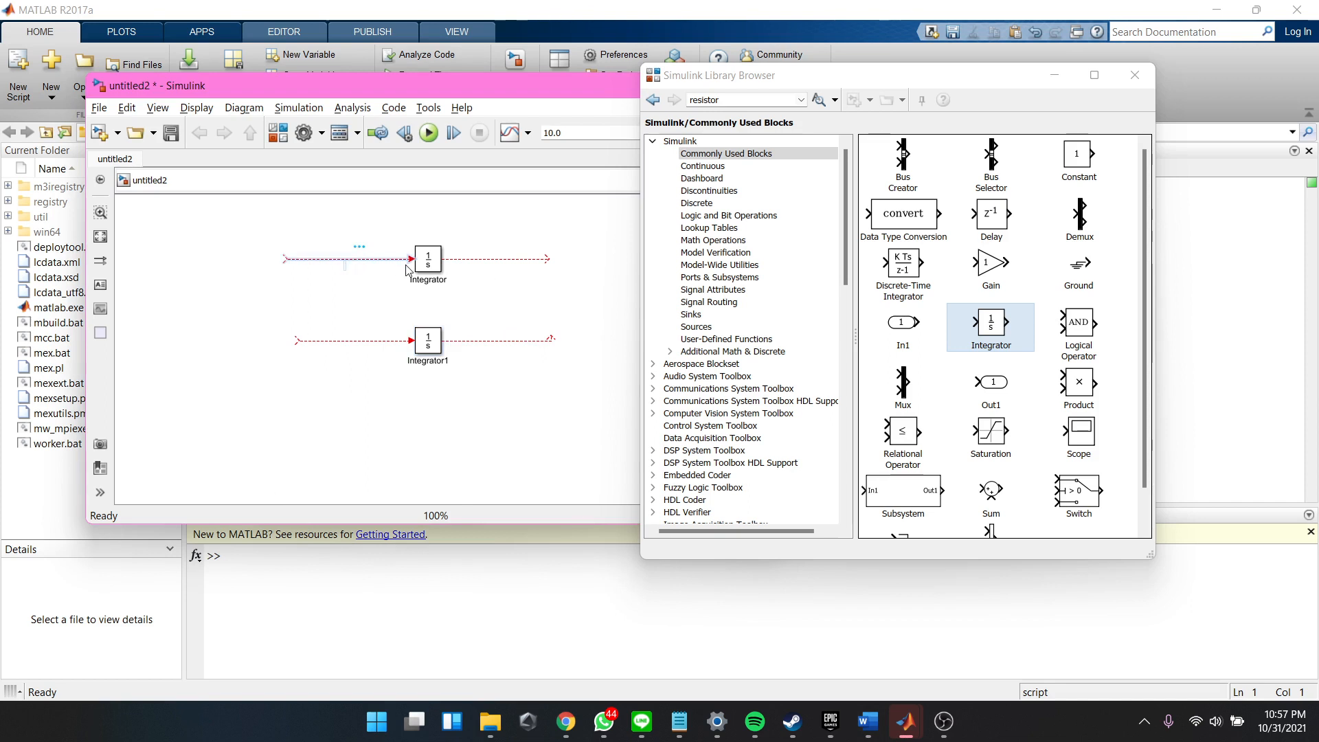
text(d/dt(i))
click(486, 261)
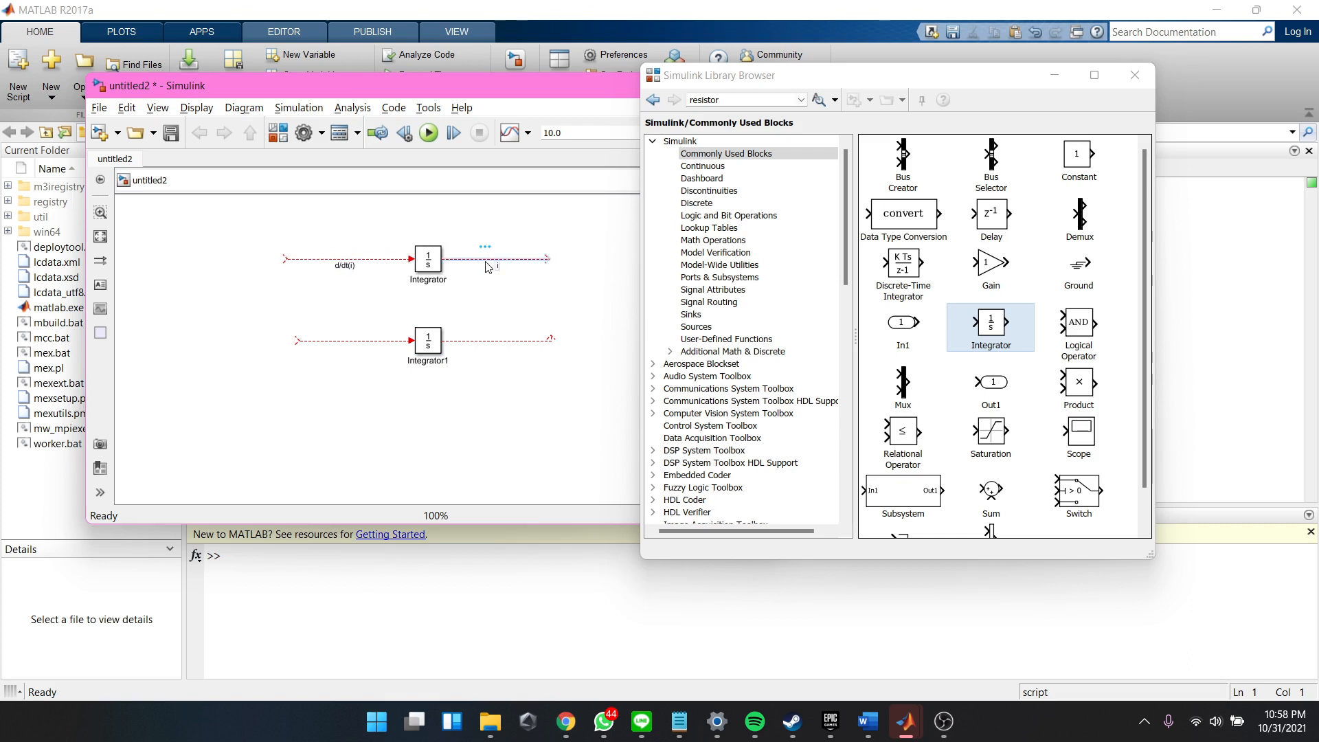
text(i)
Step: Label the lower integrator's input line "d2/dt2(theta)" and its output line "d/dt(theta)"
double_click(356, 340)
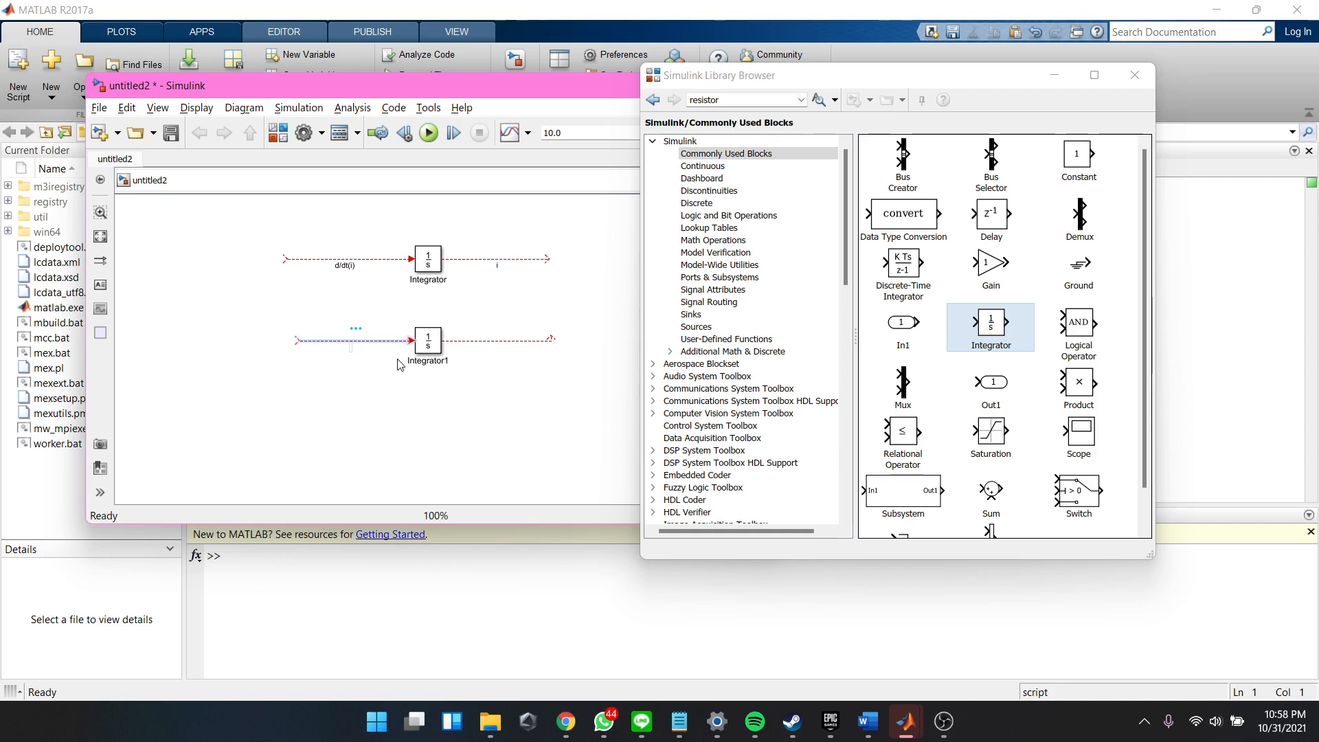
text(d2/dt2(thet)
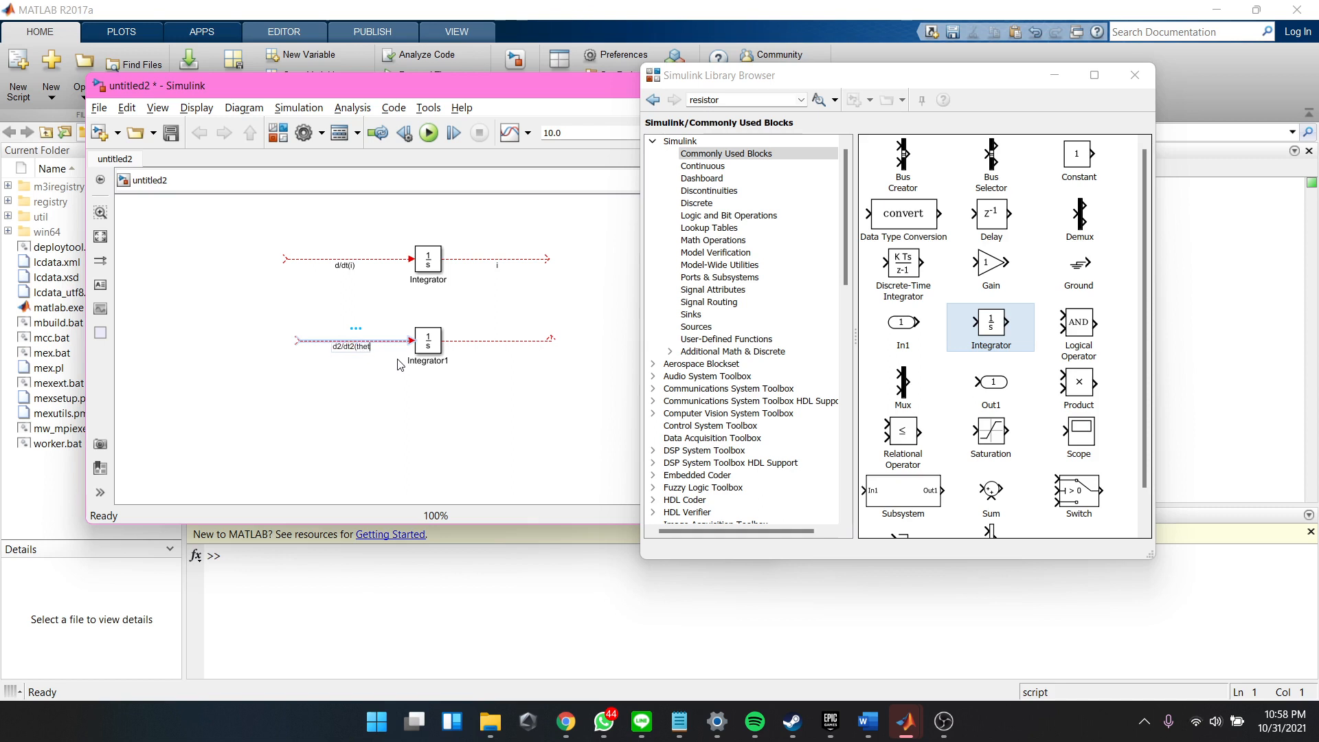
text(a))
double_click(475, 340)
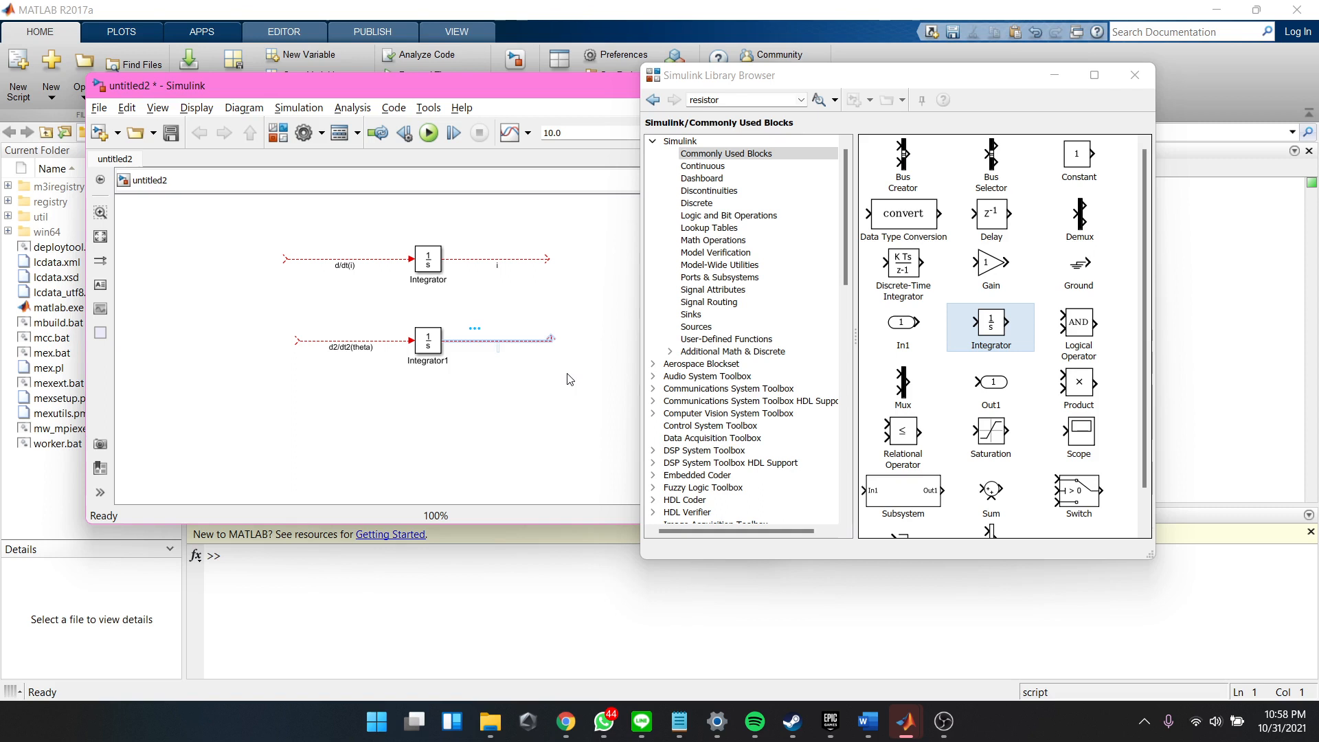
text(d/dt(theta))
Step: Place a Gain block ahead of each integrator's input line and name the upper one Inductance and the lower one Inertia
key(alt+Tab)
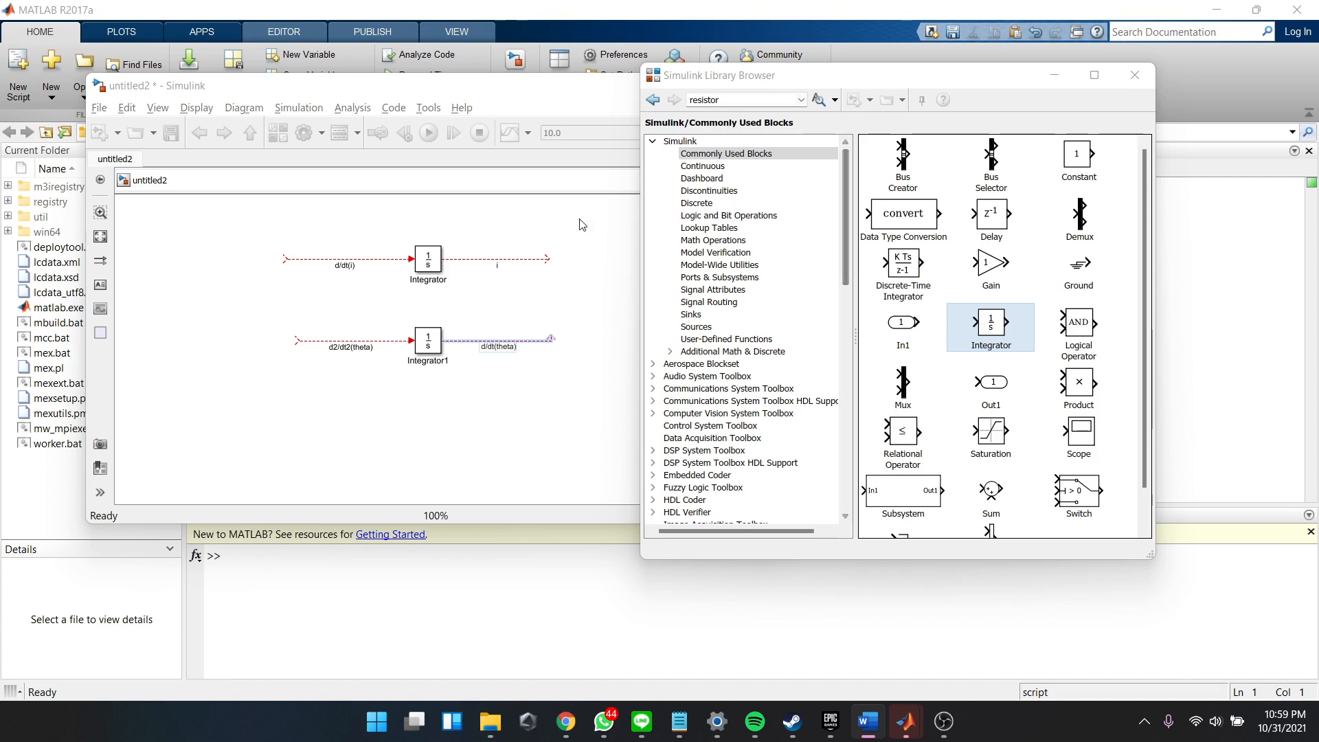
drag(990, 264, 264, 267)
drag(981, 269, 275, 347)
double_click(269, 280)
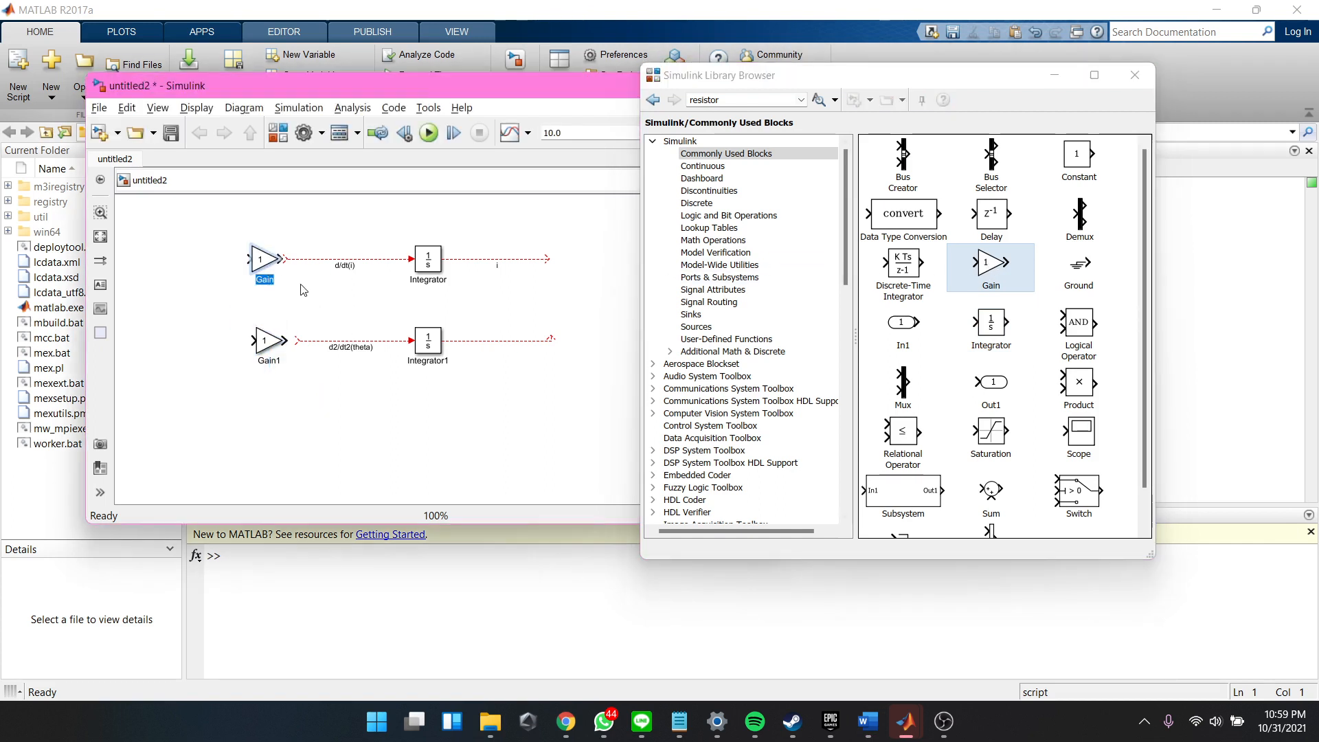
text(Inductance)
click(275, 355)
double_click(275, 357)
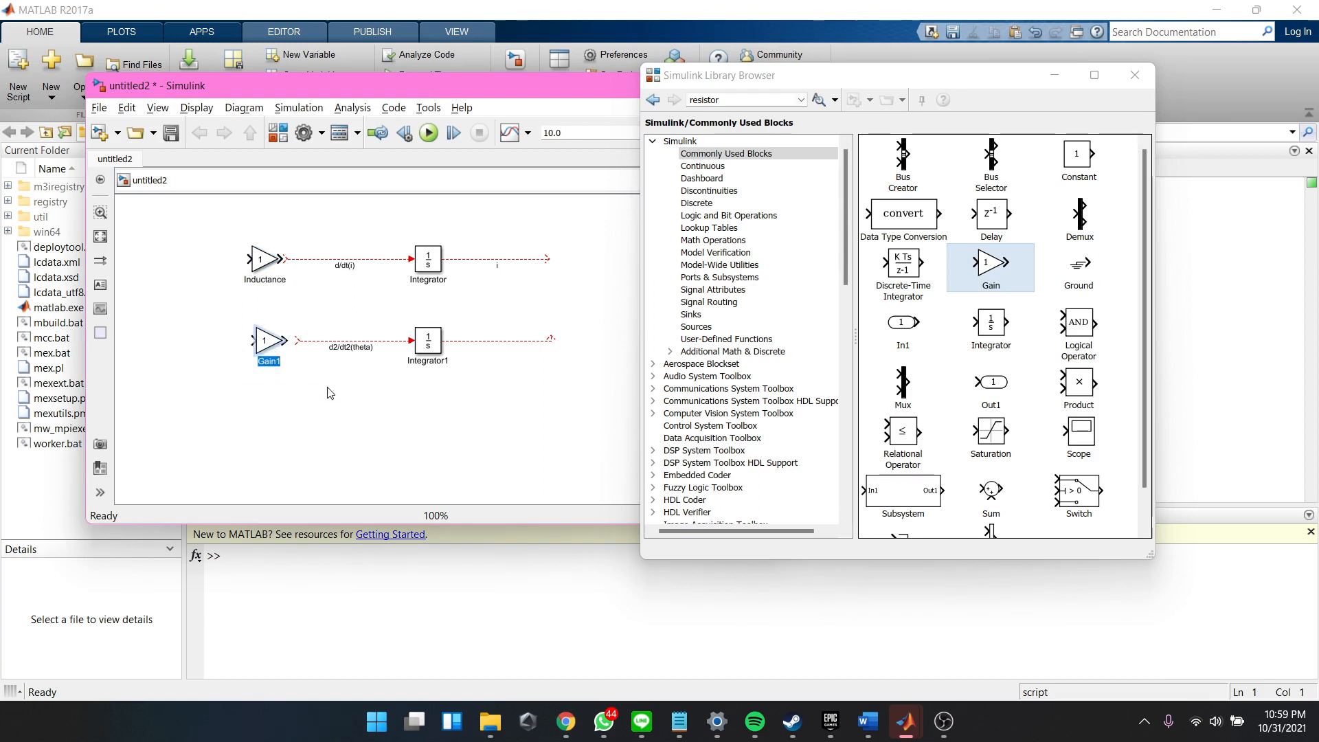
text(Inertia)
Step: Try to set the Inductance block's gain to 1/L
double_click(265, 259)
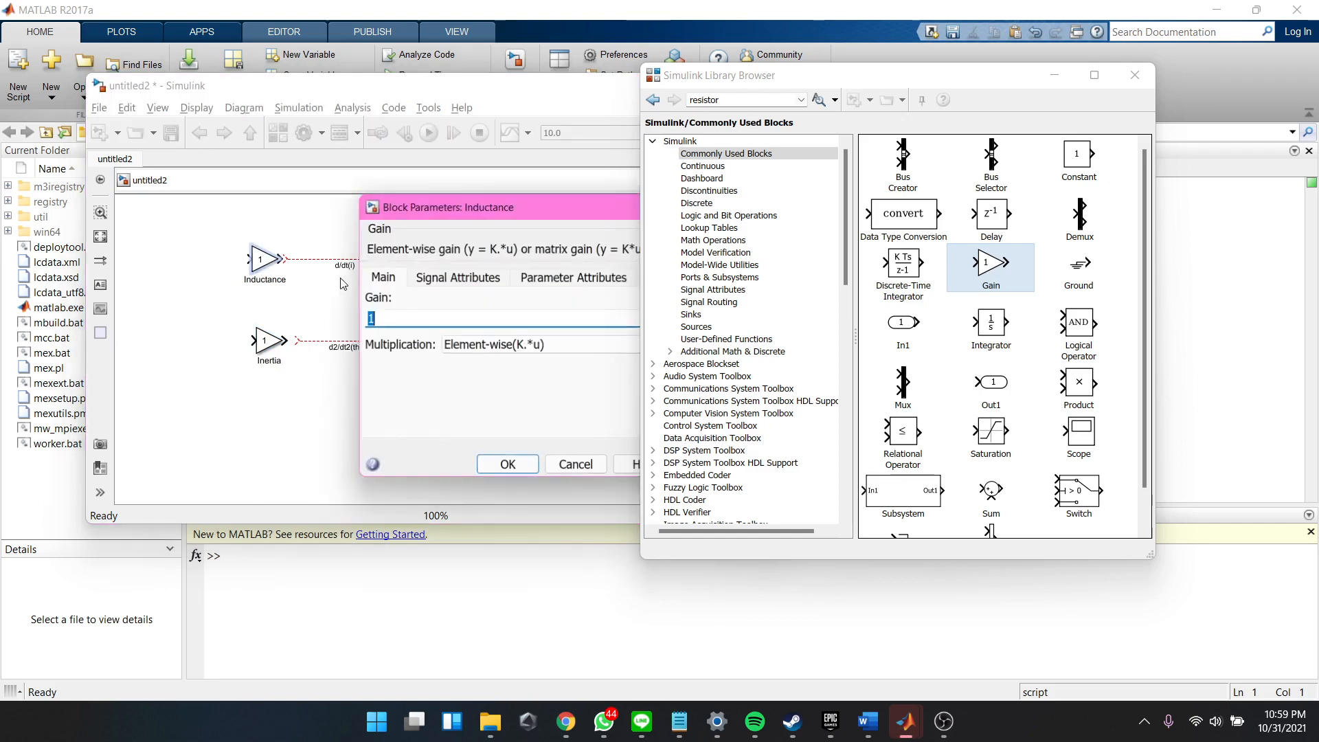
text(1/)
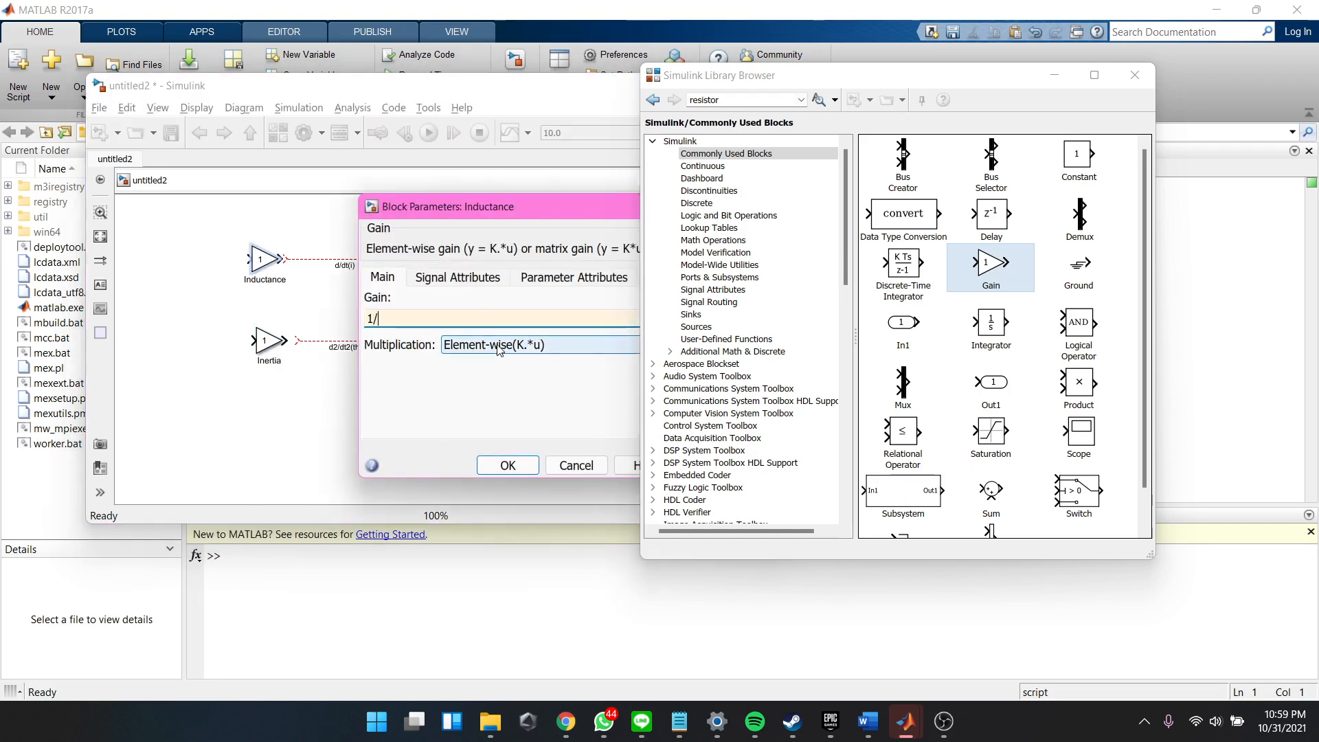
text(L)
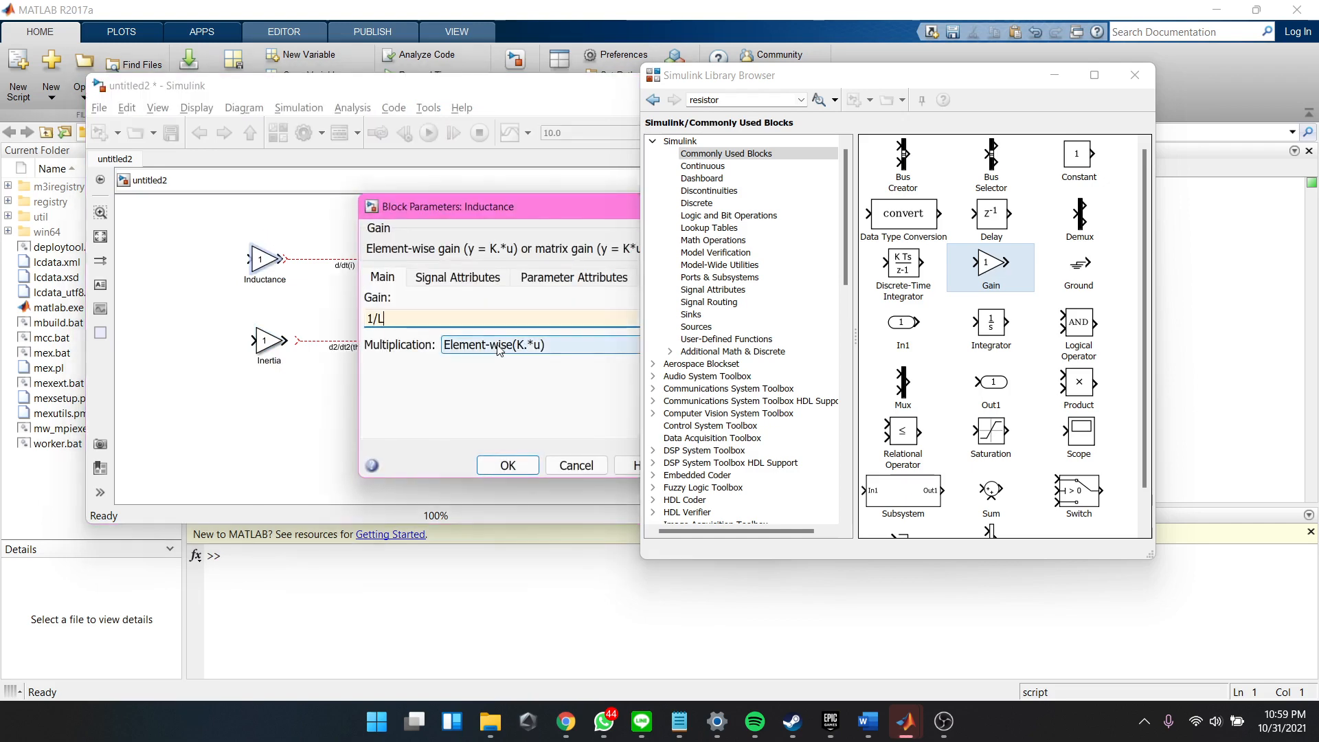
Step: Set the Inertia block's gain to 1/J and connect both Gain blocks' outputs to the integrators' input lines
double_click(266, 345)
text(1/J)
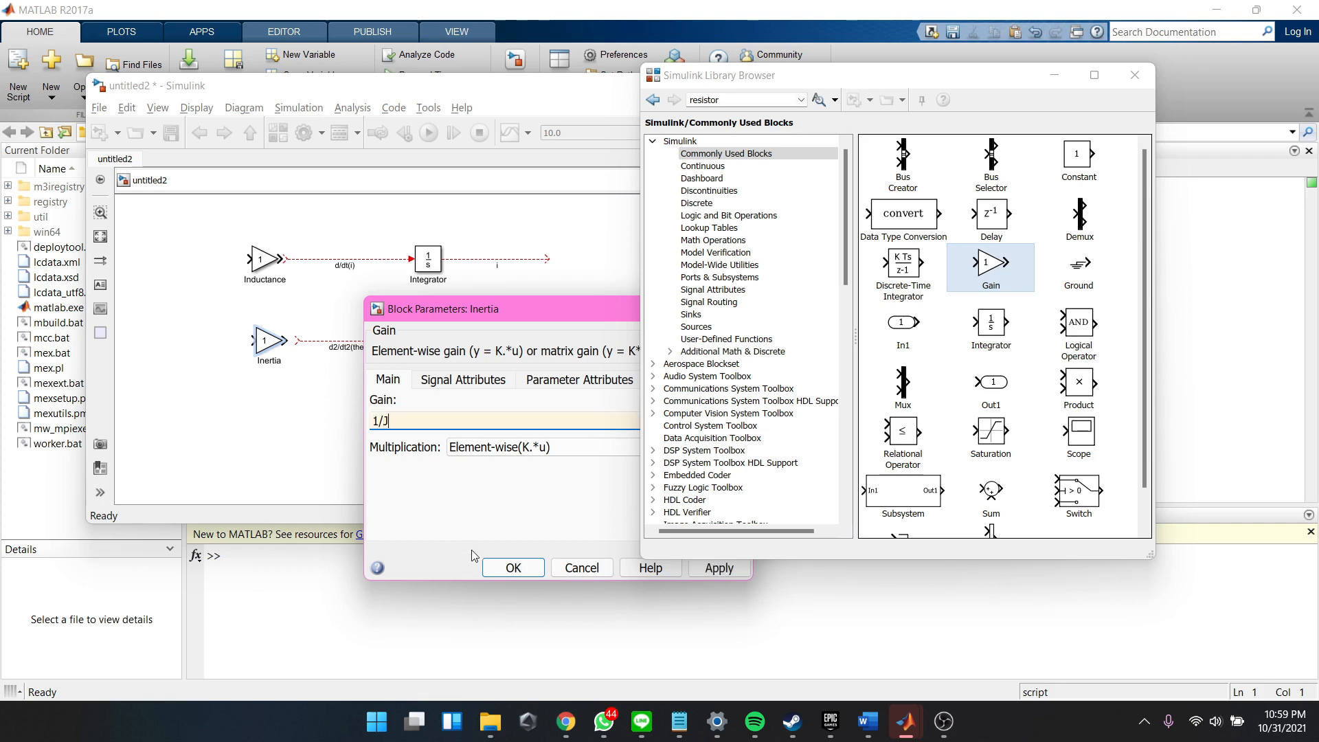
click(512, 568)
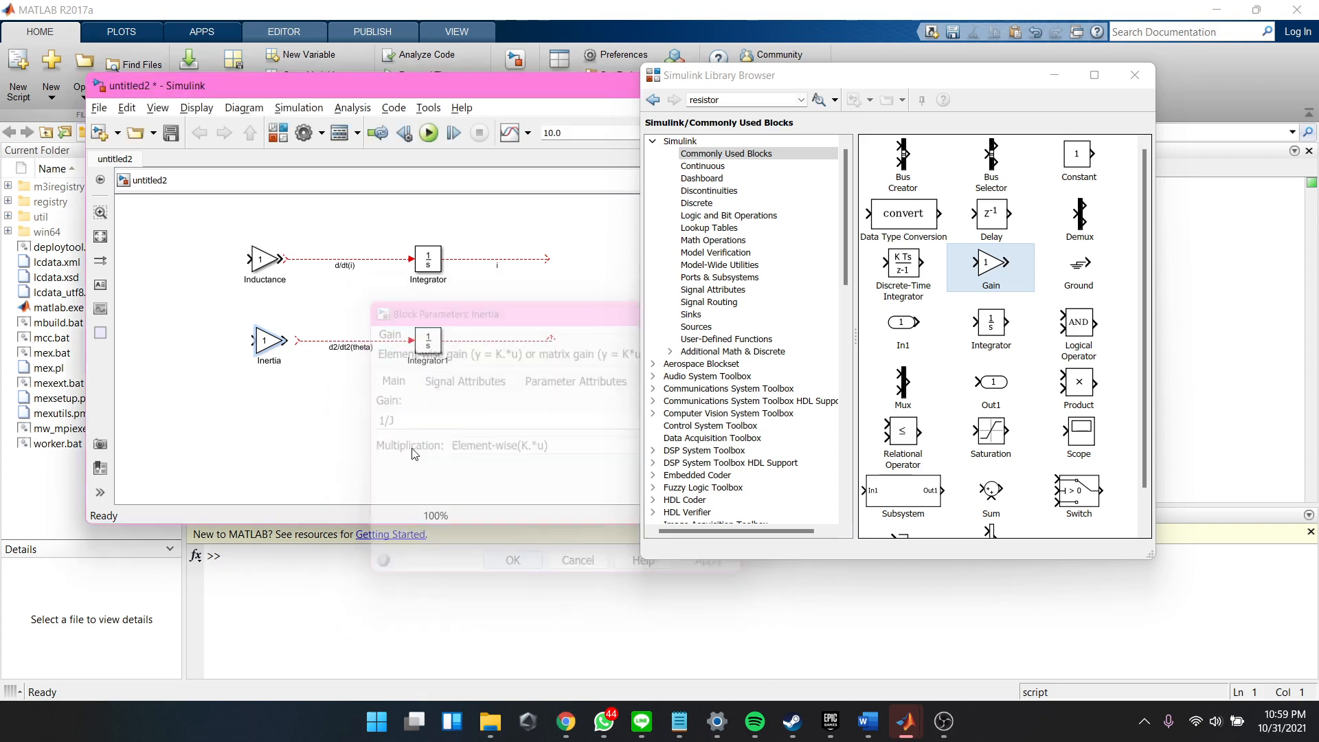
drag(289, 259, 278, 259)
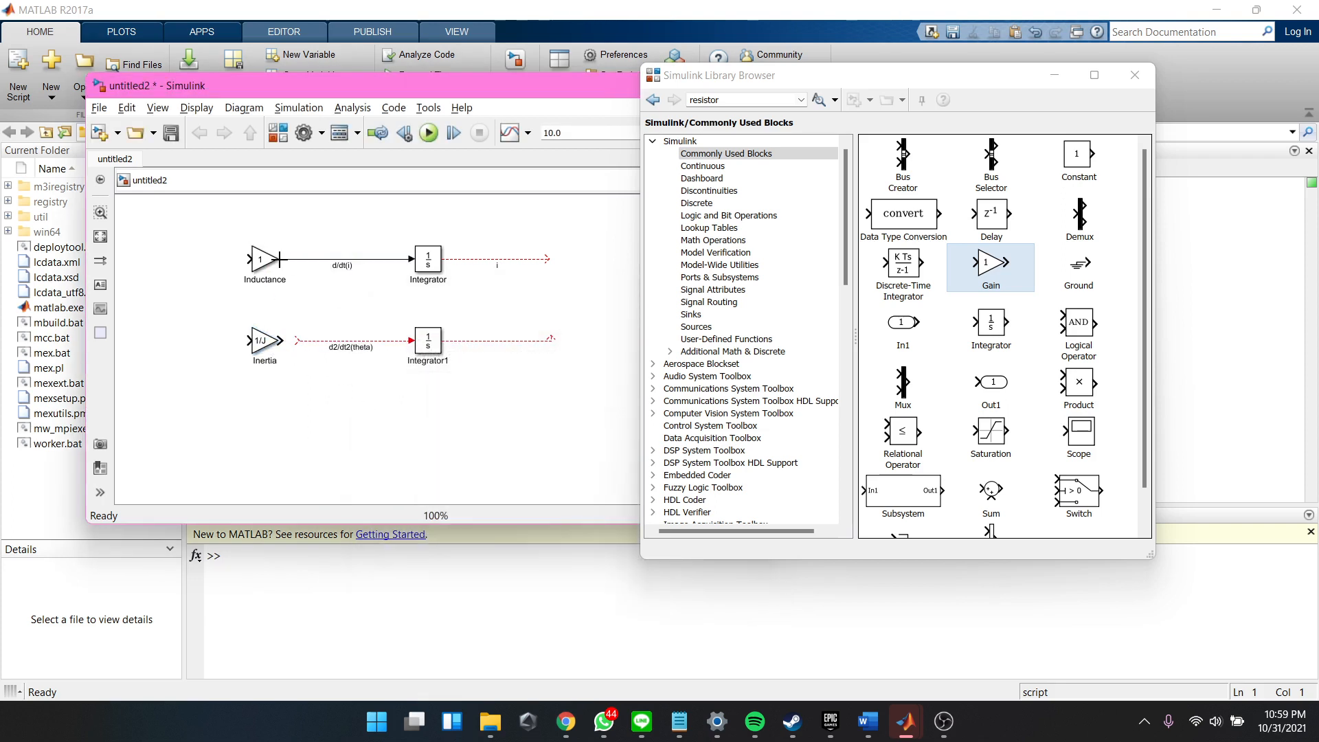
drag(297, 340, 282, 340)
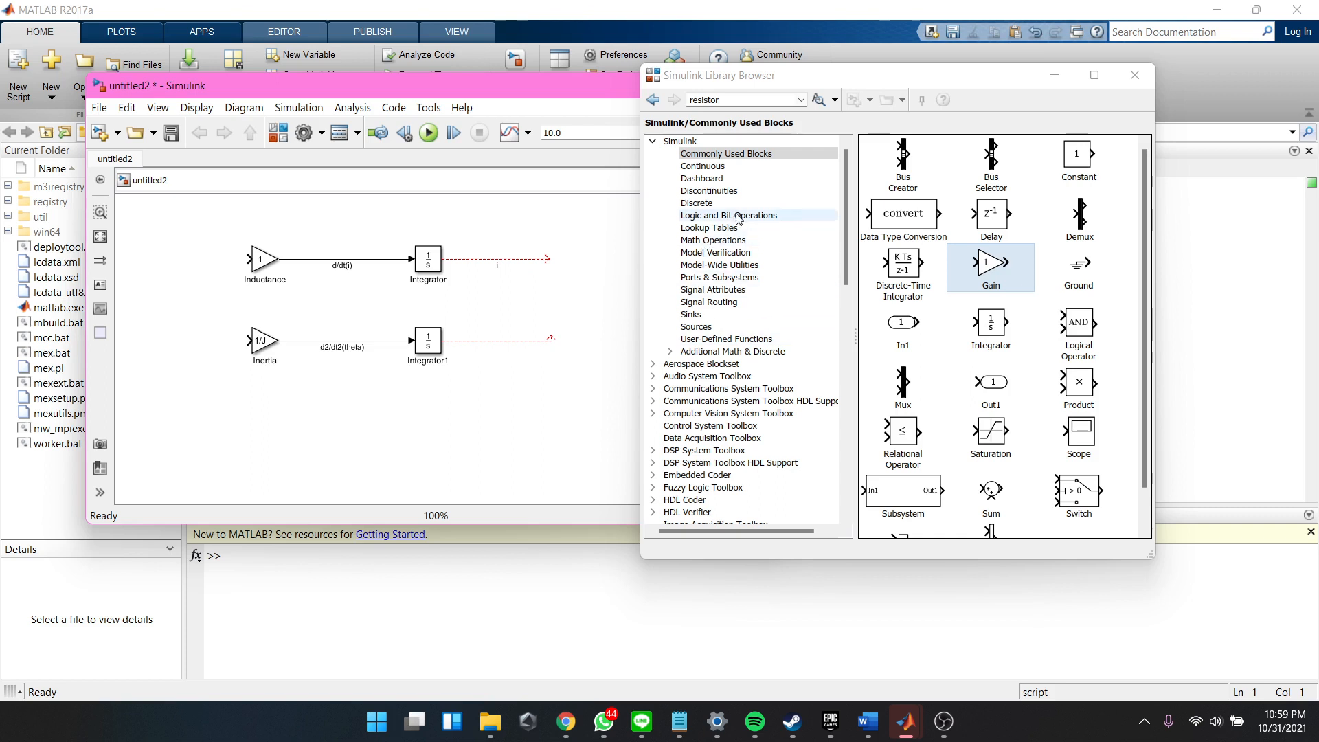
Step: Place two Add blocks from the Math Operations library, one before the Inductance gain and one before the Inertia gain
click(715, 240)
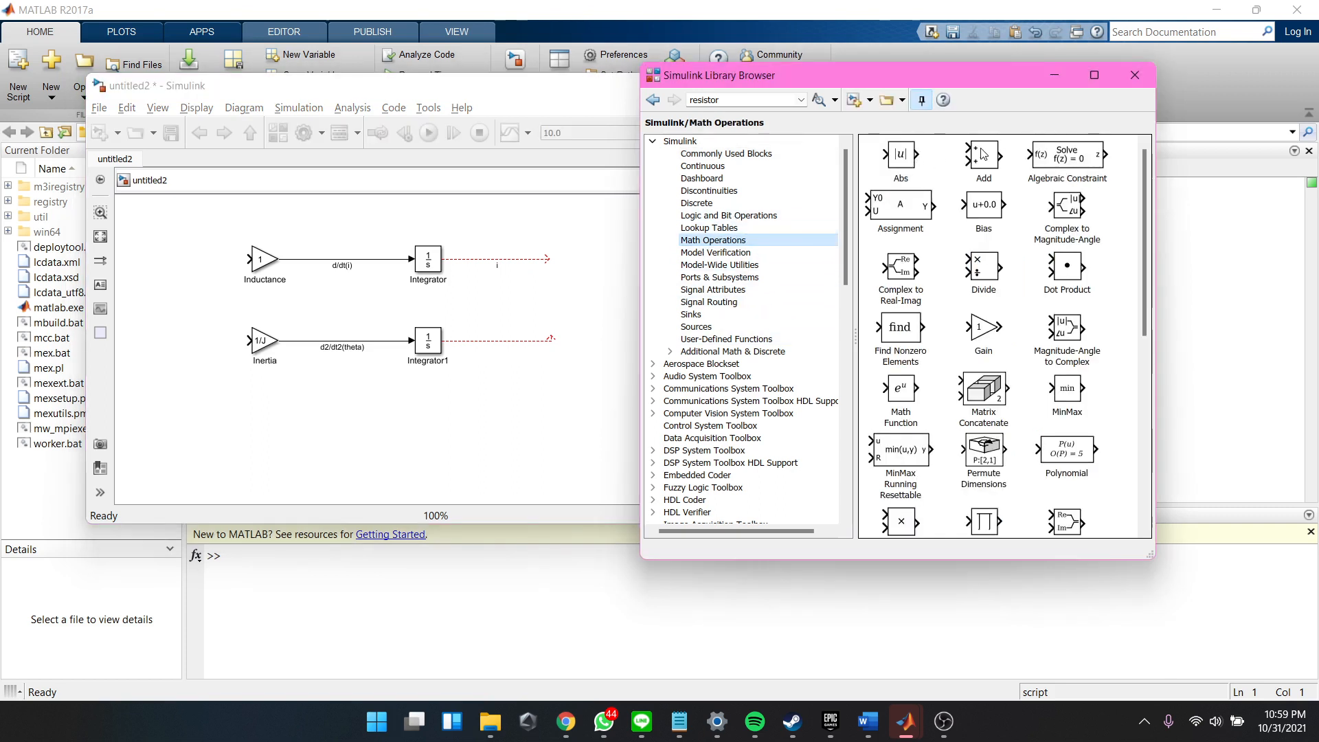
drag(983, 157, 209, 263)
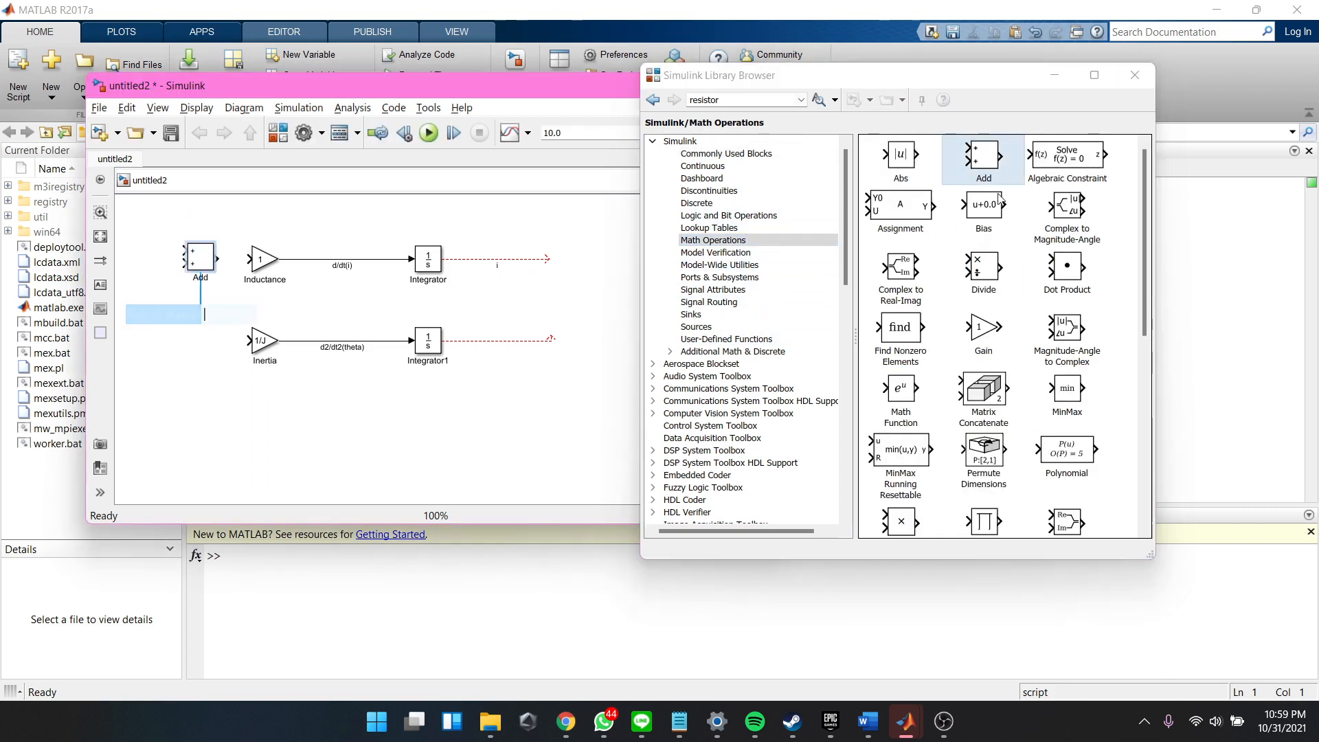
drag(988, 167, 192, 344)
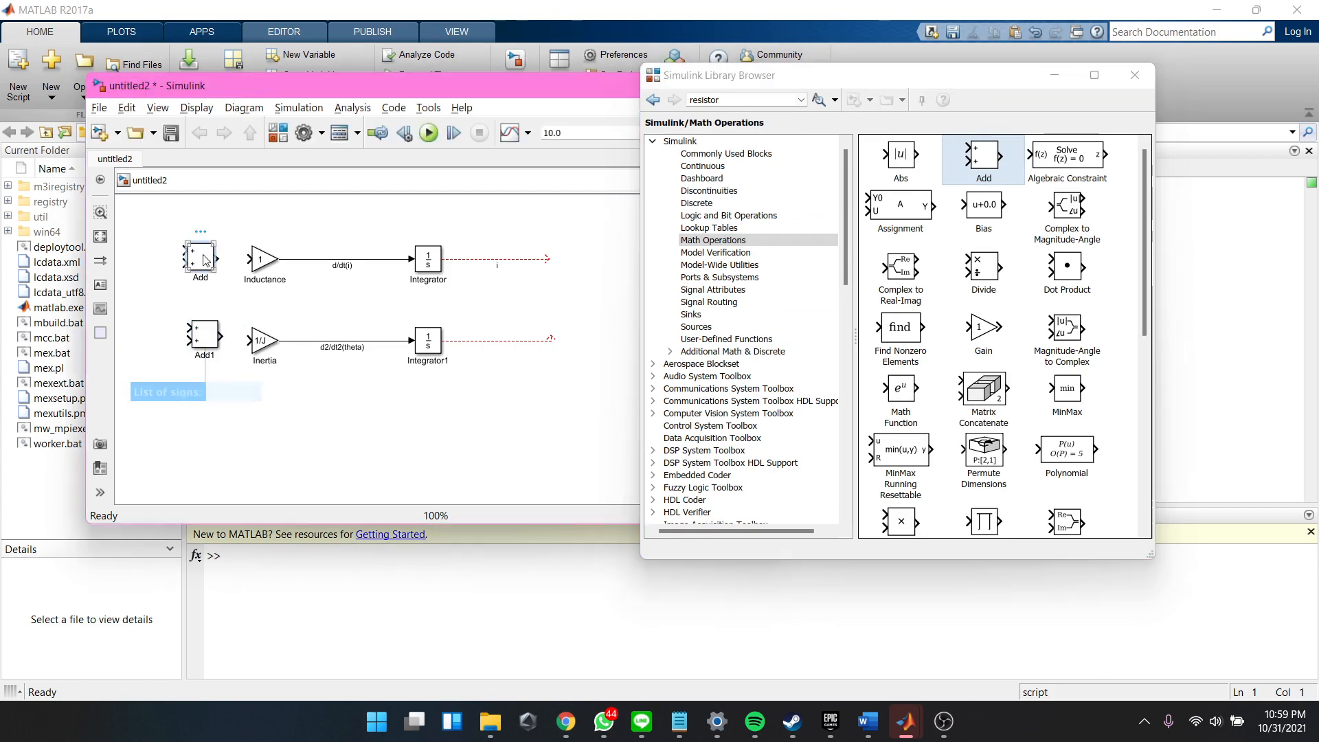
Step: Set the list of signs of the upper Add block to -+-
double_click(200, 257)
click(326, 360)
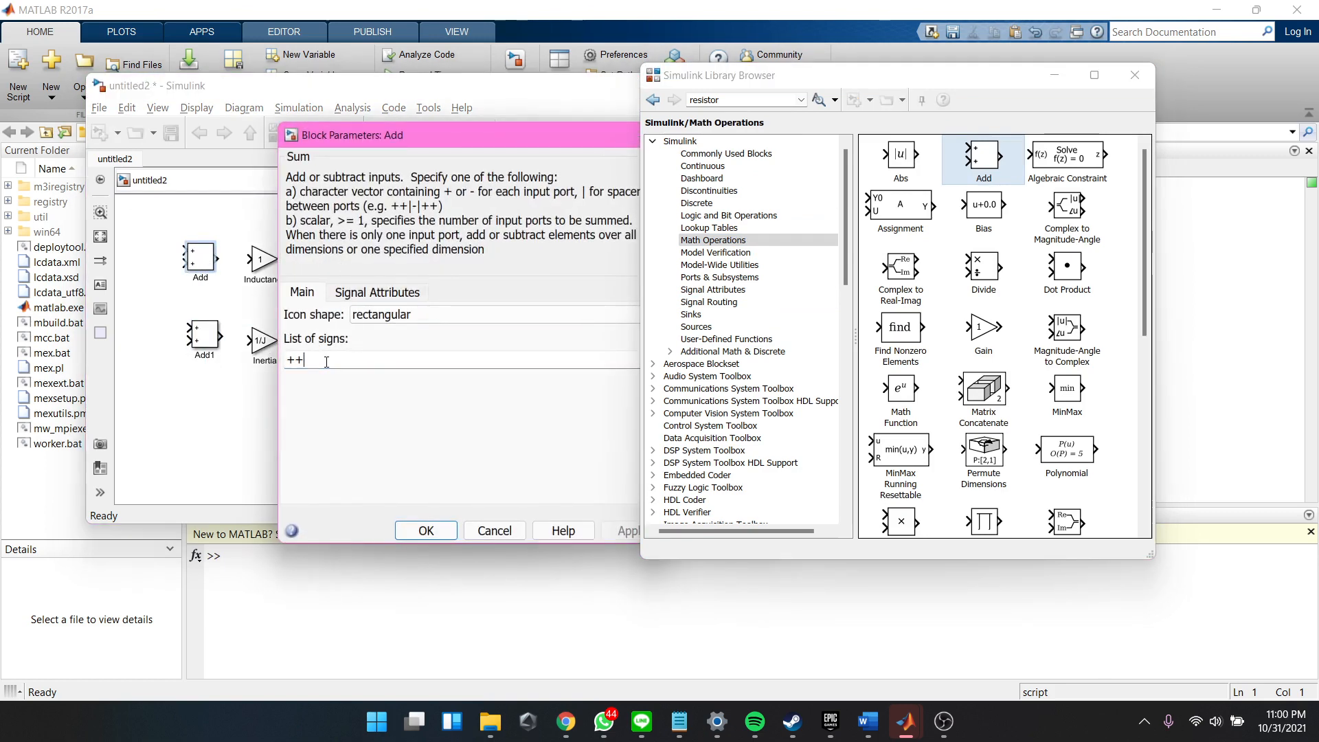
key(BackSpace)
key(BackSpace)
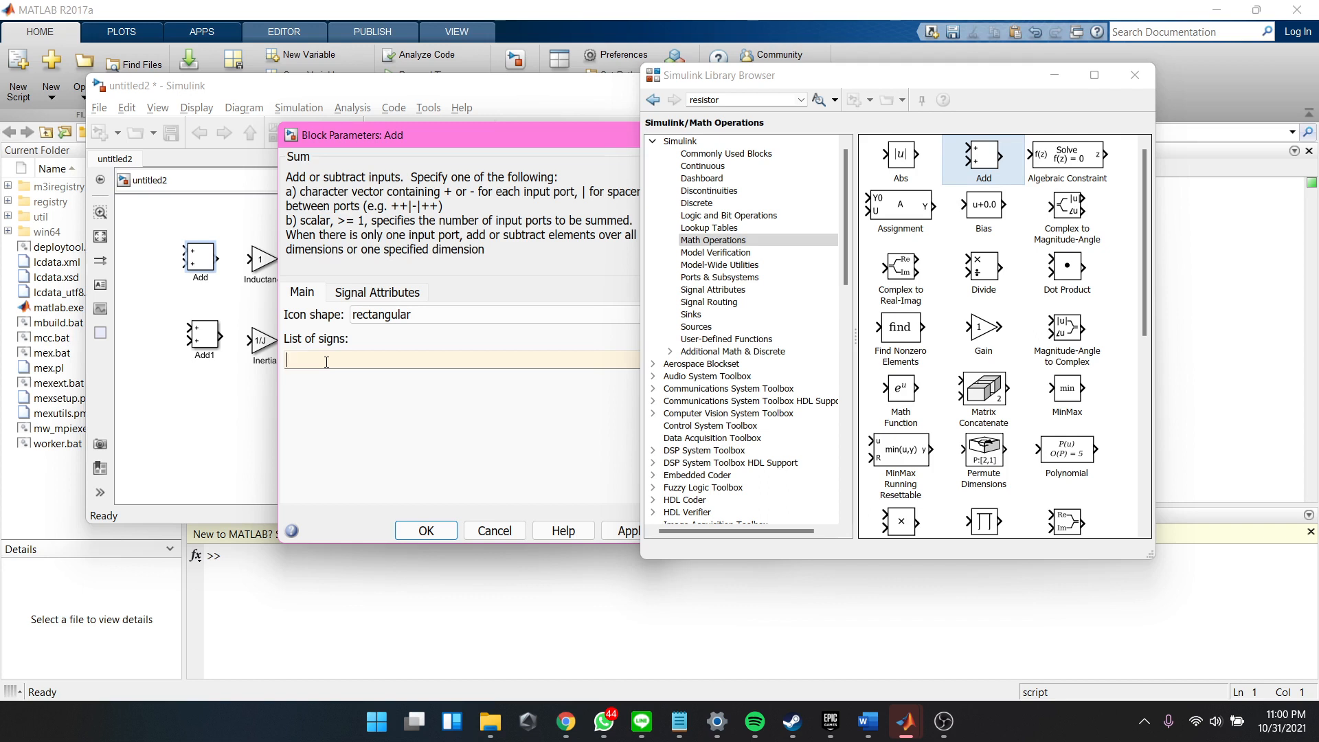
text(-=)
key(BackSpace)
text(+-)
click(426, 530)
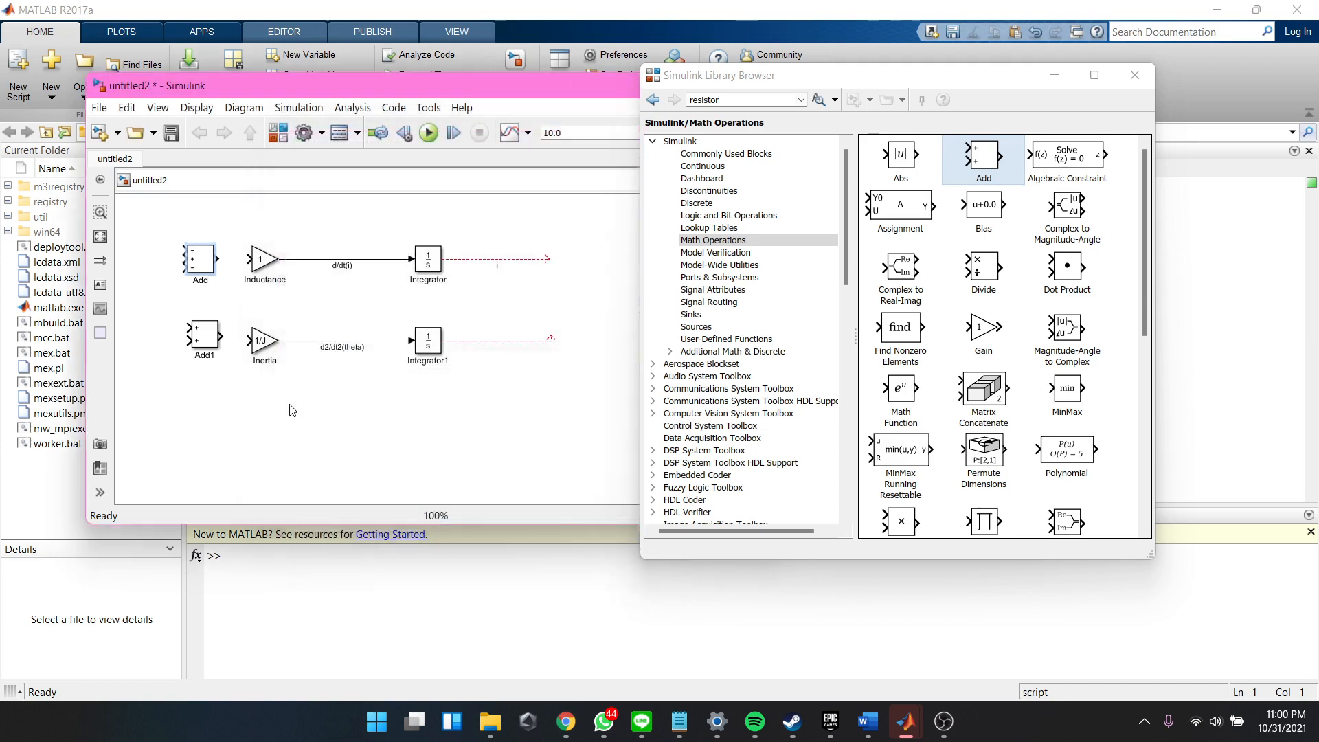
Step: Set the lower Add block's list of signs to +- and align the block with the upper Add block and the Inertia gain
click(212, 339)
double_click(212, 338)
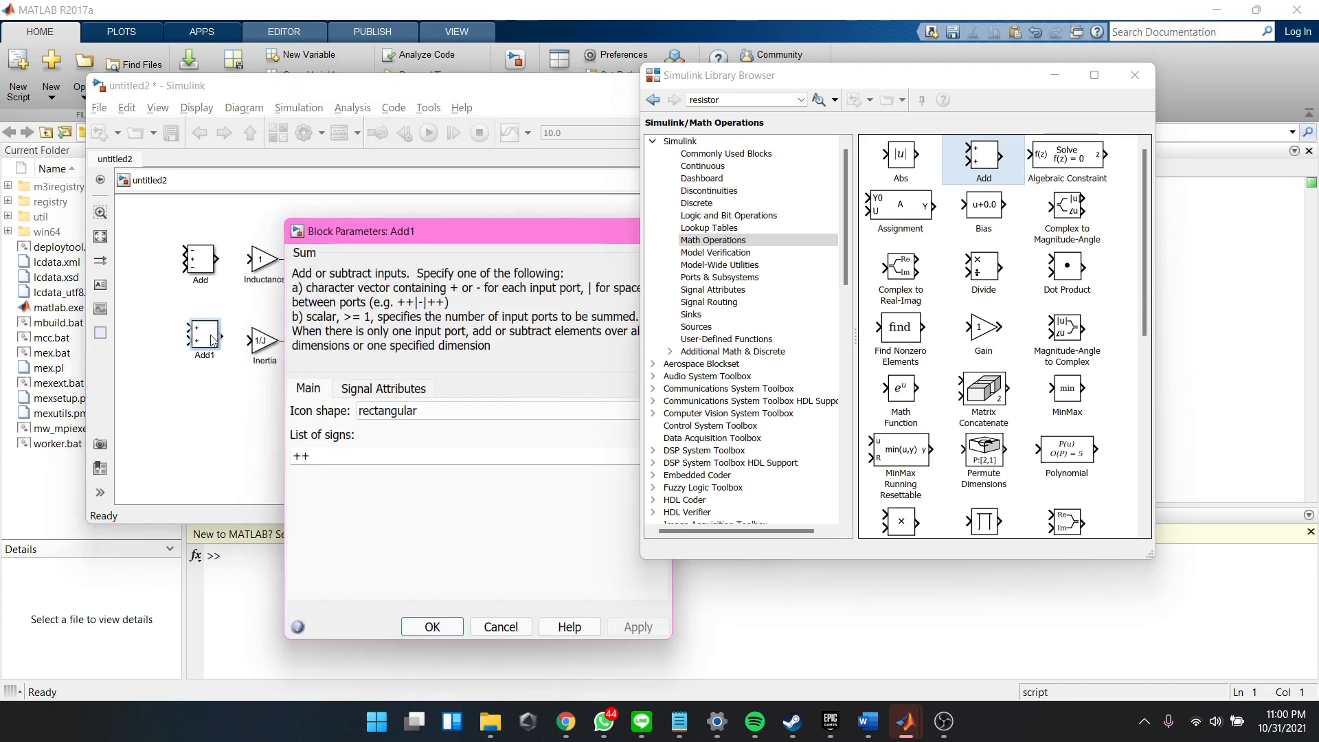
double_click(340, 455)
text(+-)
key(Return)
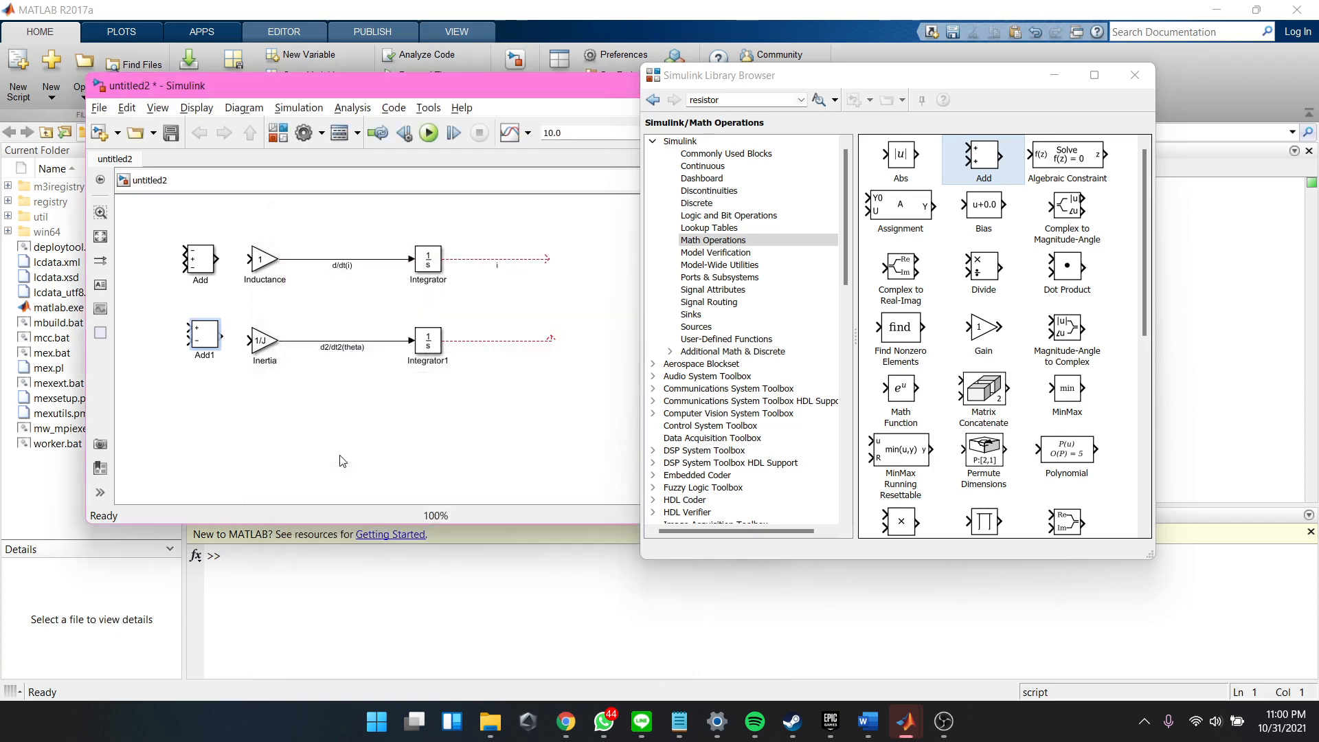
drag(205, 341, 201, 346)
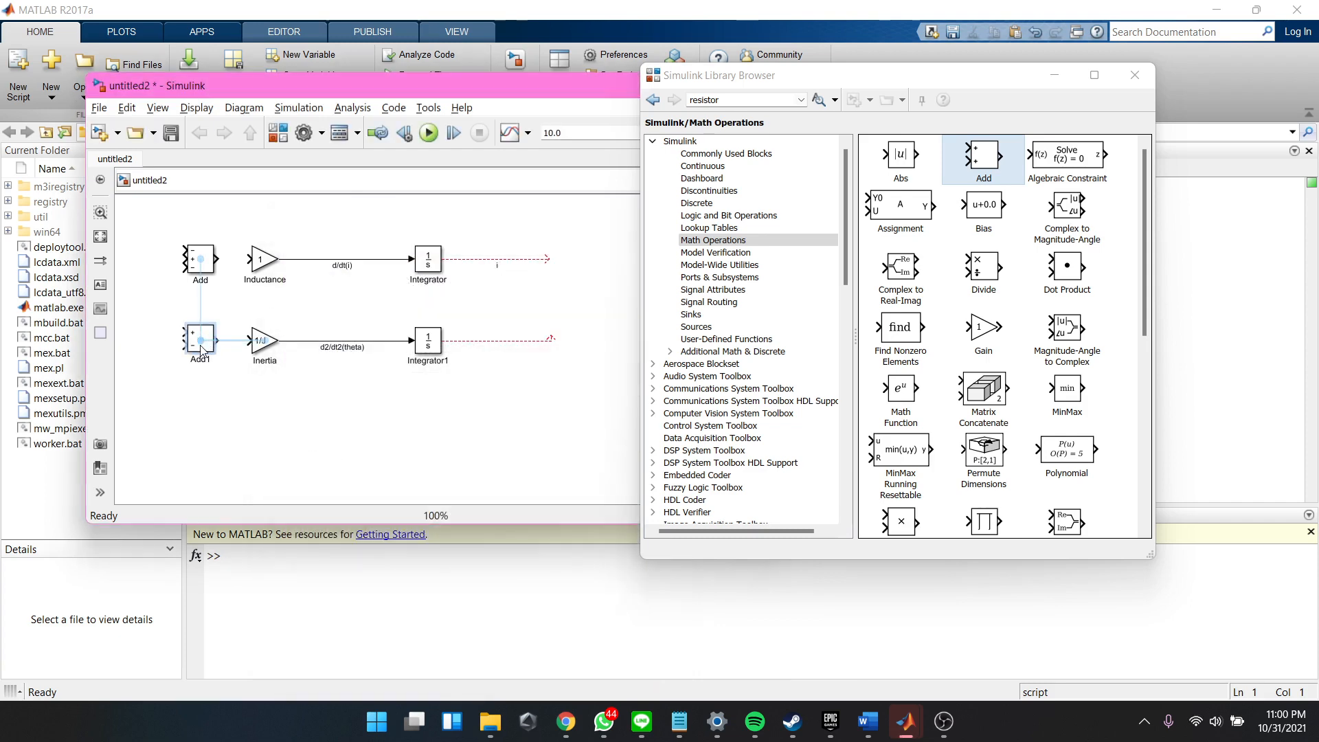
Step: Connect the two Add blocks' outputs to the inputs of the Inductance and Inertia gains
drag(216, 259, 253, 259)
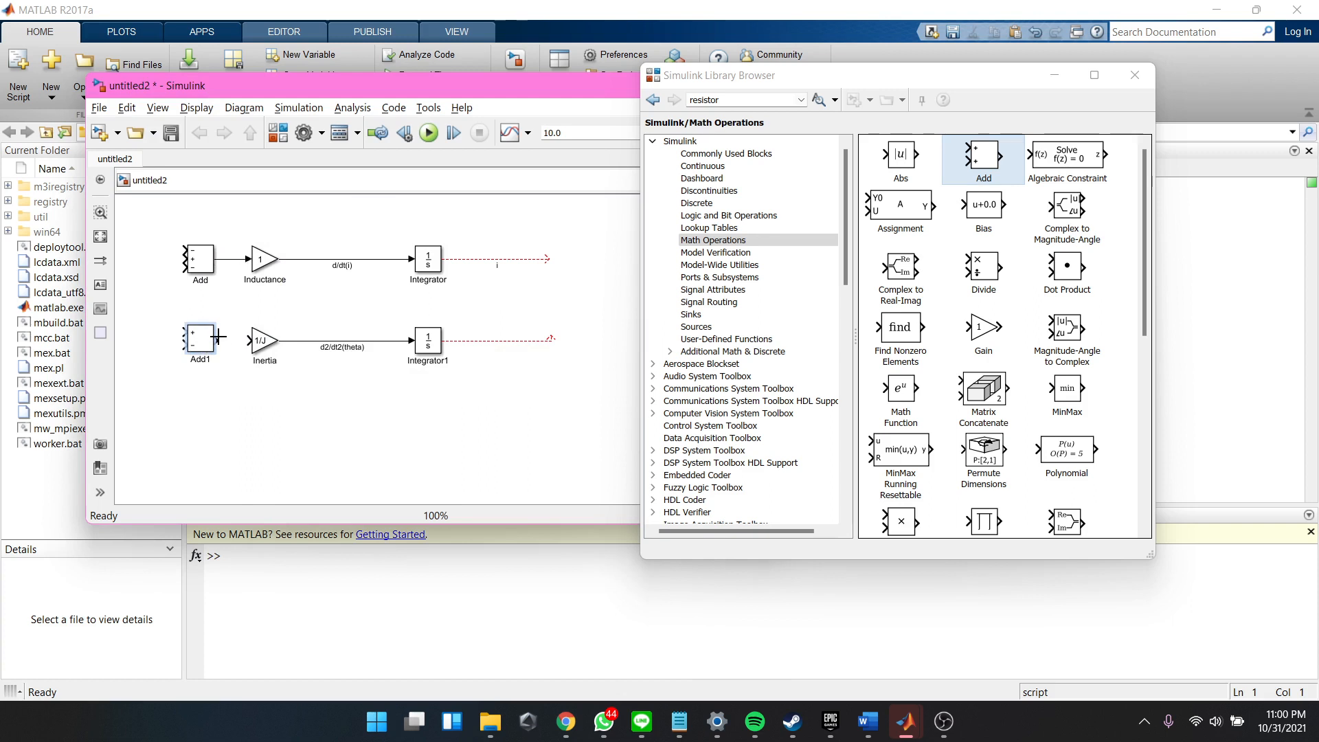
drag(217, 338, 248, 344)
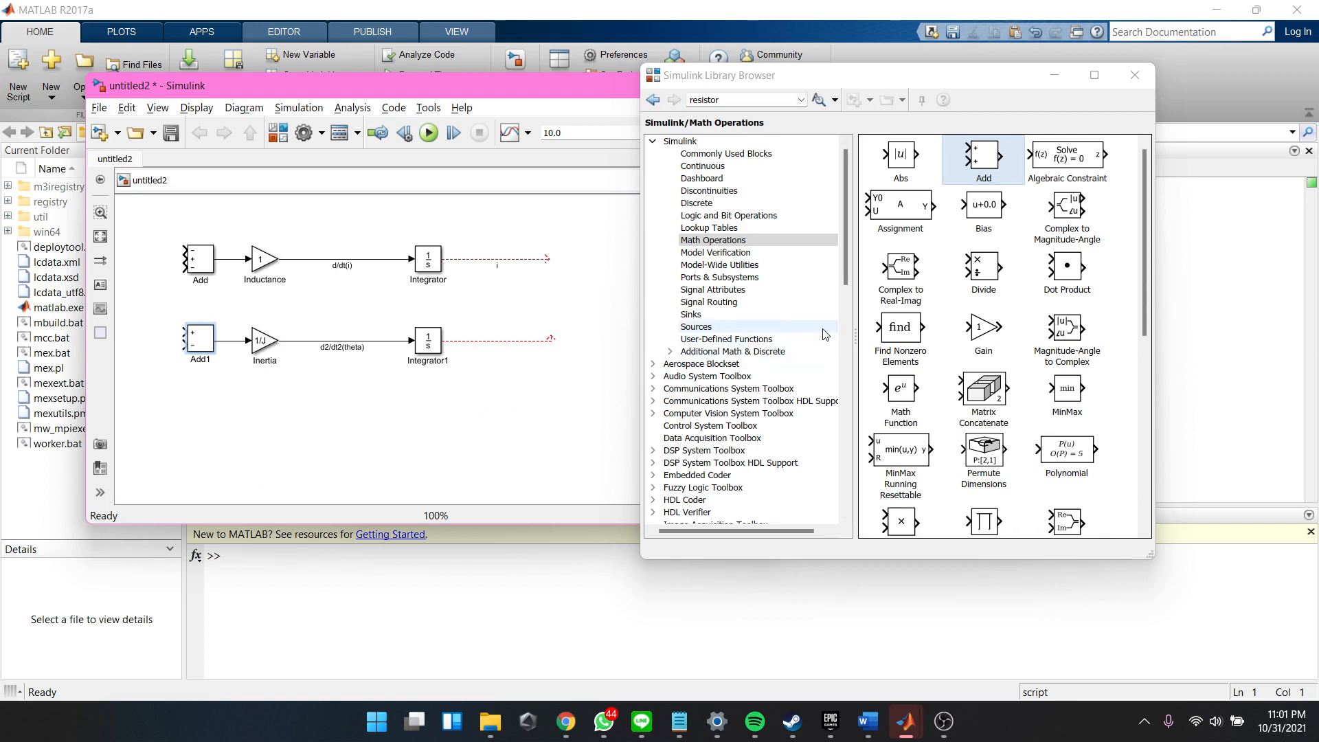
Step: Place a Gain block named Kt before the Add1 block and a flipped Gain block named Damping below the Integrator1 row
drag(981, 331, 147, 340)
scroll(381, 421, down, 1)
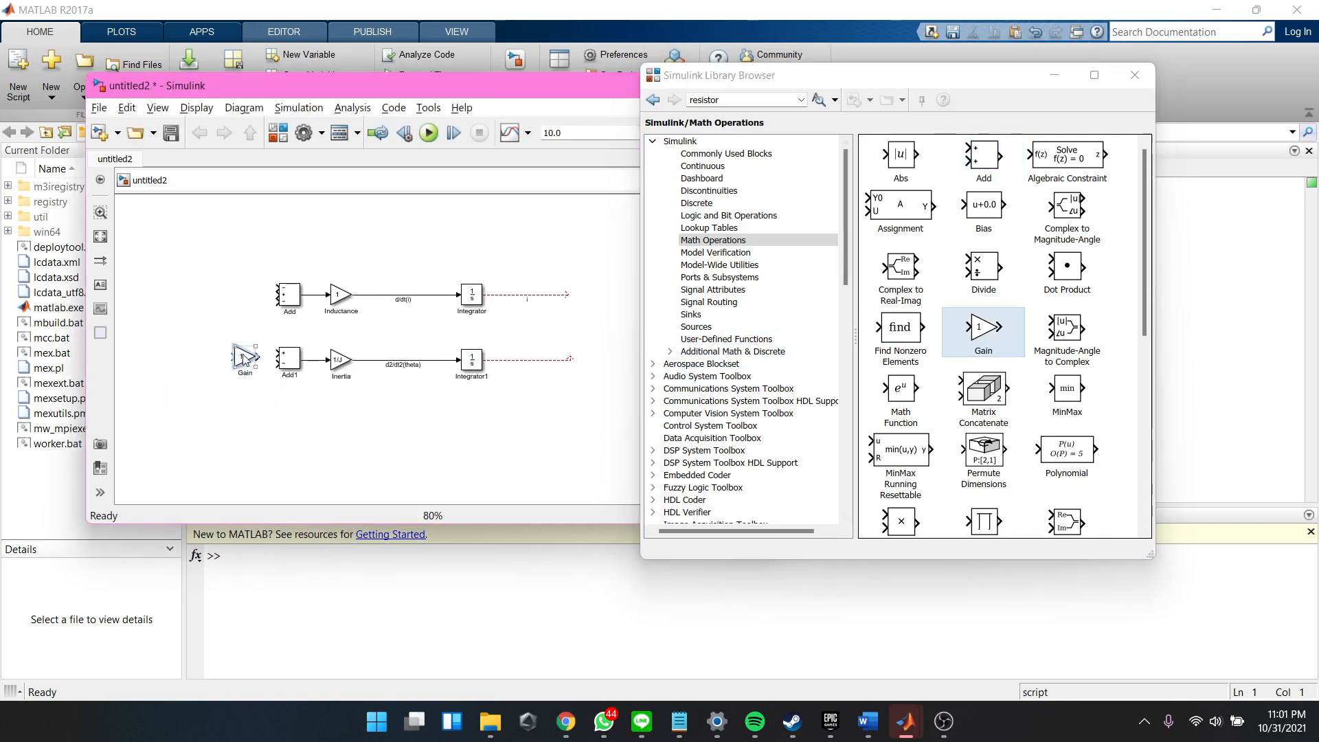
drag(238, 358, 211, 354)
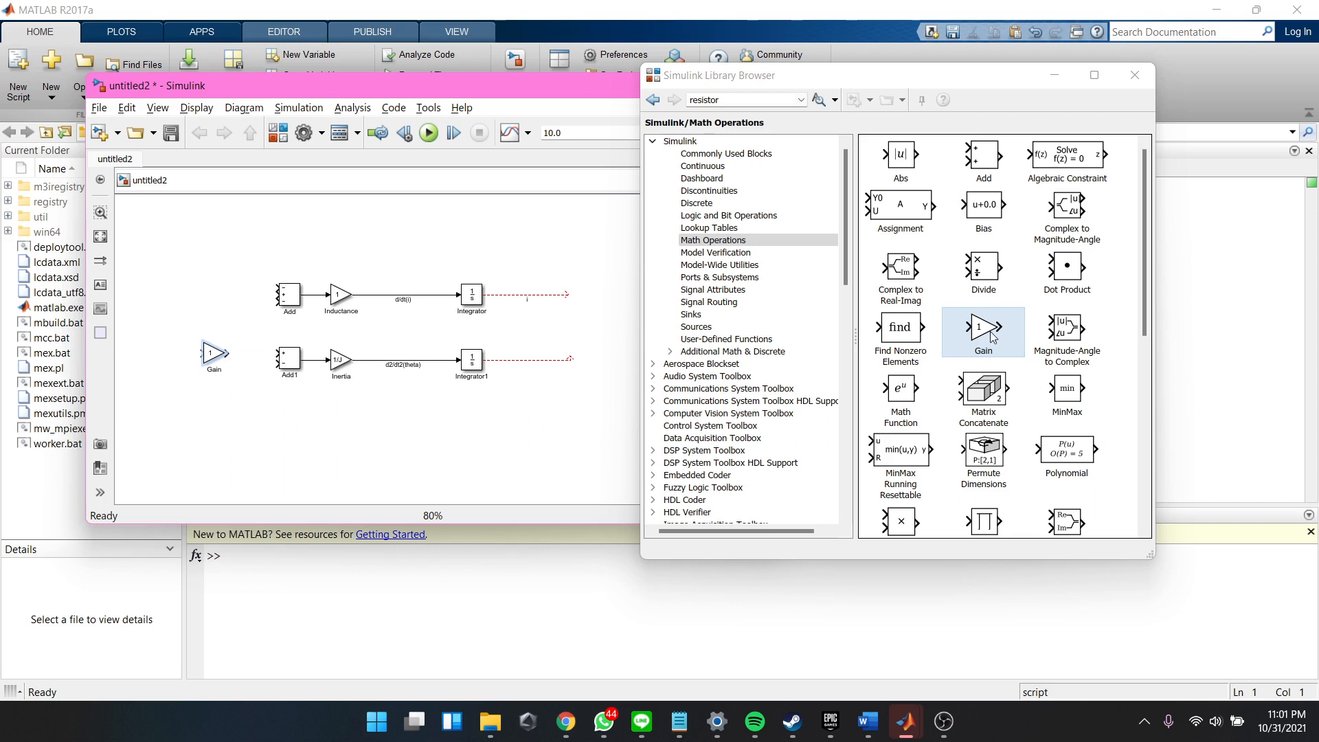
drag(994, 335, 430, 440)
key(ctrl+i)
text(Damping)
click(213, 368)
text(Kt)
Step: Set the Kt block's gain to K and the Damping block's gain to b
double_click(215, 353)
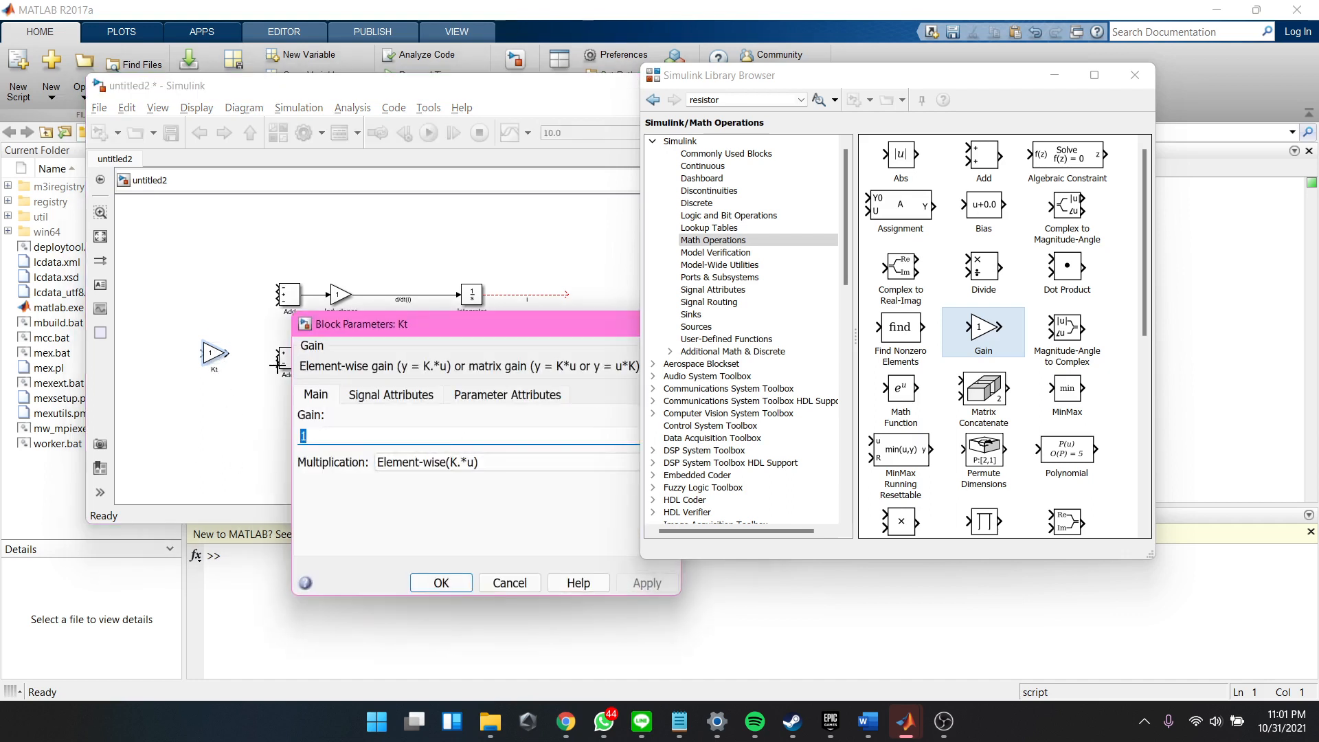
text(K)
click(446, 588)
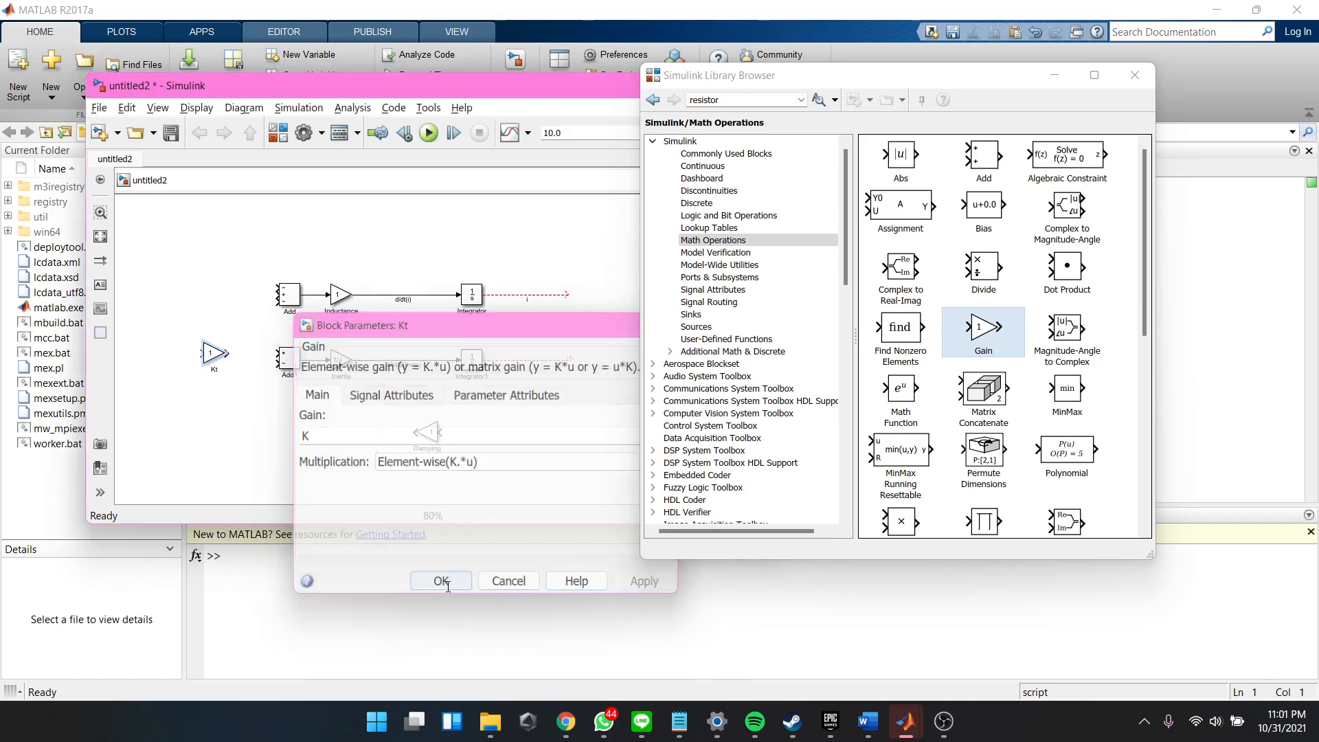
double_click(428, 433)
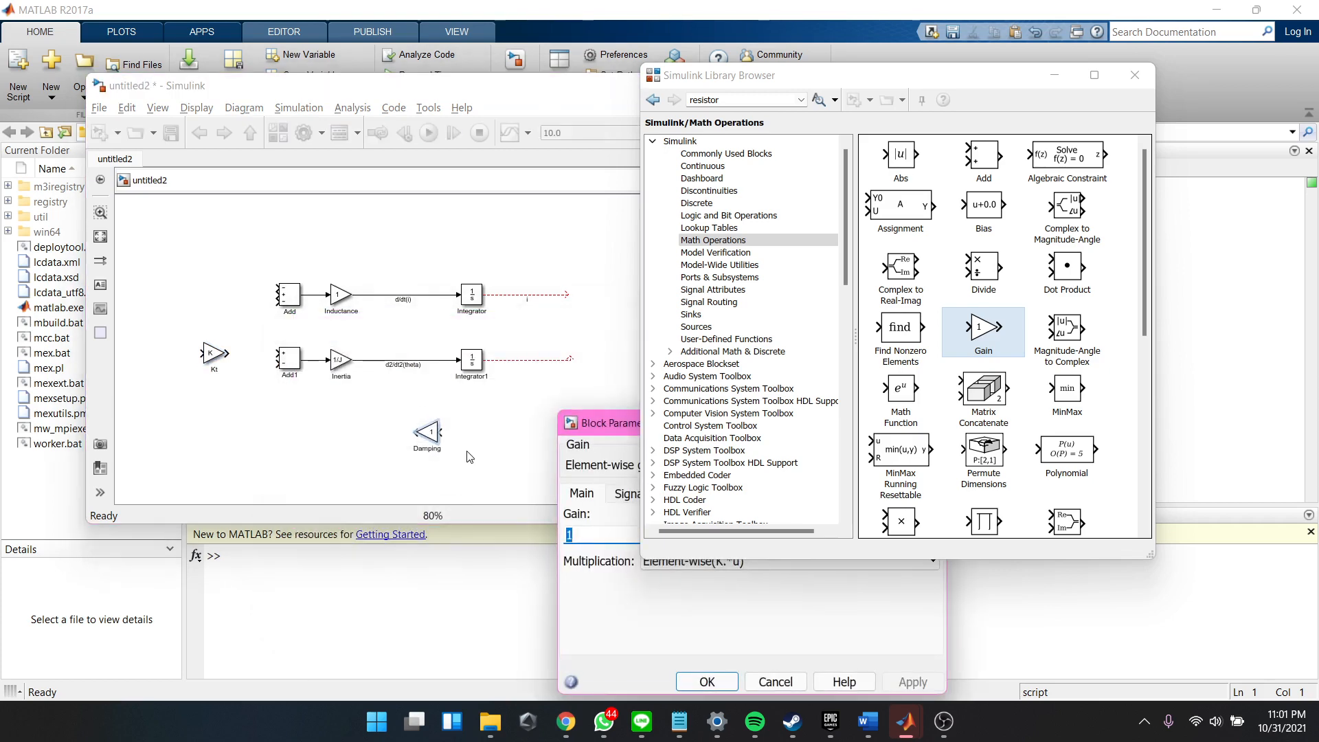
text(b)
click(708, 681)
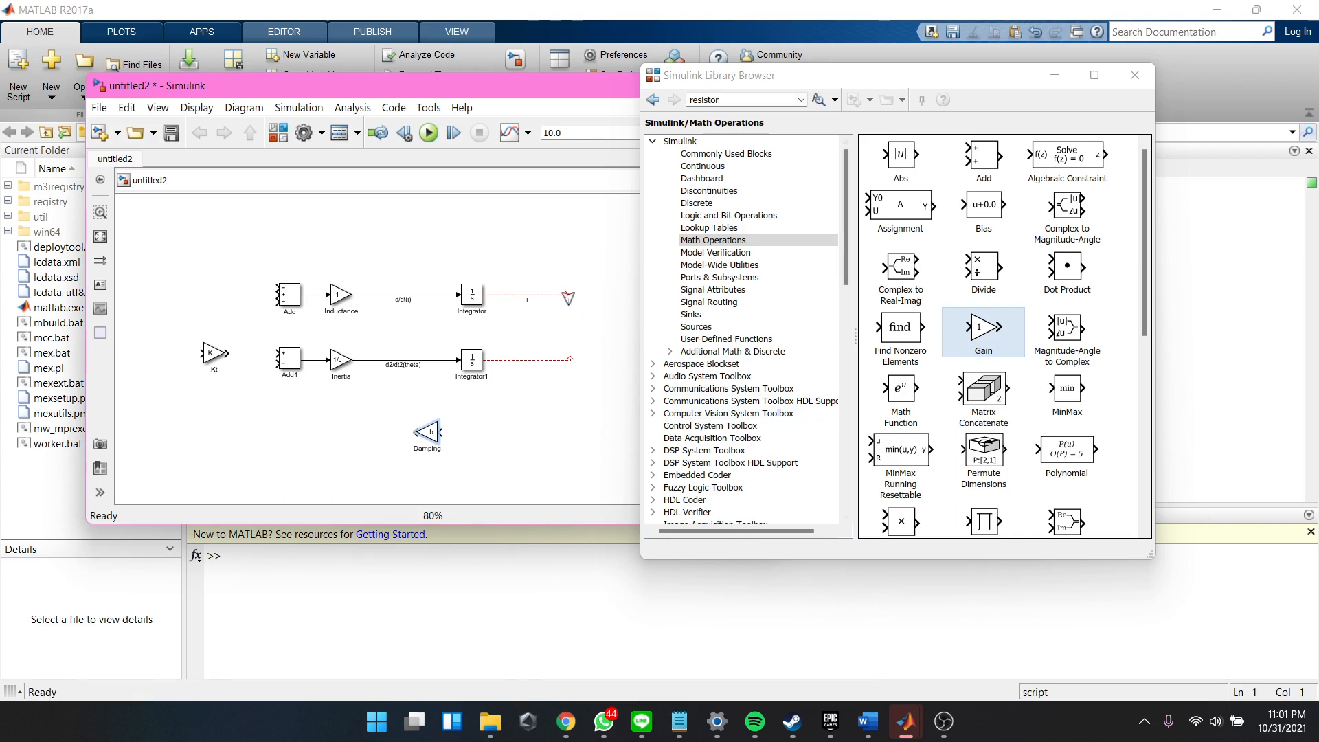
Step: Wire Integrator through Kt to Add1's plus input, and Integrator1 through Damping back to Add1's minus input
drag(564, 292, 237, 343)
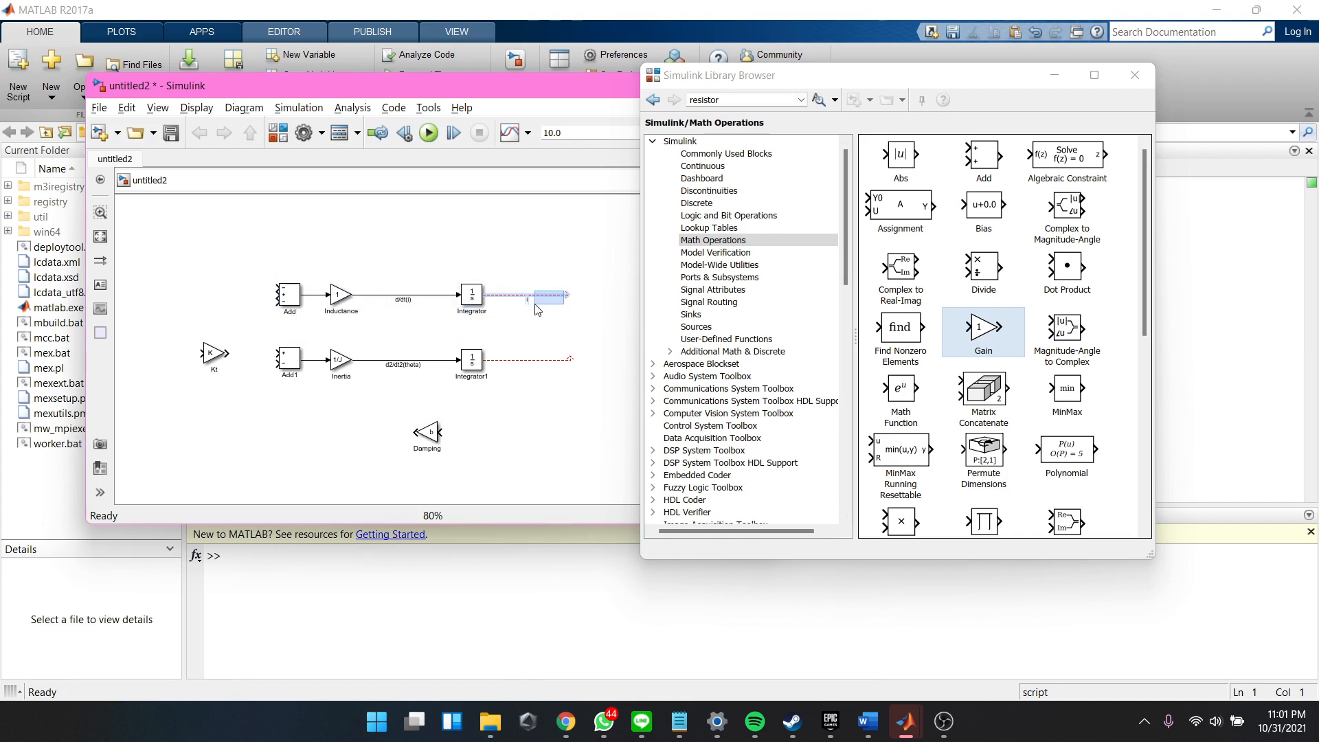
drag(566, 294, 198, 348)
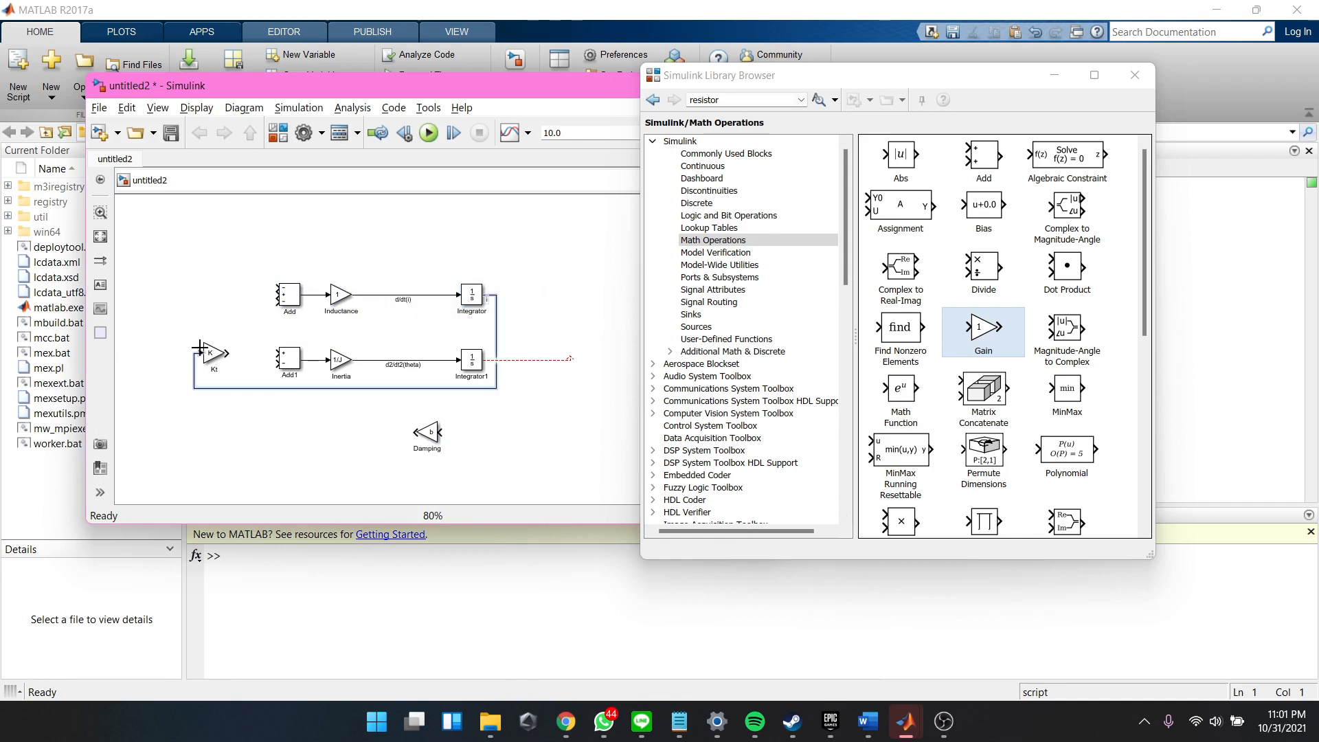
drag(289, 388, 569, 359)
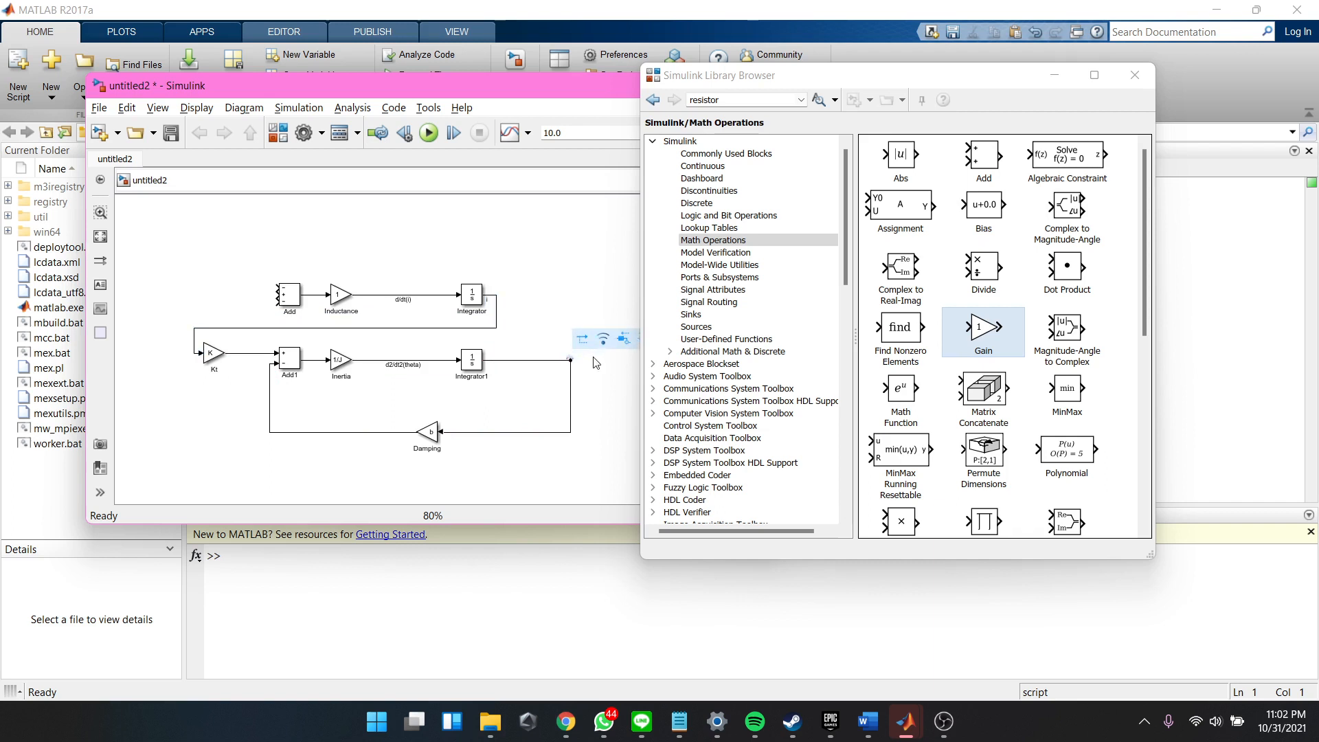
click(596, 364)
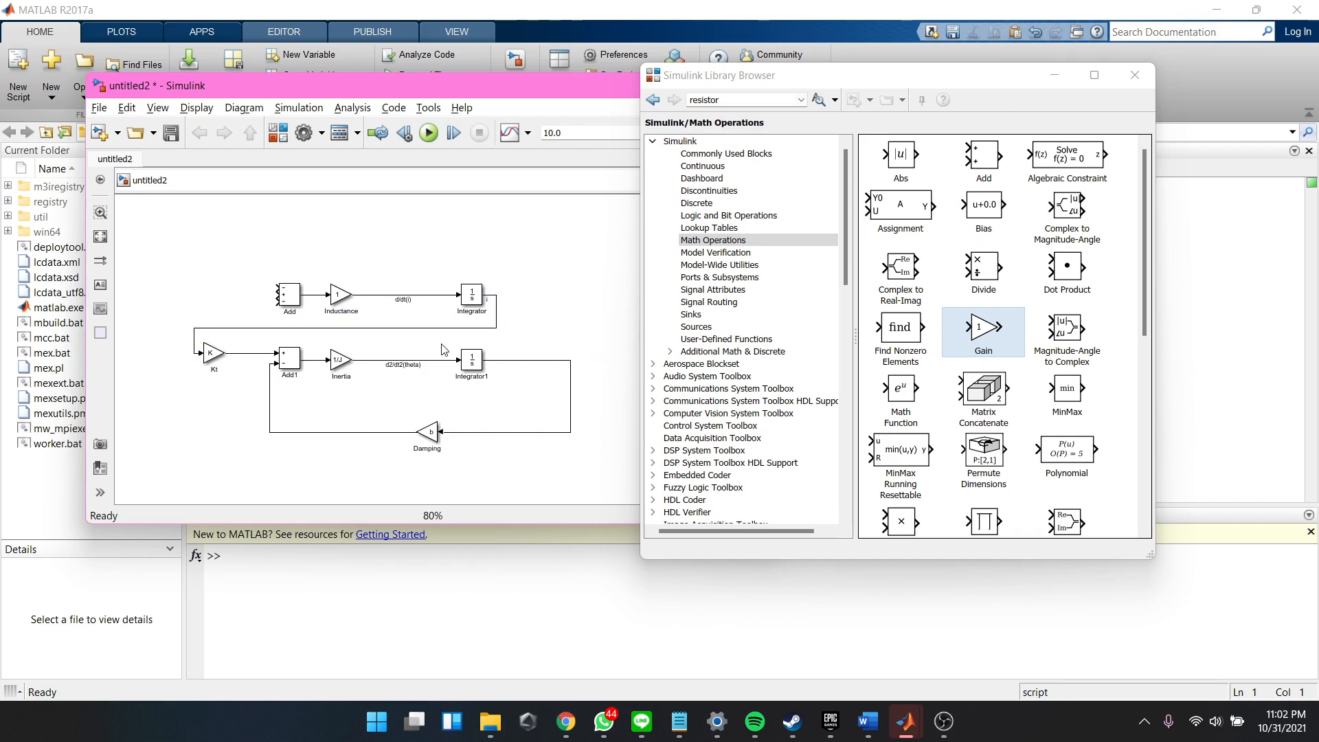
Step: Label the output signal line of Integrator1 as d/dt(theta)
click(542, 367)
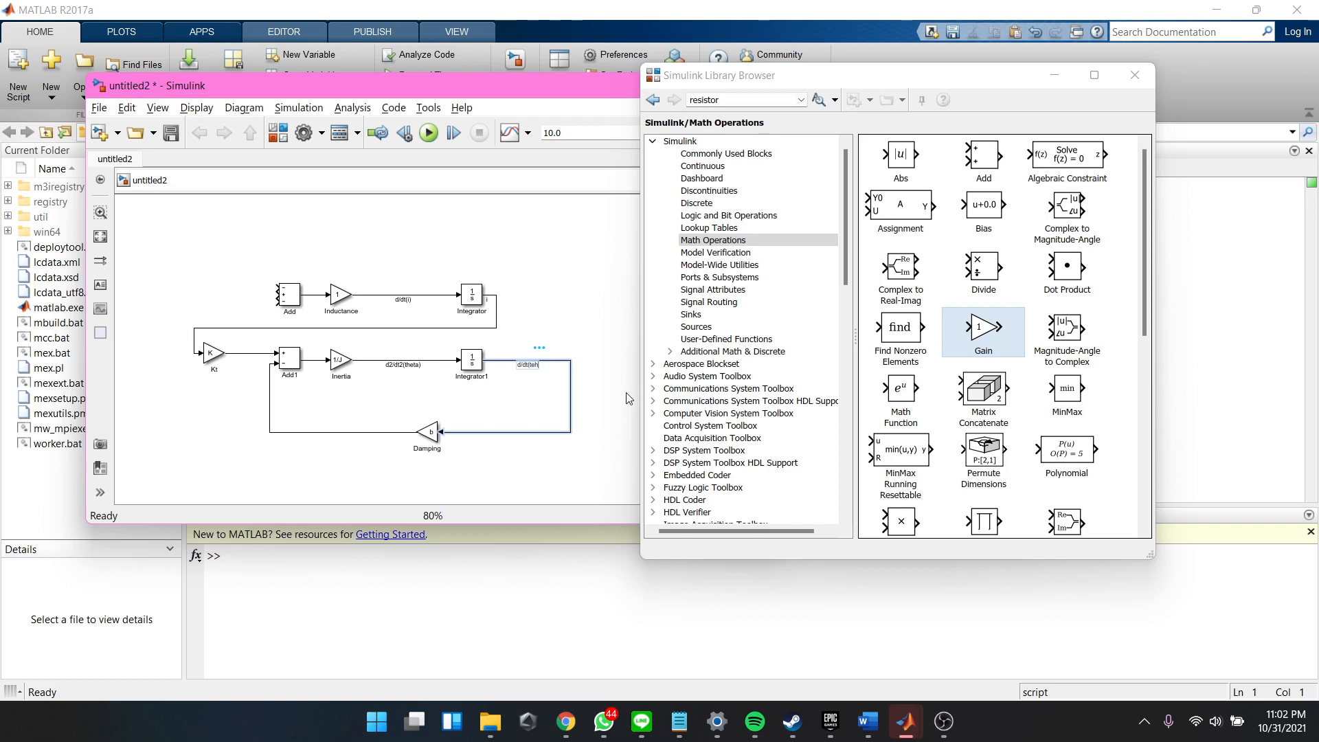
key(BackSpace)
key(BackSpace)
text(heta))
Step: Maximize the model window and move the Library Browser clear of the block diagram
drag(718, 76, 729, 152)
click(719, 87)
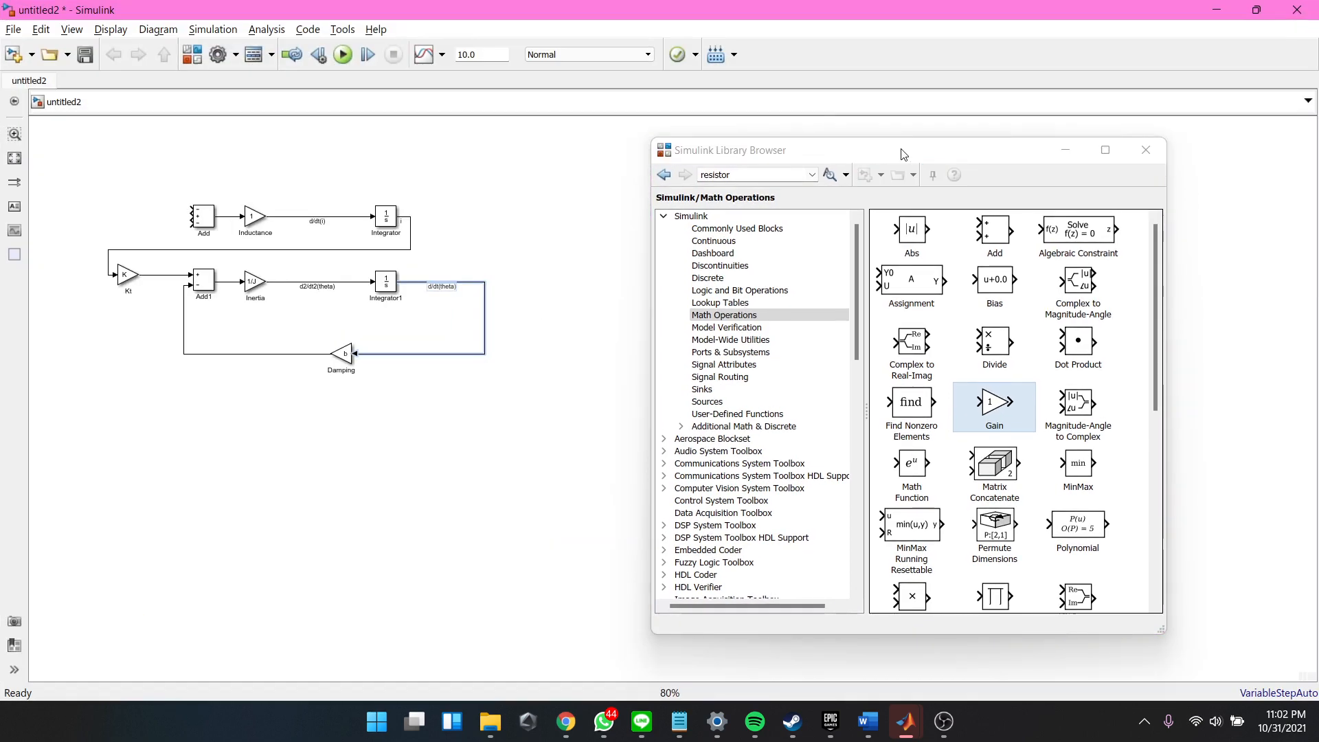
drag(900, 152, 931, 100)
click(626, 187)
scroll(622, 199, up, 7)
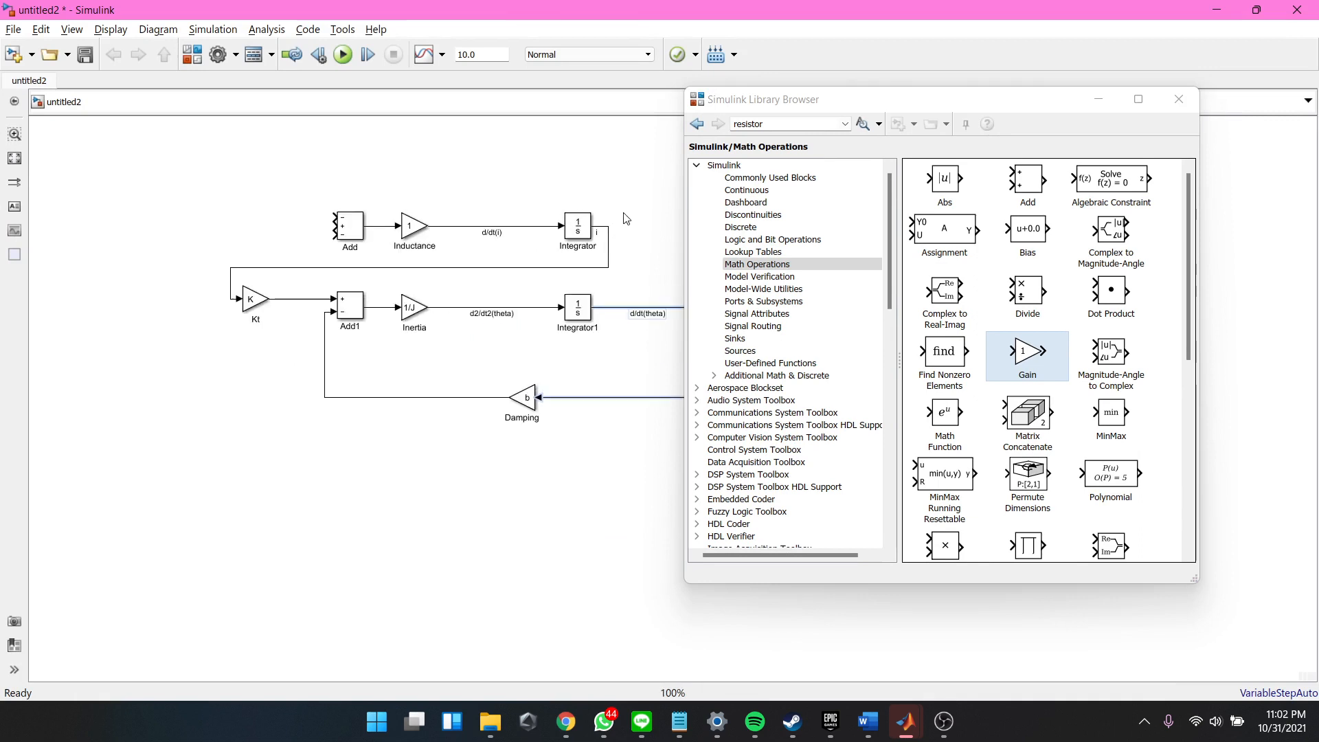
drag(615, 239, 596, 250)
scroll(603, 252, down, 2)
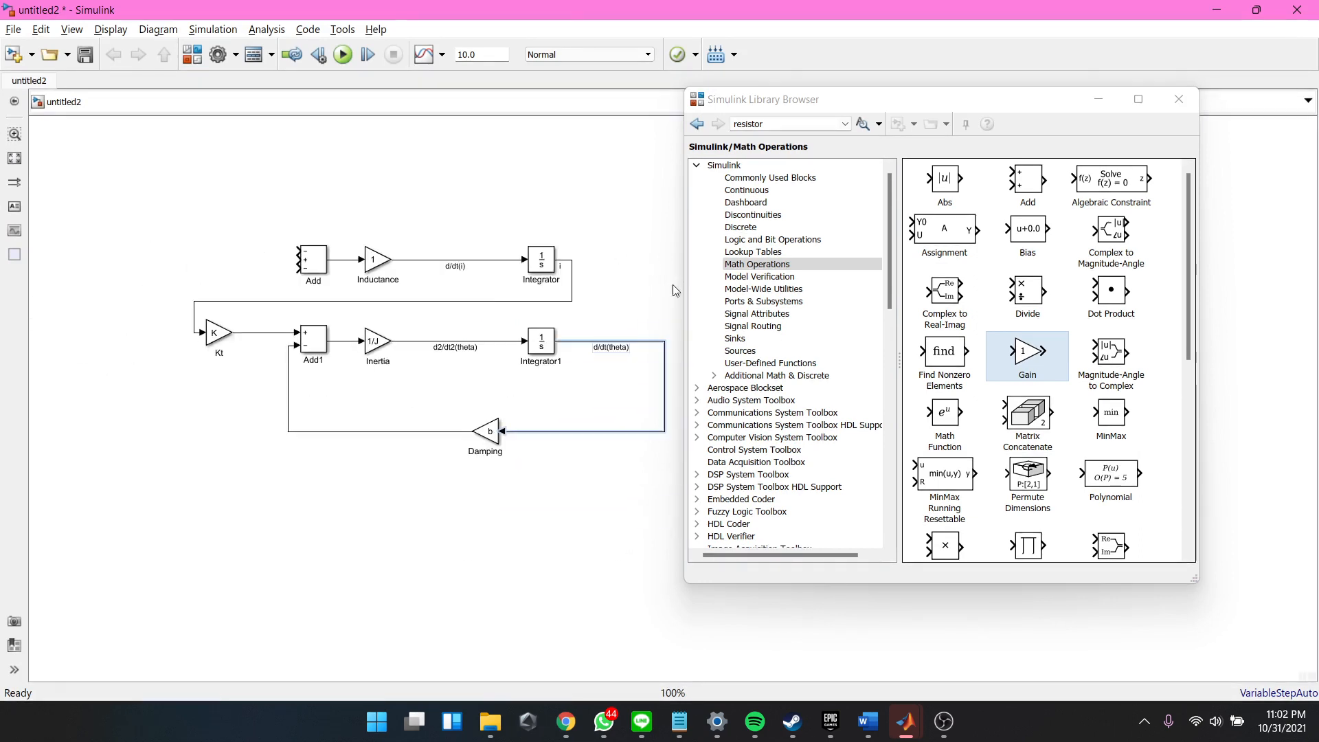
key(alt+Tab)
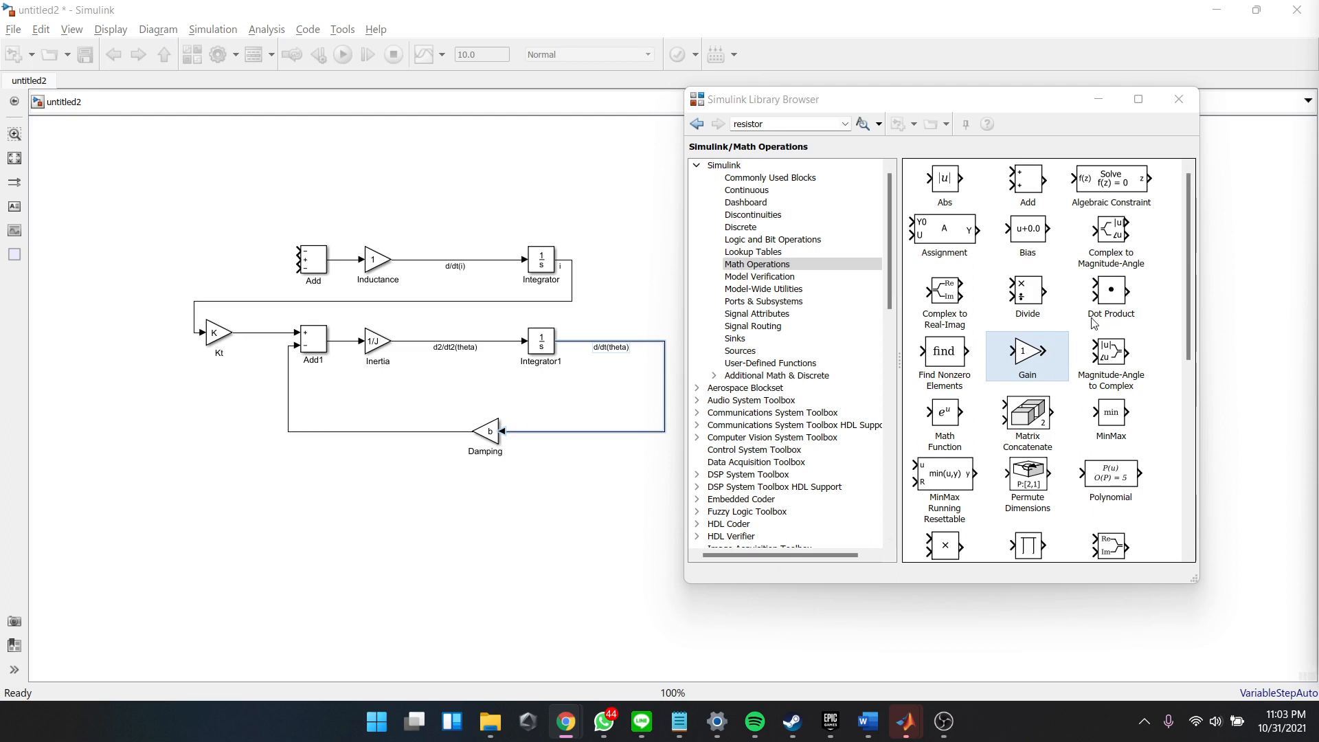
Step: Place a flipped Gain block above the Inductance and Integrator row and name it Resistance
drag(1029, 352, 447, 201)
key(ctrl+i)
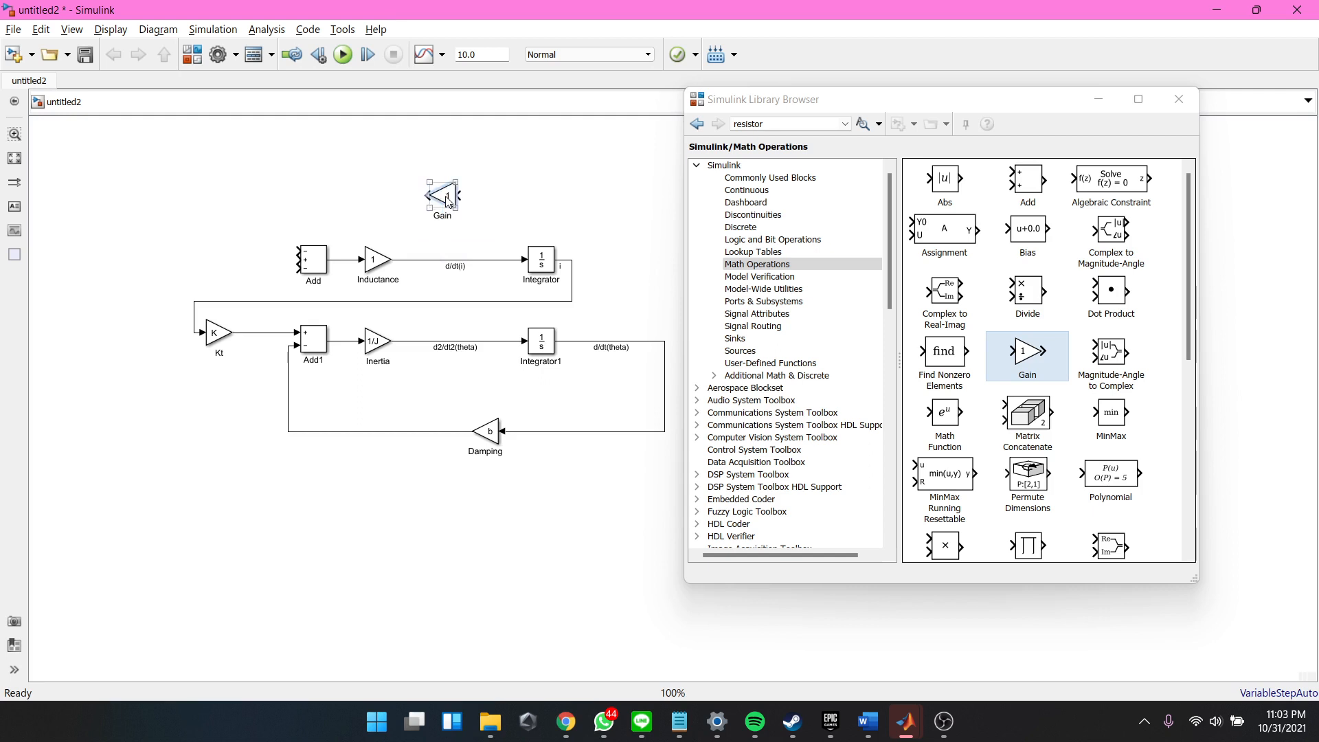
double_click(447, 215)
text(Resistance)
Step: Set the Resistance block's gain to R, moving the Library Browser off the parameter dialog
double_click(445, 195)
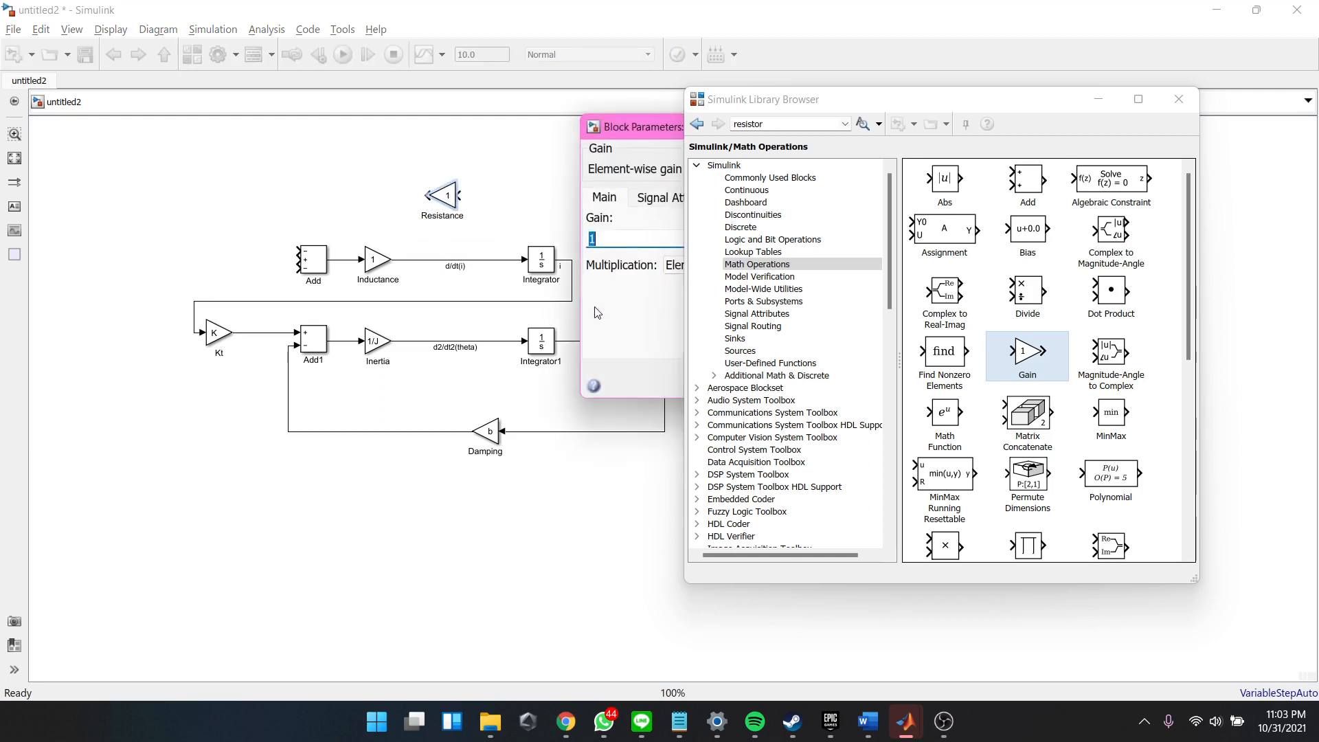
text(R)
drag(793, 101, 891, 126)
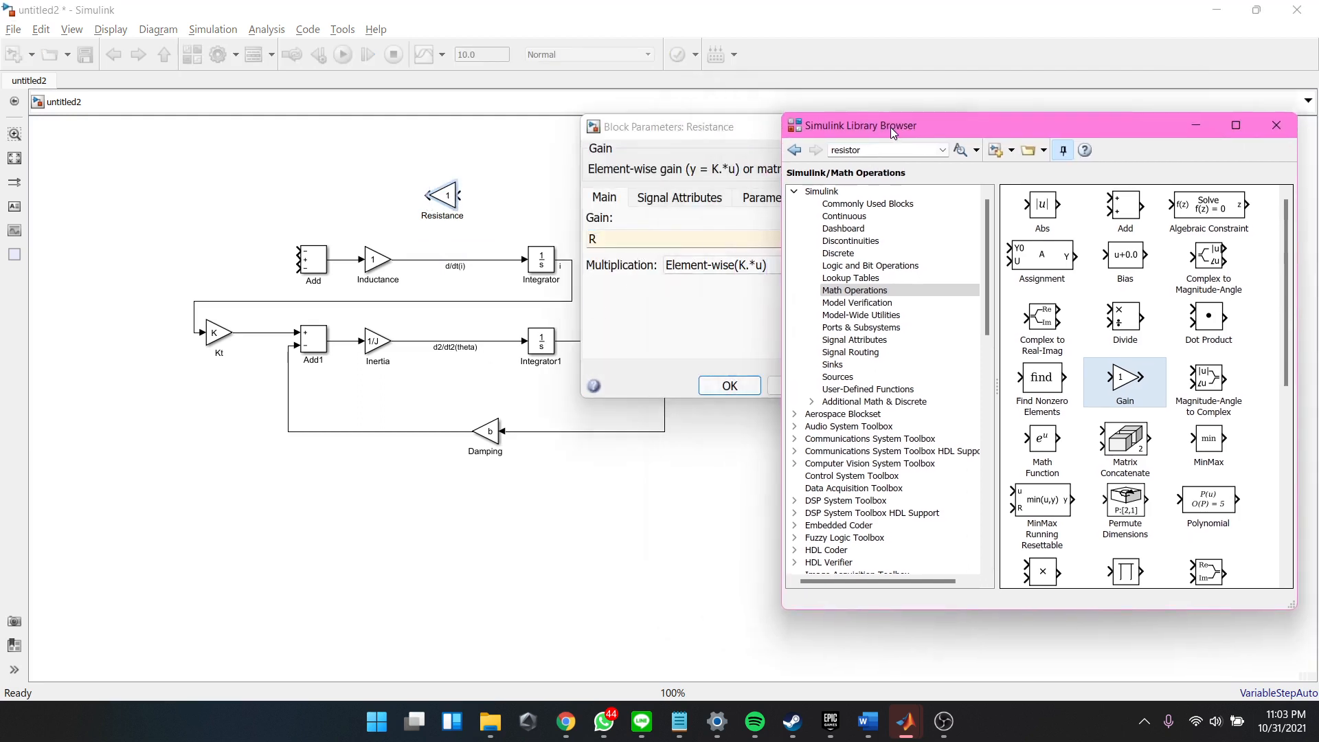
click(681, 134)
click(524, 375)
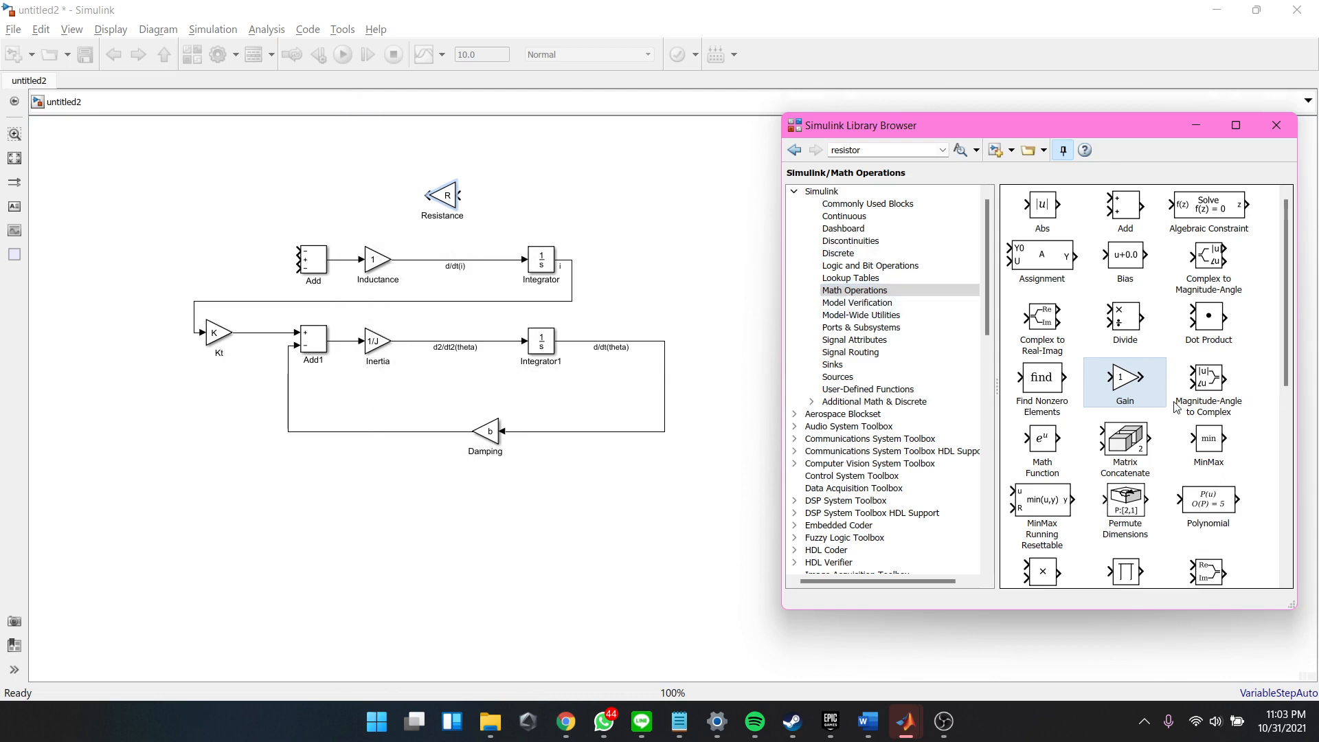
Step: Place an In1 block from Commonly Used Blocks ahead of the upper Add block and try to name it Voltage
scroll(1176, 407, down, 2)
click(893, 204)
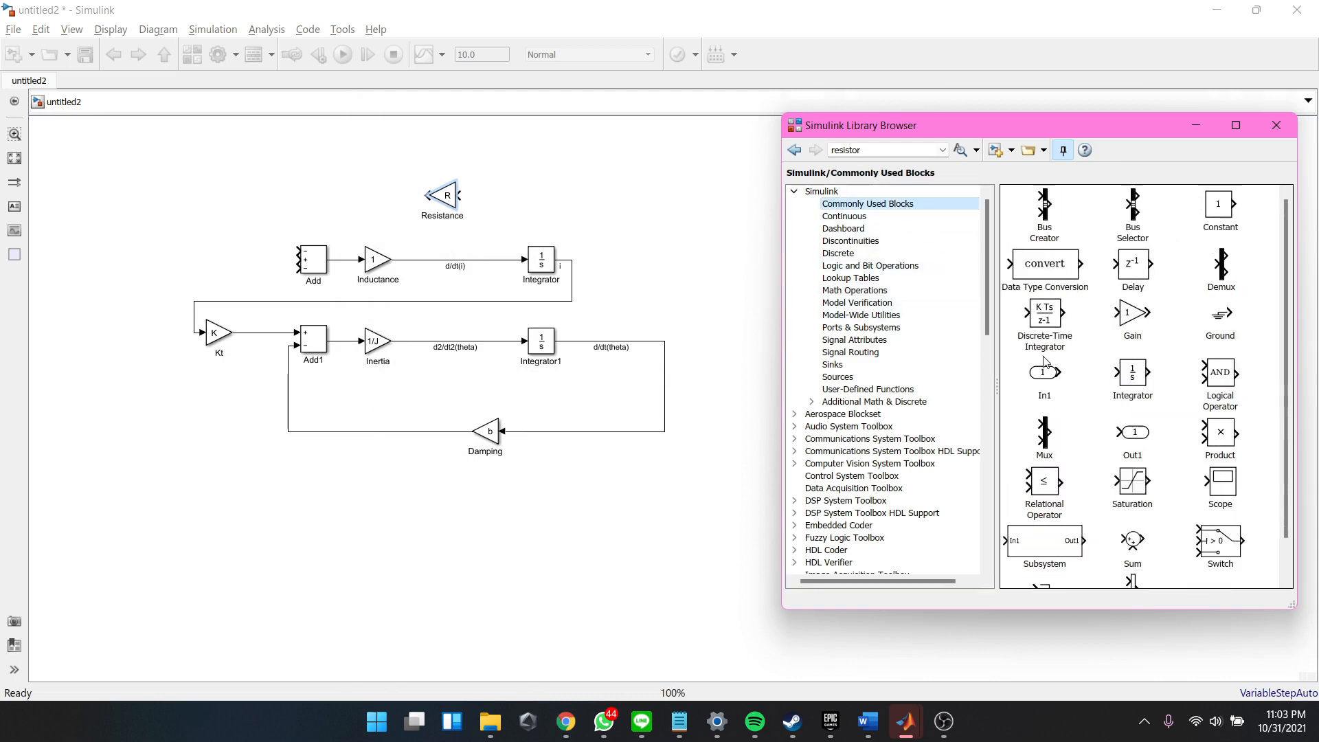
drag(1046, 368, 152, 225)
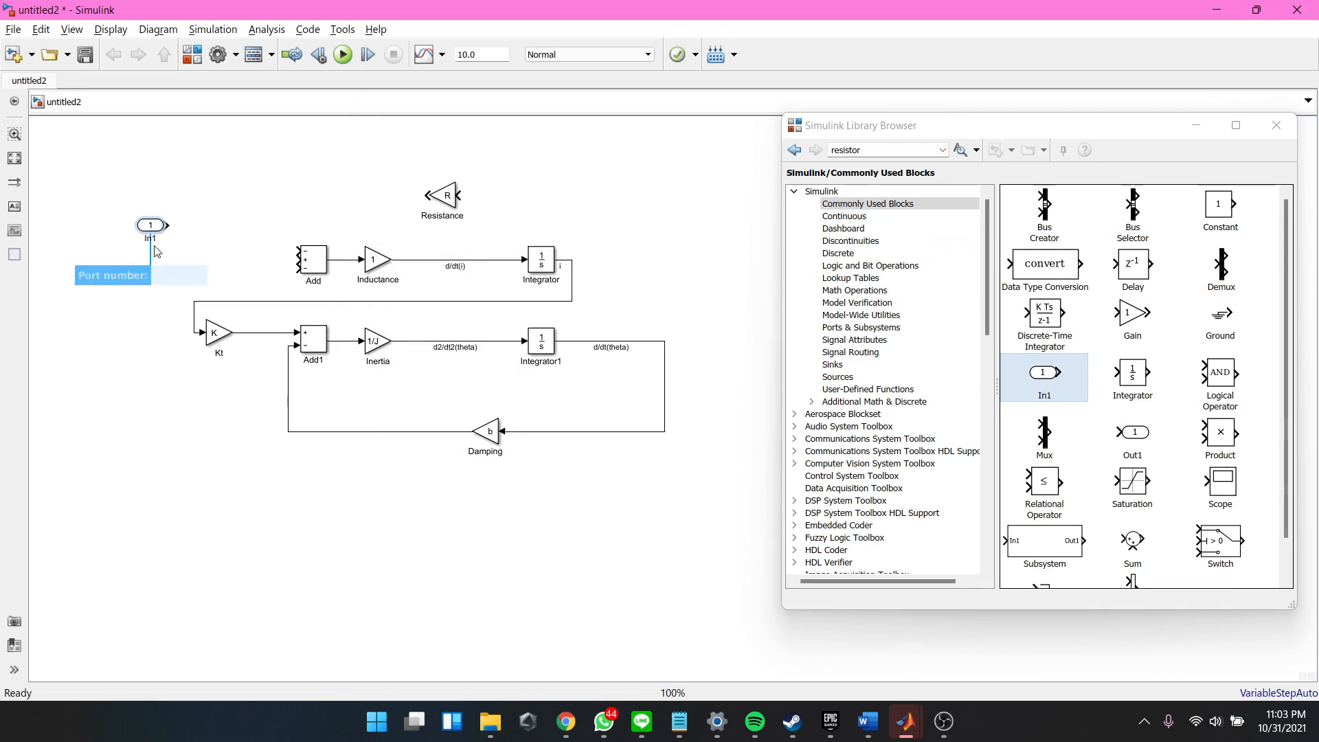
double_click(151, 238)
text(Vola)
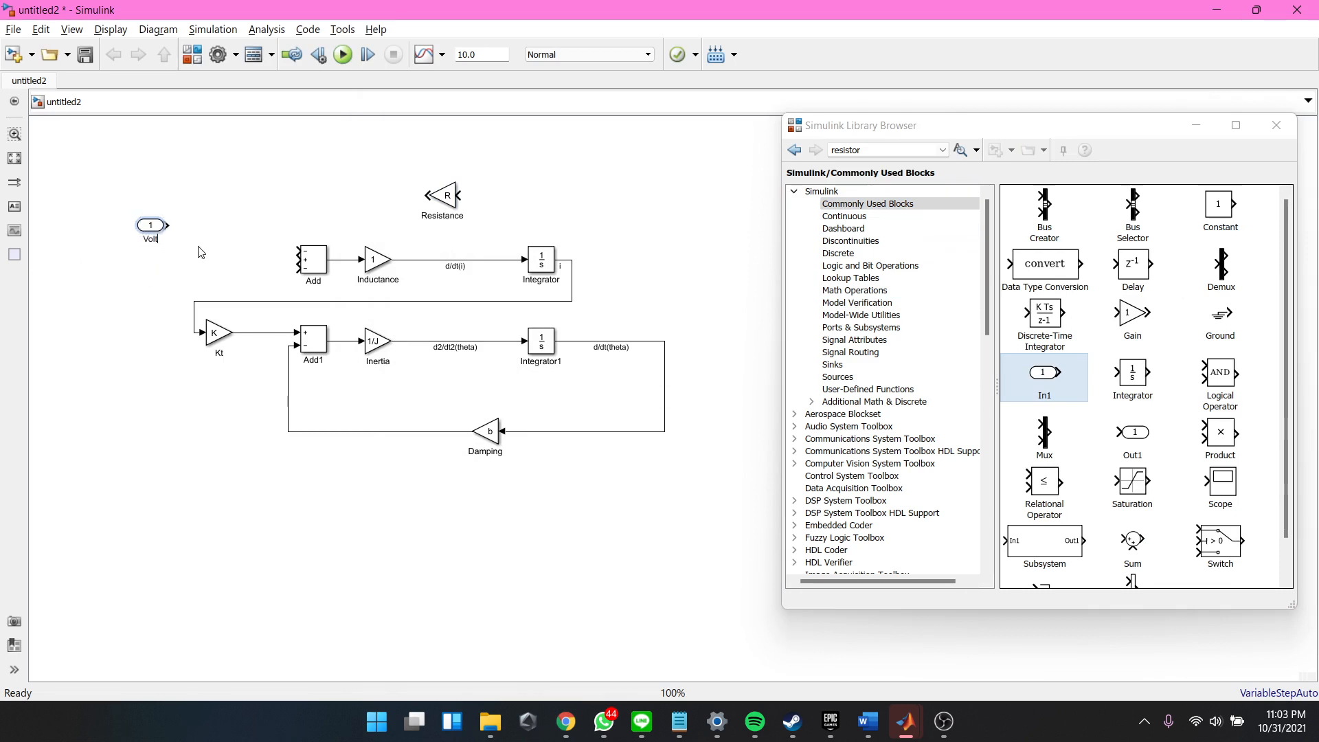
text(age)
Step: Place an Out1 block beyond the Integrator1 output line and try to name it Speed
click(1134, 438)
drag(1134, 438, 748, 349)
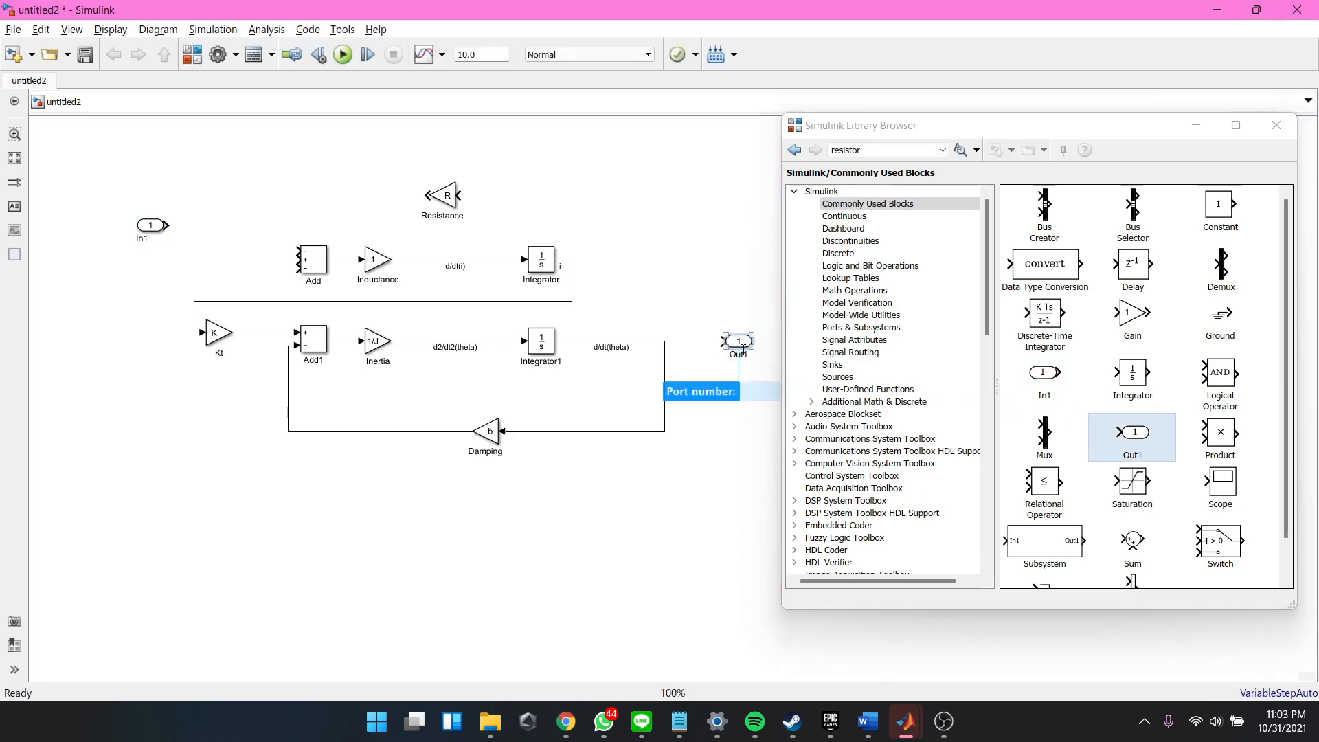
double_click(738, 355)
text(Speed)
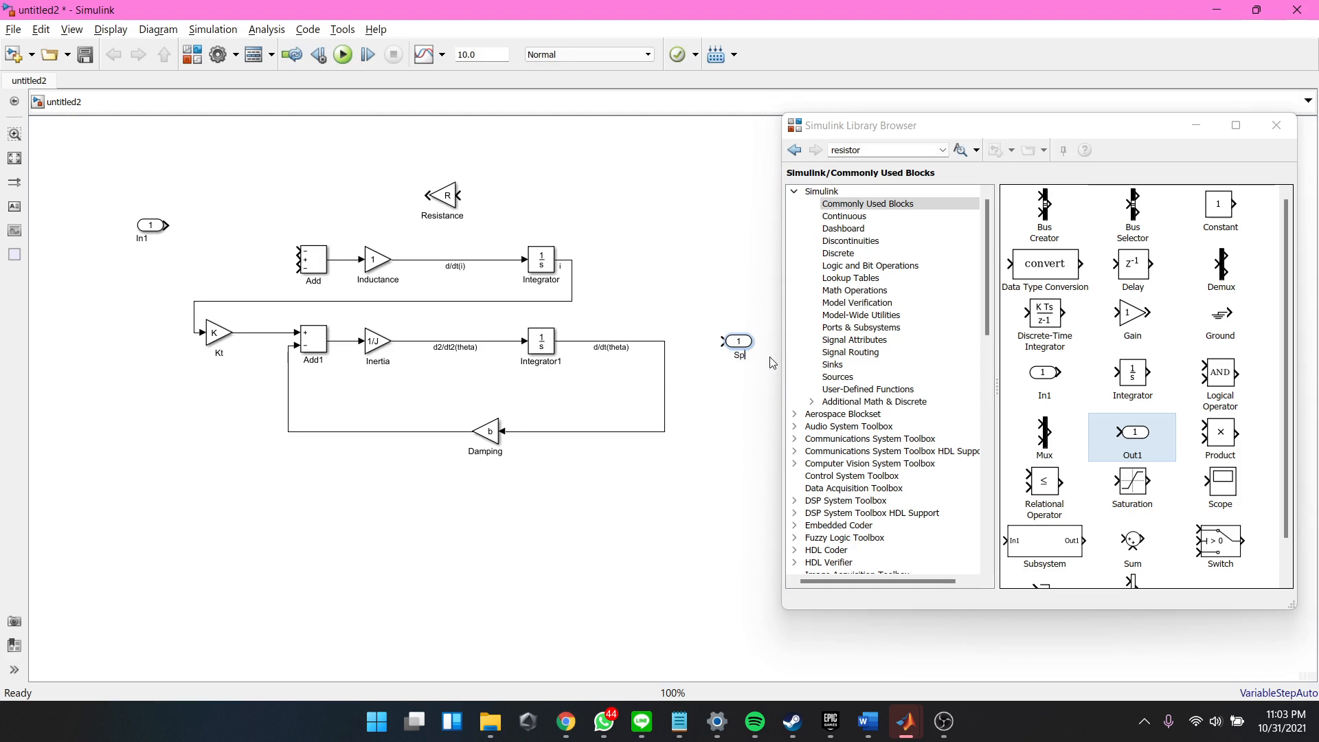
click(773, 363)
Step: Place a Gain block between the In1 and Kt blocks, name it Ke and set its gain to K
drag(1145, 316, 222, 282)
double_click(219, 294)
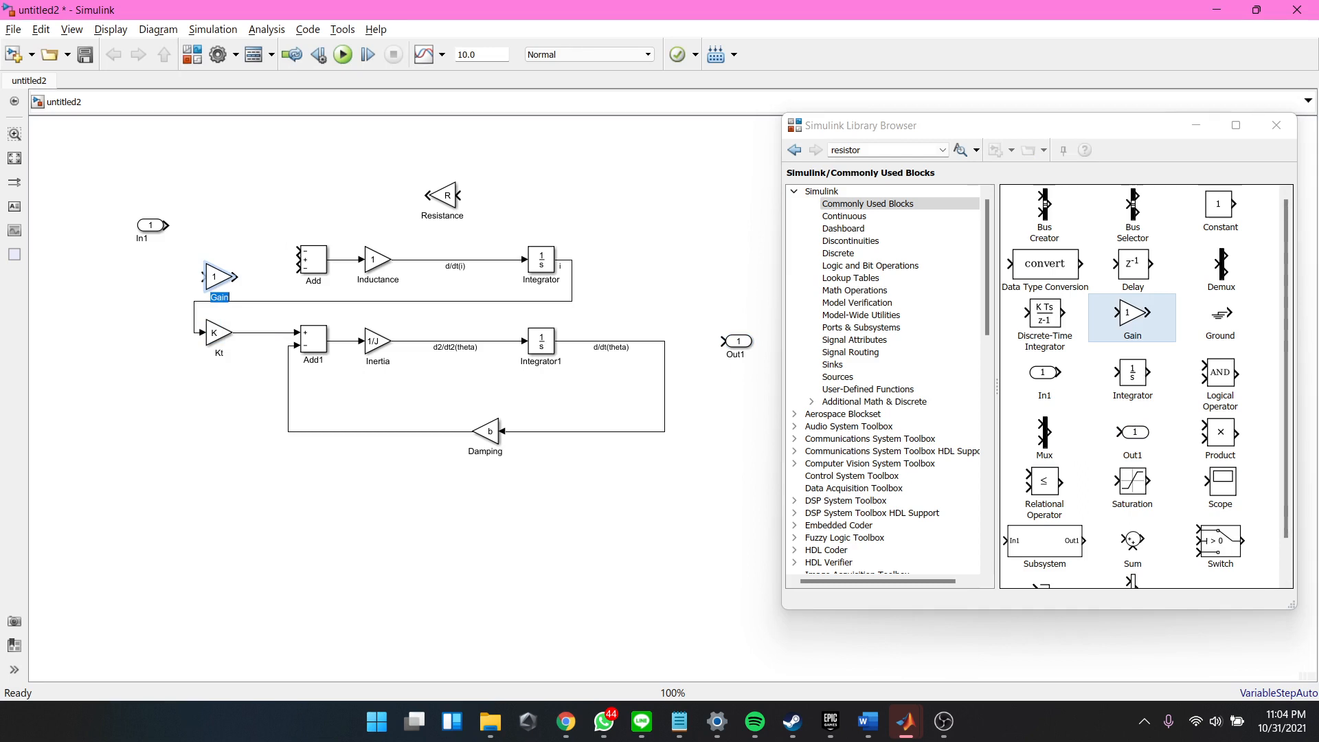
text(Ke)
click(222, 277)
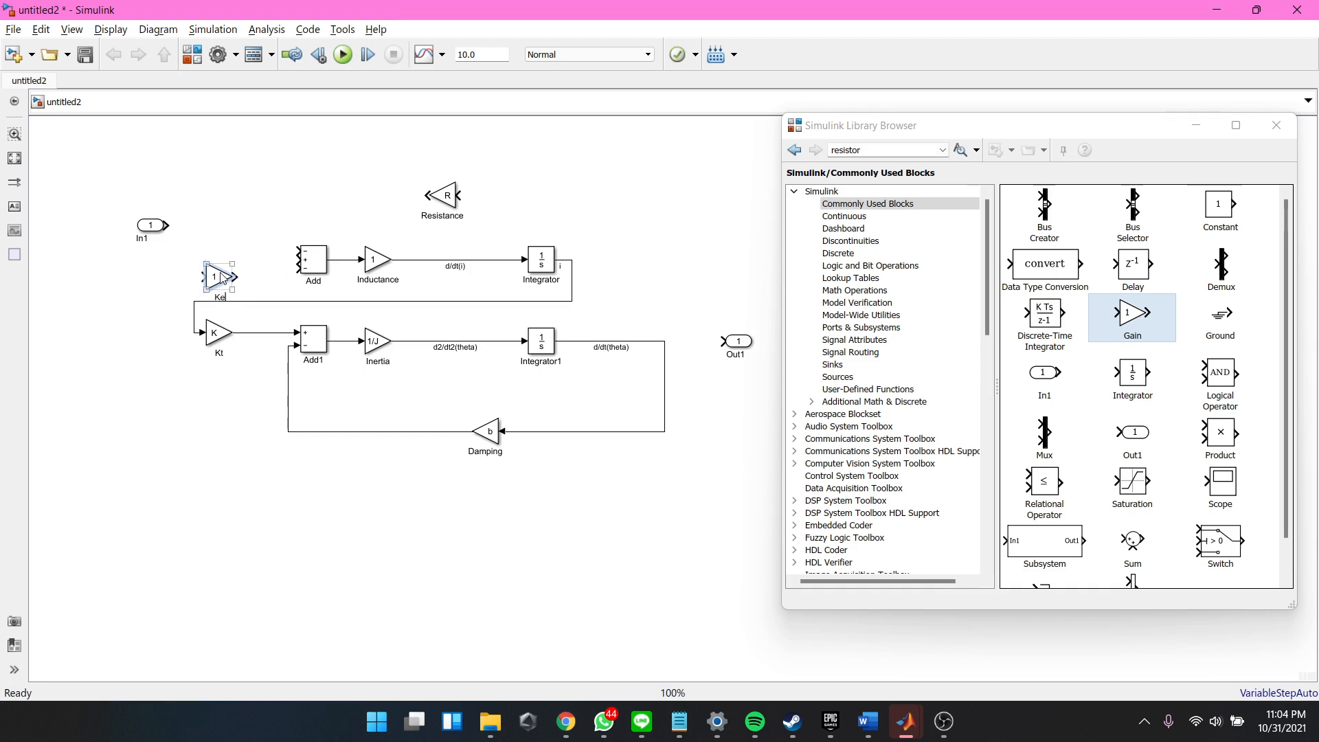
double_click(222, 277)
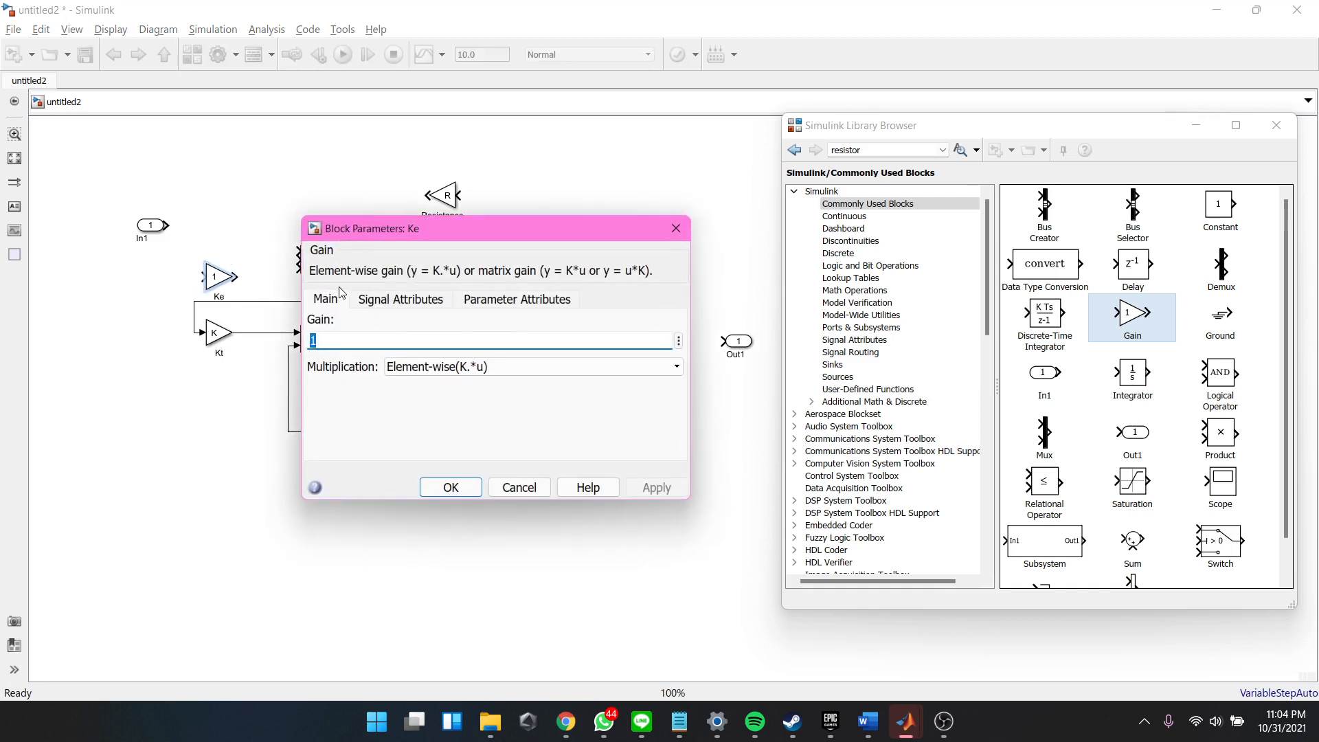
text(K)
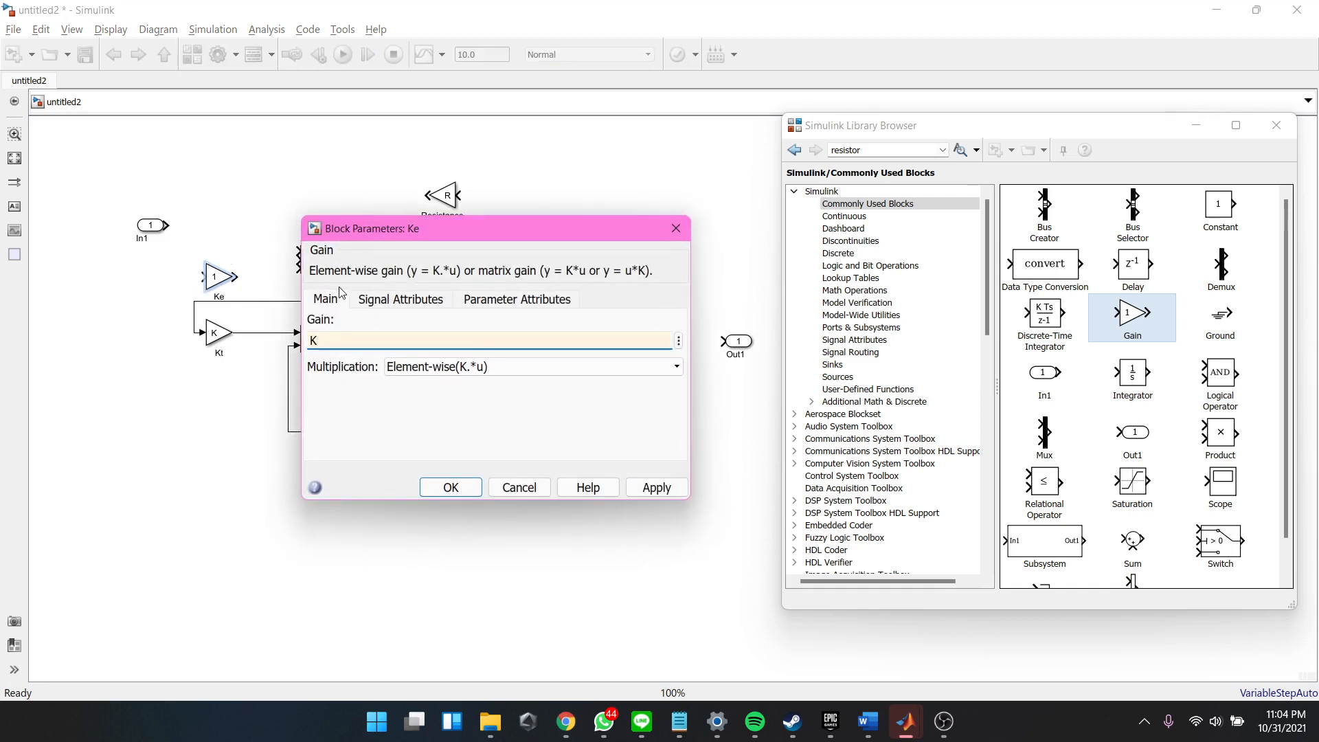
click(451, 487)
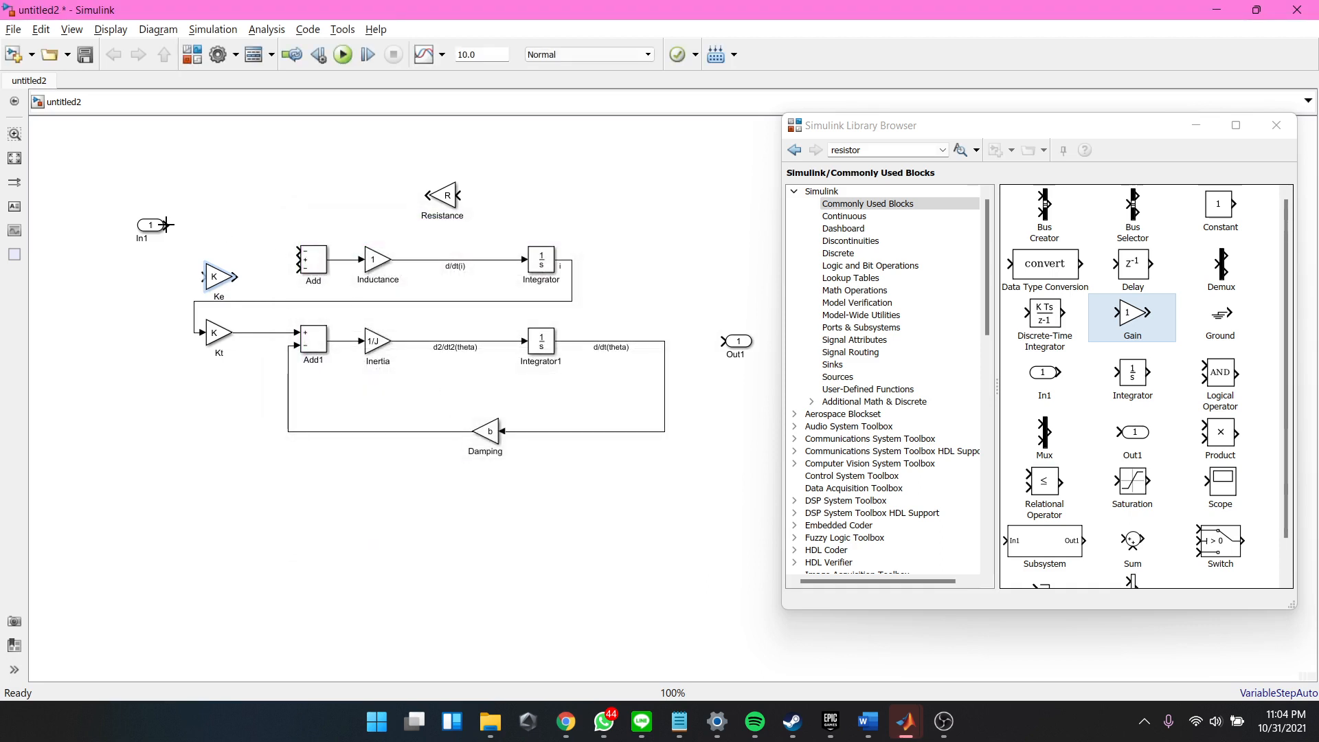
Step: Connect the In1 block to the upper Add block's plus input and rename the inport Voltage
drag(166, 224, 298, 259)
double_click(142, 239)
text(Voltage)
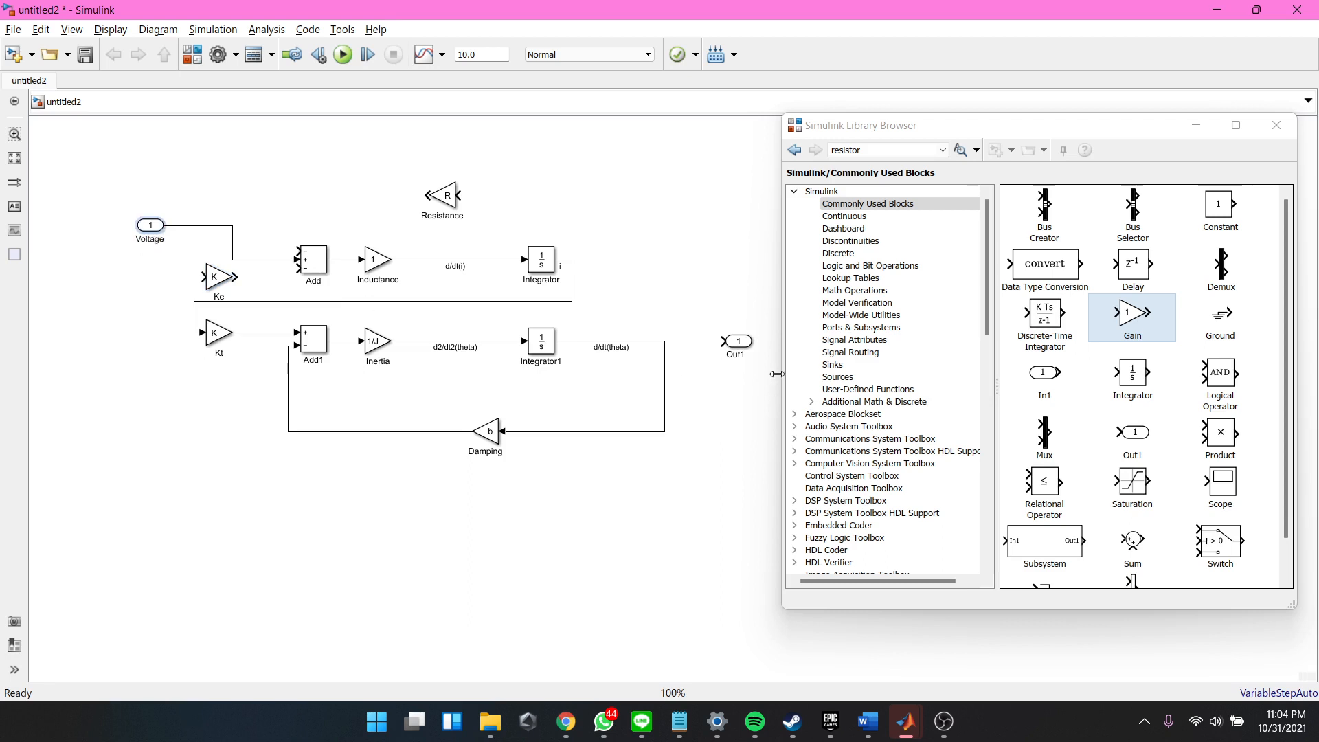
Step: Rename the Out1 block as Speed
click(743, 358)
double_click(739, 355)
text(S)
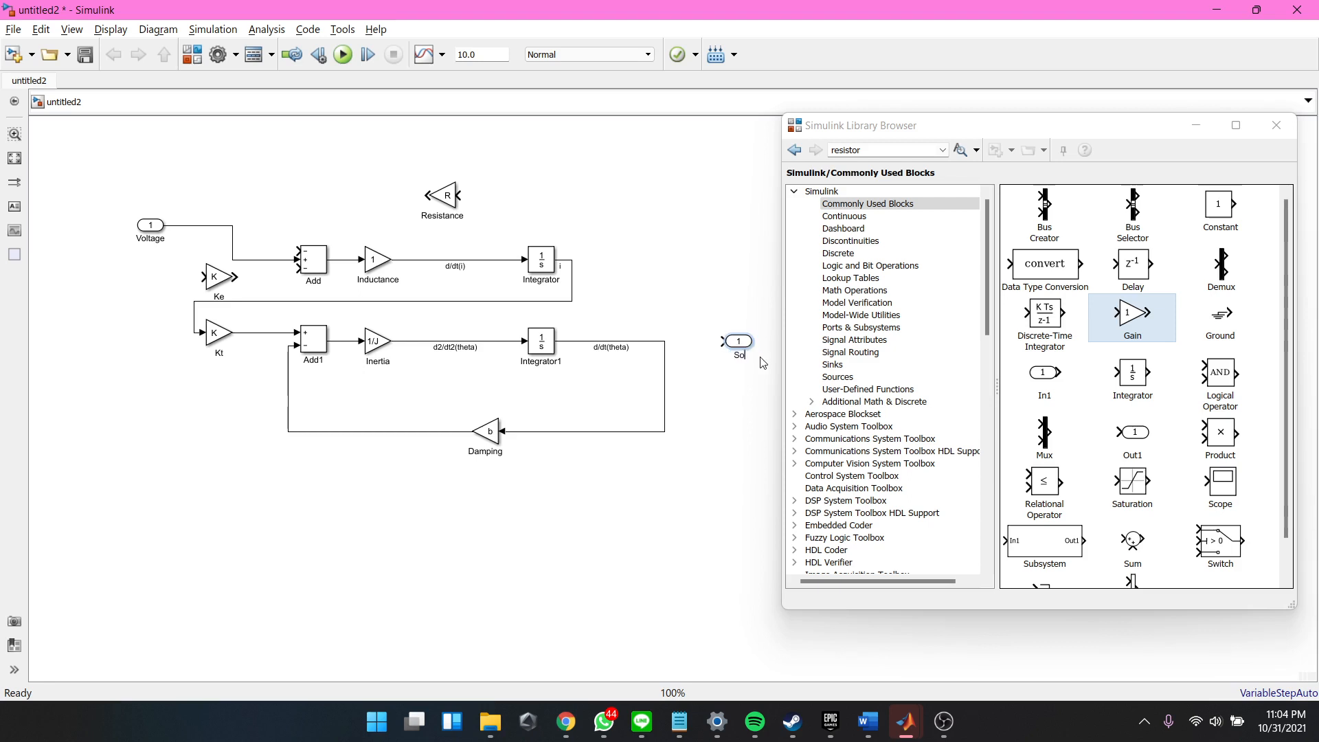
text(peed)
click(737, 396)
Step: Connect the Ke gain to the upper Add block's last minus input and align the Ke and Kt blocks vertically
mouse_move(232, 281)
mouse_down()
mouse_move(303, 272)
mouse_move(215, 275)
mouse_up()
drag(224, 335, 216, 335)
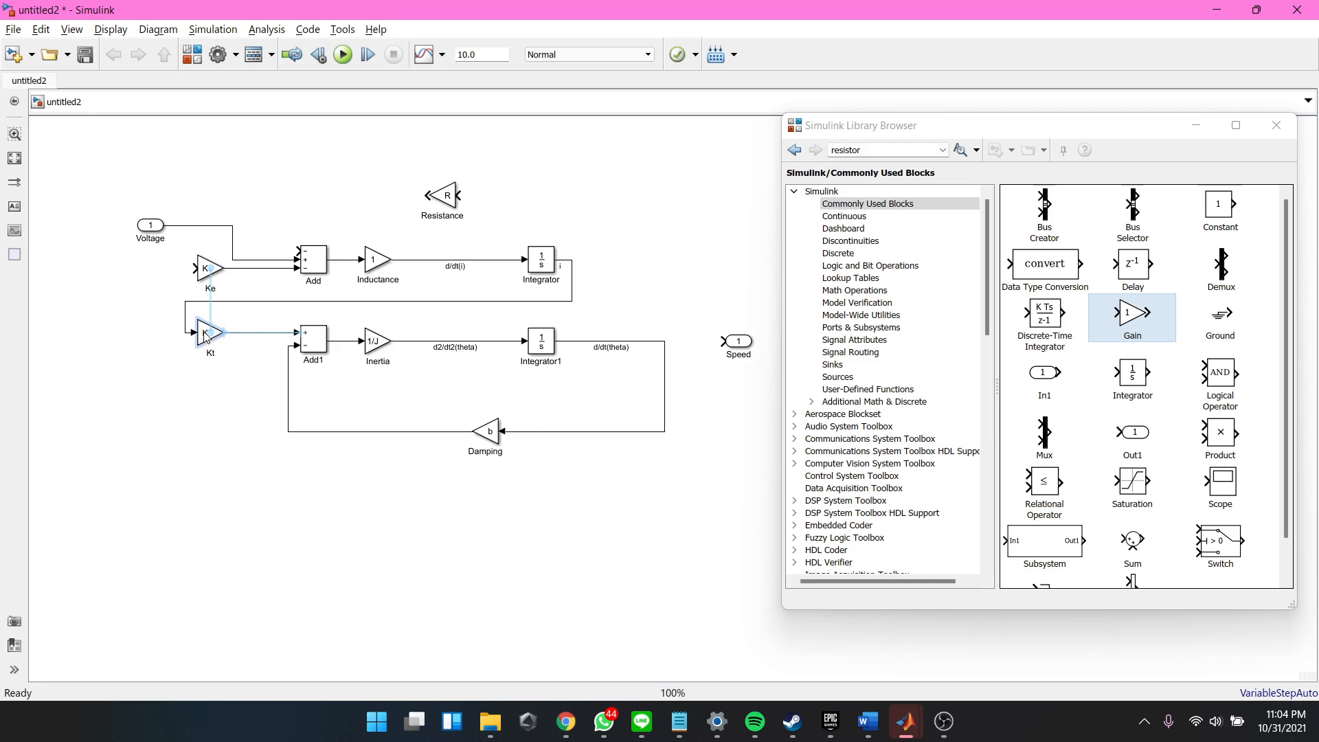
click(203, 271)
drag(195, 264, 158, 293)
key(Delete)
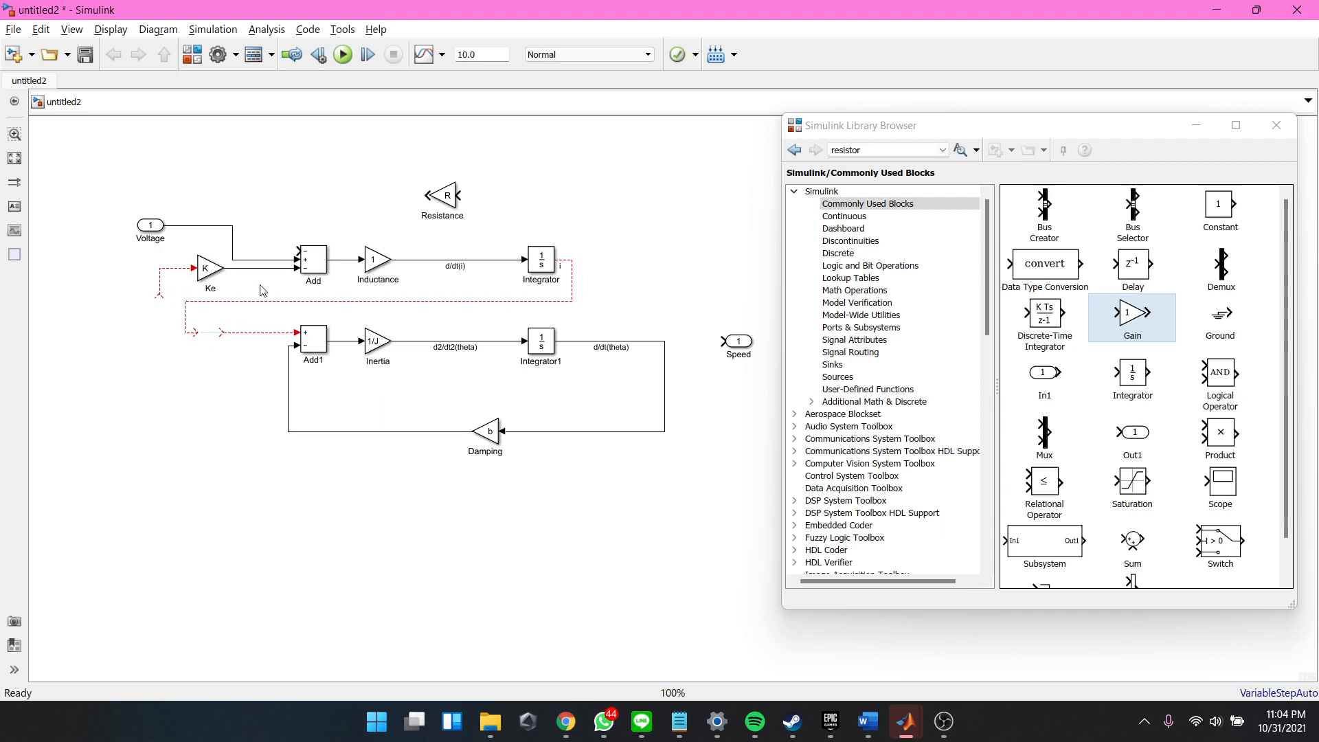
key(ctrl+z)
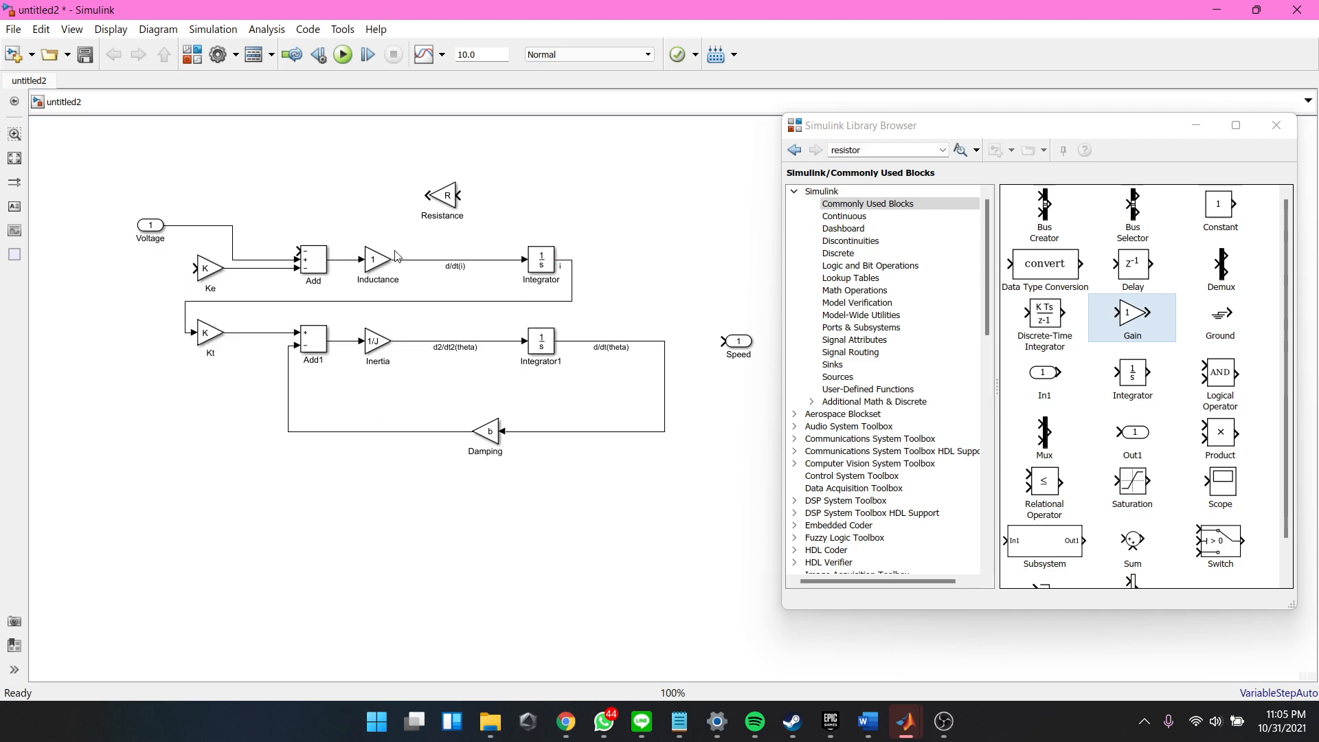
Step: Connect the Resistance gain's output to the upper Add block's first minus input and feed its input from the current signal i
click(448, 194)
mouse_move(427, 195)
mouse_down()
mouse_move(289, 187)
mouse_move(296, 252)
mouse_up()
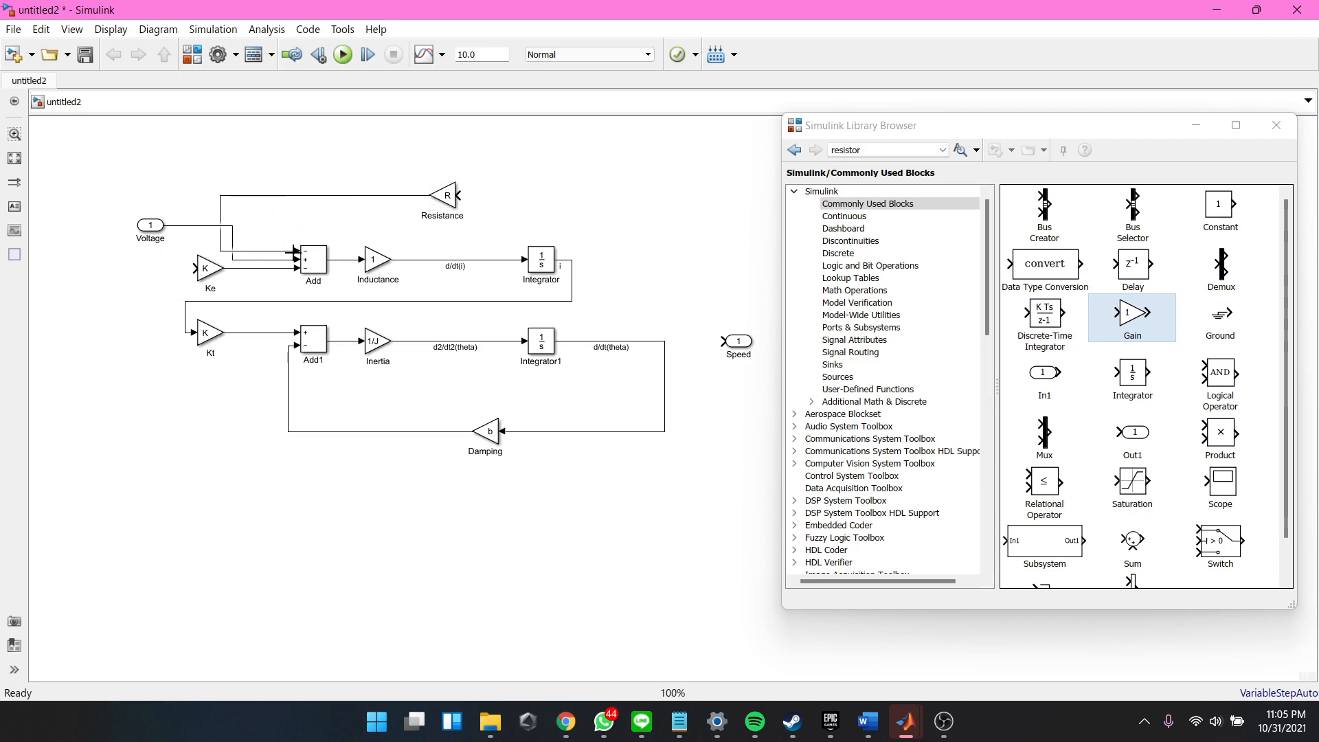
drag(220, 211, 245, 211)
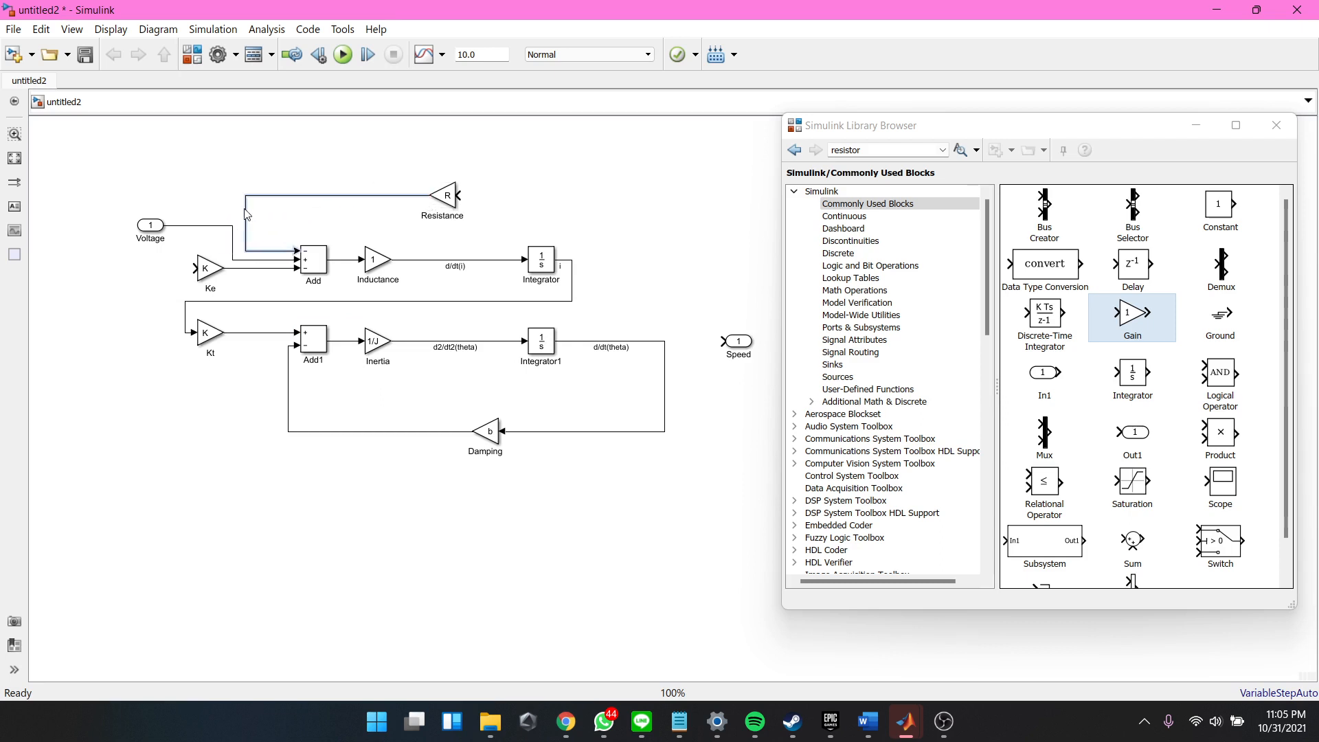
mouse_move(458, 195)
mouse_down()
mouse_move(588, 220)
mouse_move(604, 235)
mouse_move(572, 267)
mouse_move(577, 217)
mouse_up()
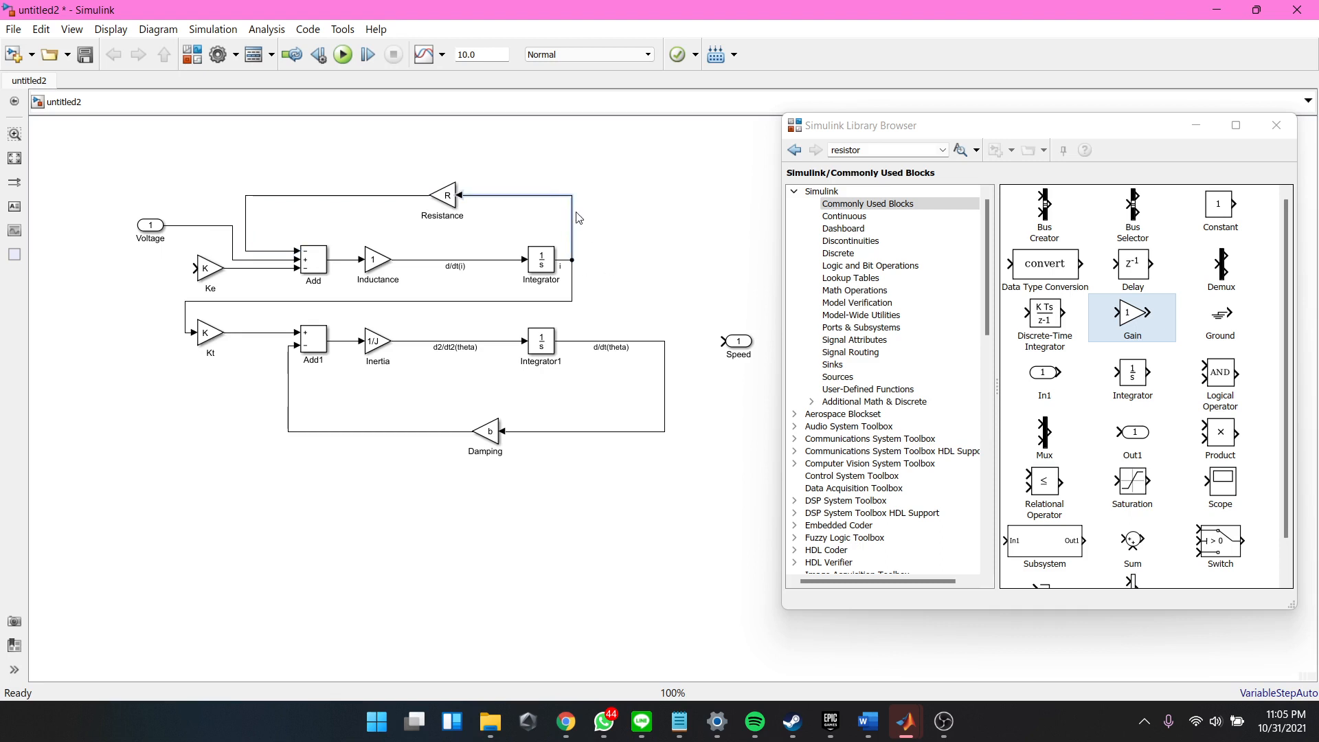
Step: Connect Integrator1's output to Speed, branch it to the Ke gain's input, and route that feedback line between the two loops
drag(195, 269, 695, 342)
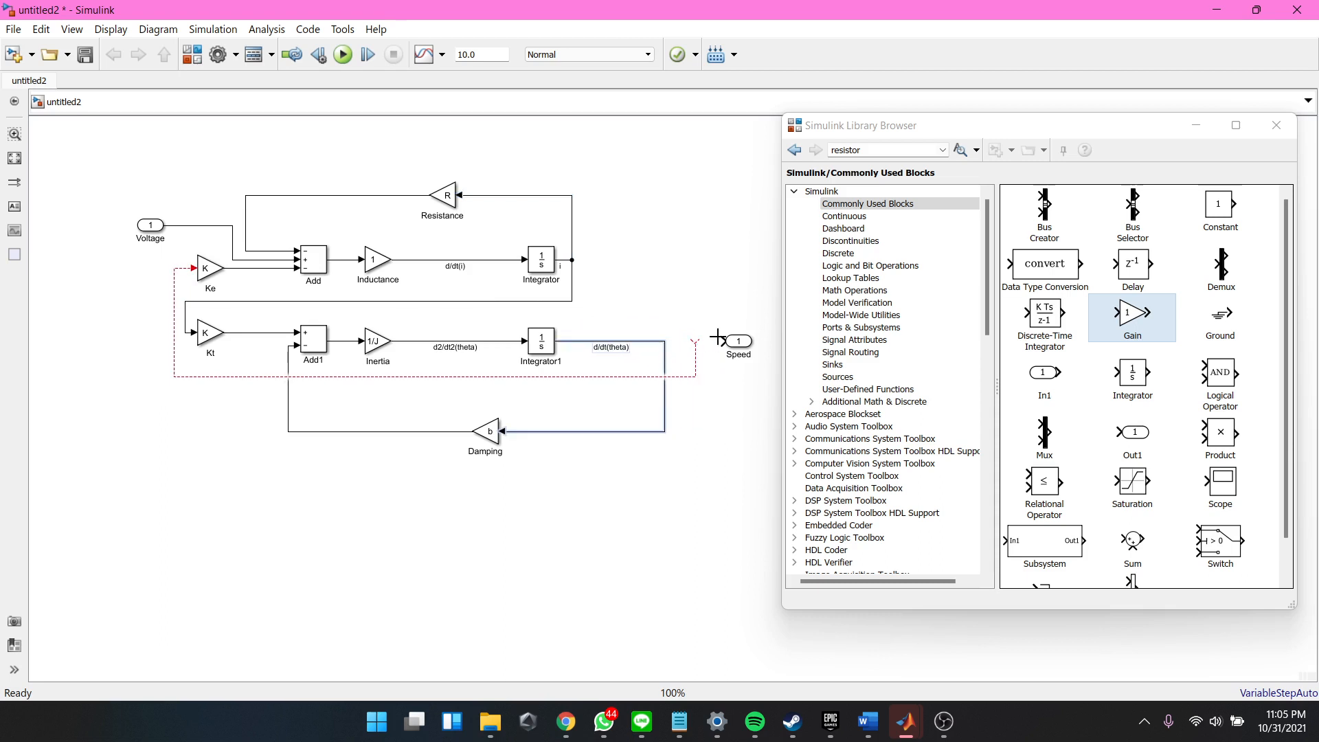
drag(723, 340, 689, 342)
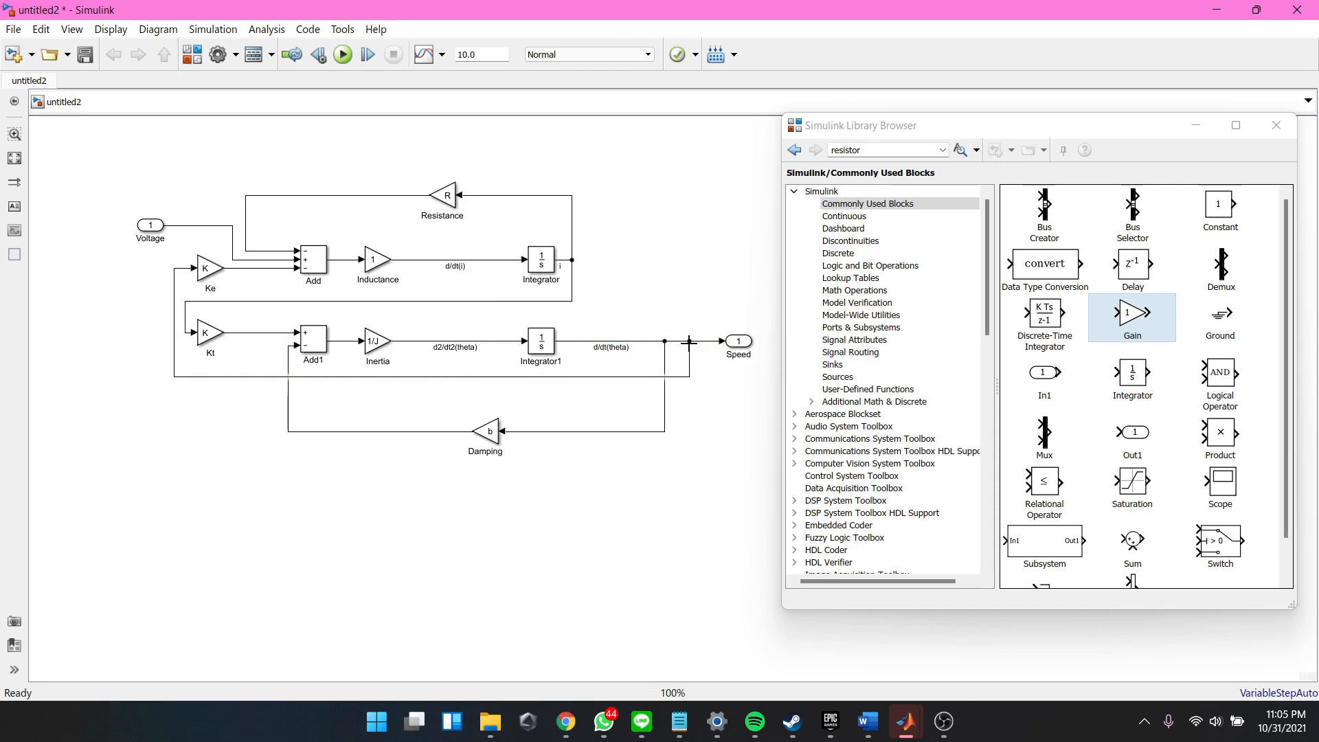
click(513, 377)
drag(512, 378, 507, 316)
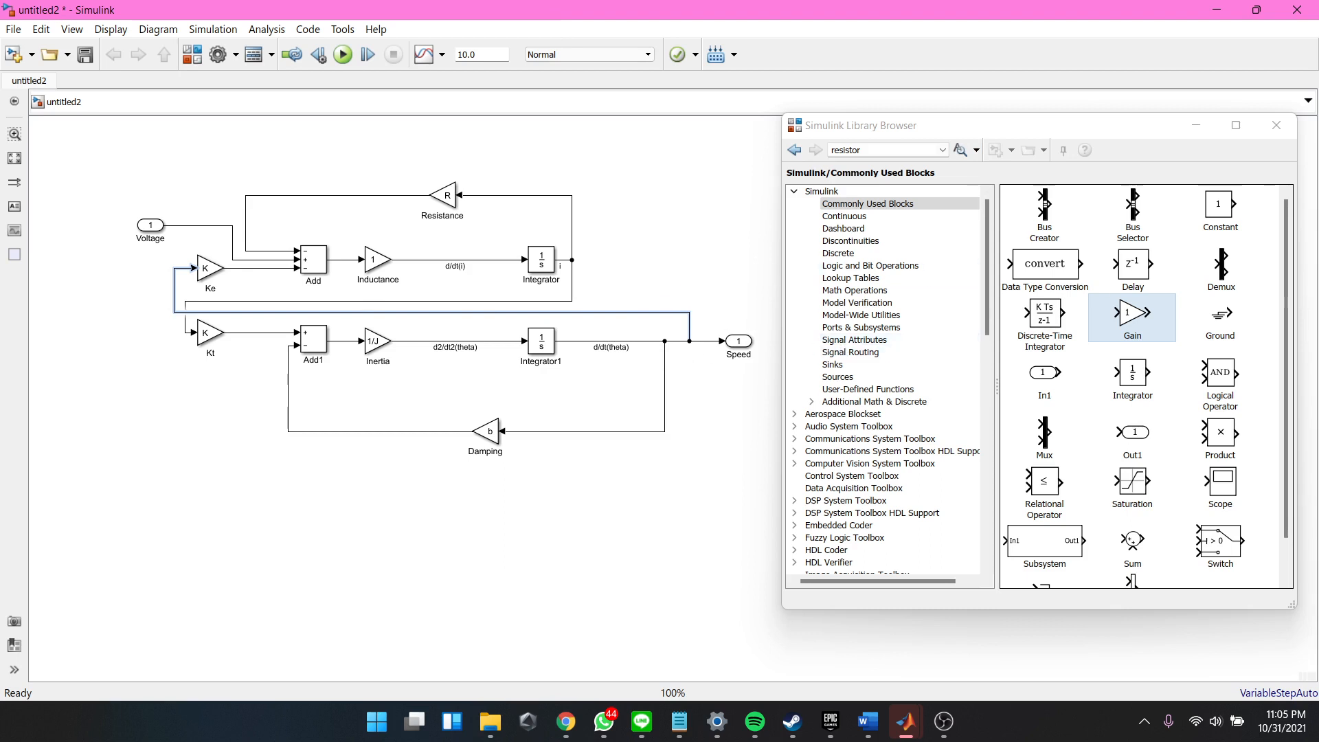
click(600, 144)
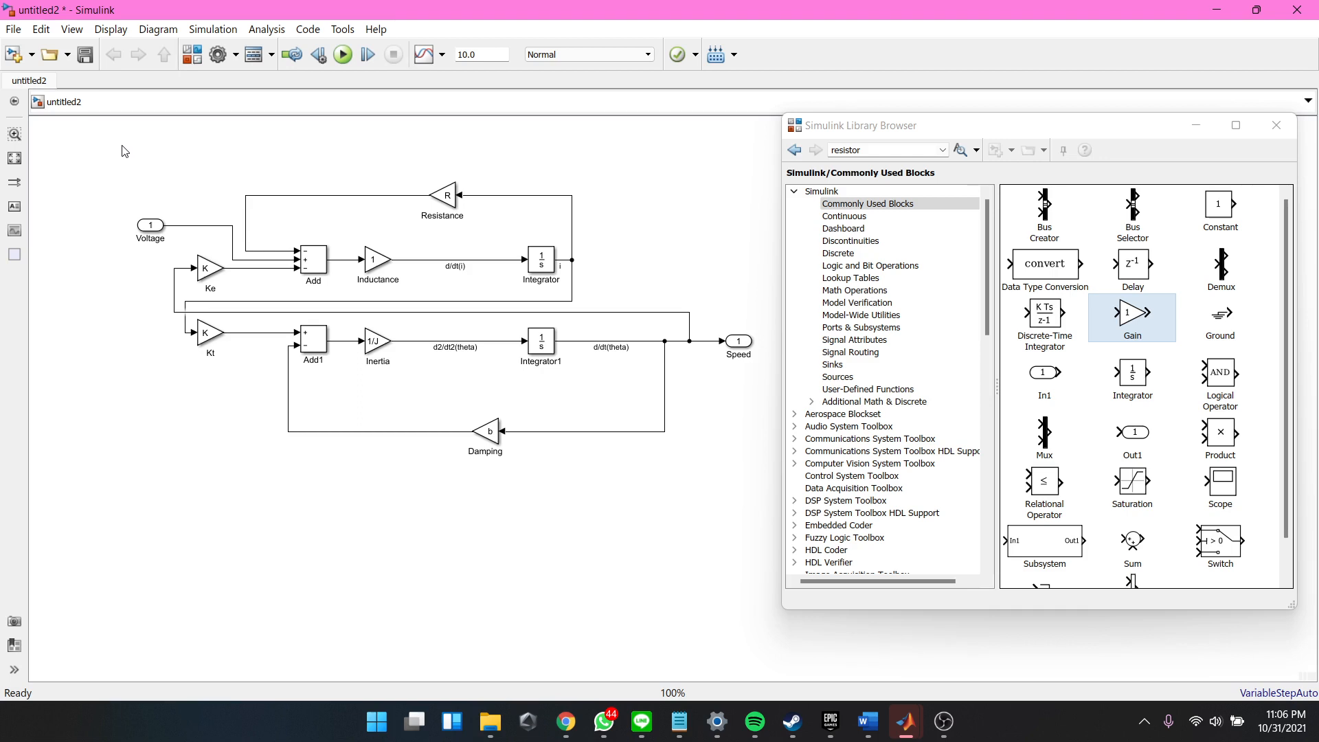
Step: Close the block library and group all the blocks of the motor model into one subsystem
drag(74, 149, 771, 482)
drag(893, 125, 909, 123)
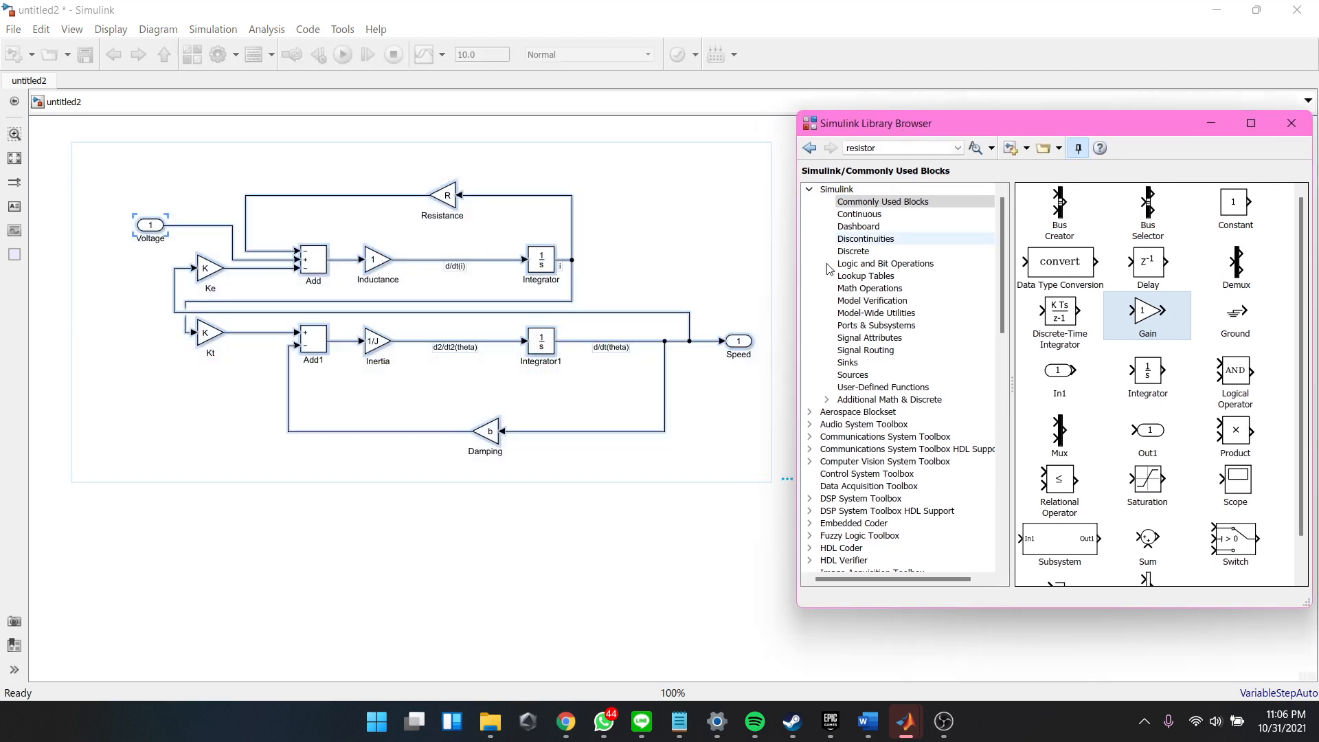
click(788, 475)
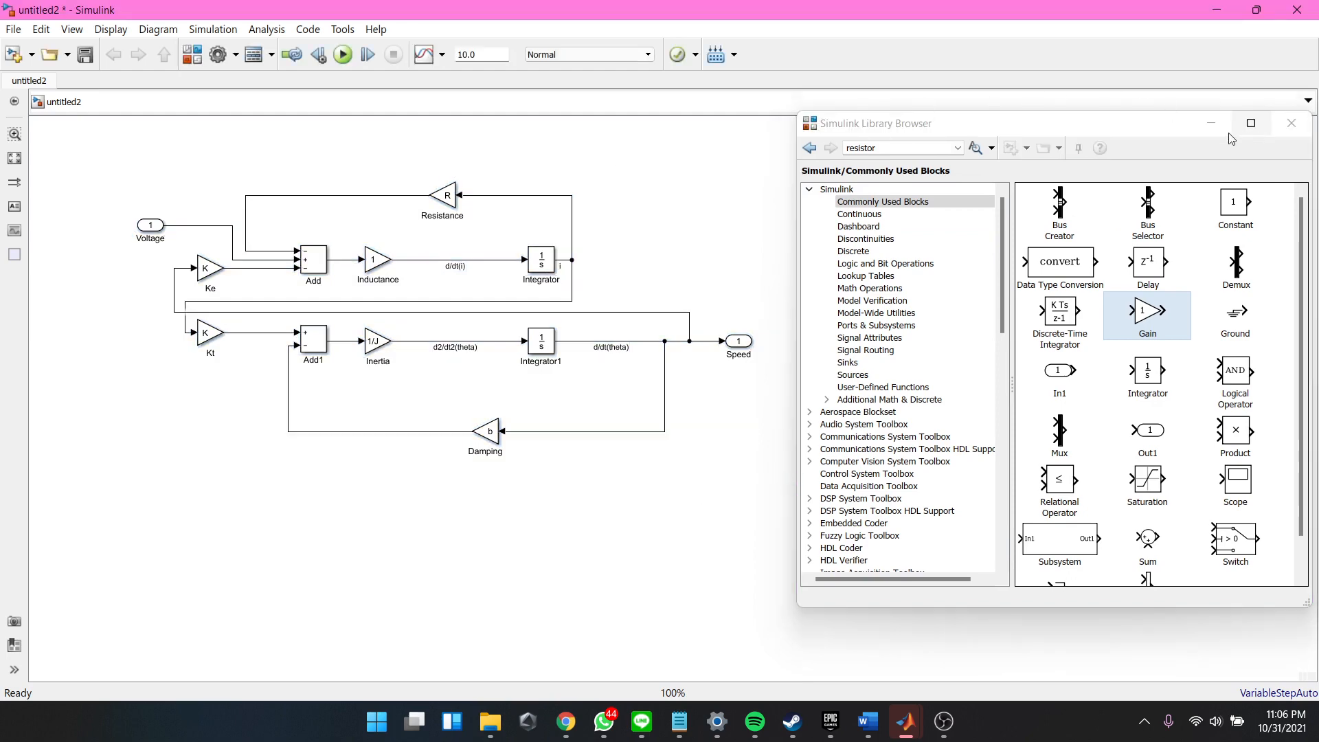
click(1292, 123)
drag(95, 145, 833, 503)
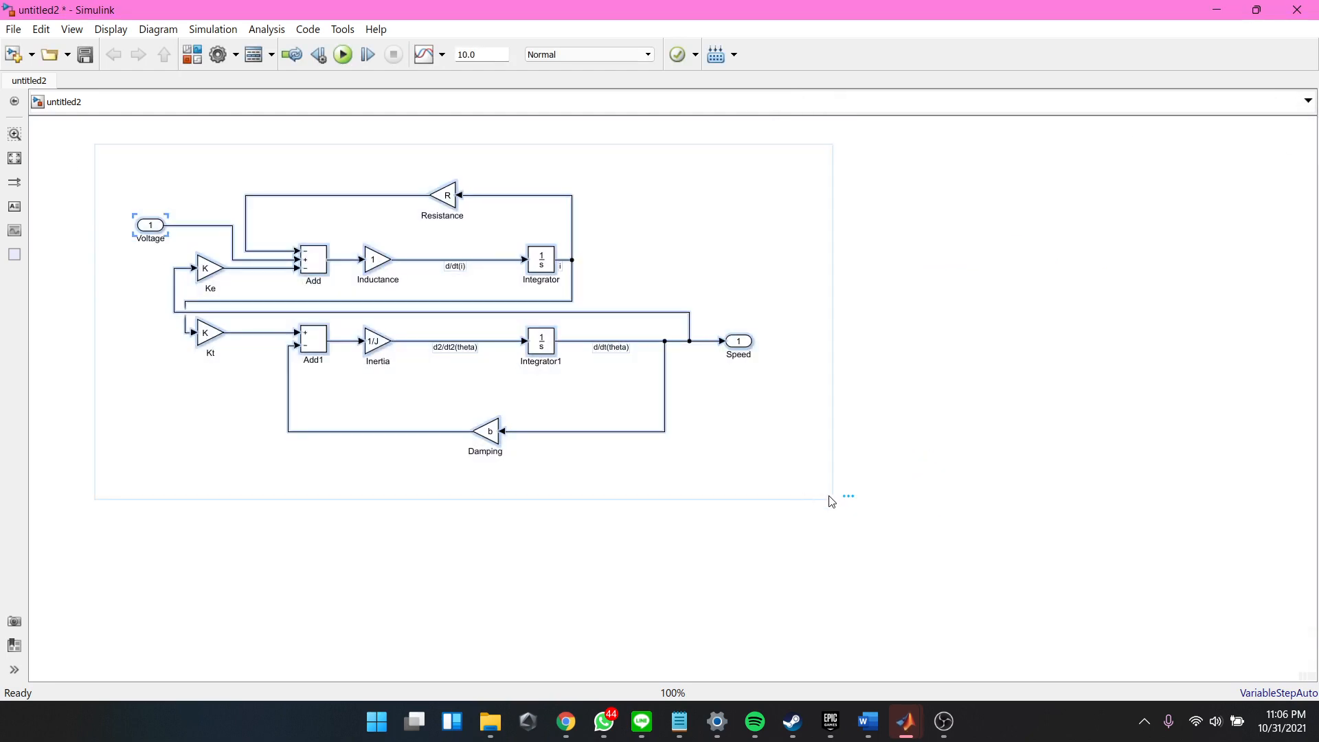
click(852, 480)
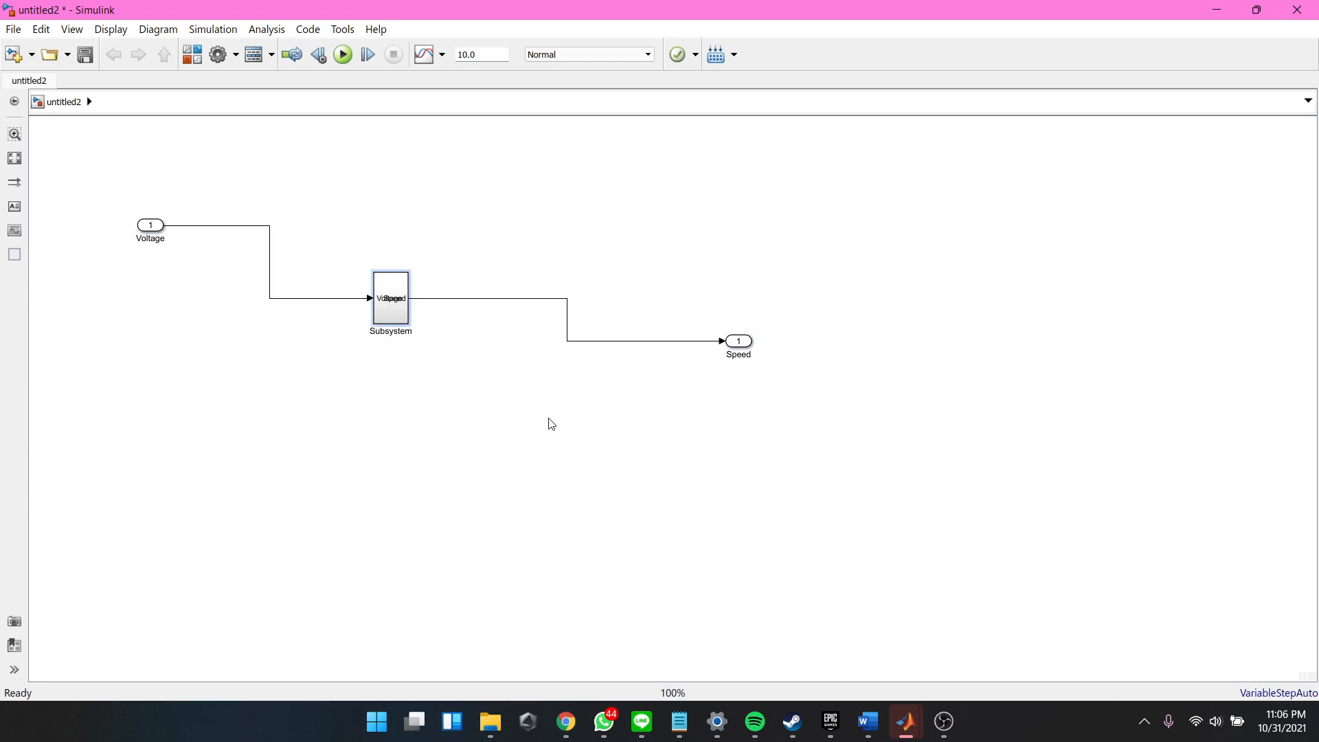
Step: Widen the subsystem block so both port labels are readable and rename it DC Motor
drag(408, 324, 469, 331)
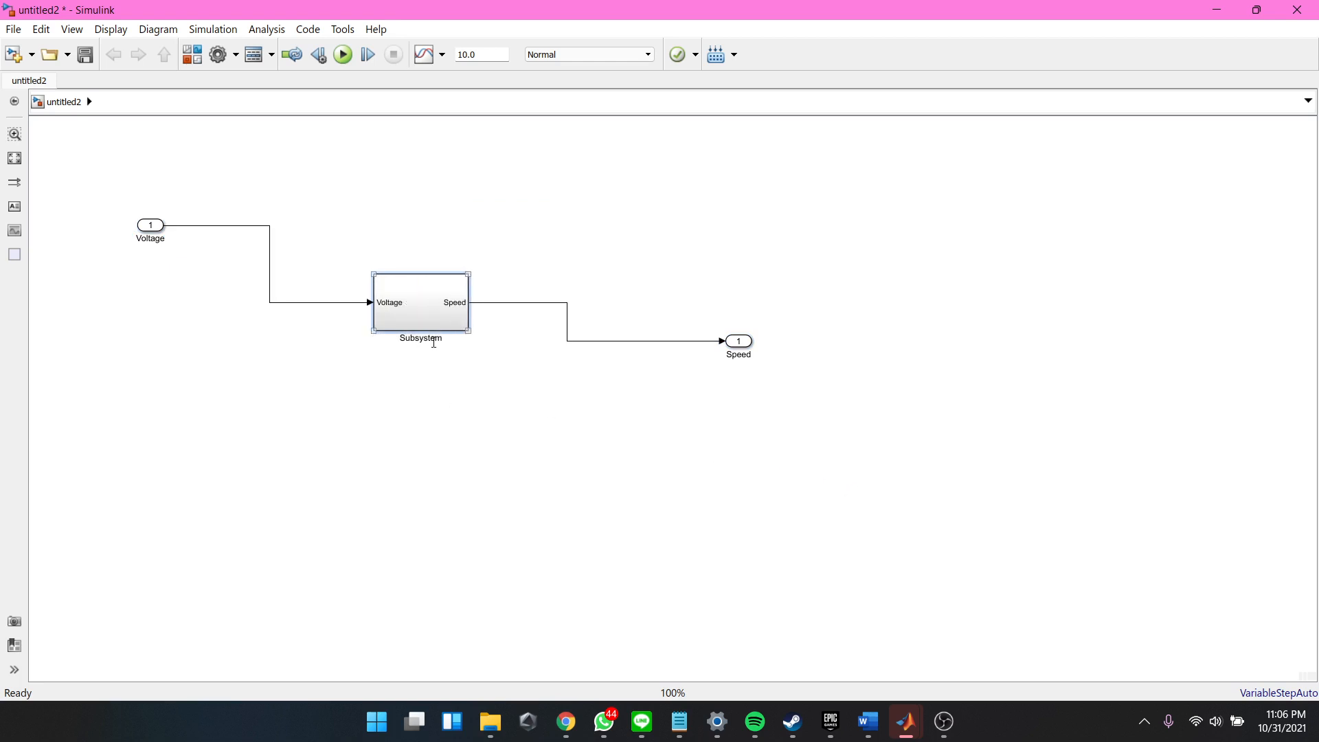
double_click(432, 339)
text(DC Motor)
click(651, 402)
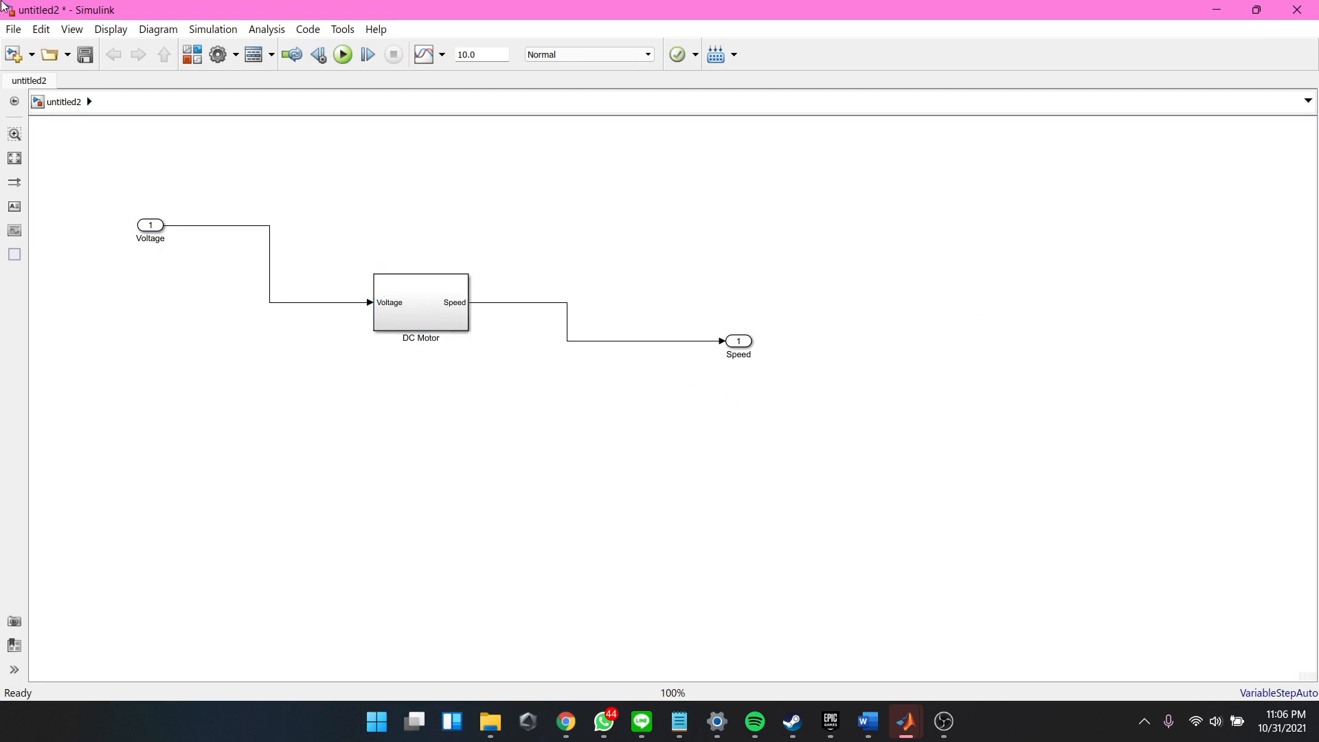
Step: Try to save the model as DC Motor Simulink in the MATLAB R2017a bin folder
click(13, 29)
click(54, 124)
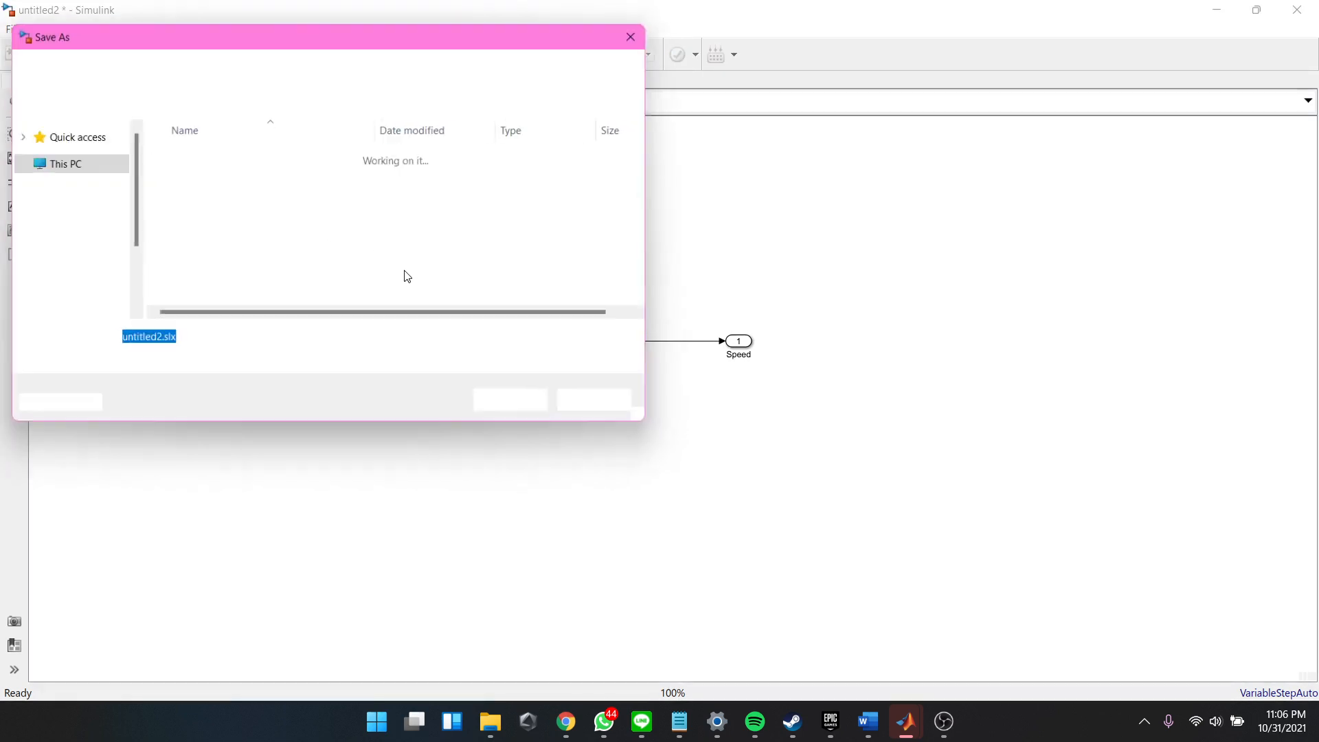
text(DC)
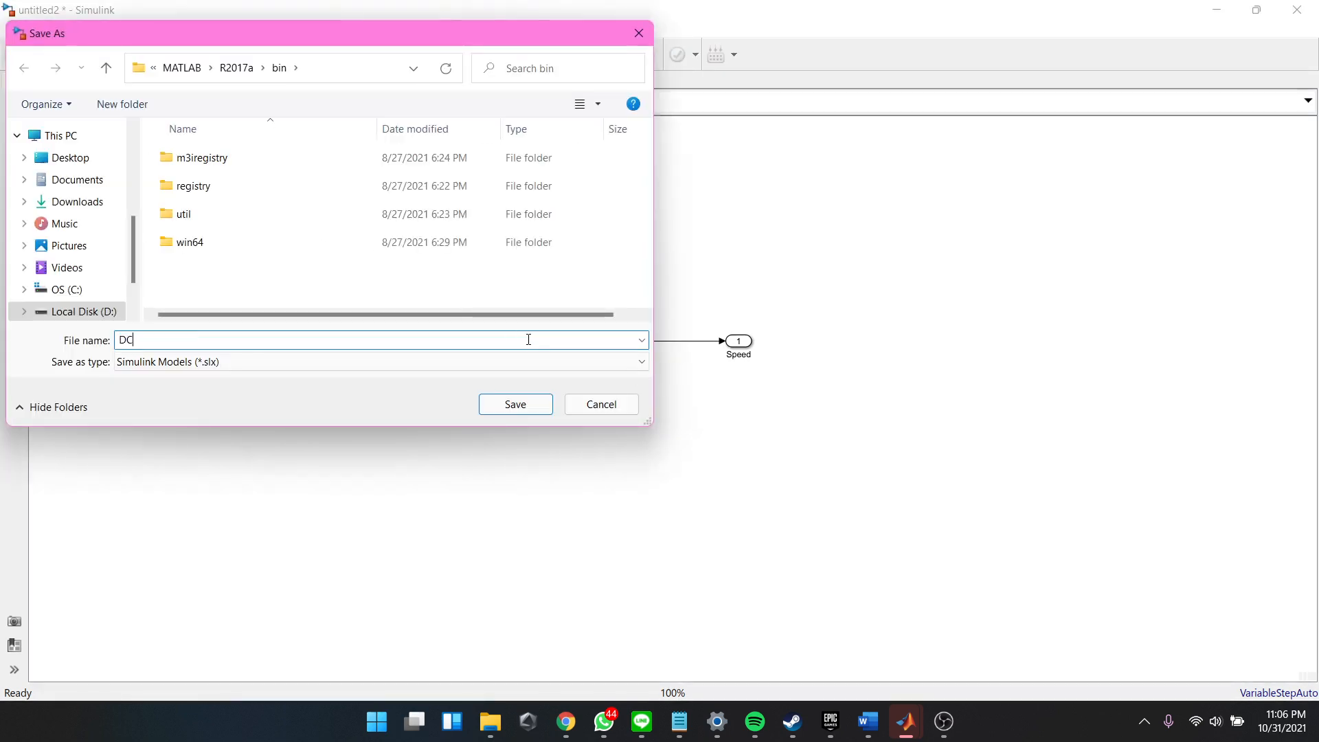
text( Motor Simulink)
click(516, 406)
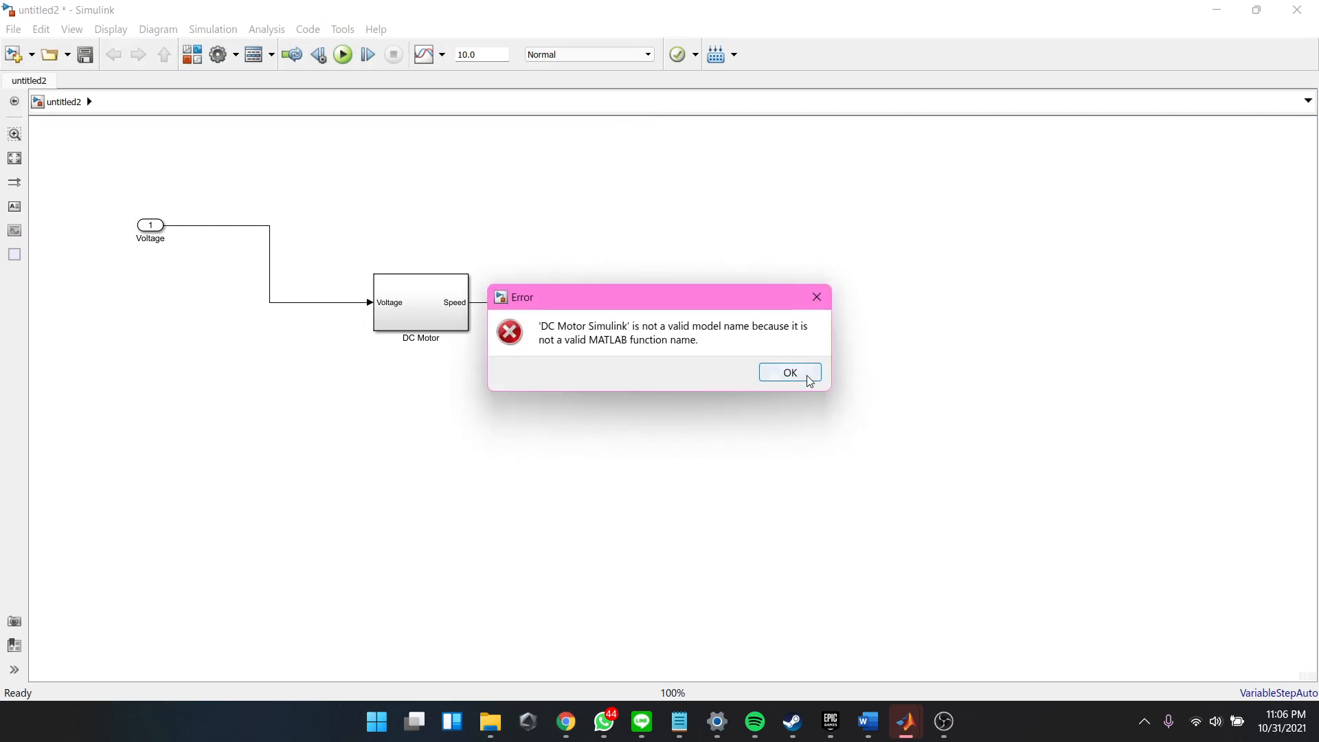
click(807, 377)
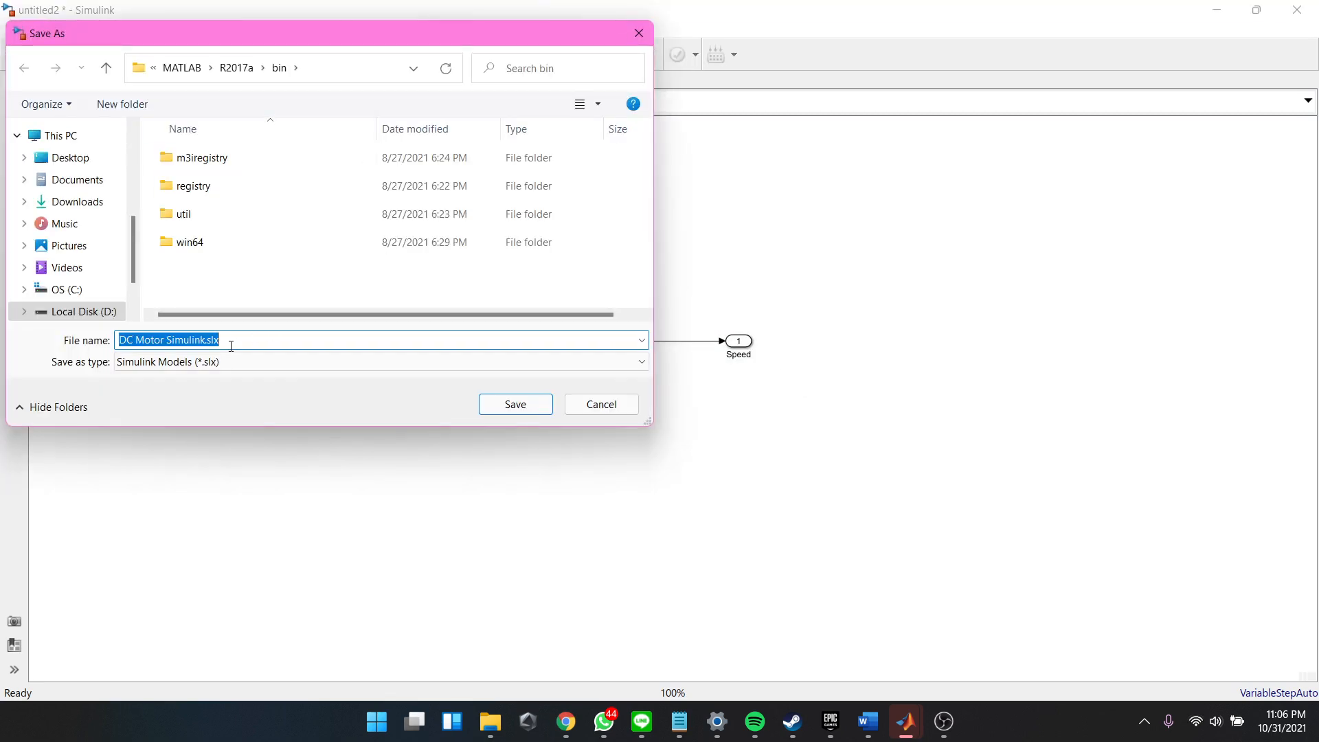
click(604, 406)
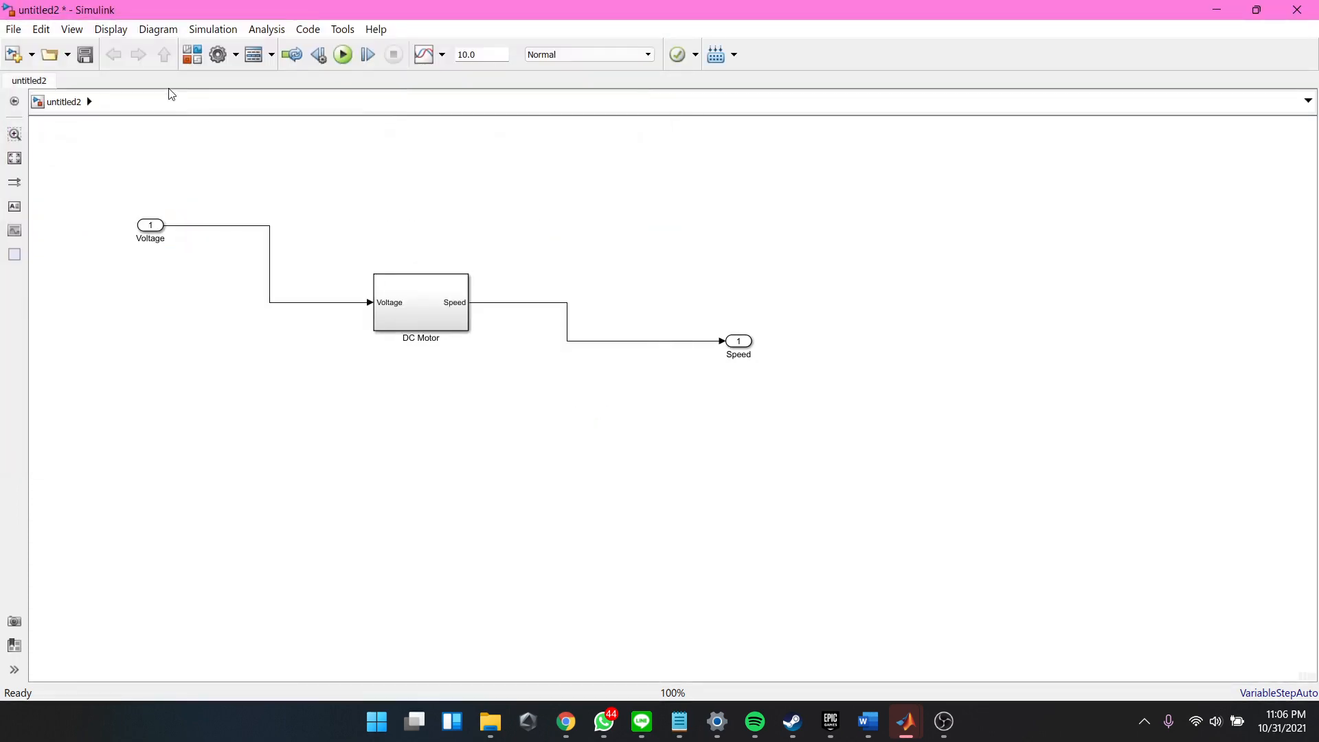
Step: Switch to the main MATLAB window and create a new blank Simulink model in a maximized window
click(1217, 10)
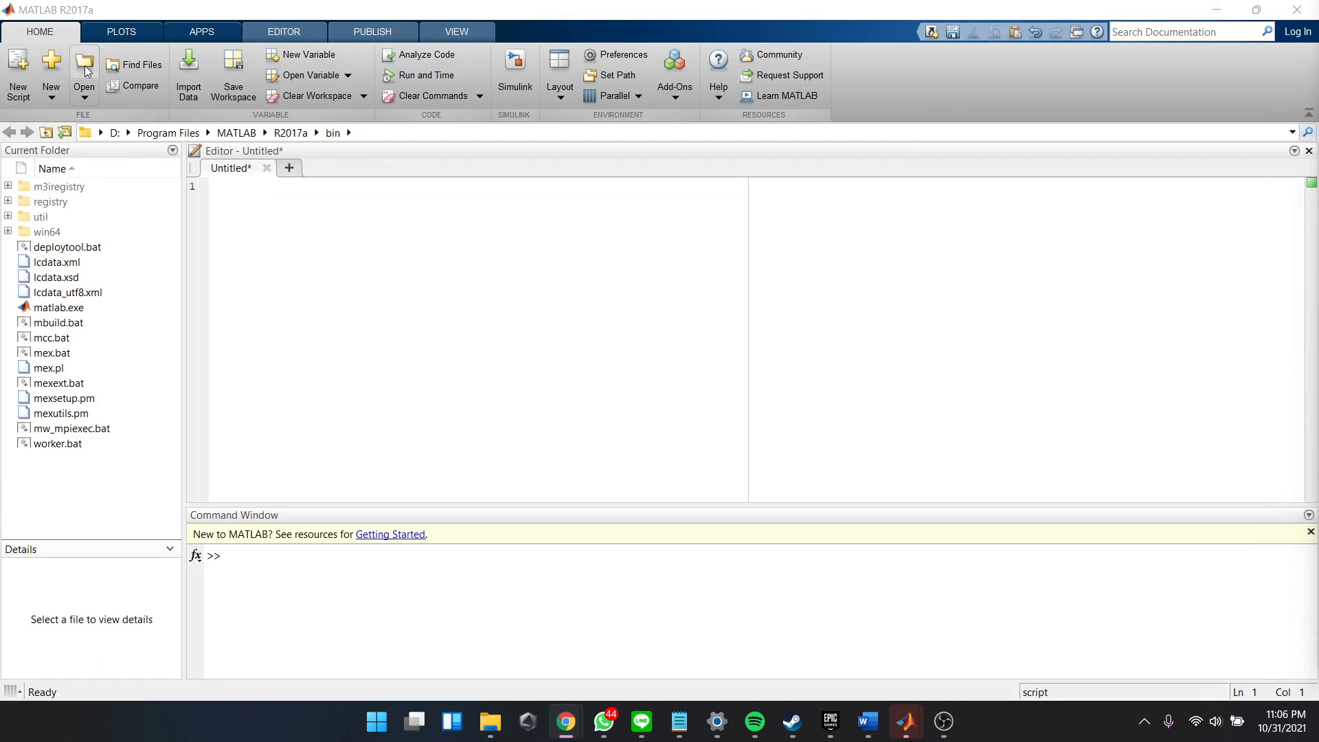
click(516, 65)
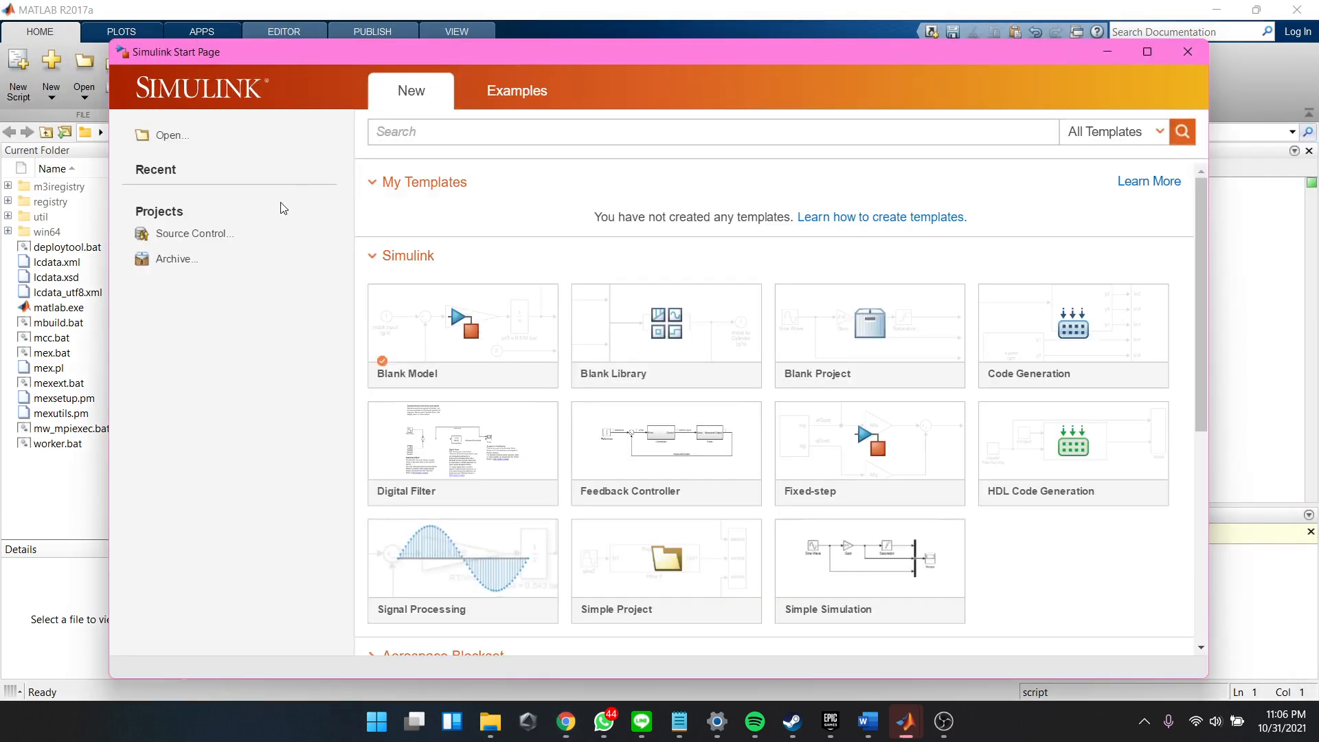
click(441, 342)
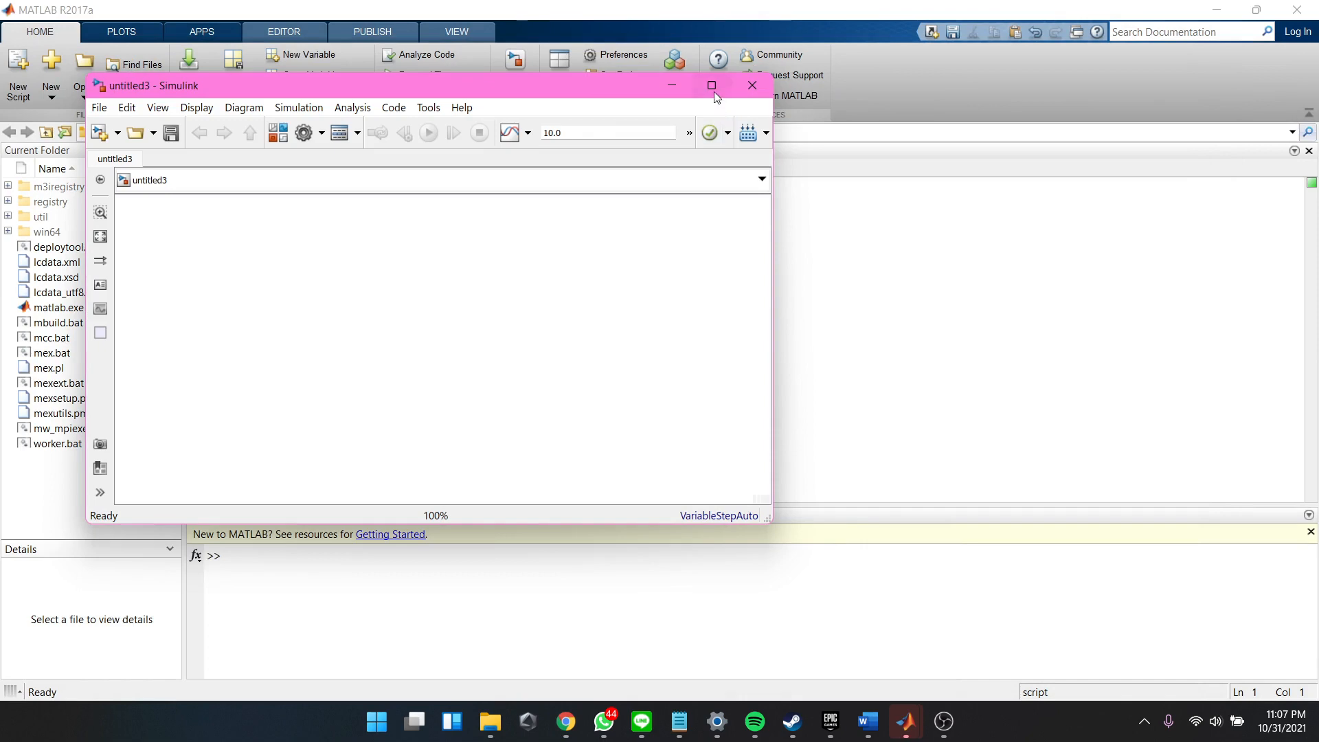
click(712, 86)
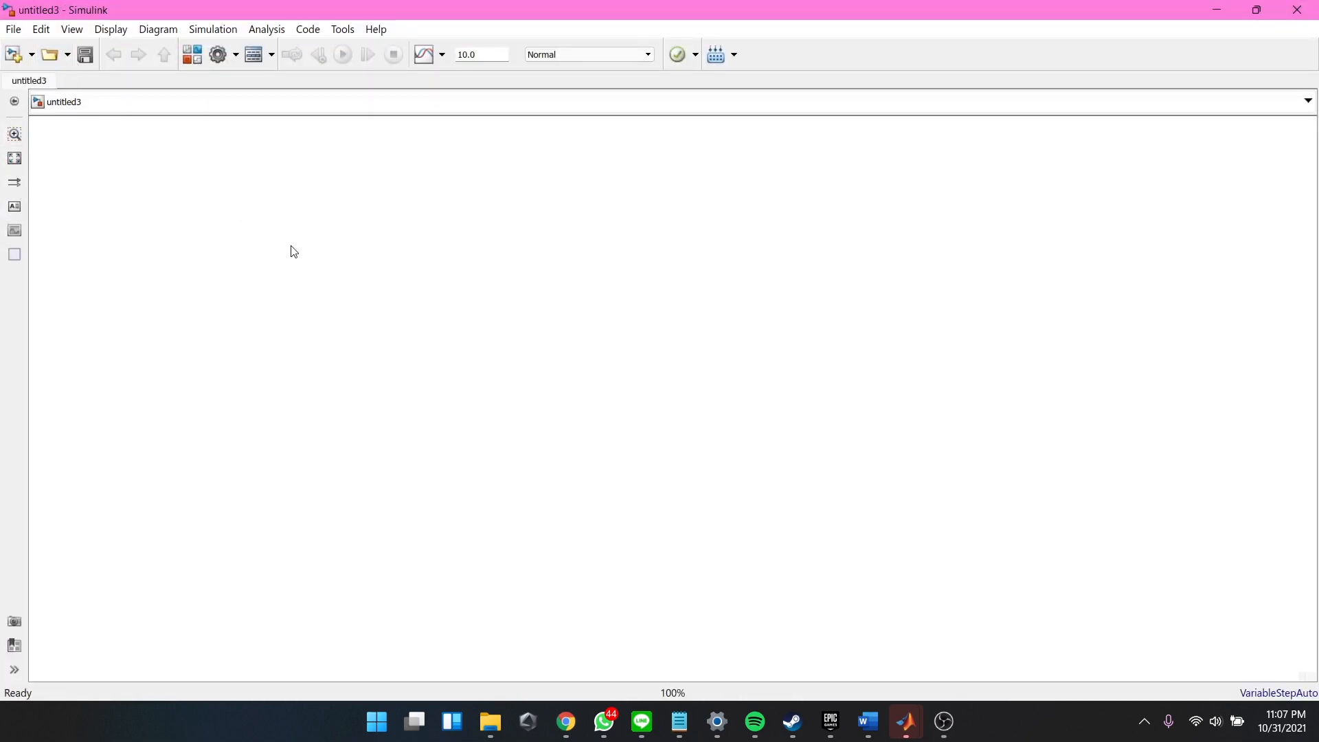
right_click(454, 301)
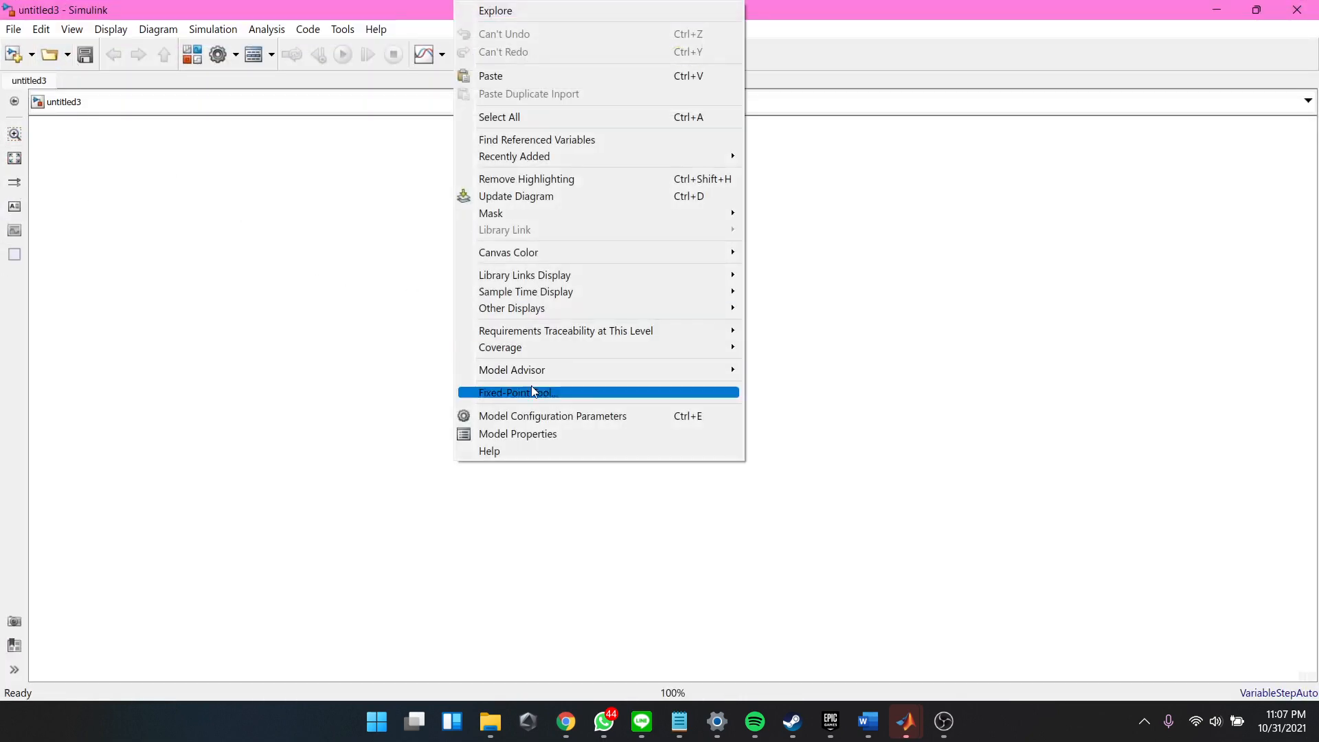
click(305, 332)
Step: Place a Resistor, an Inductor and a Rotational Electromechanical Converter from Simscape's Electrical Elements library in the blank model
mouse_move(906, 722)
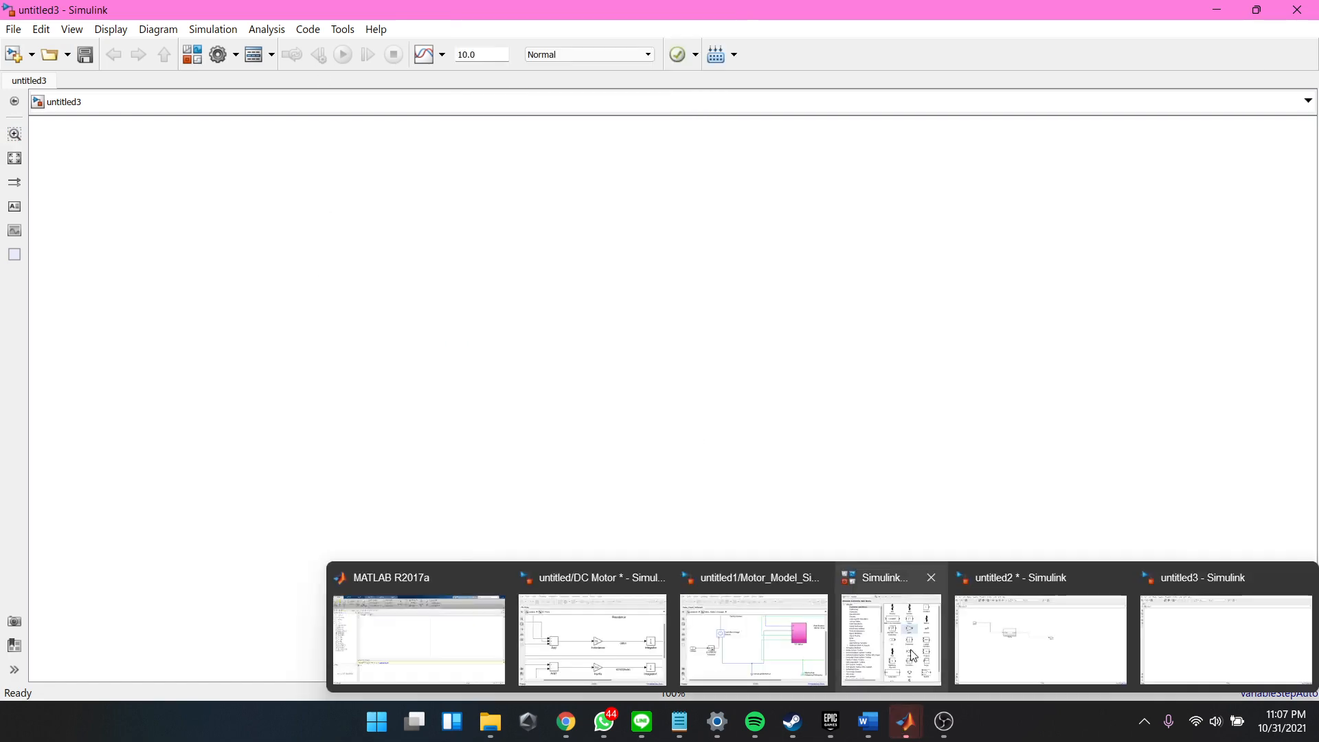
click(906, 626)
drag(1082, 125, 954, 129)
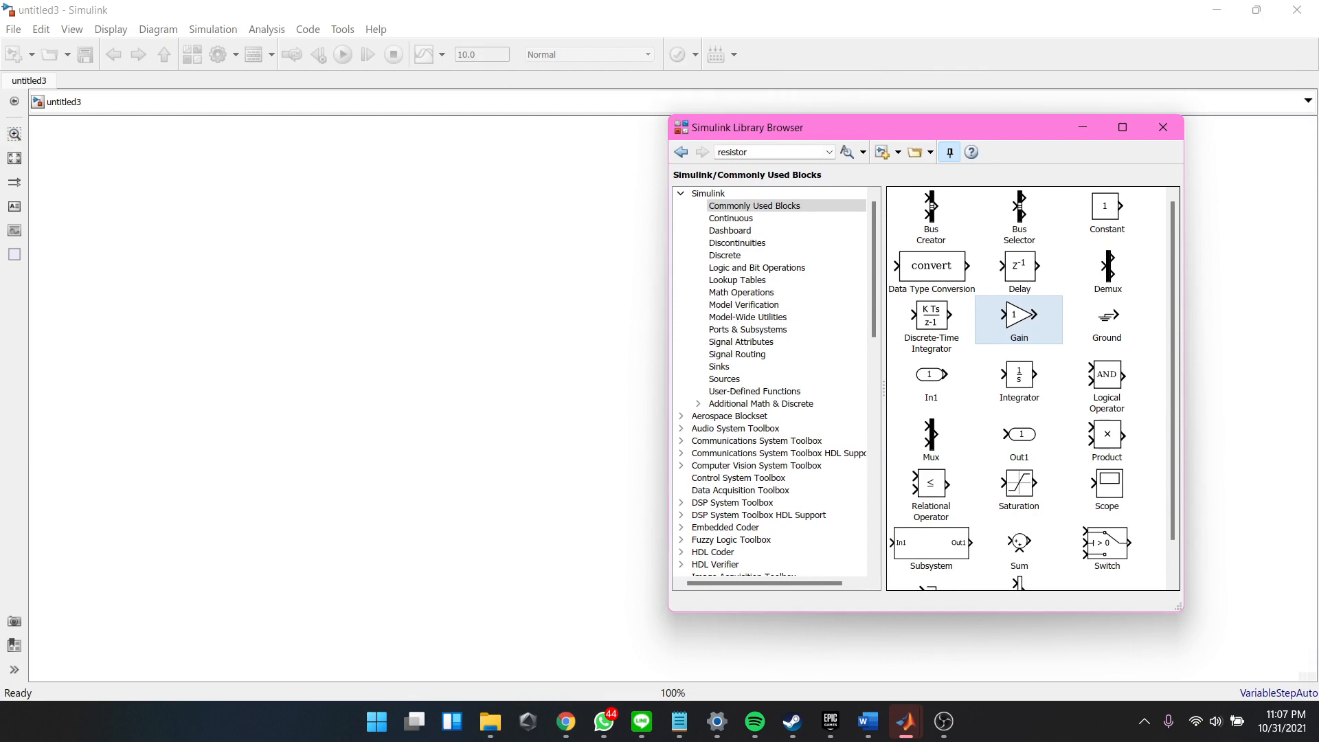
scroll(786, 380, down, 10)
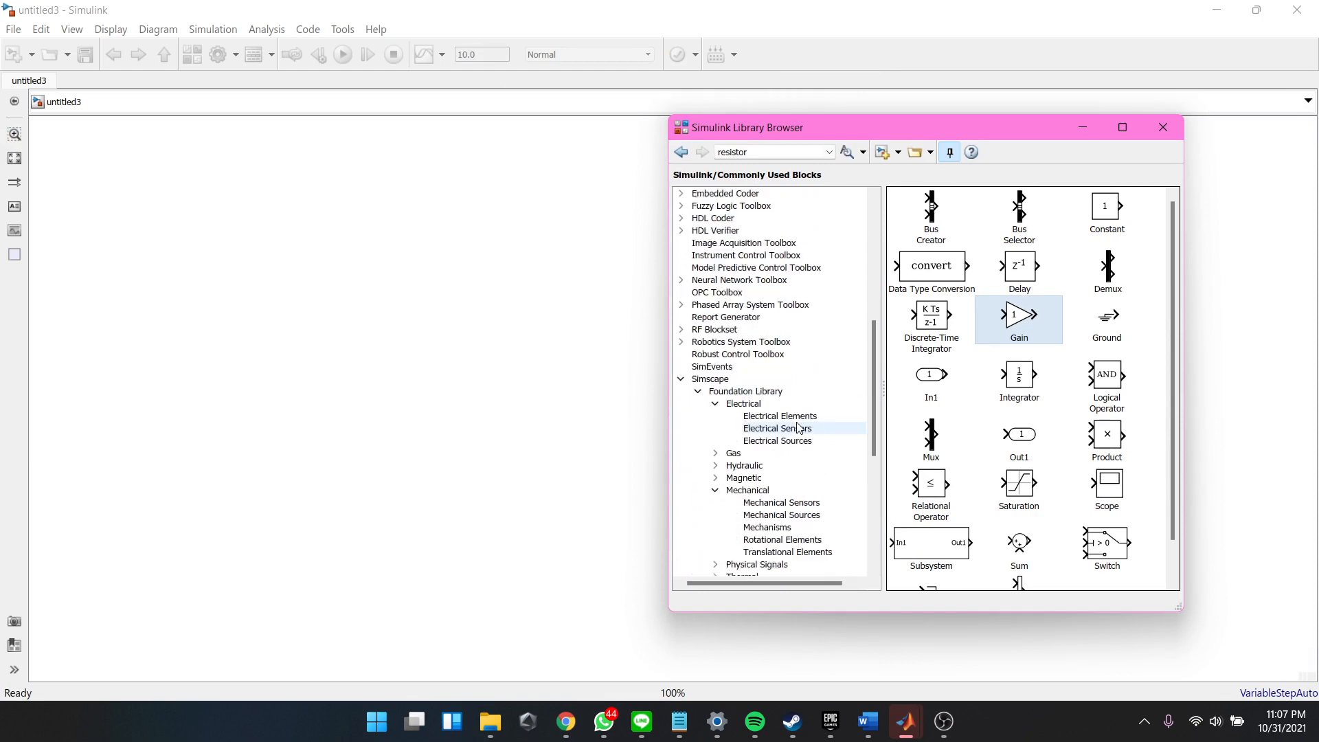
click(786, 380)
click(797, 391)
click(805, 378)
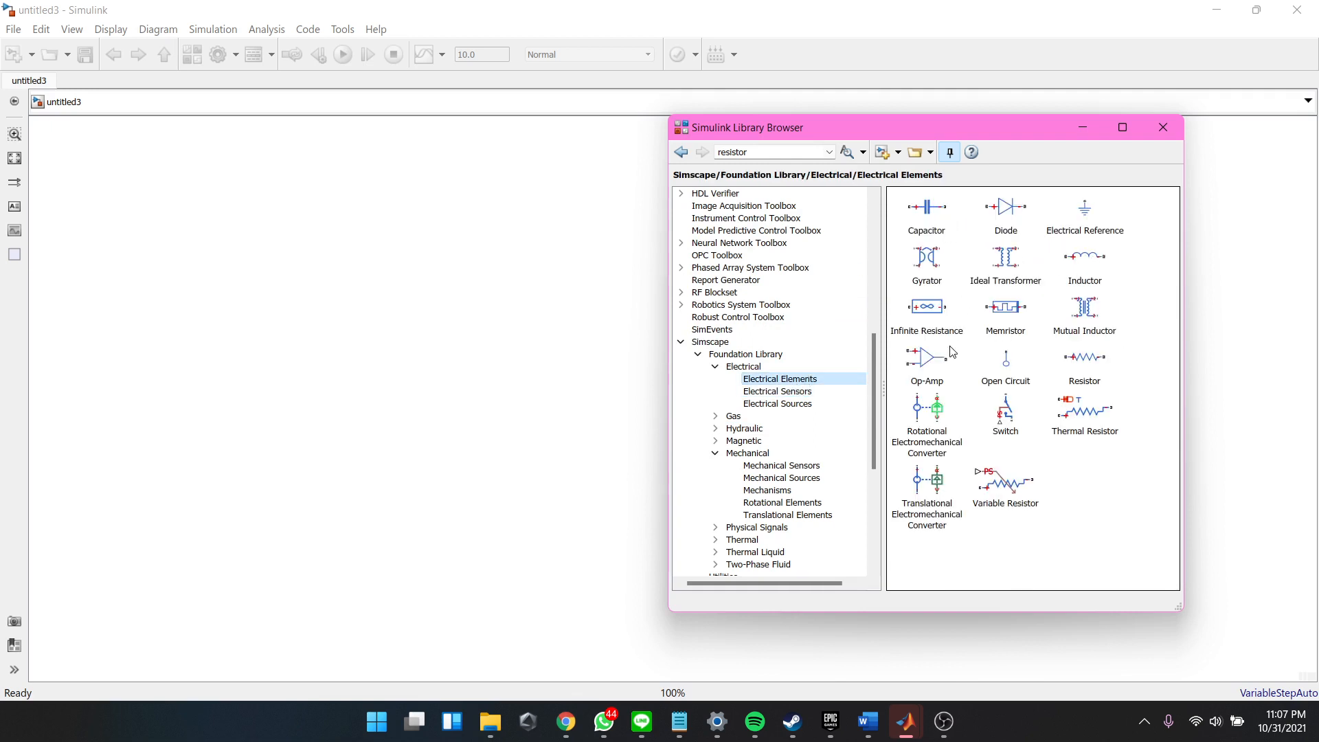
drag(1095, 362, 380, 266)
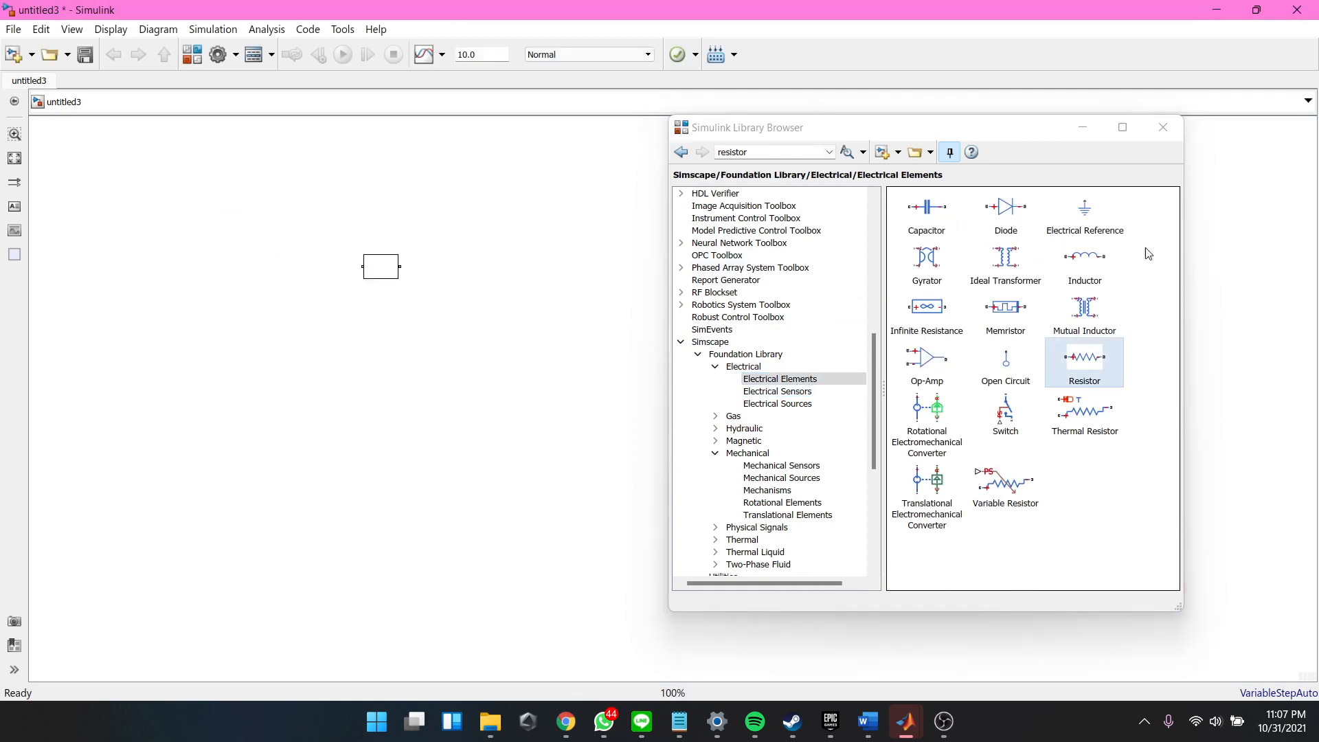
drag(1092, 261, 466, 274)
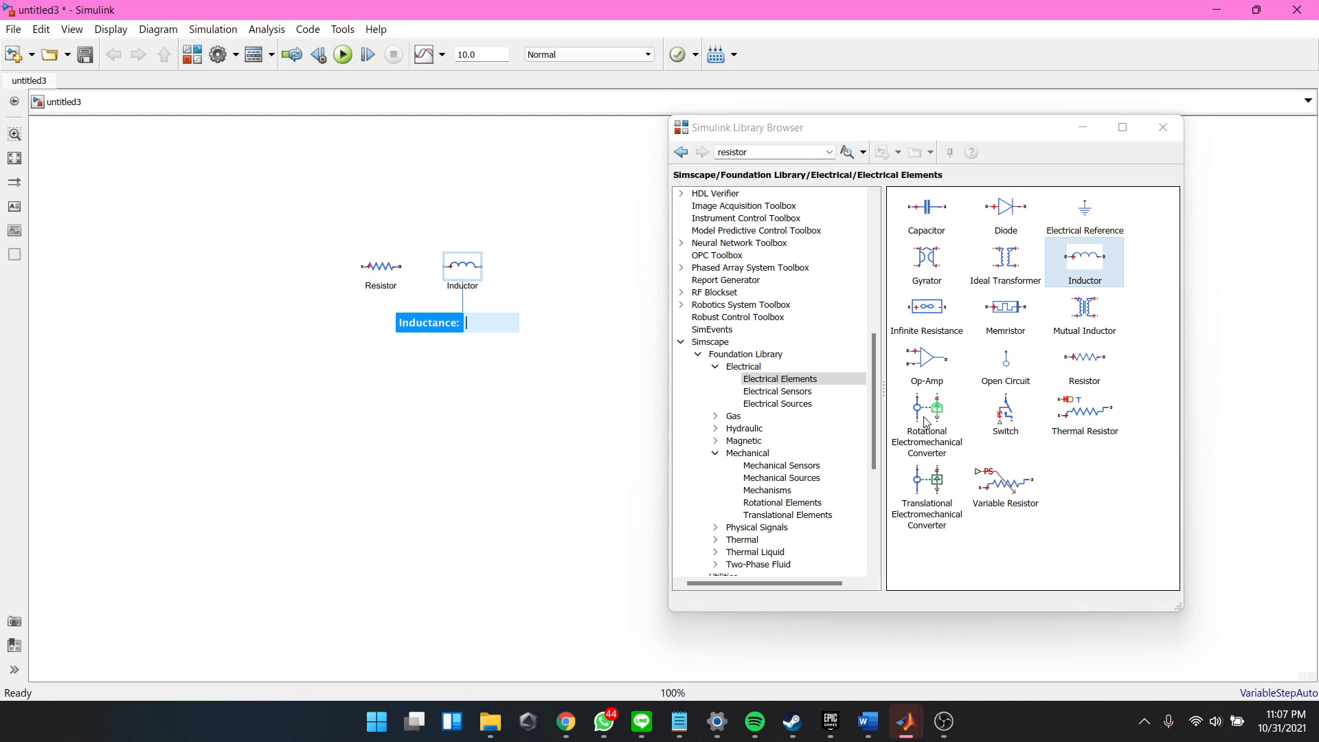
drag(924, 419, 584, 406)
Step: Place an Inertia block from Simscape's mechanical Rotational Elements library above and to the right of the converter
drag(990, 132, 1090, 110)
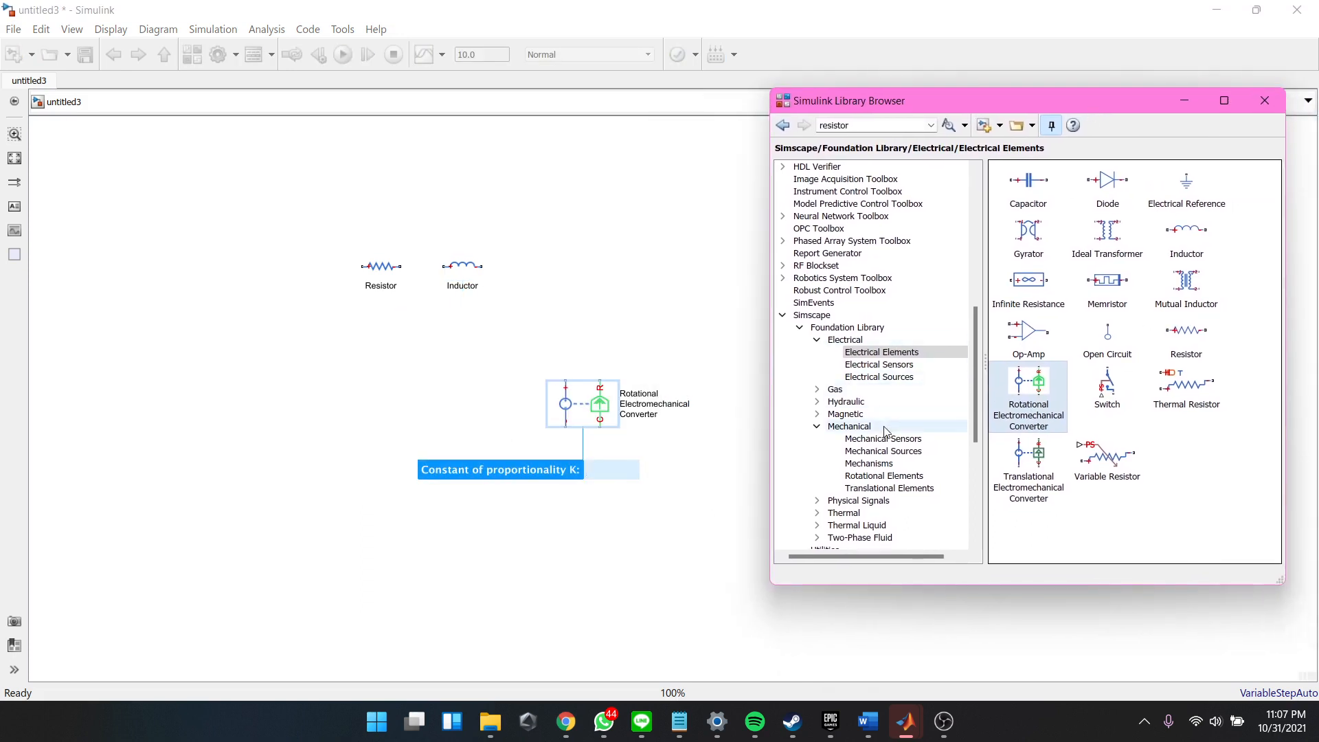
click(886, 365)
click(911, 378)
click(915, 366)
click(919, 354)
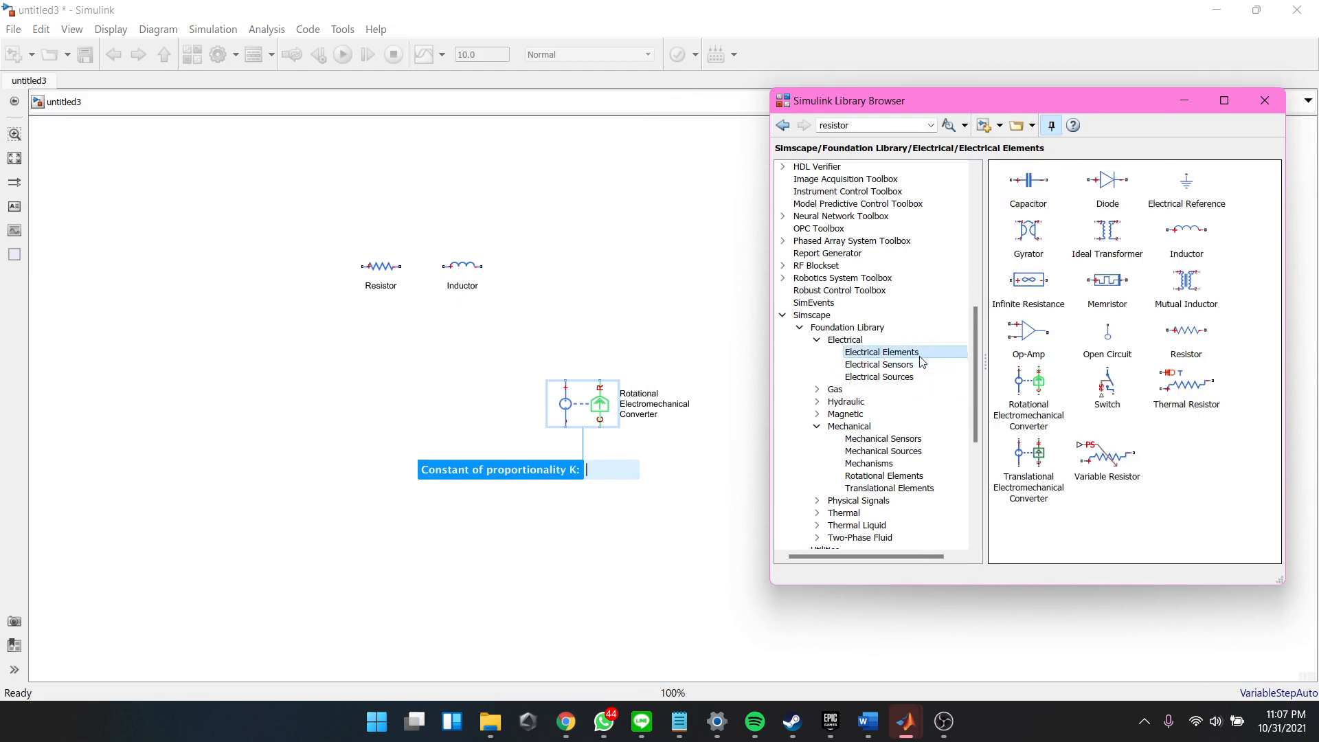
click(920, 476)
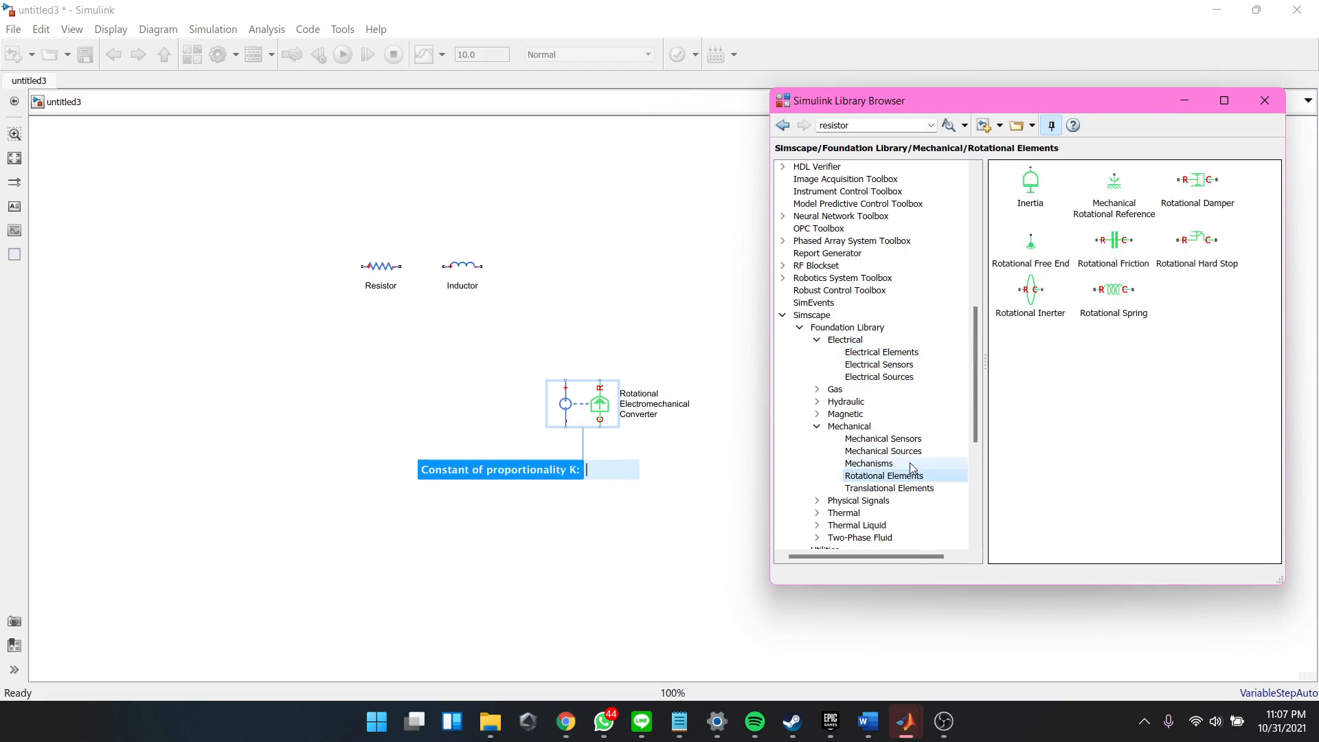
drag(1030, 182, 707, 215)
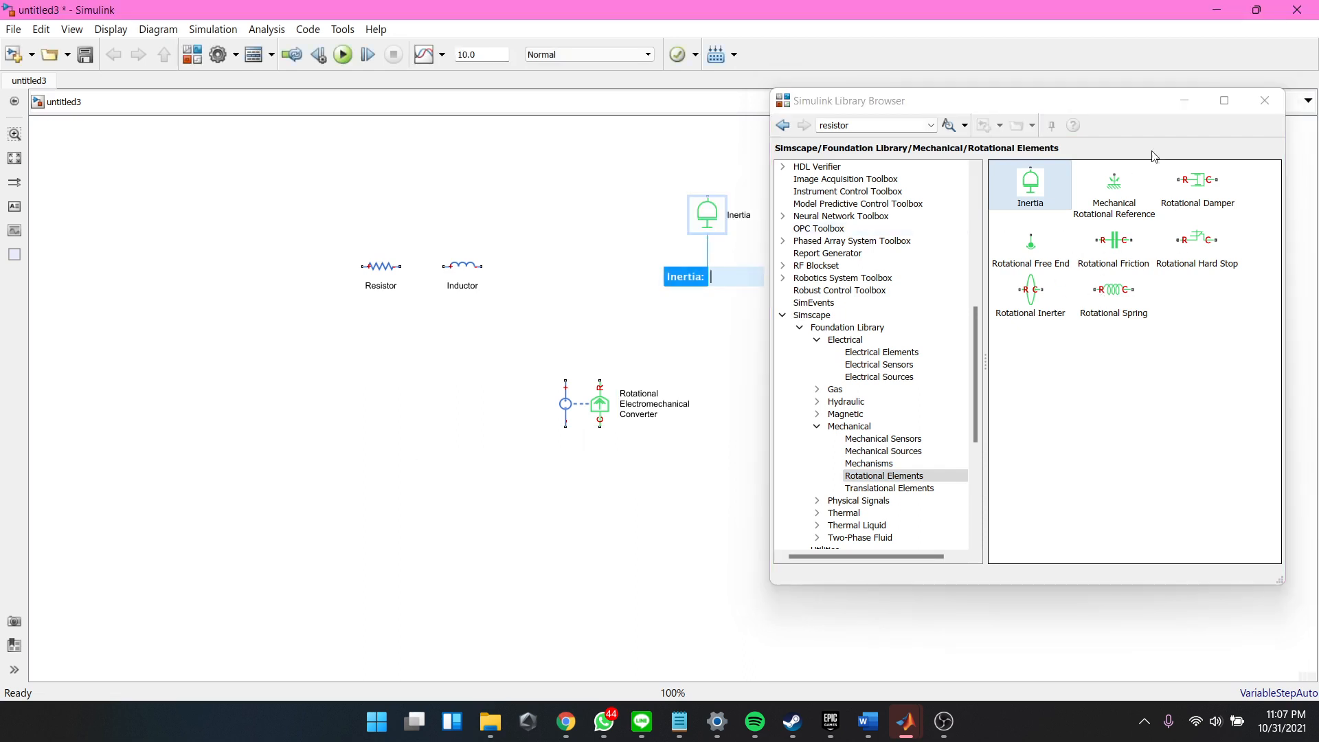
Step: Place a Rotational Damper from Simscape's mechanical Rotational Elements library below and to the right of the converter
drag(1197, 180, 728, 431)
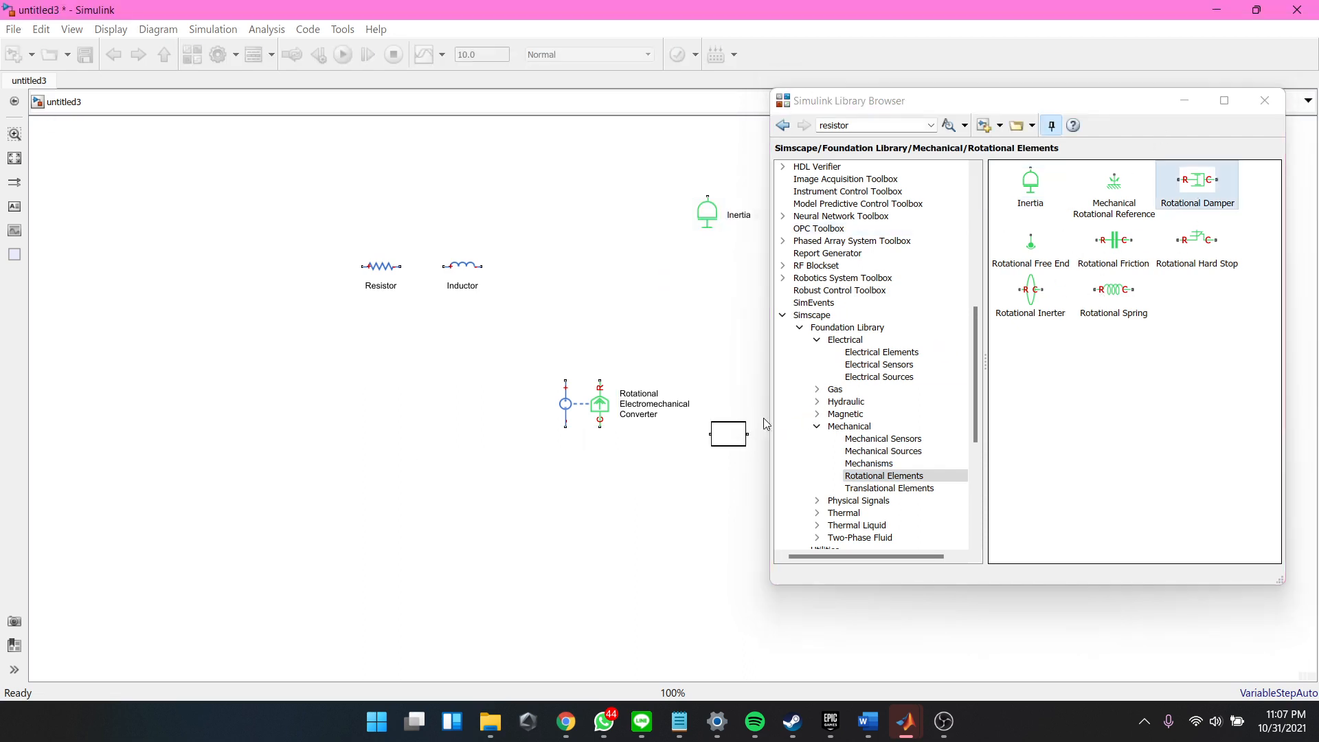
drag(1089, 100, 411, 167)
drag(728, 433, 771, 459)
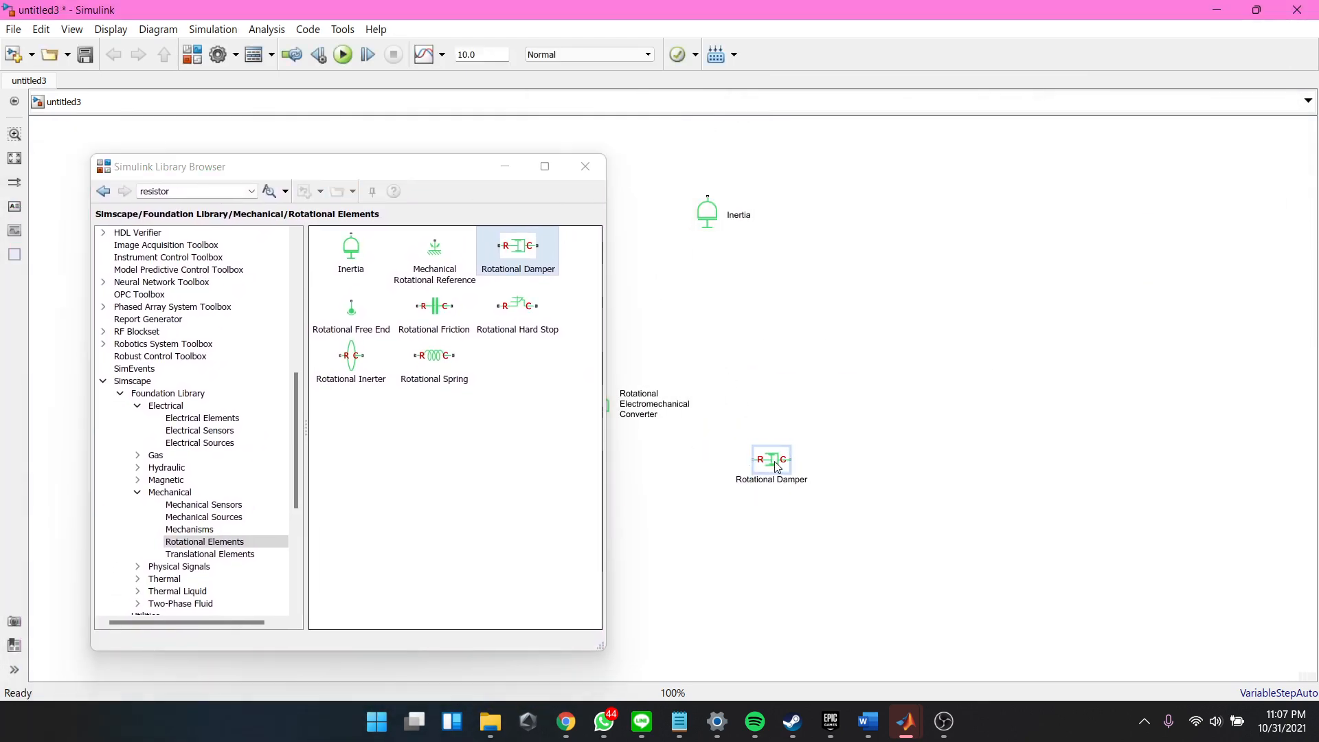
click(512, 171)
click(781, 472)
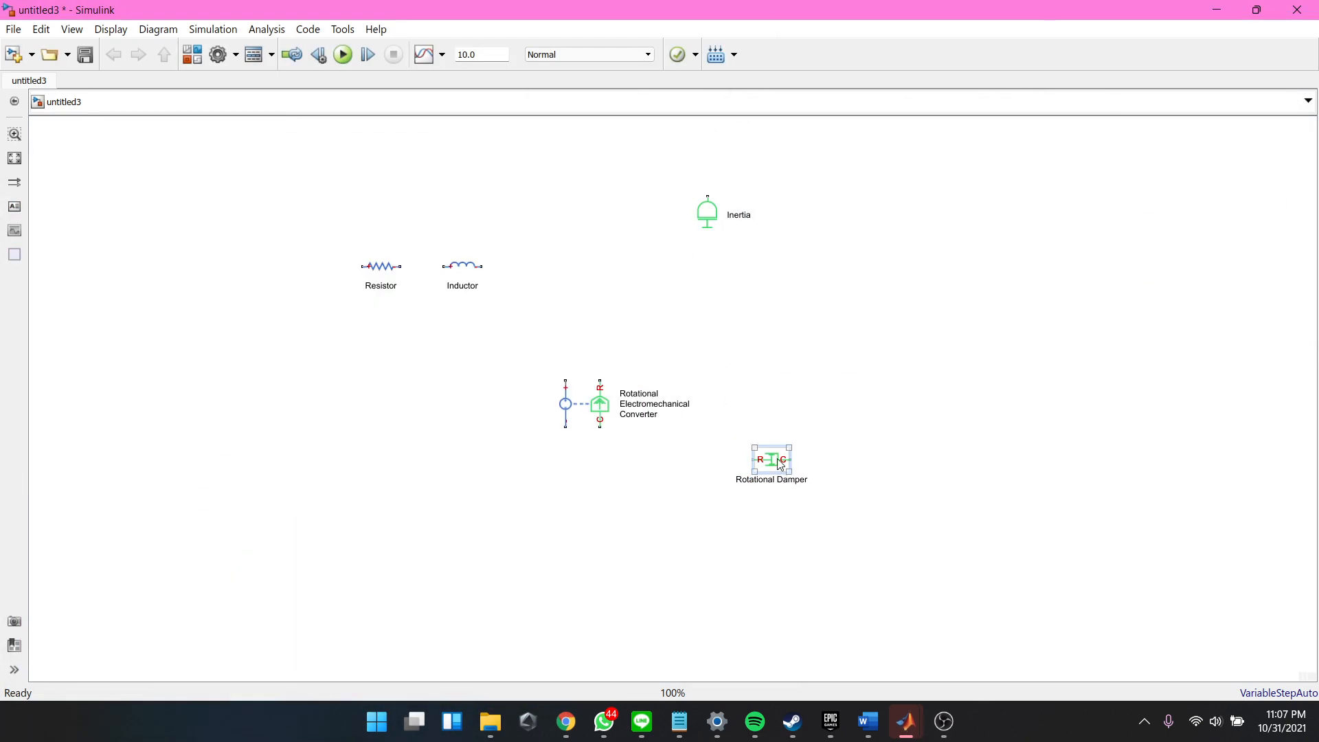
Step: Rotate the Rotational Damper counterclockwise and move it farther right of the converter
right_click(780, 465)
click(766, 470)
right_click(765, 470)
mouse_move(921, 230)
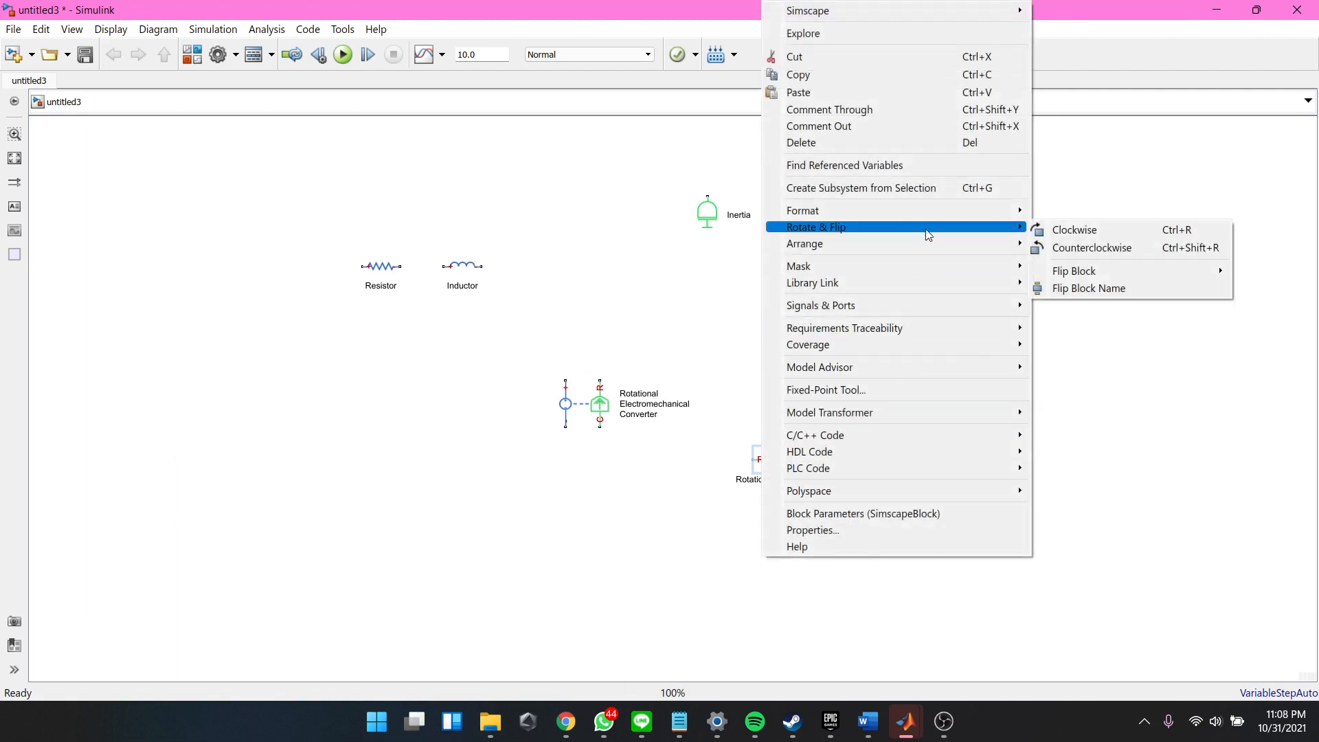
click(1094, 254)
drag(773, 459, 833, 455)
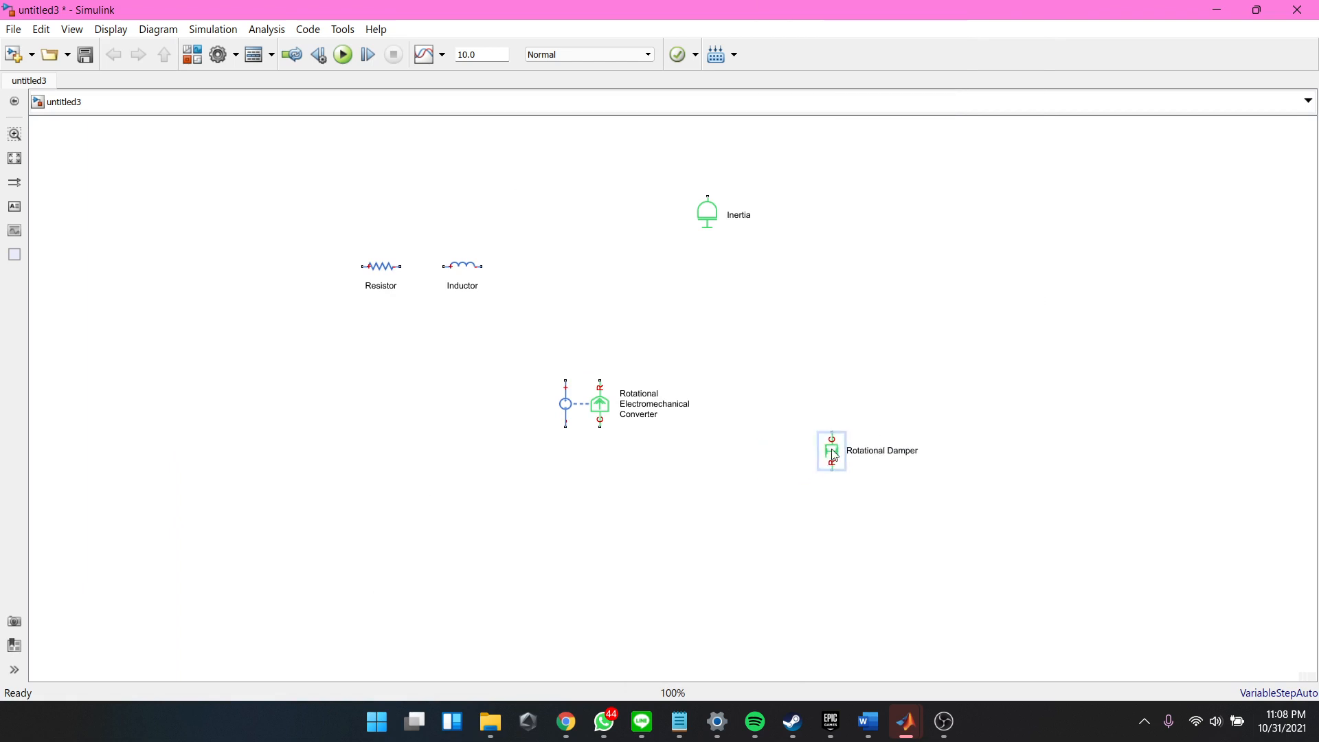
Step: Rotate the Inertia block counterclockwise and move it directly above the Rotational Damper, level with the Inductor
right_click(727, 218)
mouse_move(894, 226)
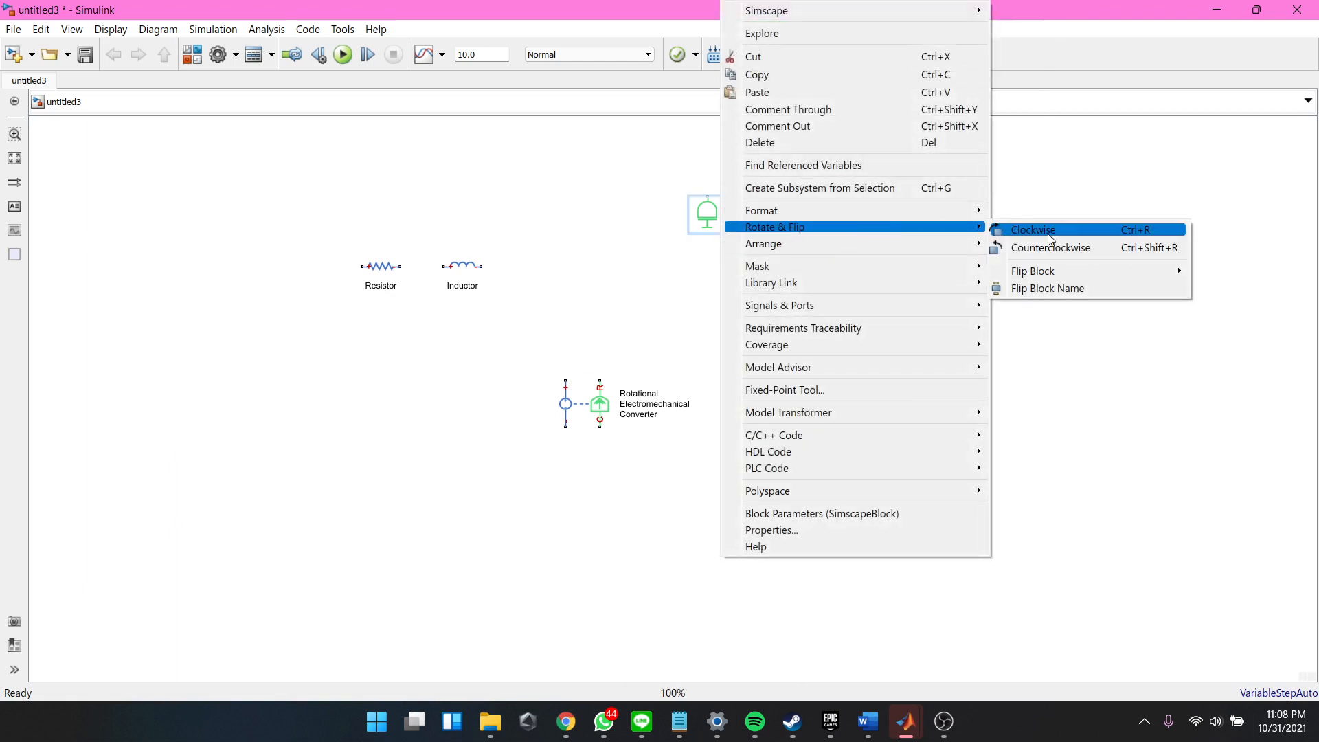
click(1051, 248)
drag(713, 215, 843, 268)
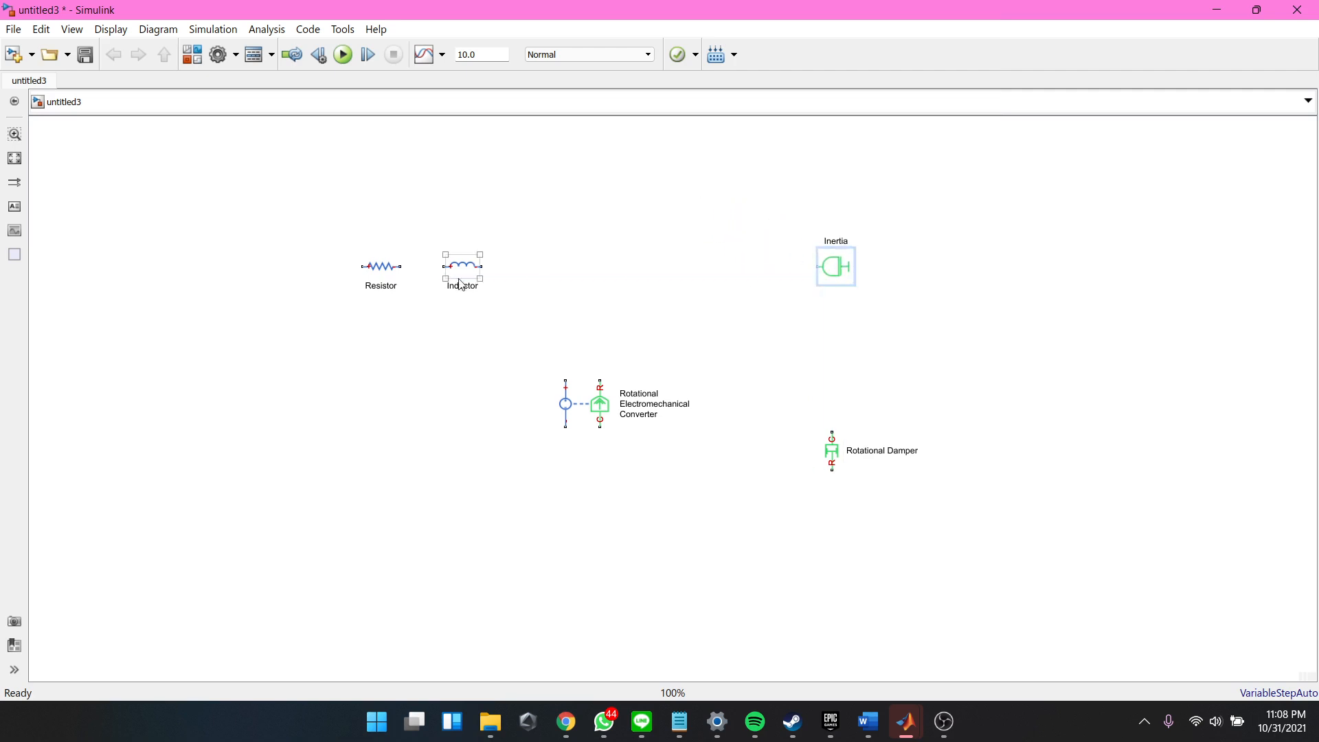
Step: Place a Connection Port from Simscape's Utilities library to the left of the Resistor, in line with it
right_click(276, 275)
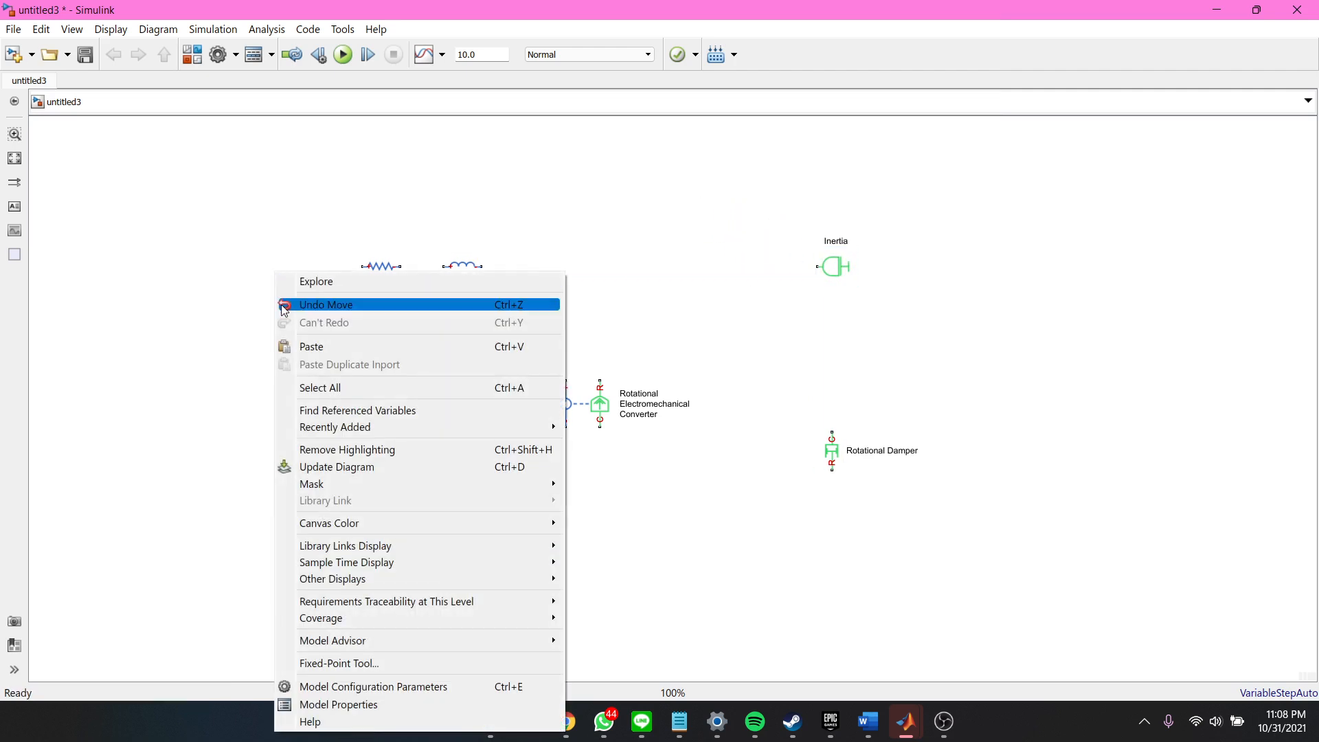
click(272, 236)
key(ctrl+shift+l)
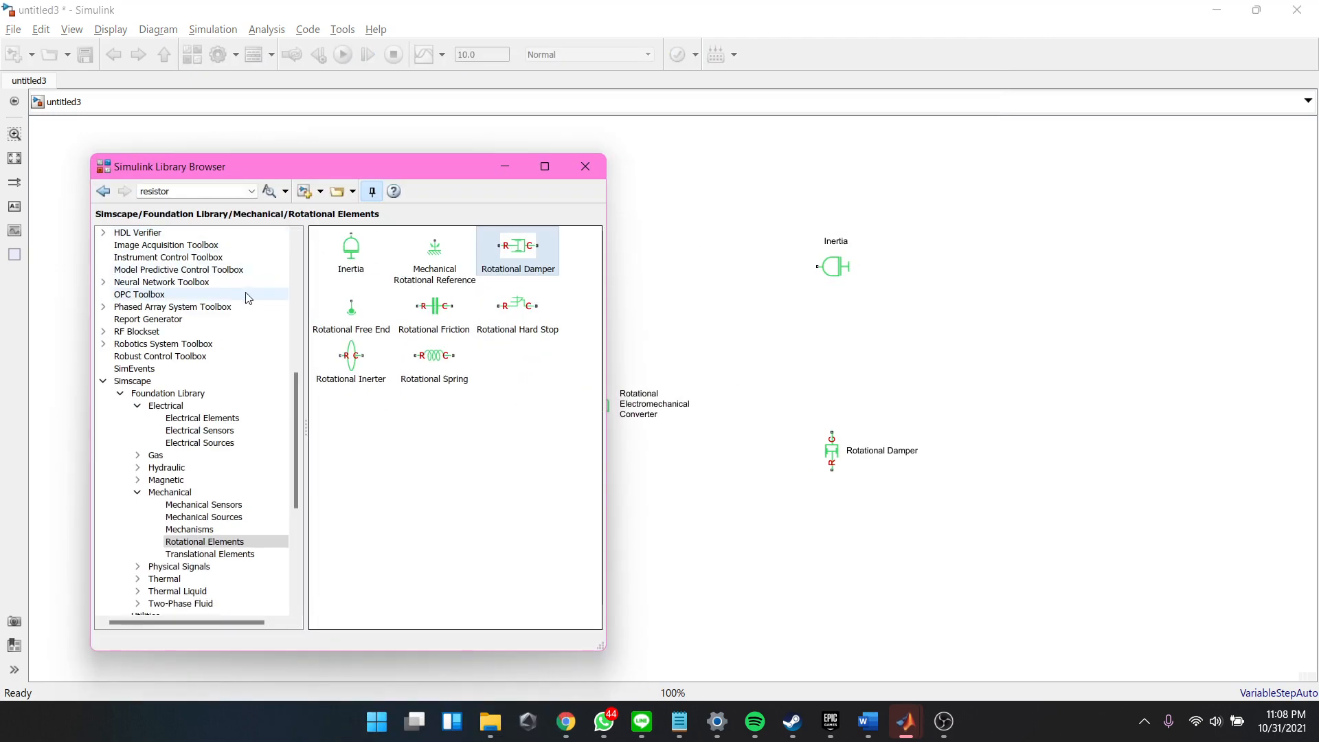
scroll(236, 386, up, 10)
click(201, 246)
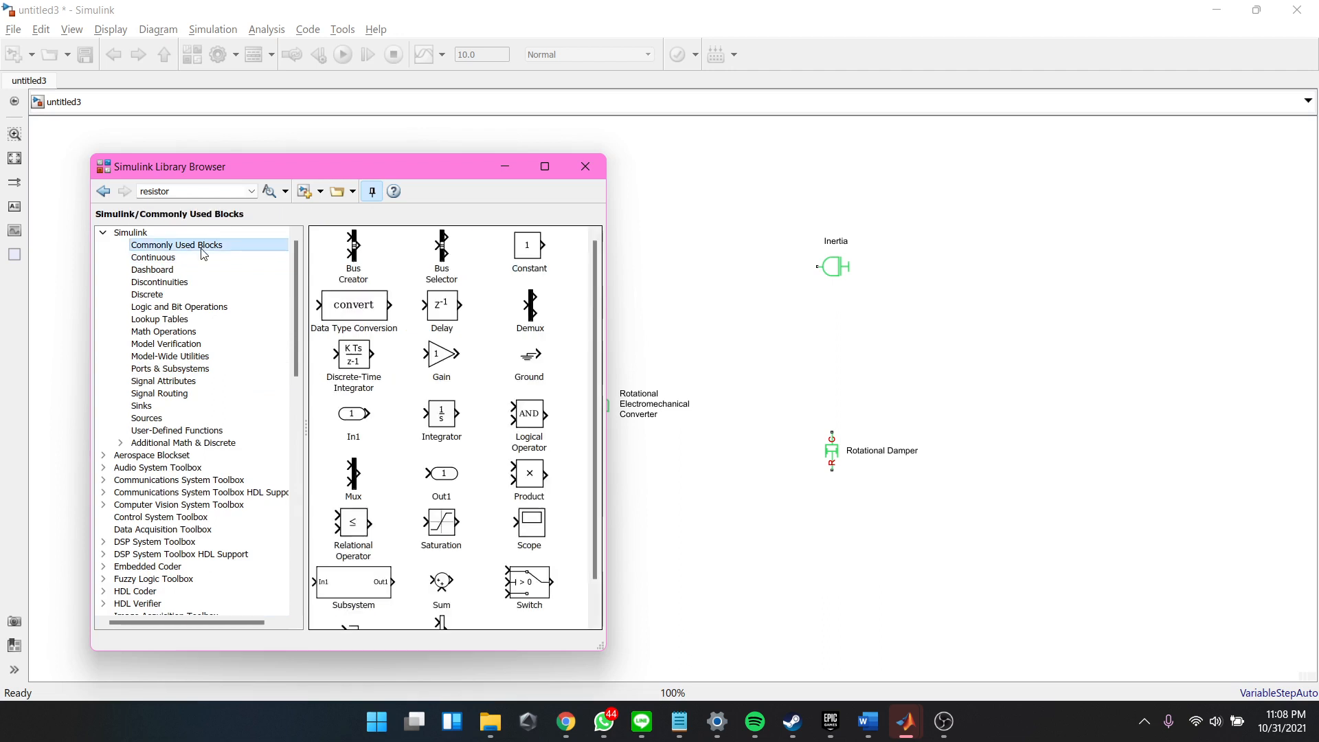
scroll(468, 362, down, 1)
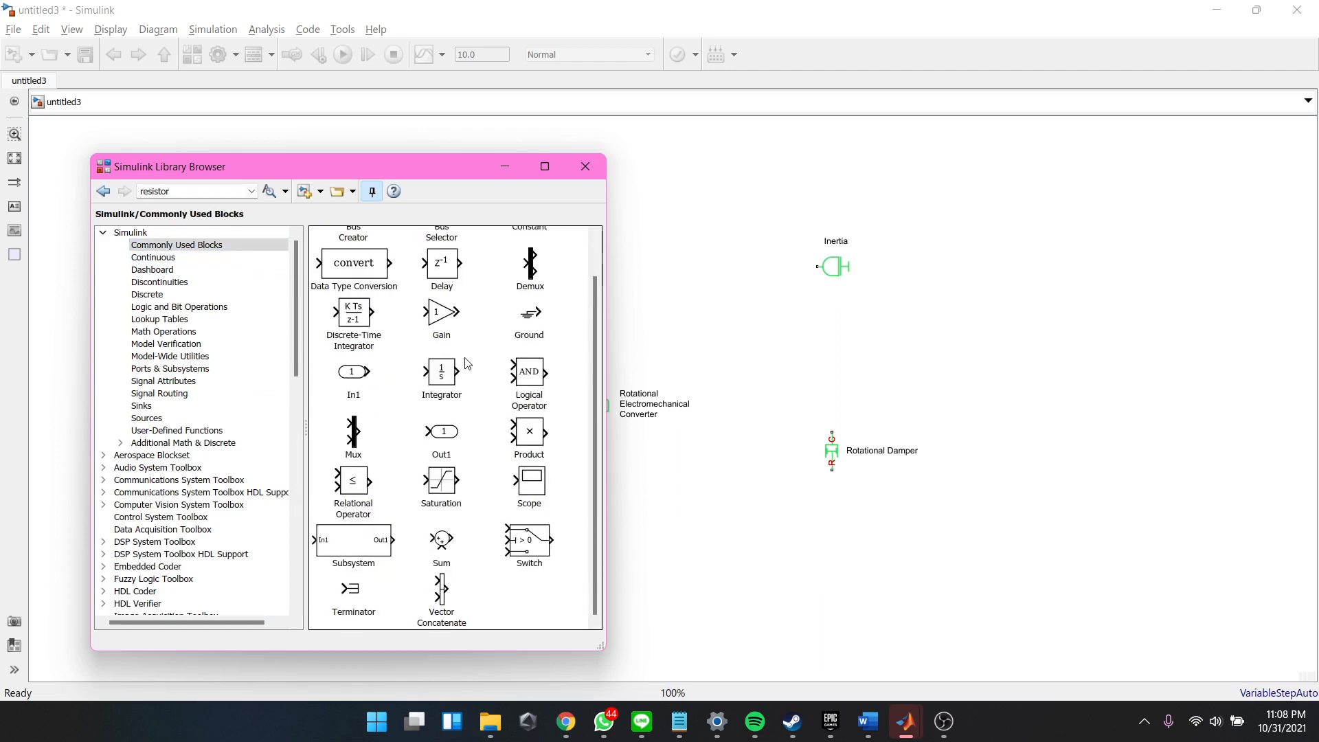
key(alt+Tab)
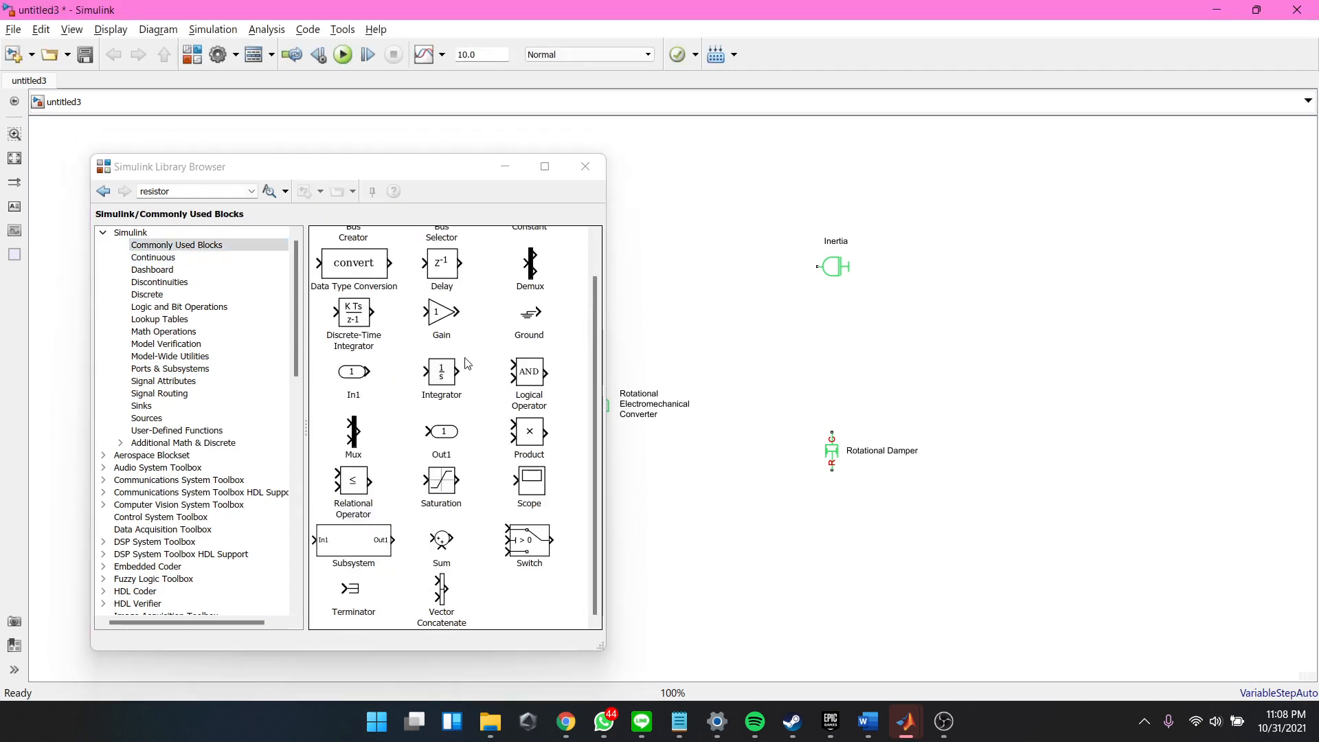
scroll(206, 398, down, 10)
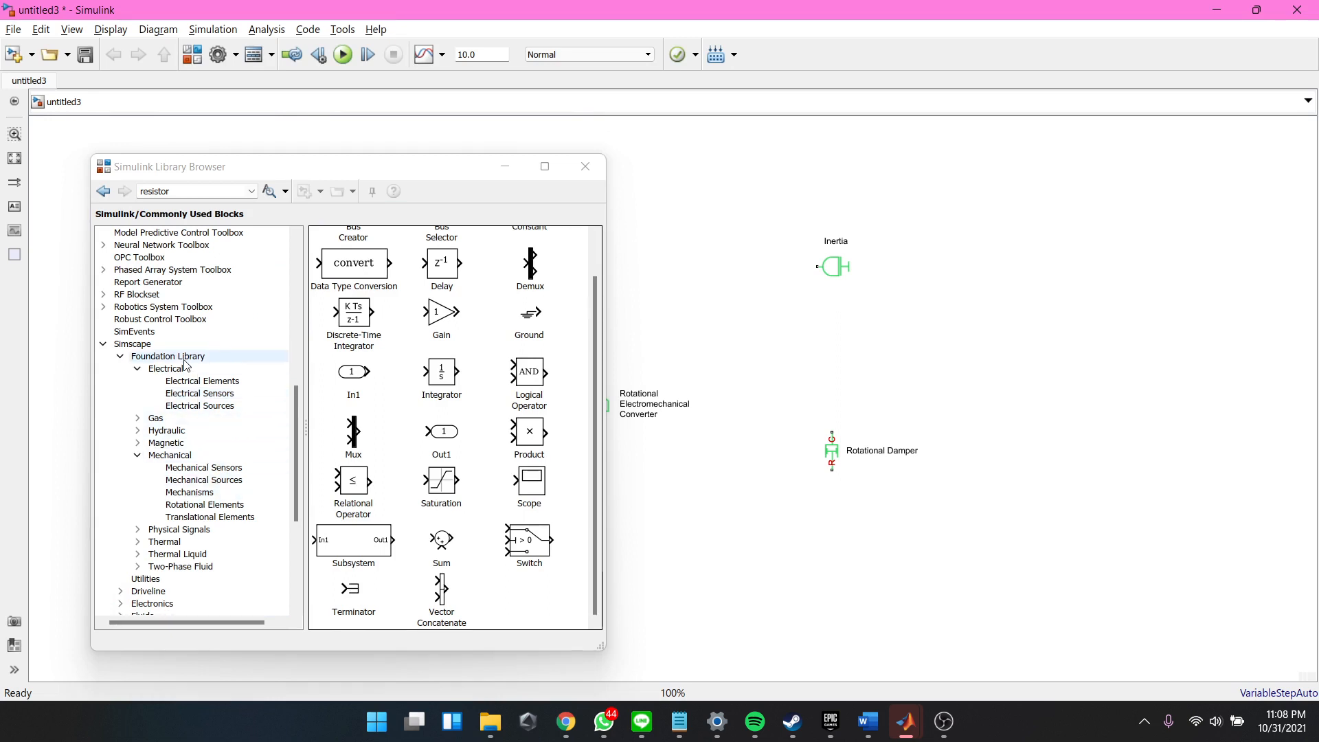
click(175, 585)
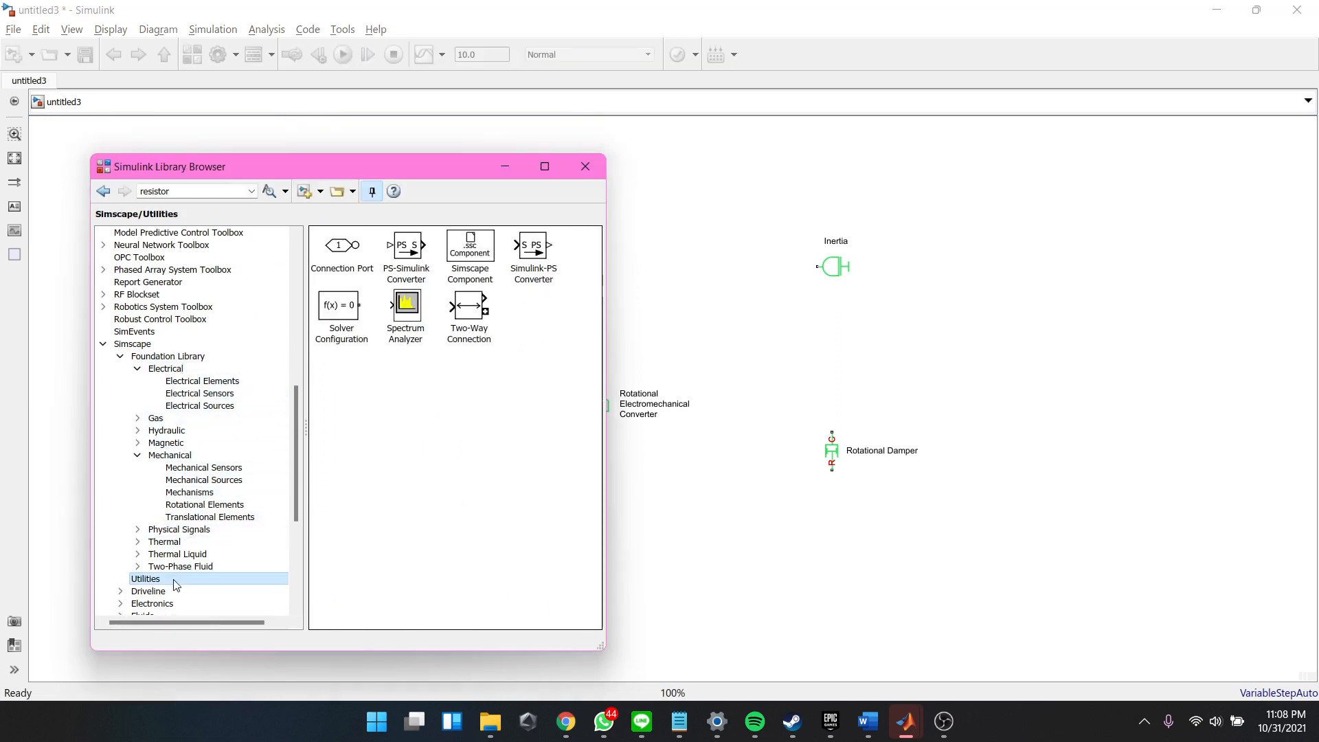
drag(354, 247, 258, 270)
click(505, 167)
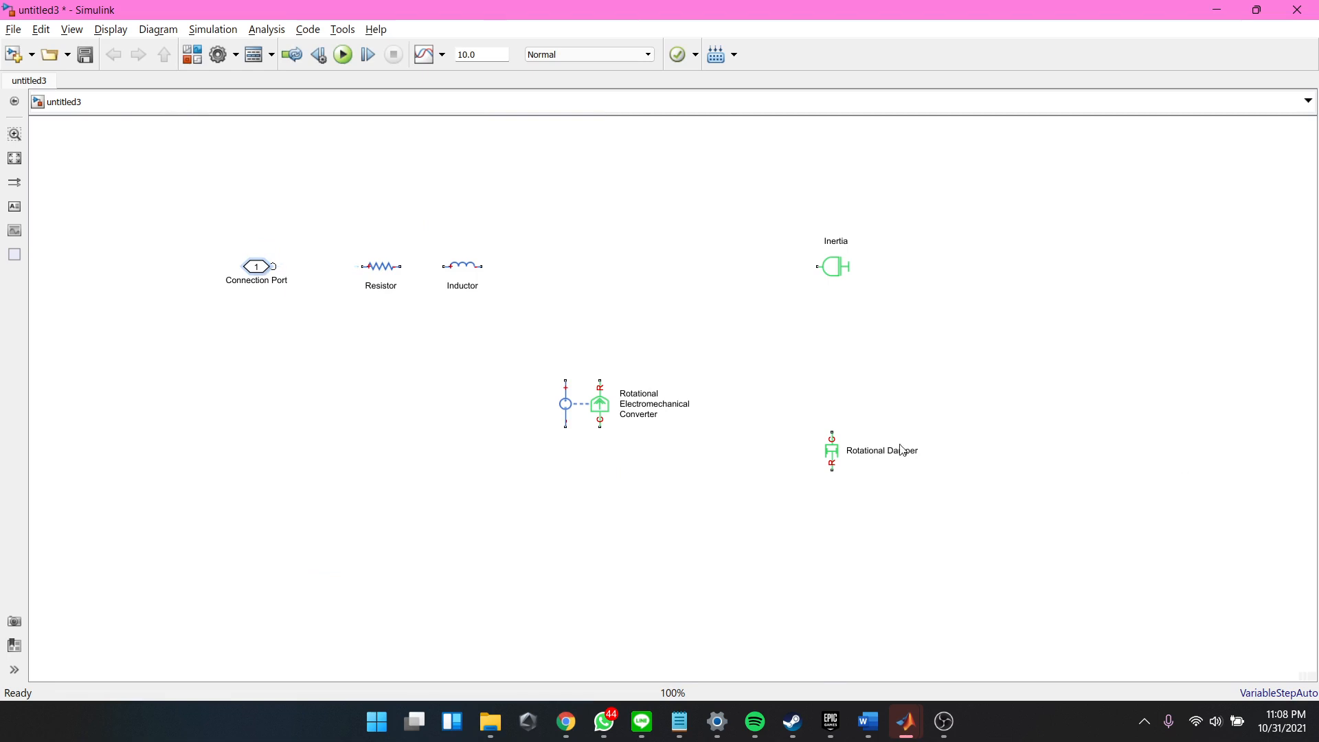
Step: Duplicate the Connection Port three times: one below the original and two facing left, beyond the Inertia and the Rotational Damper
drag(257, 267, 258, 514)
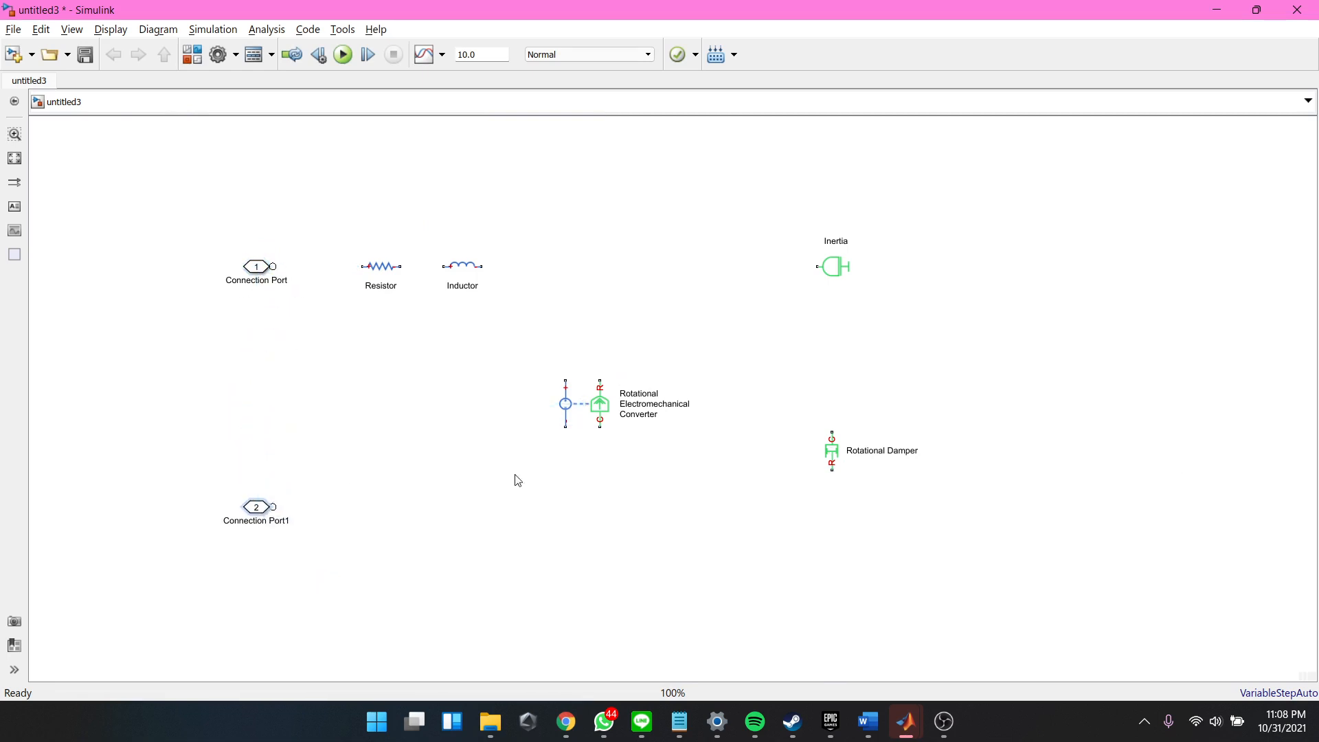
drag(256, 268, 988, 267)
key(ctrl+v)
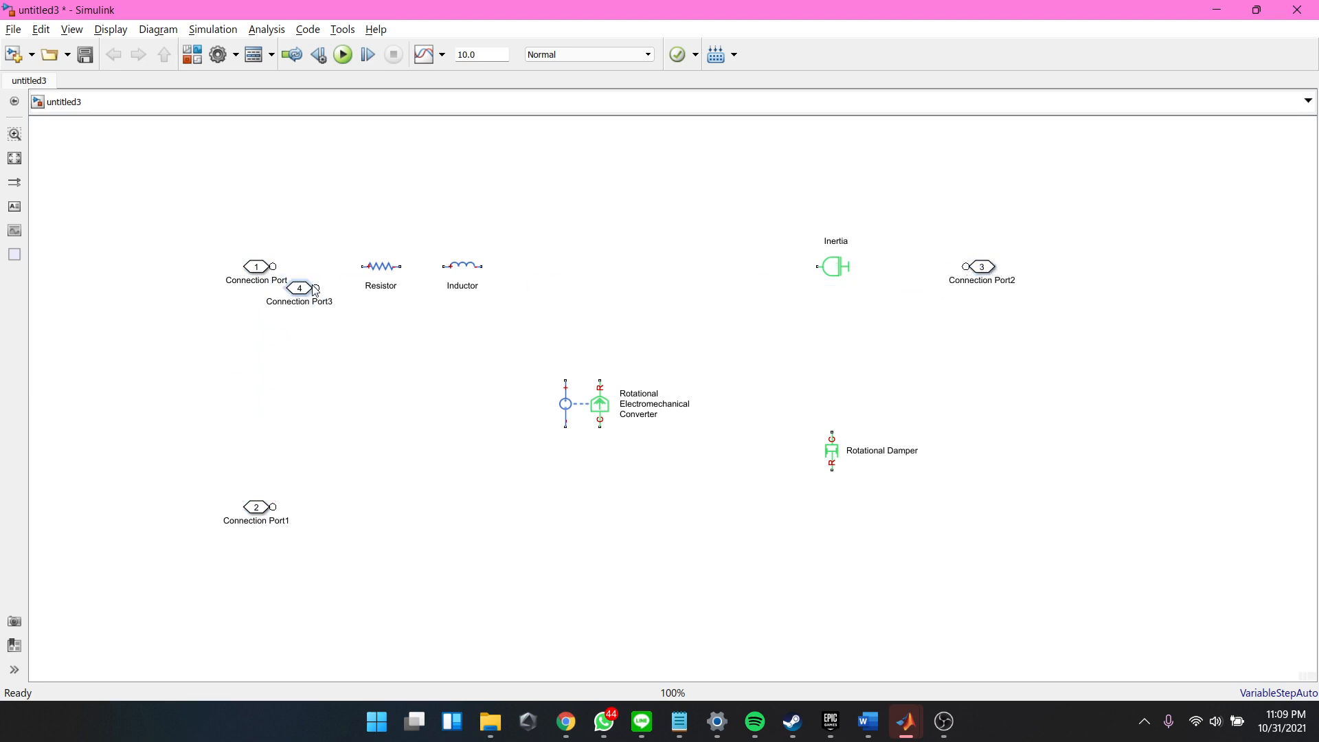
drag(306, 291, 984, 511)
Step: Rename Connection Port 1 as V+ and Connection Port 2 as V-
click(269, 281)
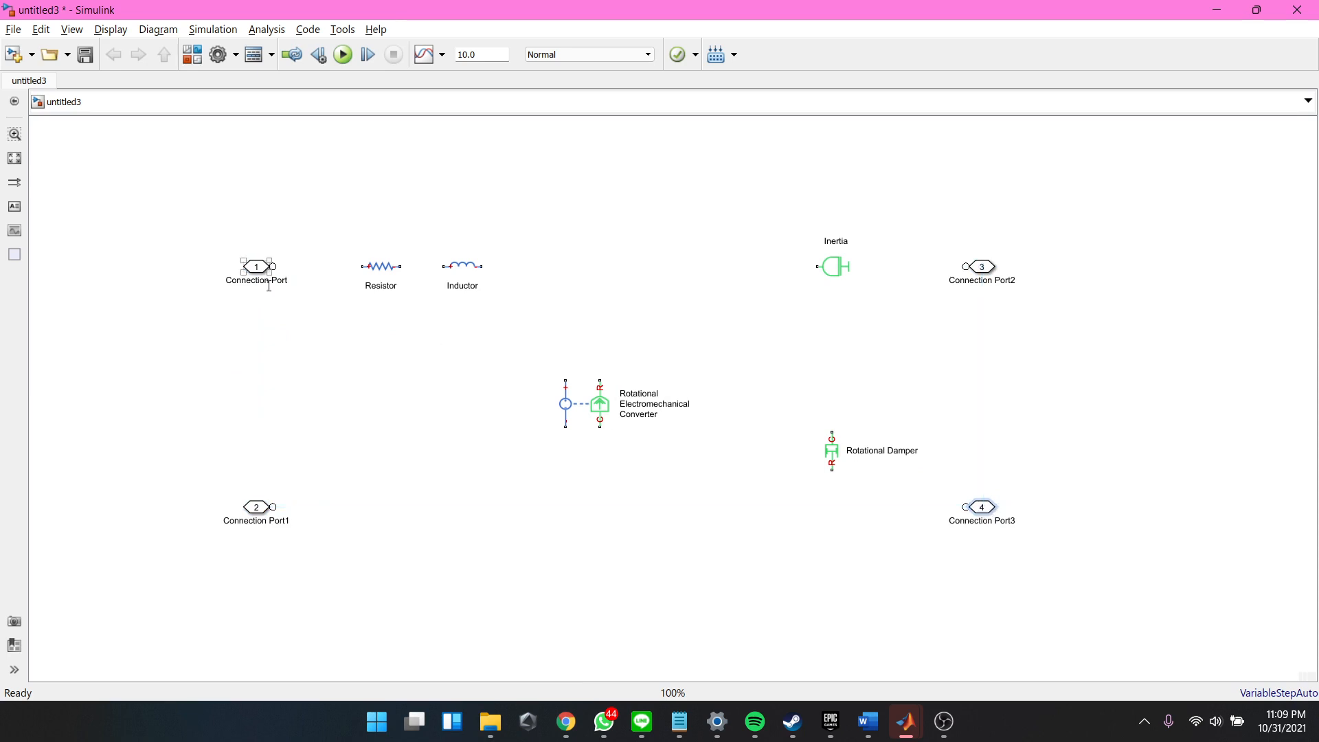
double_click(266, 281)
click(285, 282)
key(ctrl+a)
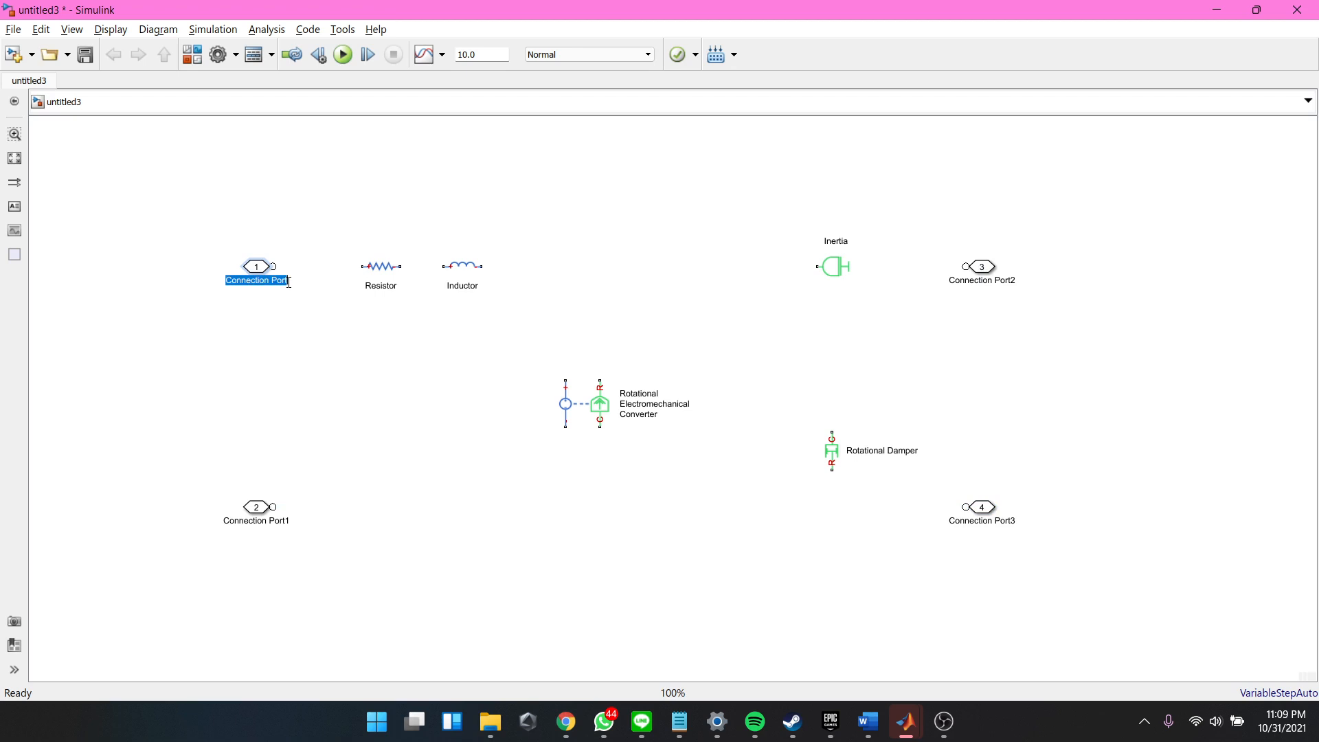
text(V+)
click(281, 521)
click(293, 522)
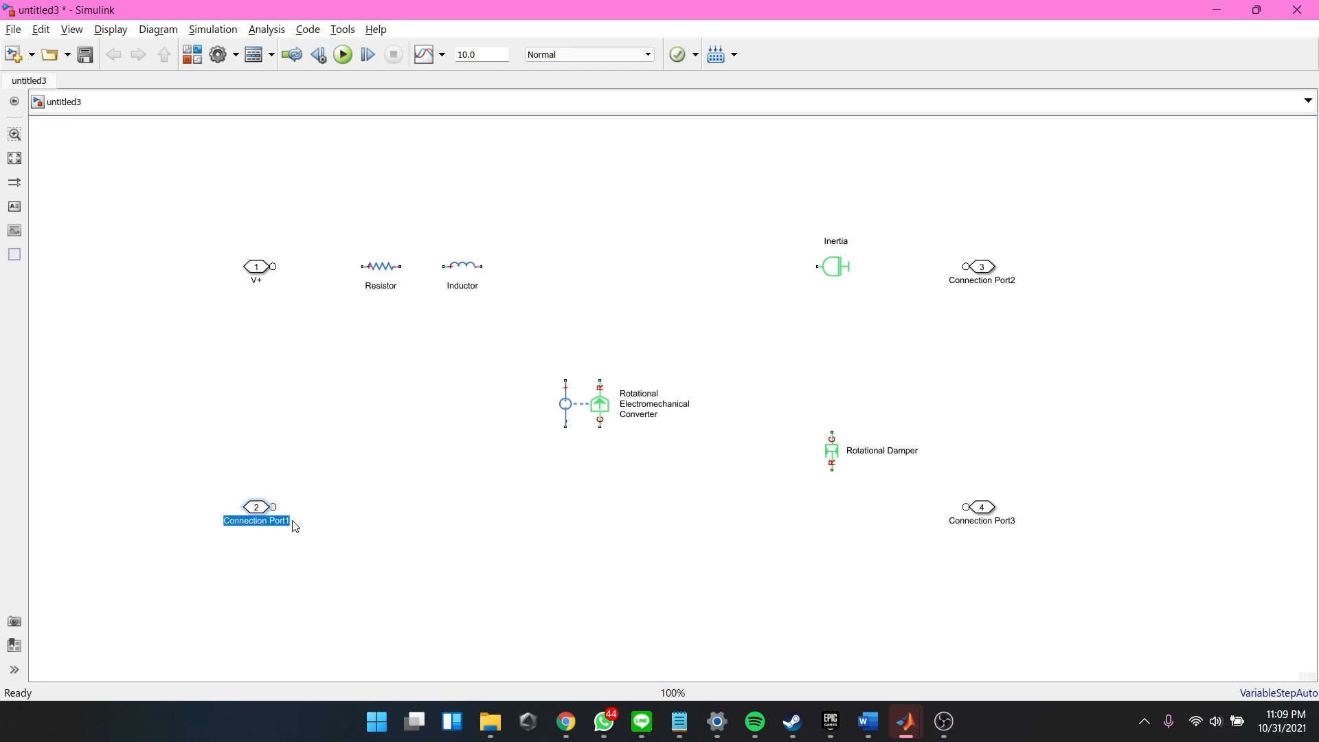
text(V-)
Step: Rename Connection Port 3 as R and Connection Port 4 as C
double_click(1013, 281)
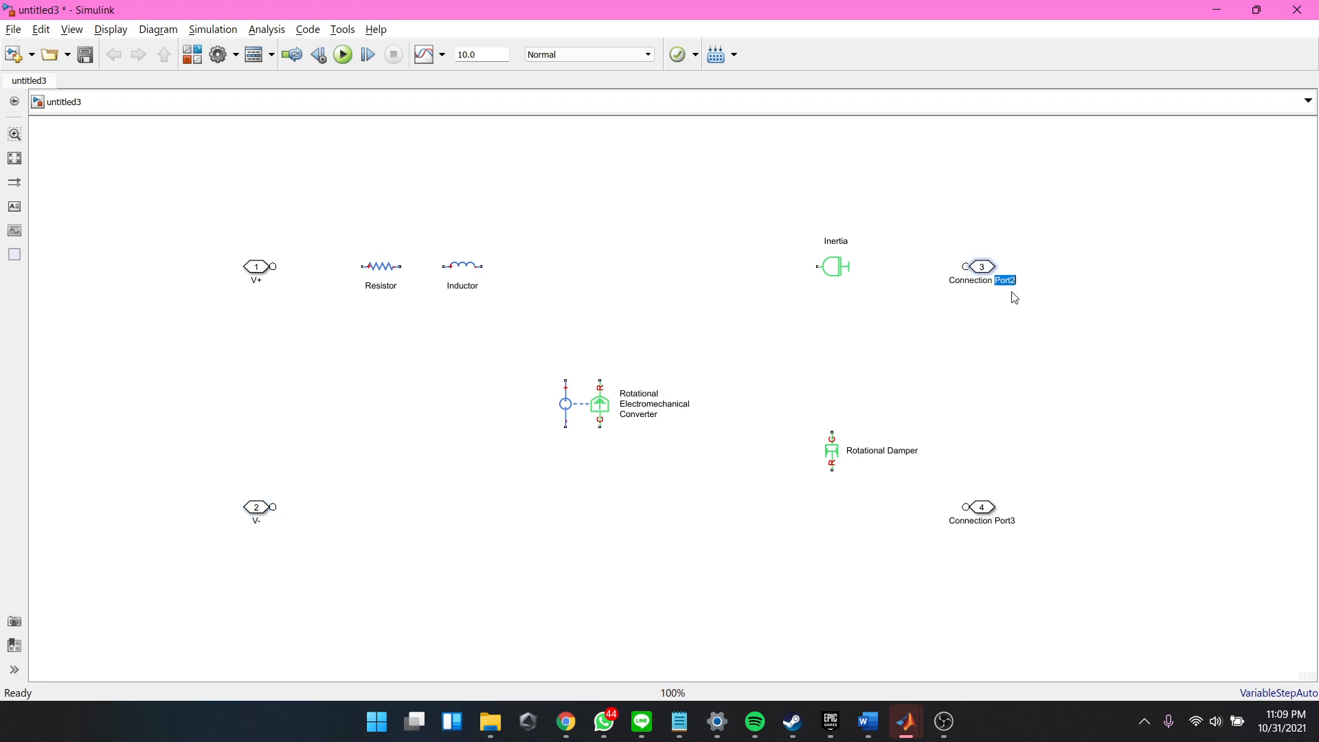
key(ctrl+a)
text(R)
click(1002, 380)
text(a)
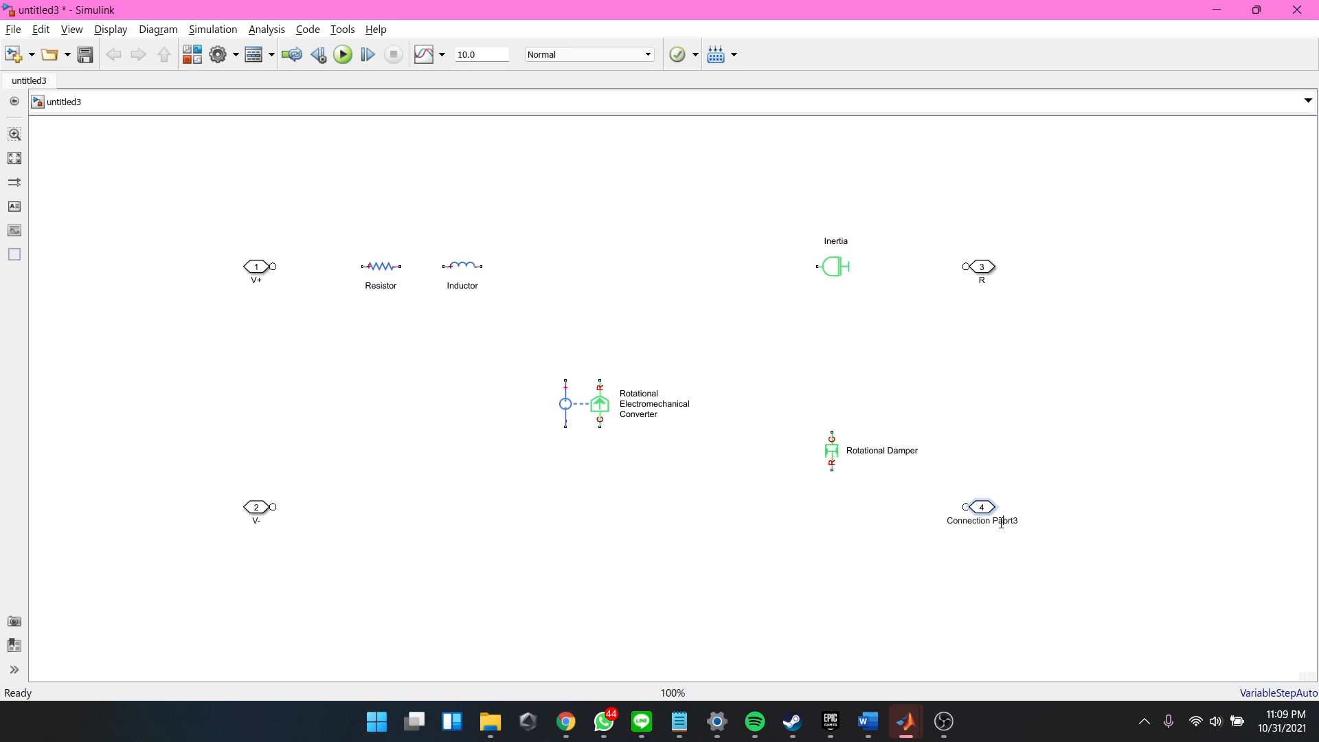
key(ctrl+a)
text(c)
Step: Wire V+ through the Resistor and Inductor to the converter, V- to its negative terminal, and the converter's C and damper's R terminals to port C
mouse_move(274, 267)
mouse_down()
mouse_move(480, 265)
mouse_move(577, 332)
mouse_move(565, 388)
mouse_up()
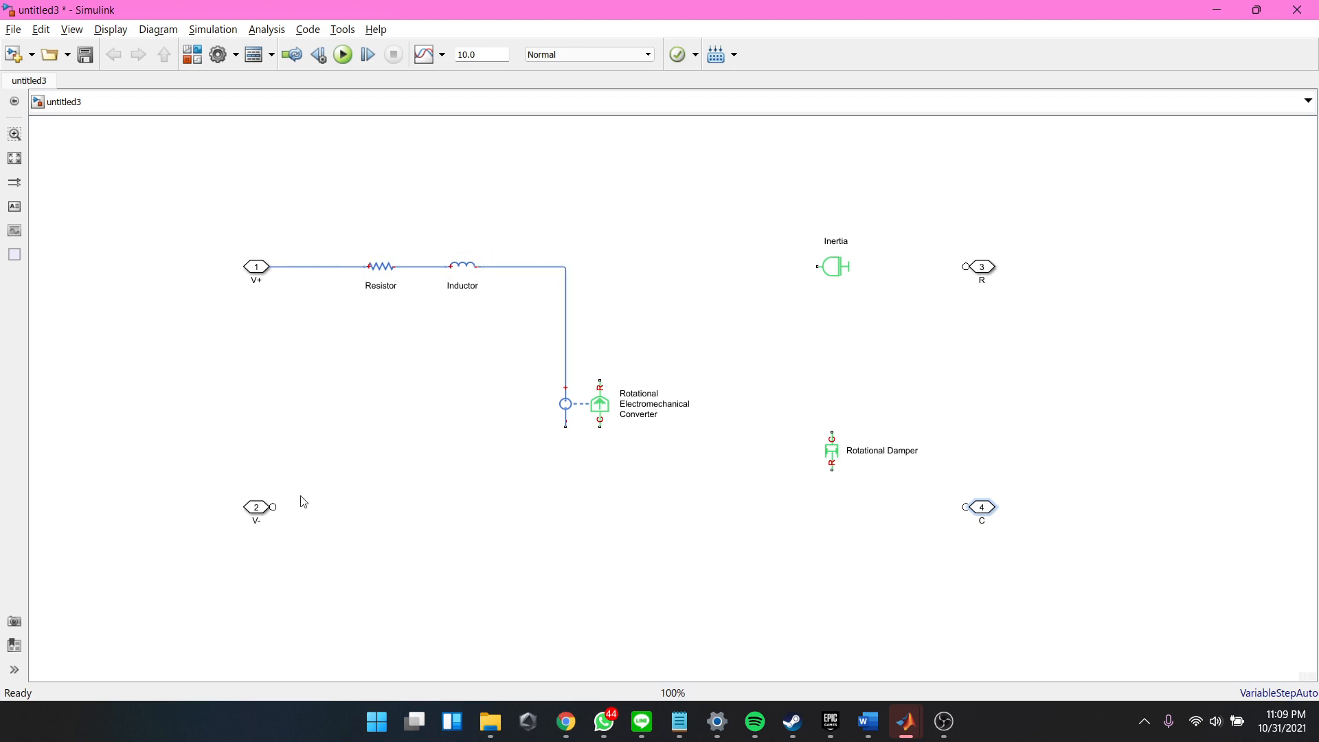
mouse_move(275, 505)
mouse_down()
mouse_move(559, 442)
mouse_move(565, 426)
mouse_move(727, 492)
mouse_move(963, 507)
mouse_up()
drag(832, 470, 835, 509)
Step: Wire the converter's R terminal to port R, and join the damper's C terminal and the Inertia, moved above that line, to it
drag(832, 435, 828, 319)
drag(598, 383, 982, 269)
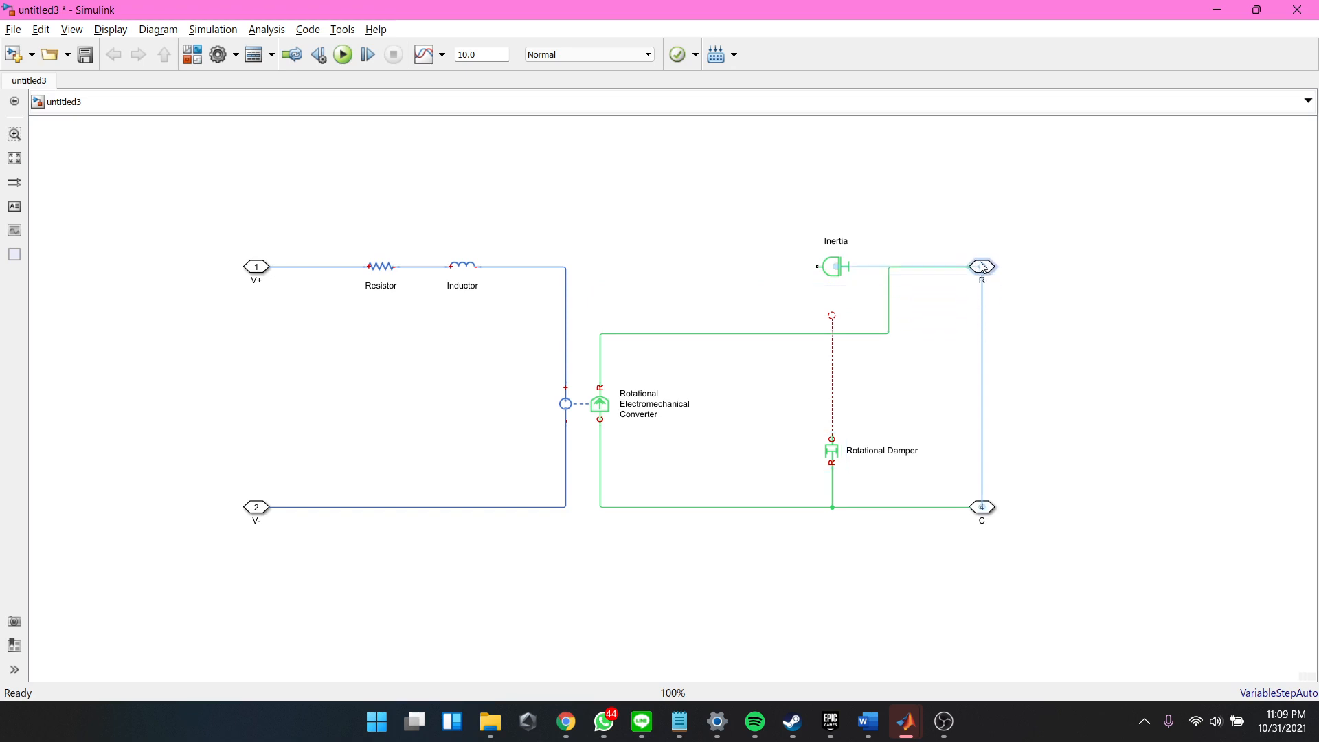
drag(834, 272, 829, 199)
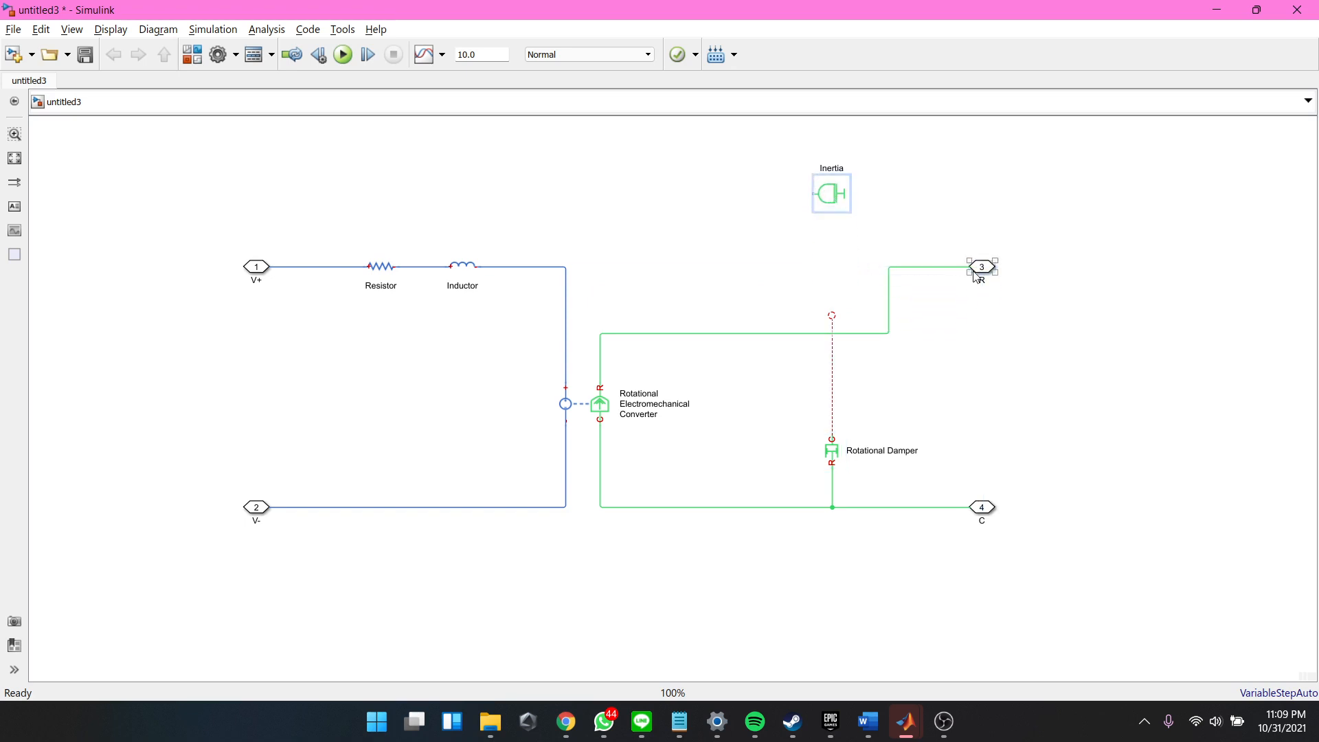
drag(981, 272, 982, 268)
drag(643, 334, 650, 270)
drag(833, 315, 830, 268)
mouse_move(813, 193)
mouse_down()
mouse_move(665, 215)
mouse_move(619, 274)
mouse_move(599, 268)
mouse_up()
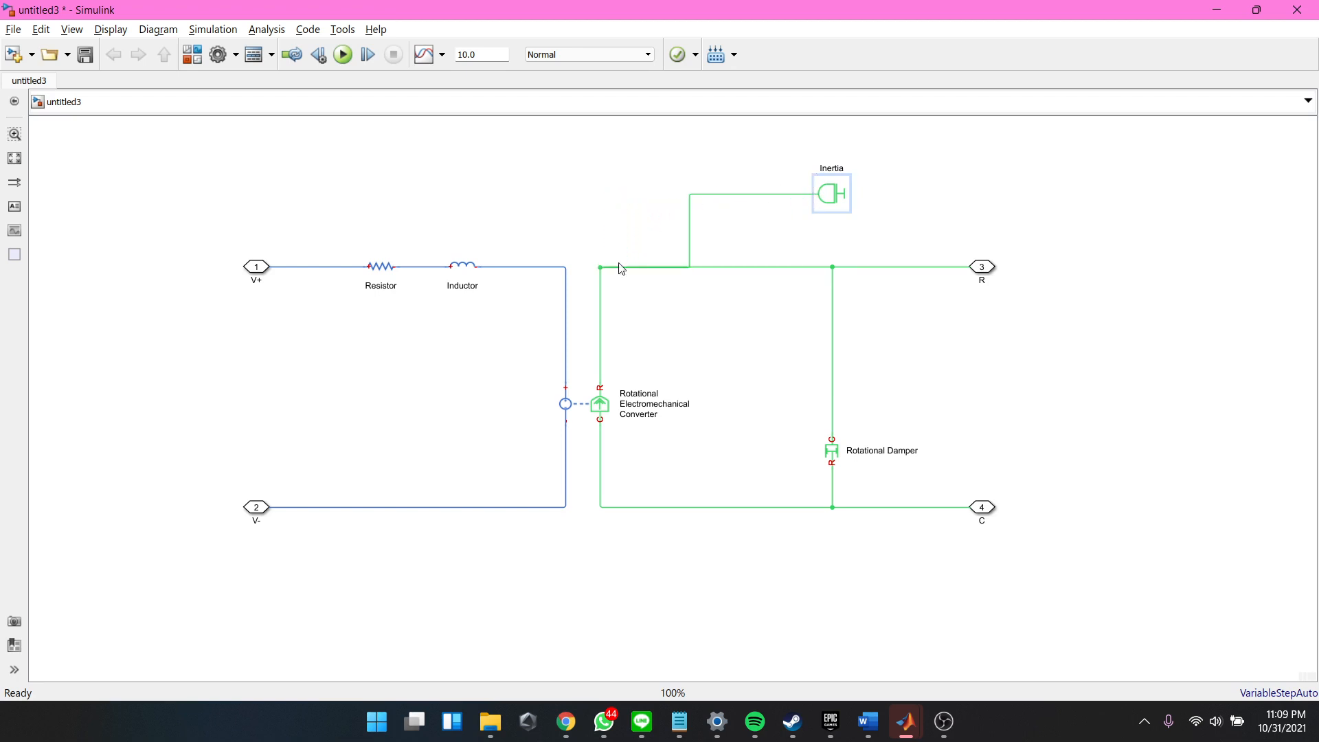
drag(692, 231, 600, 234)
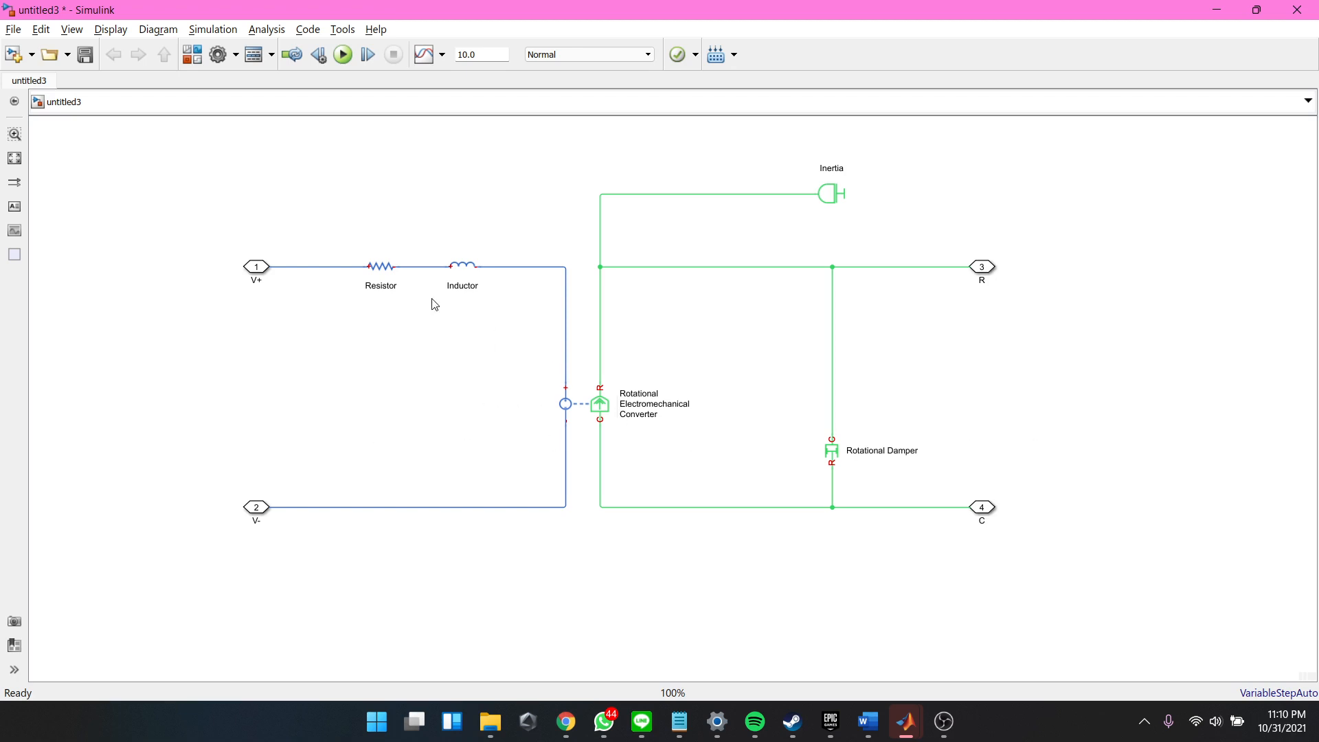
Step: Set the Resistor's resistance to 8
click(383, 267)
double_click(383, 268)
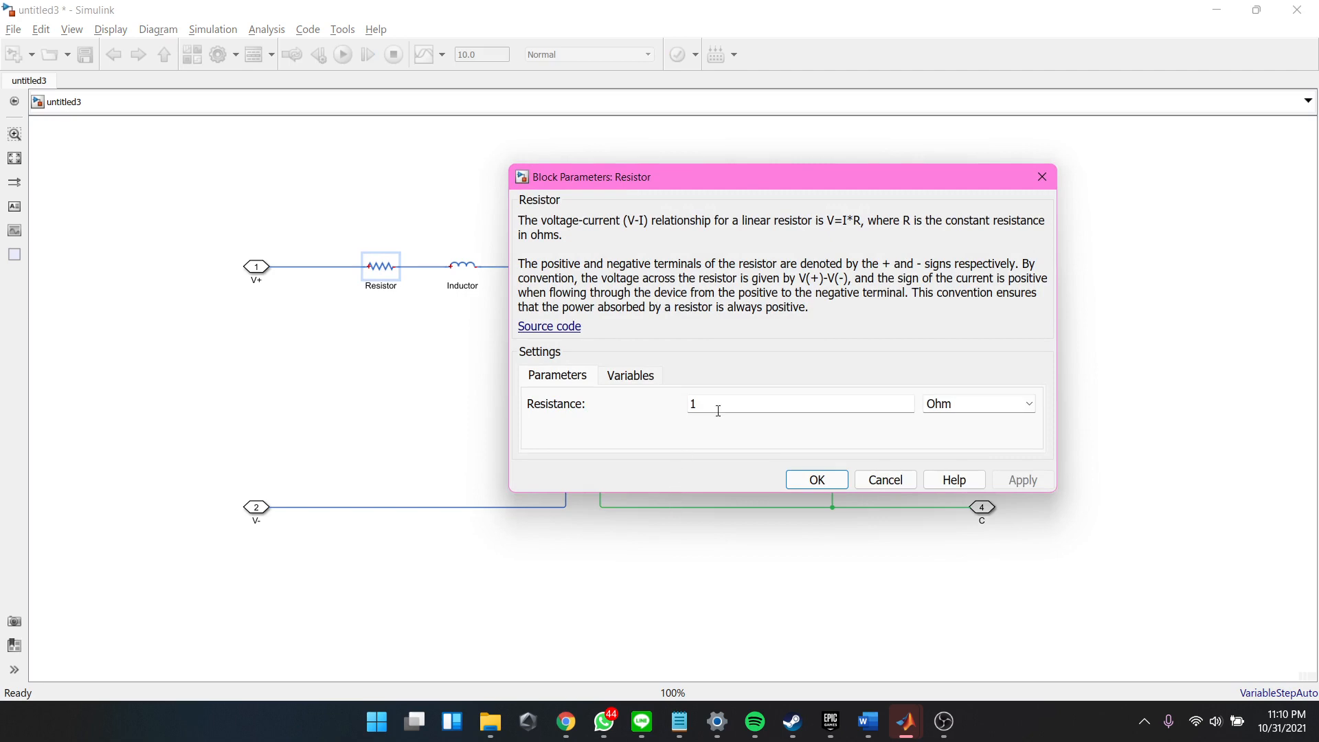
double_click(718, 411)
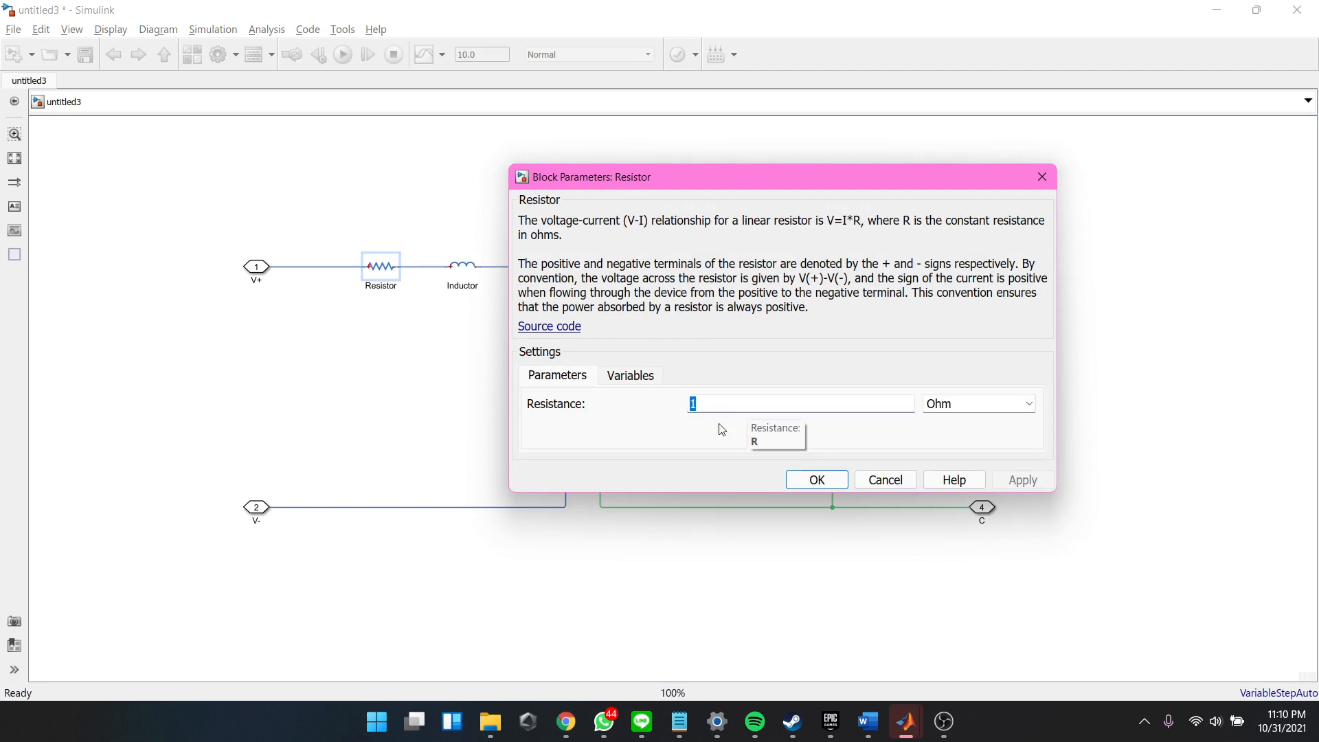
text(8)
click(817, 480)
Step: Set the Inductor's inductance to the variable L
click(460, 274)
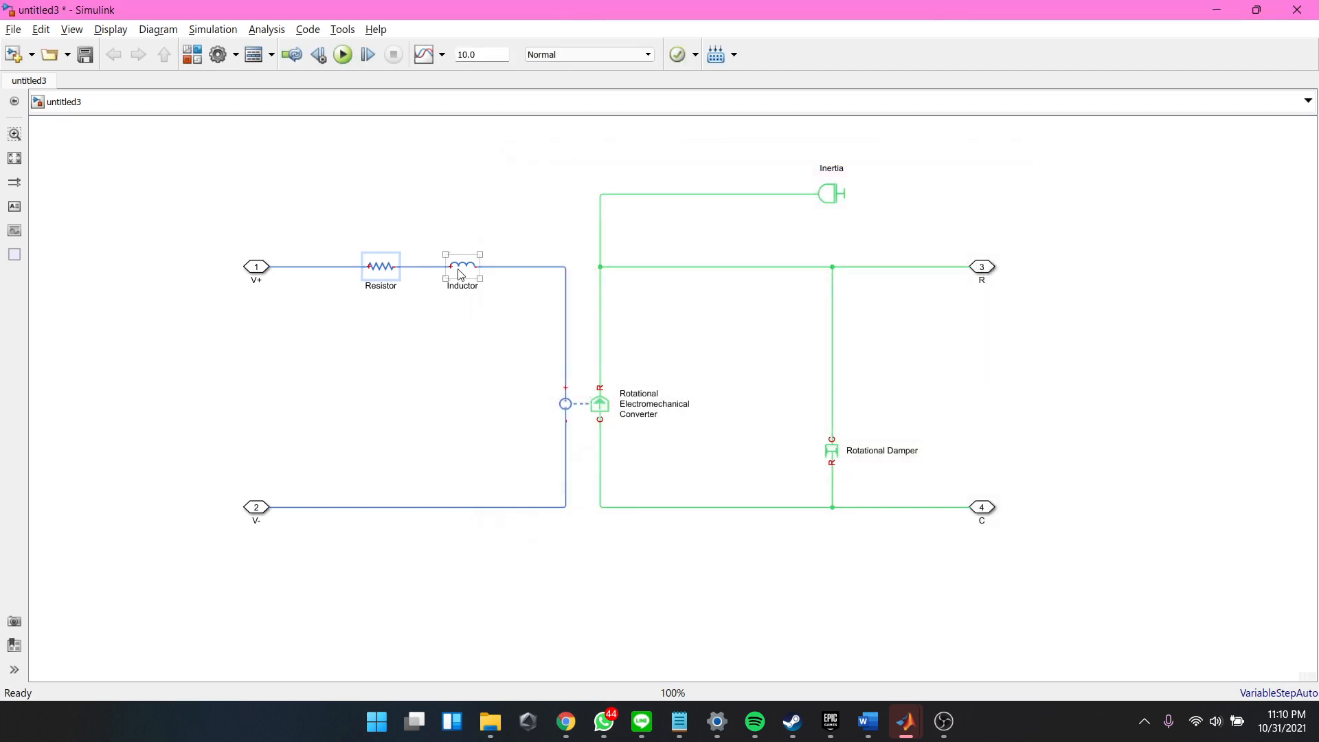
double_click(461, 274)
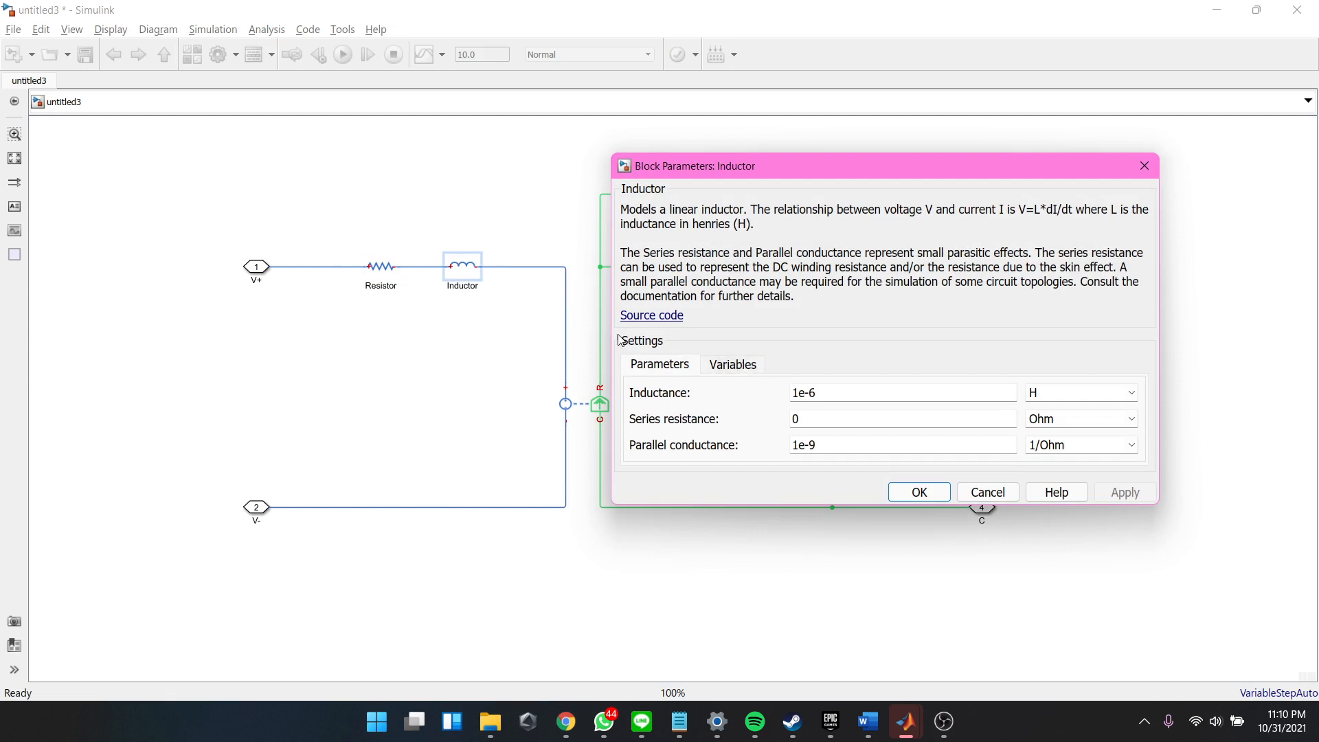
drag(781, 396, 867, 402)
text(L)
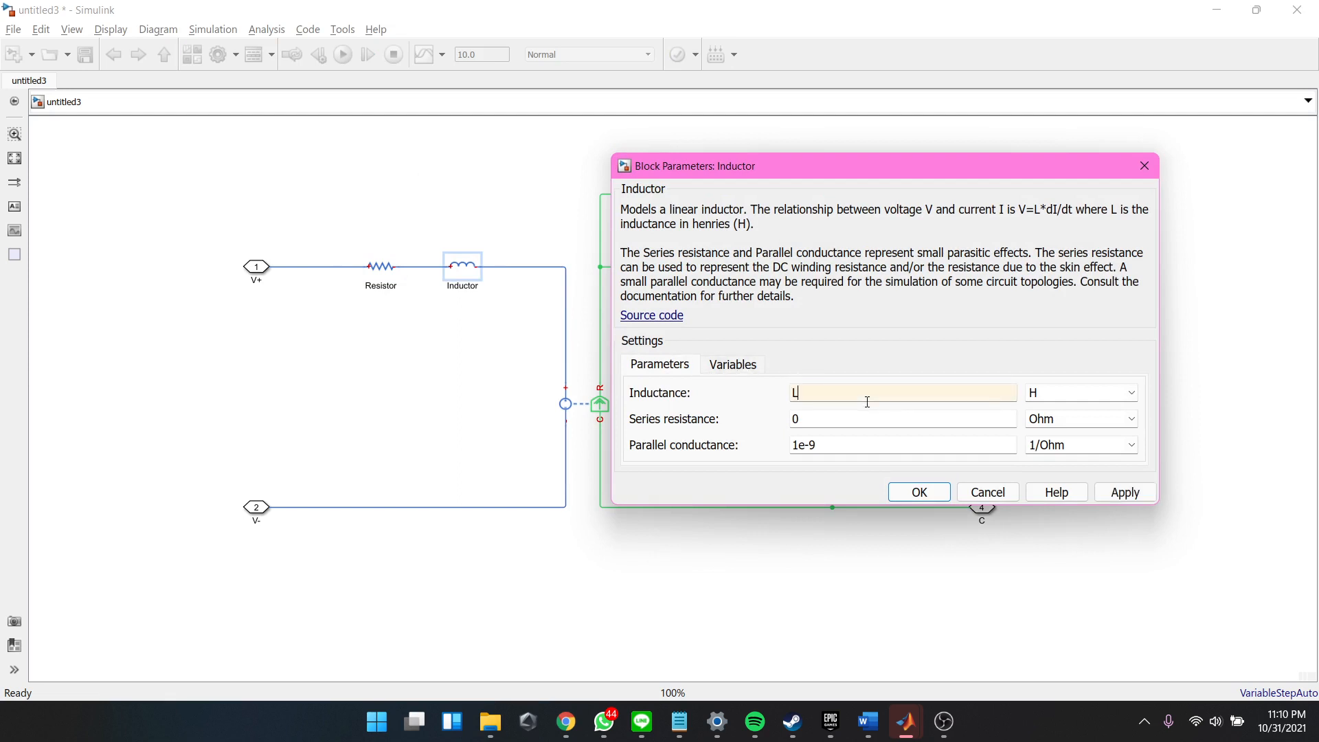
click(940, 493)
Step: Set the Rotational Electromechanical Converter's constant of proportionality K to 6
double_click(566, 410)
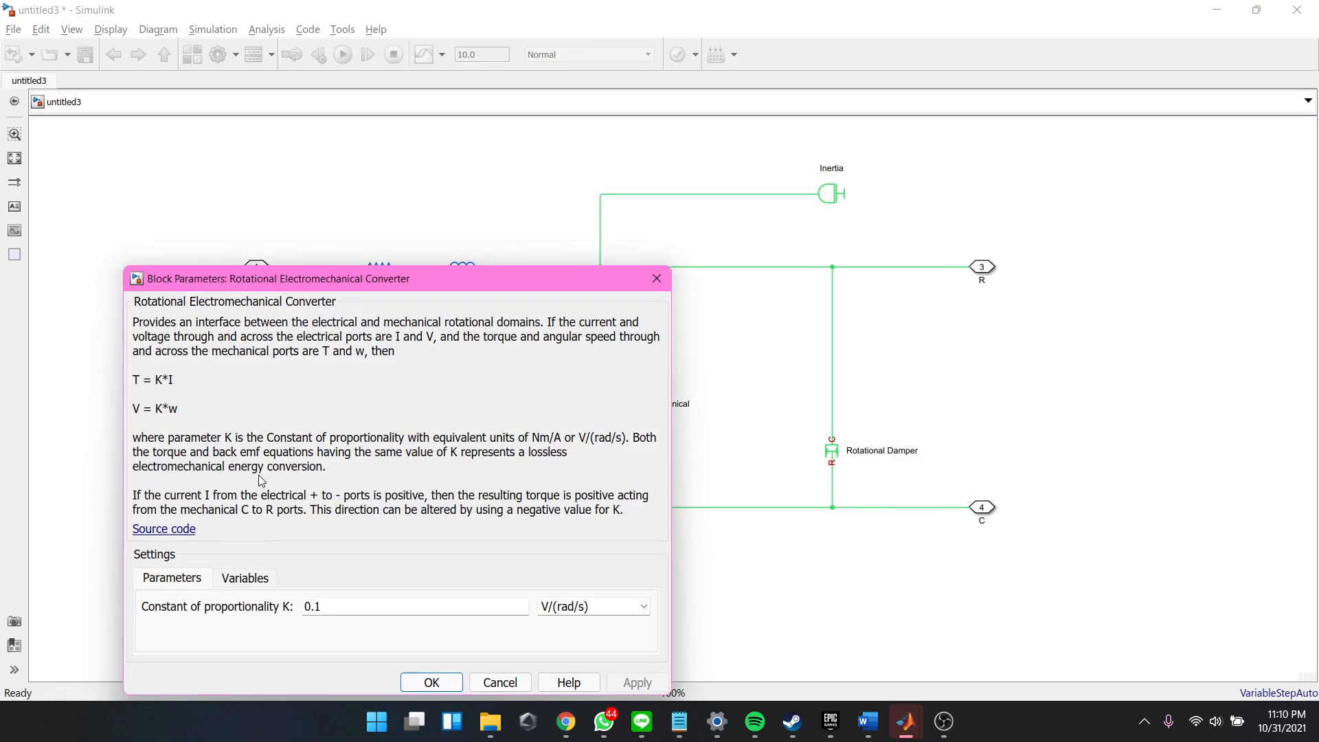
drag(468, 287, 499, 181)
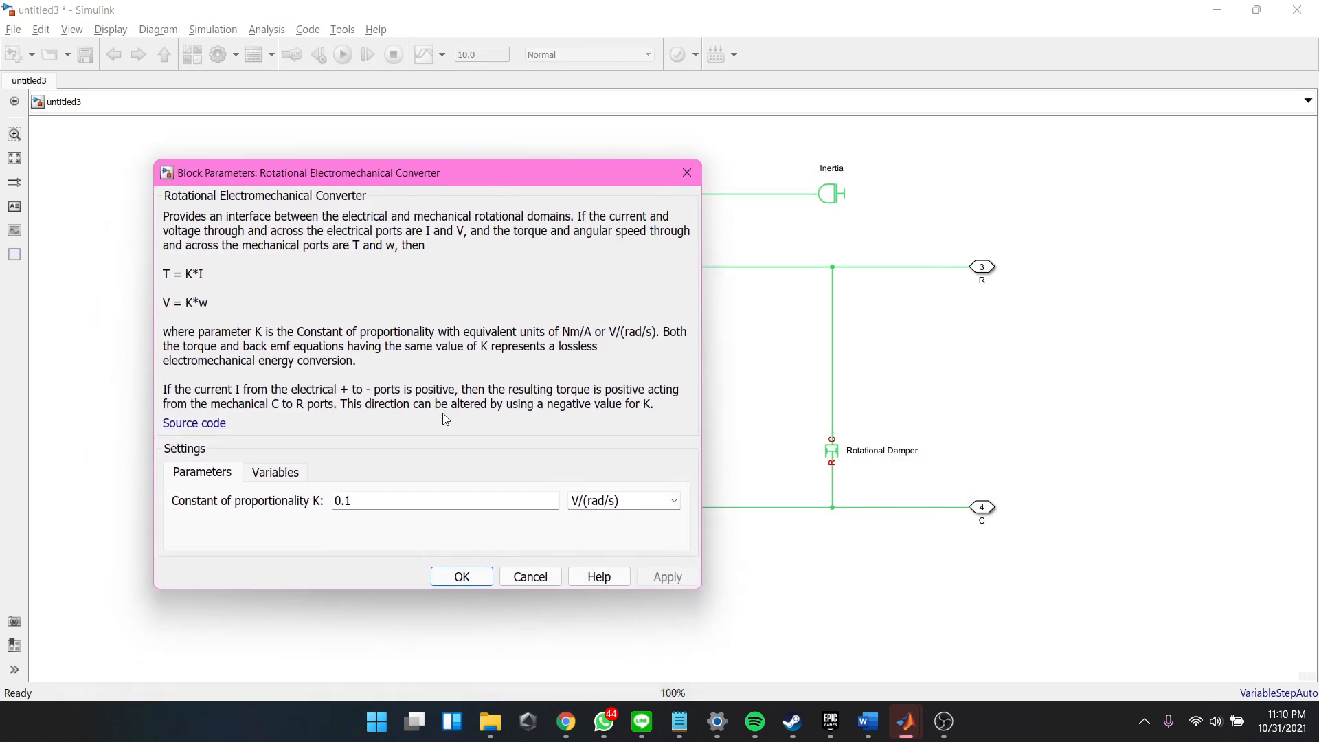
double_click(380, 500)
text(6)
click(459, 575)
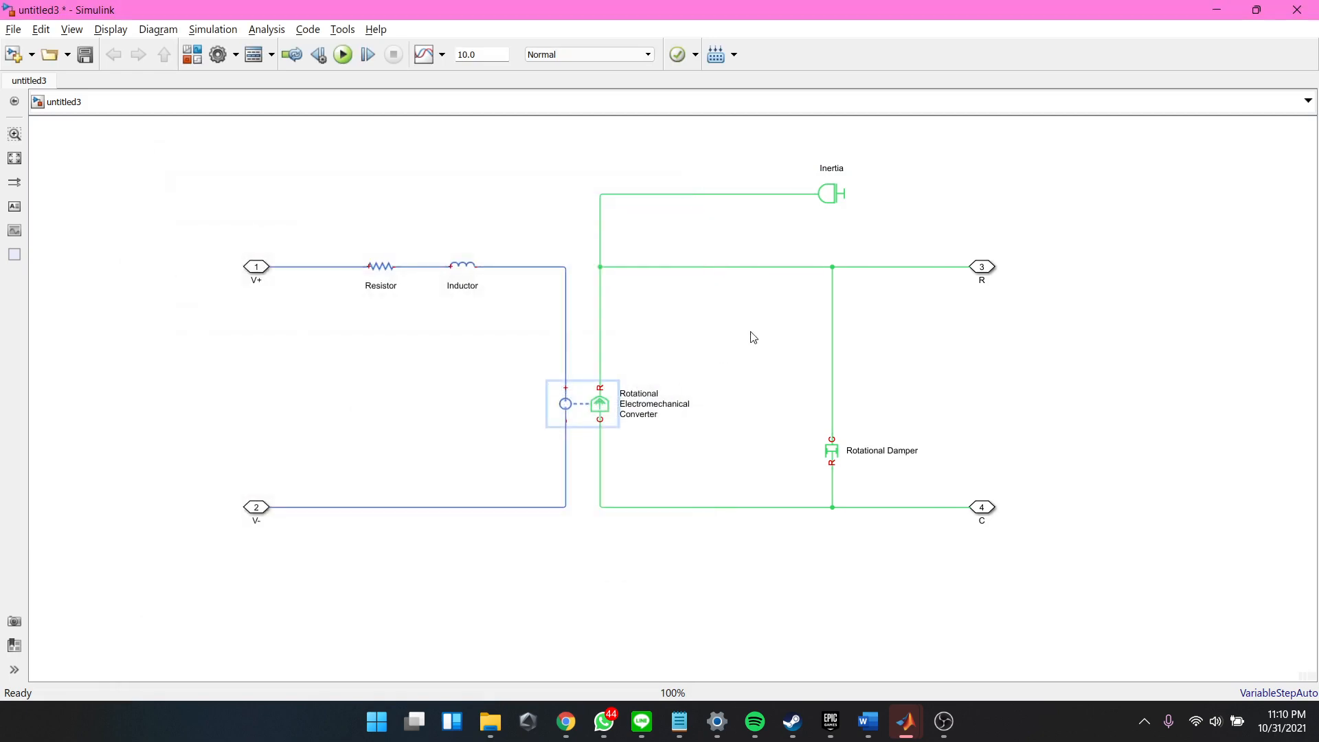
Step: Set the Inertia block's inertia to the variable J
click(839, 198)
double_click(842, 202)
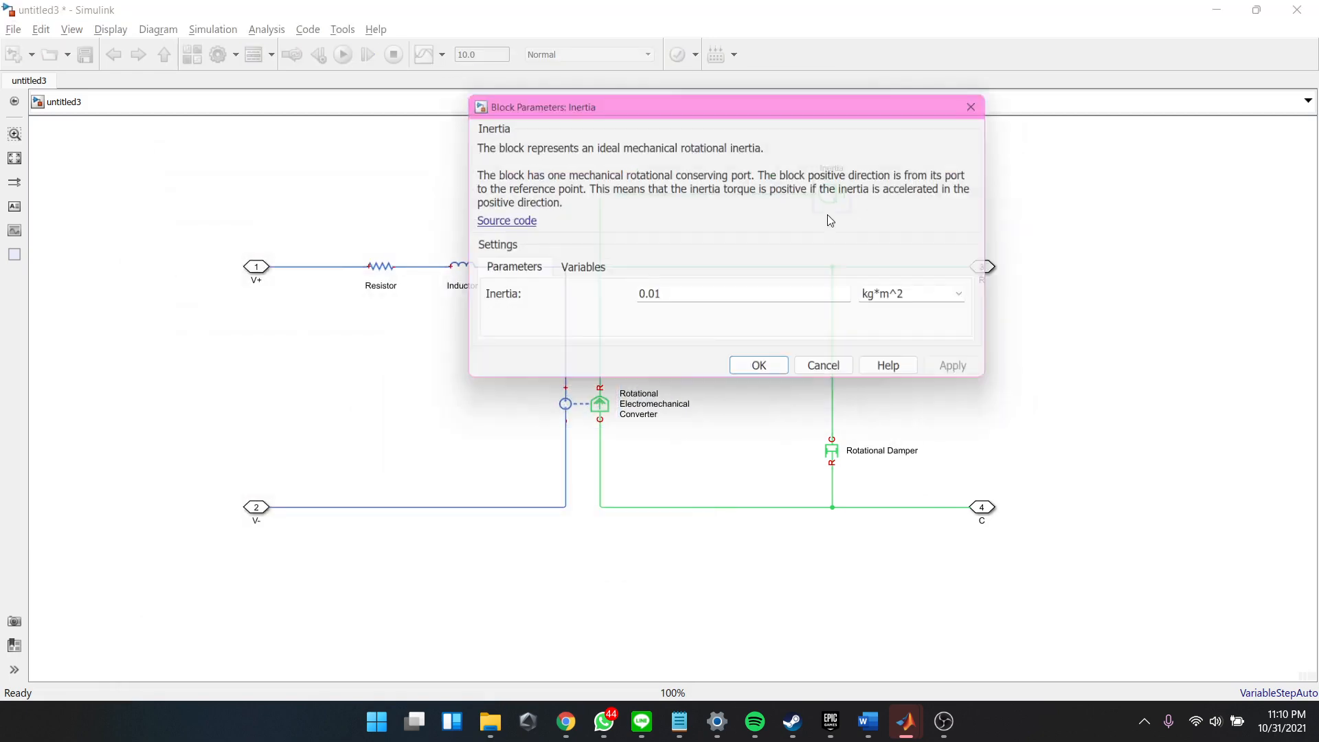
double_click(692, 304)
text(J)
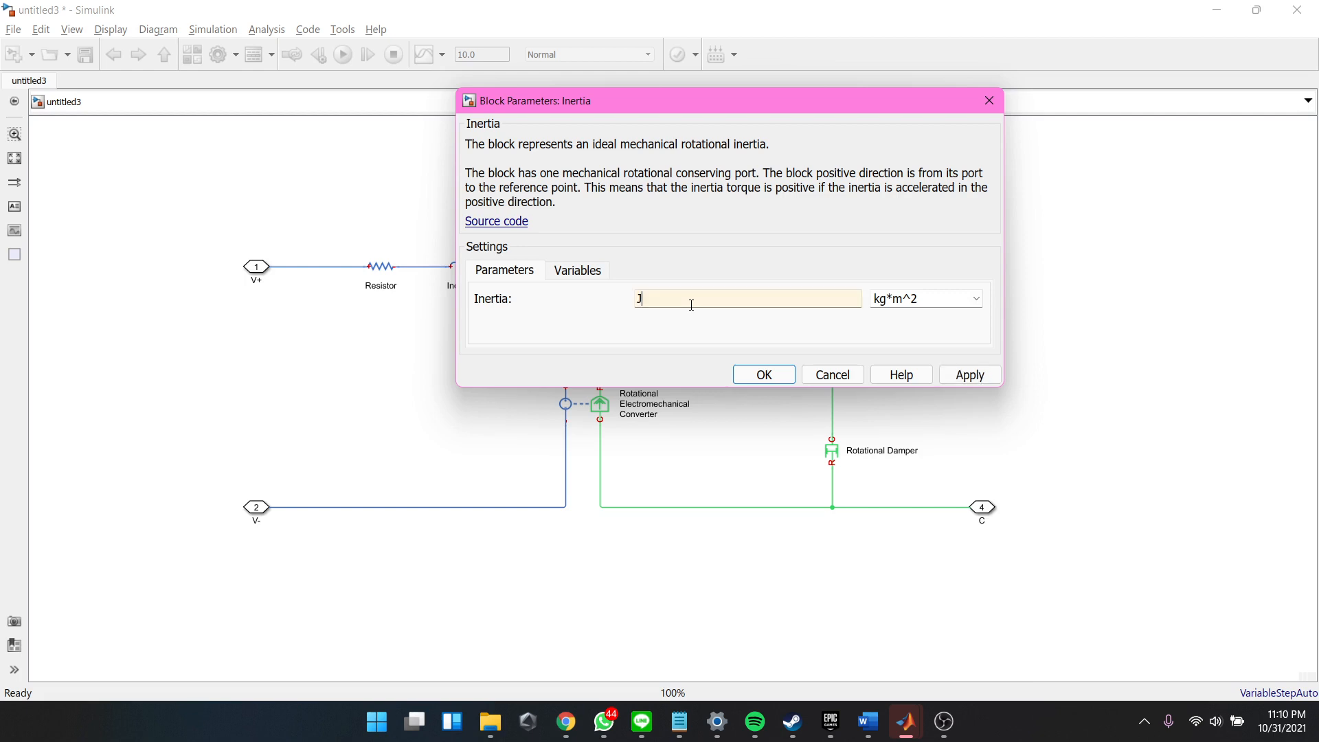
click(771, 375)
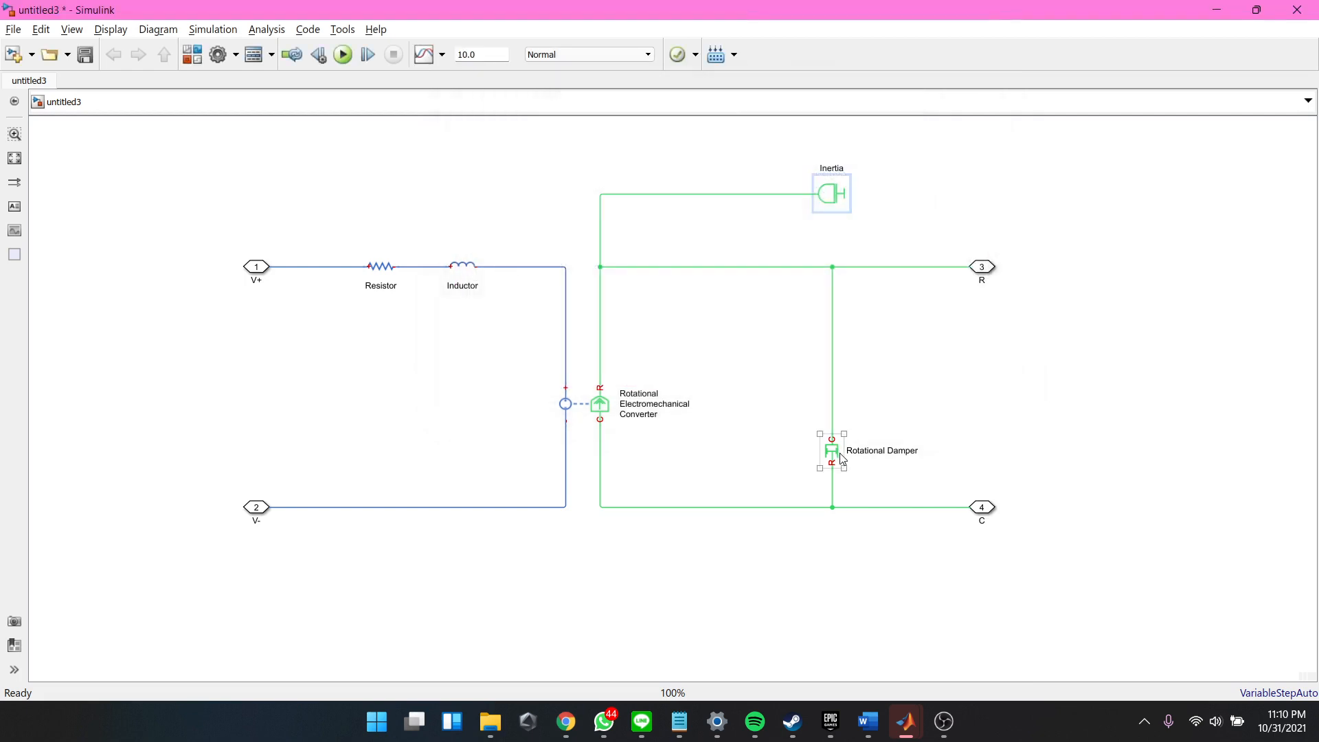
Step: Set the Rotational Damper's damping coefficient to the variable b
click(837, 454)
double_click(837, 455)
double_click(681, 600)
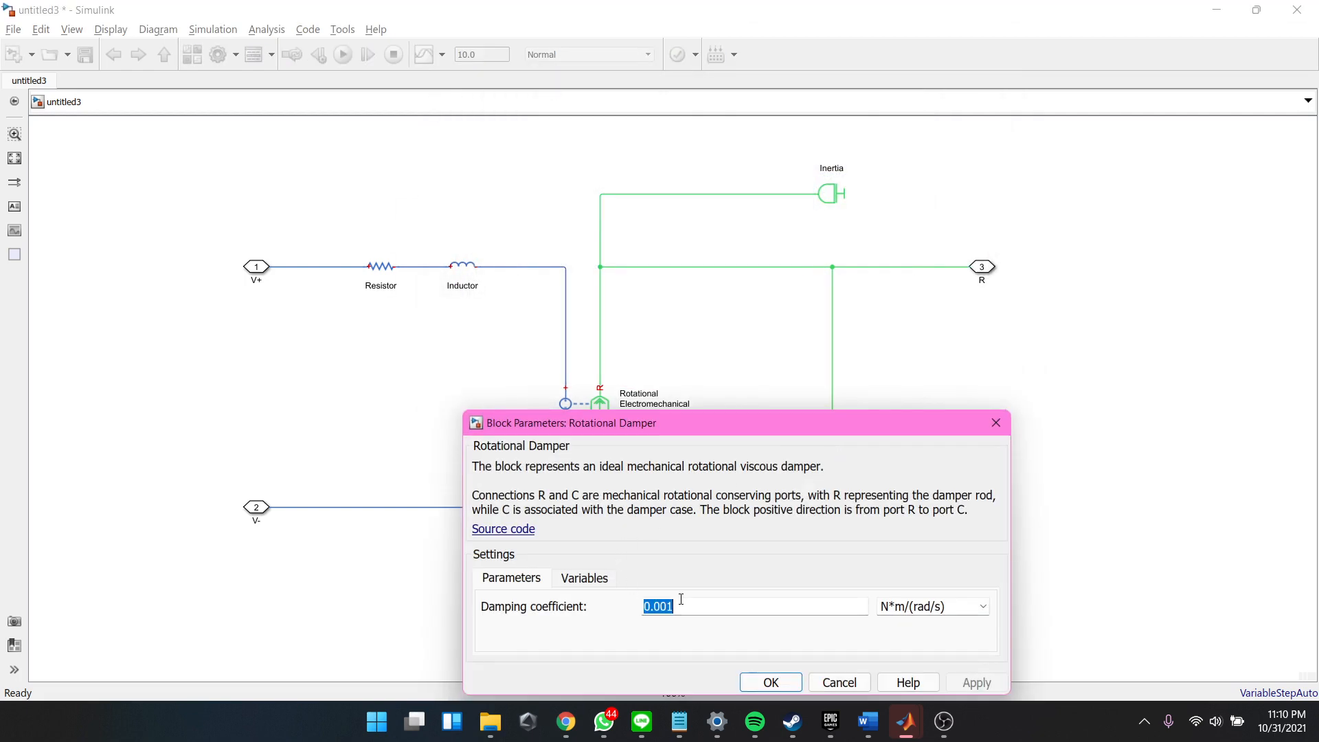
double_click(694, 603)
text(B)
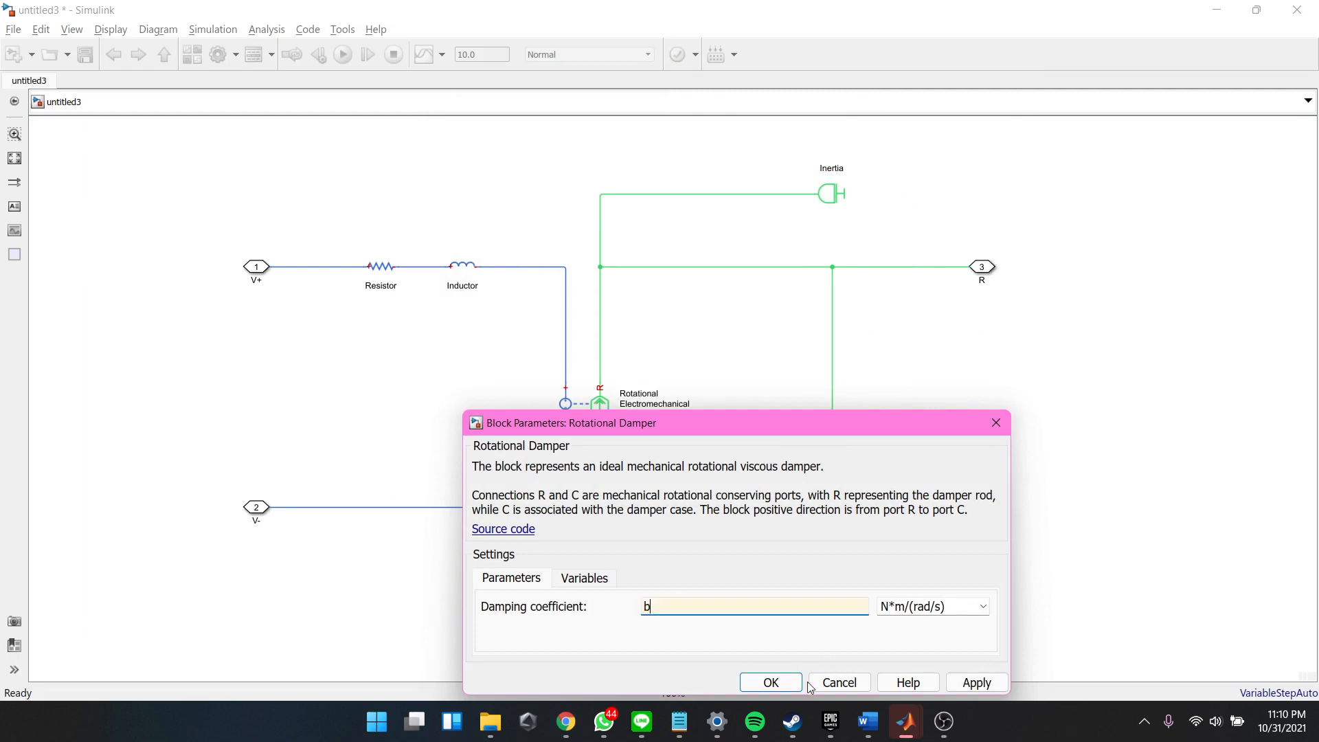
key(Return)
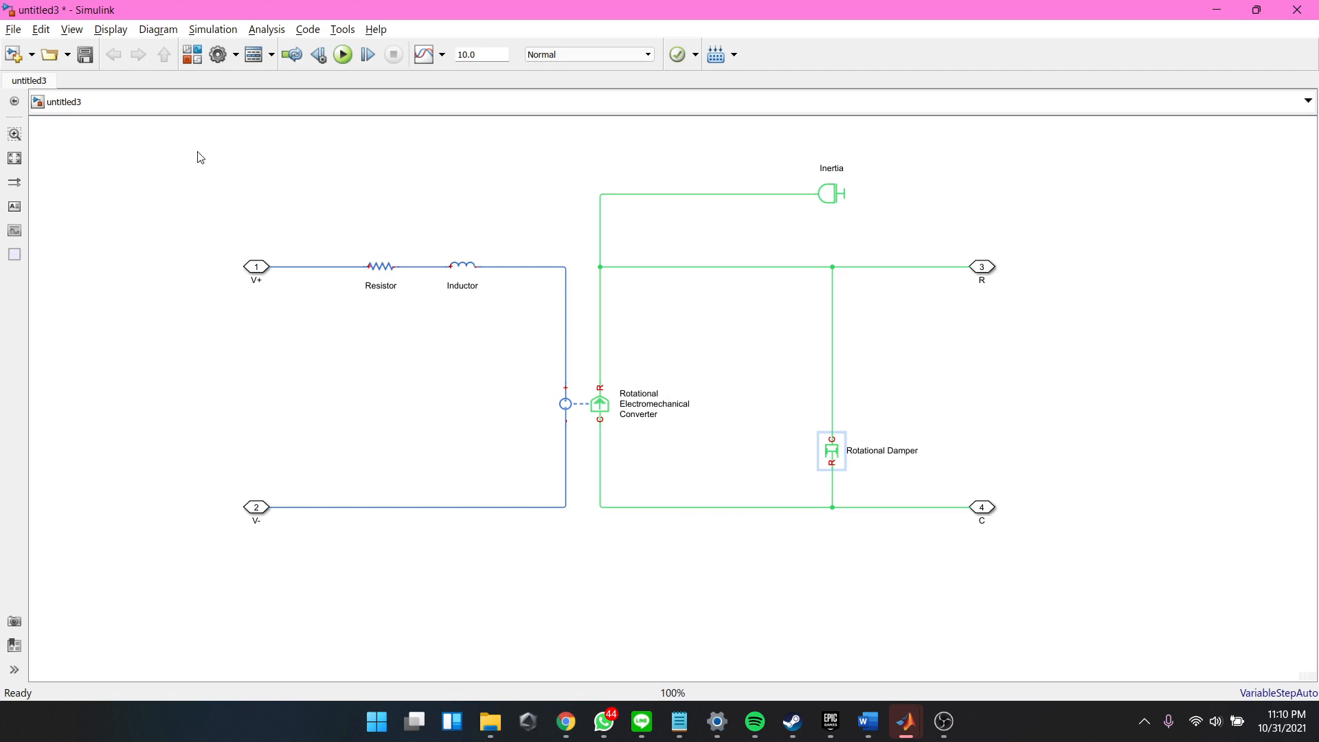
Step: Group the whole motor circuit into a subsystem named DC Motor and enlarge its block
drag(198, 152, 1134, 592)
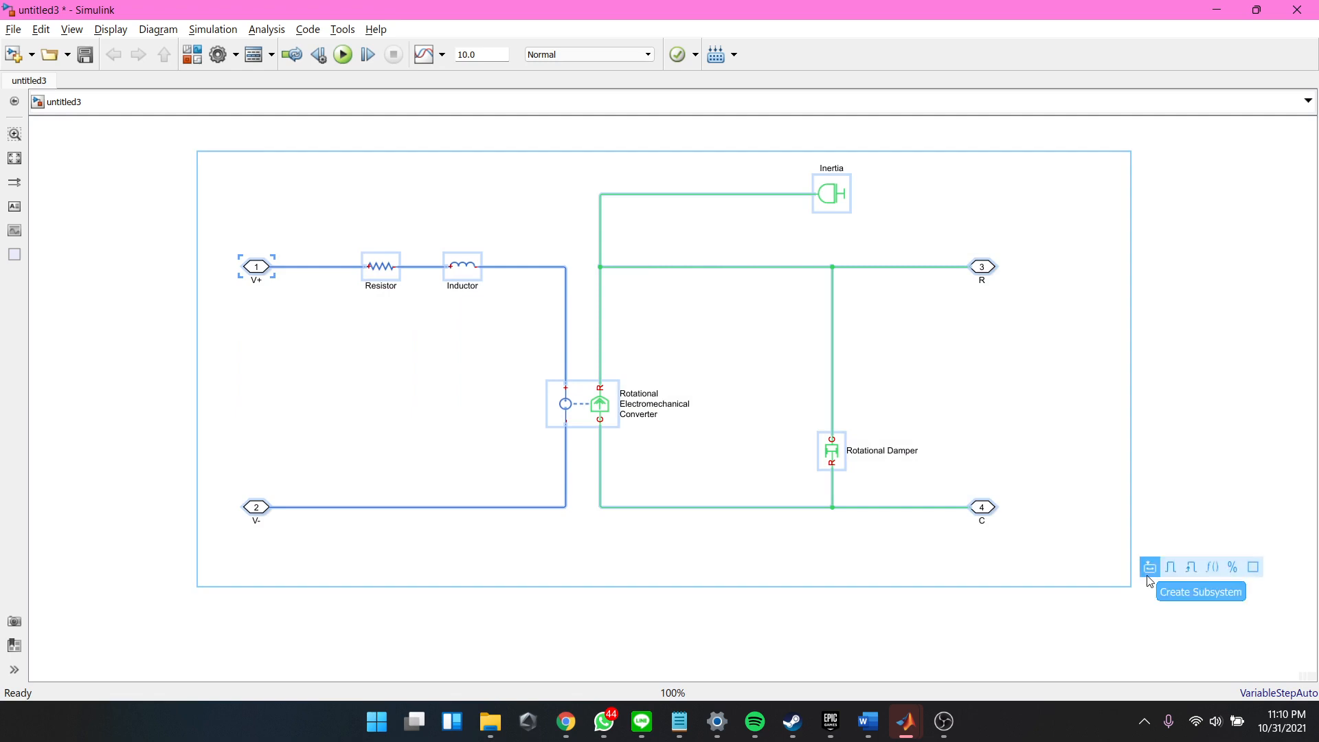
click(1149, 577)
double_click(627, 380)
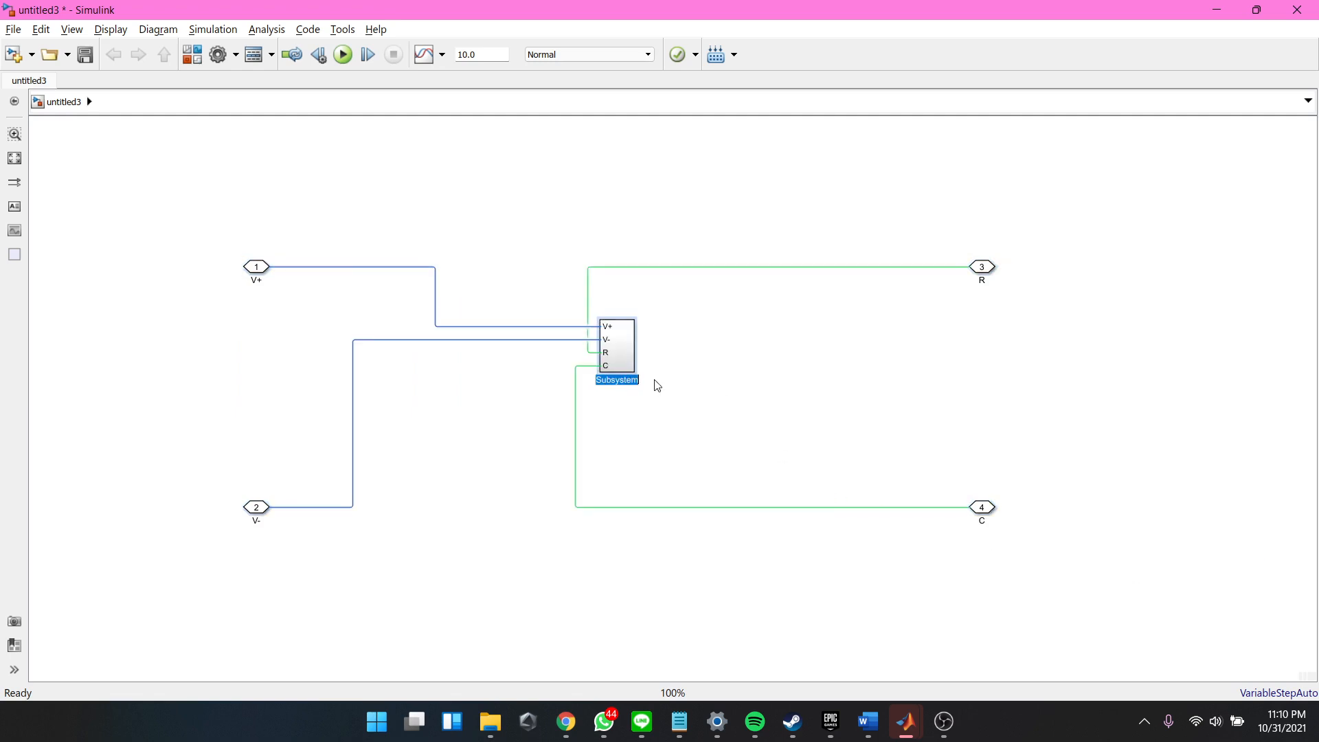
text(C Motor)
drag(635, 373, 699, 405)
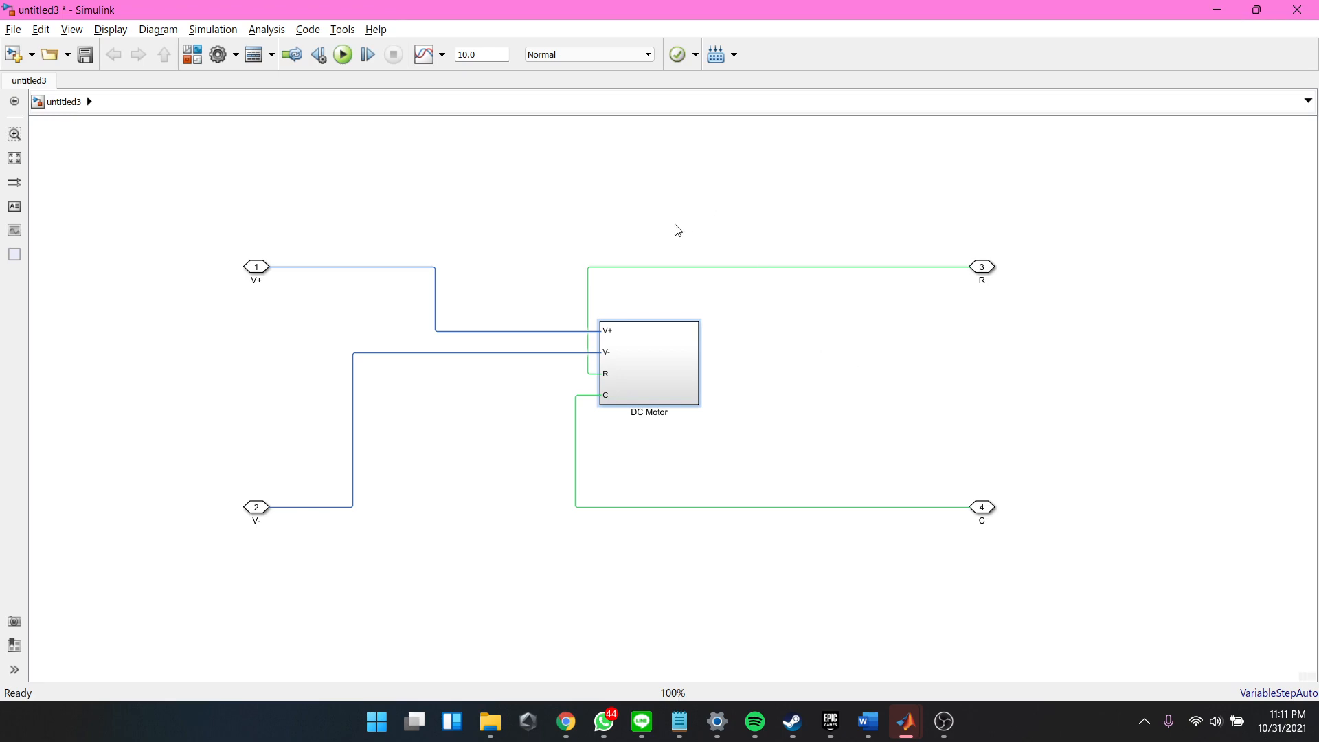
Step: Add a Current Sensor and a Controlled Voltage Source from the Simscape electrical library above the V+ line
key(alt+Tab)
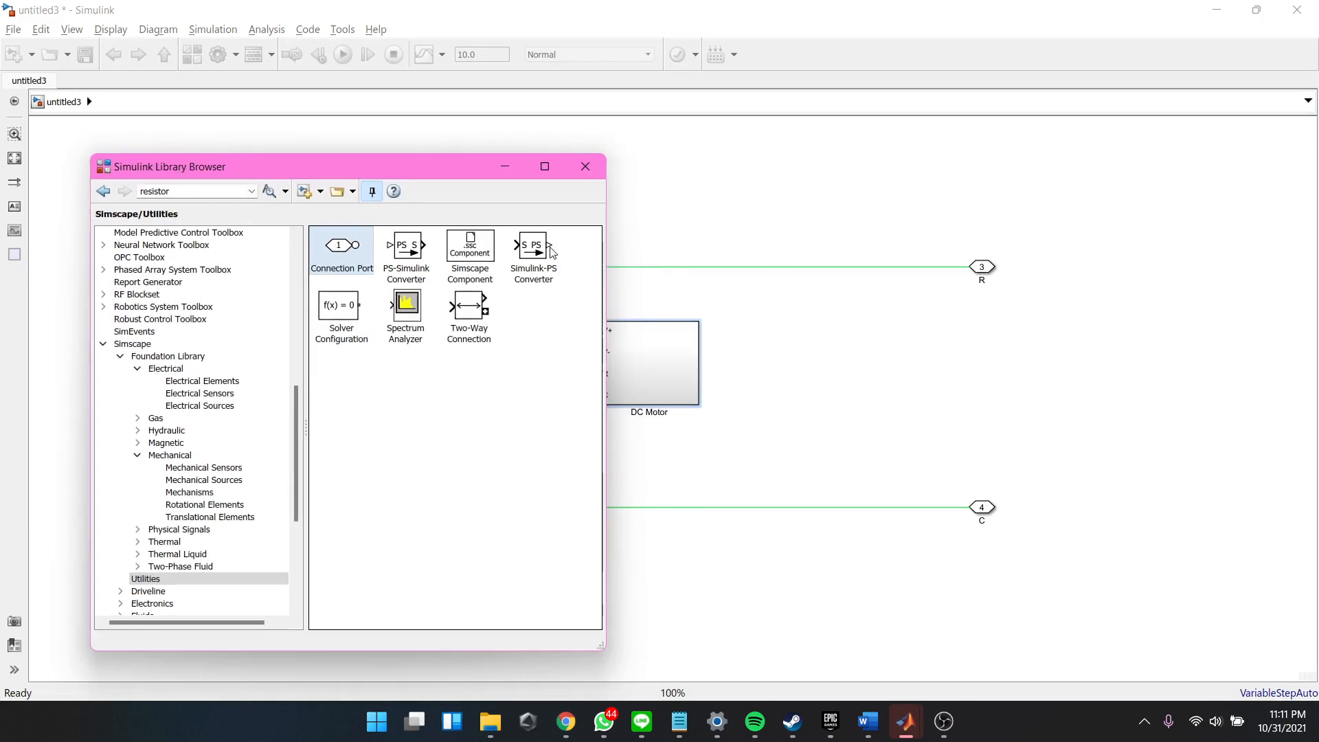
drag(446, 178, 954, 145)
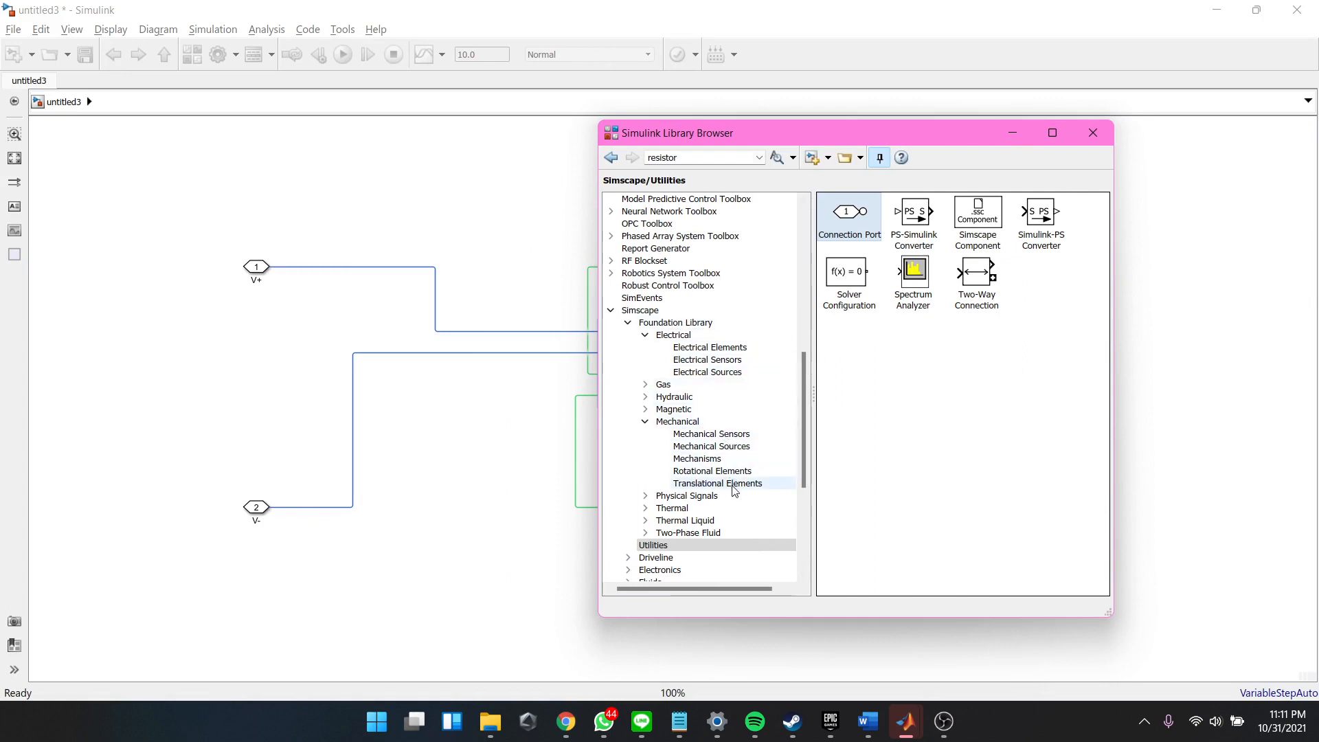
click(708, 359)
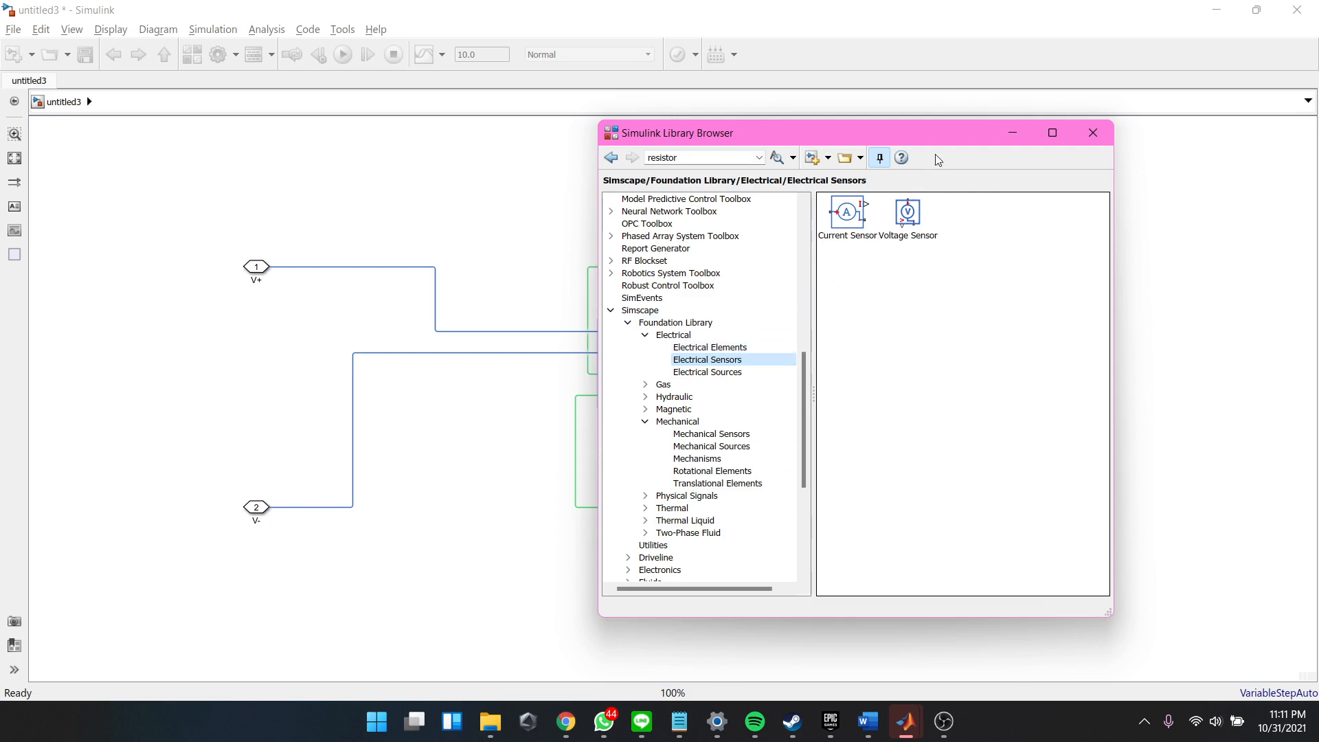
drag(848, 213, 425, 178)
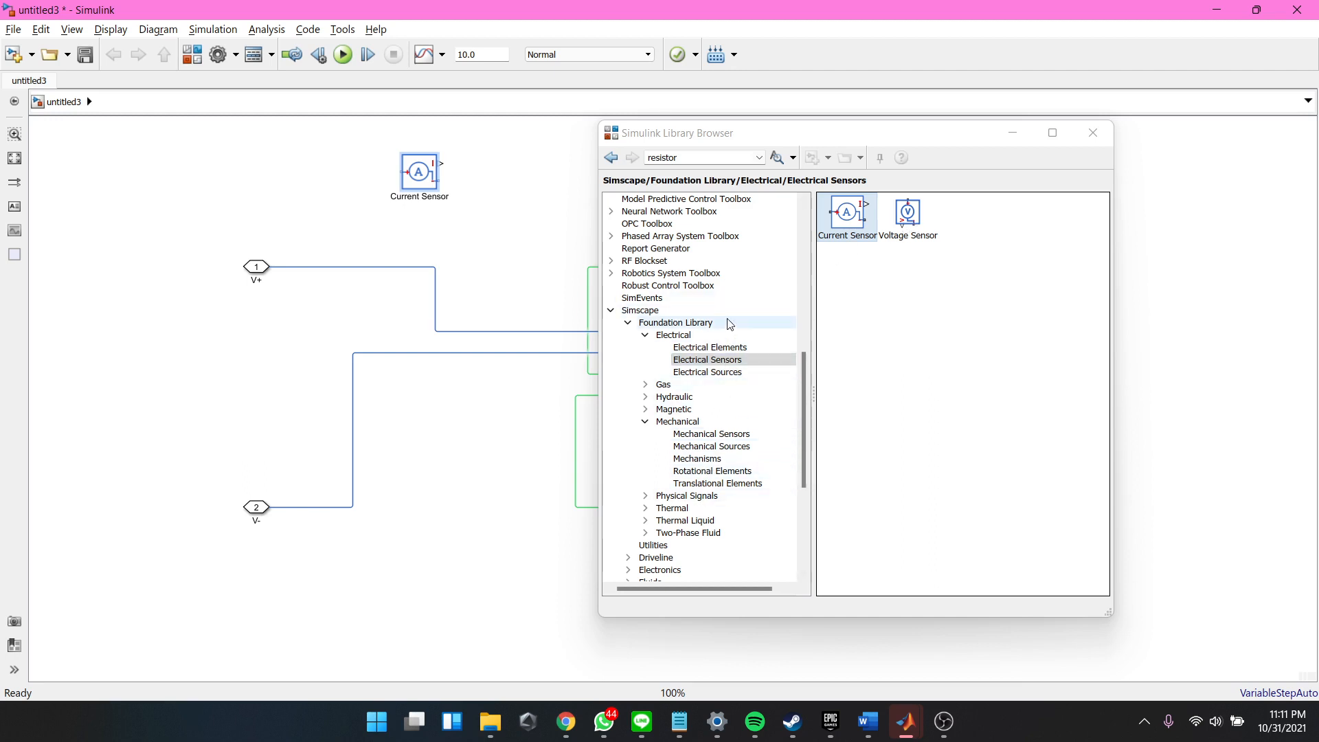
click(762, 373)
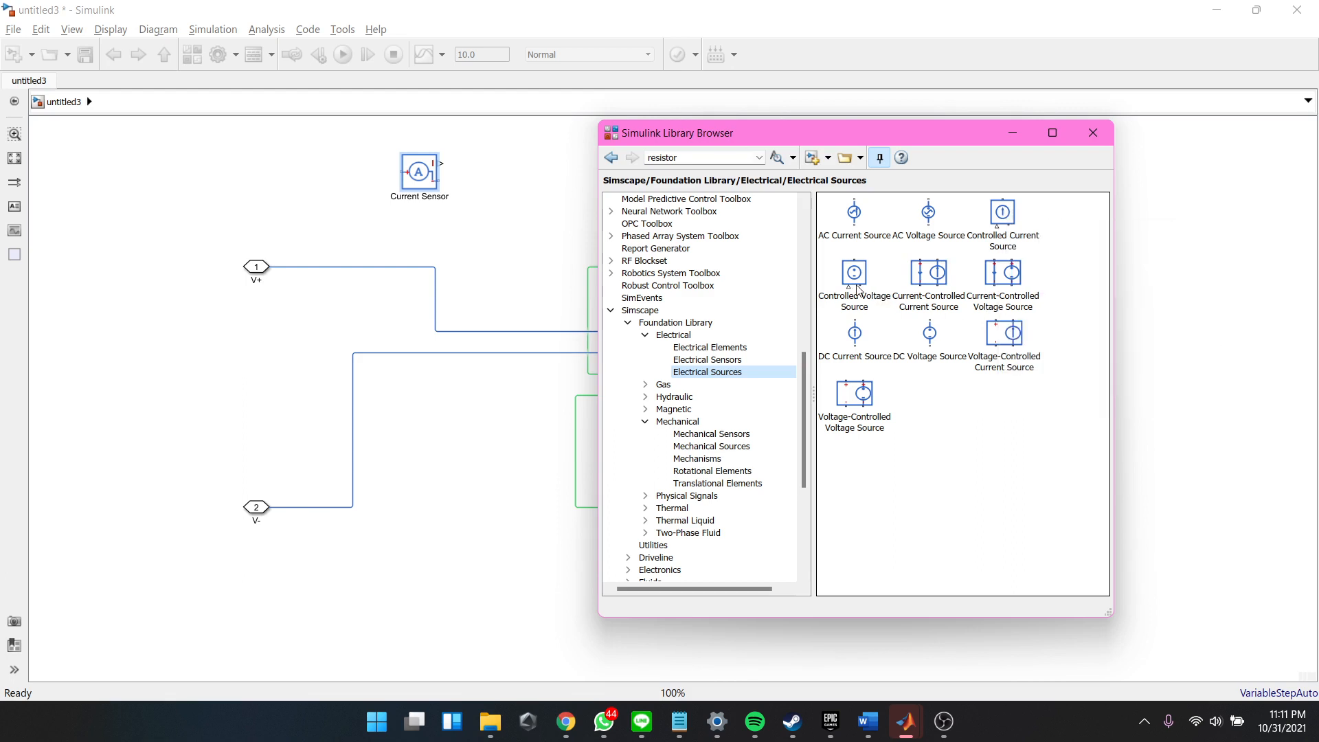
drag(856, 287, 271, 196)
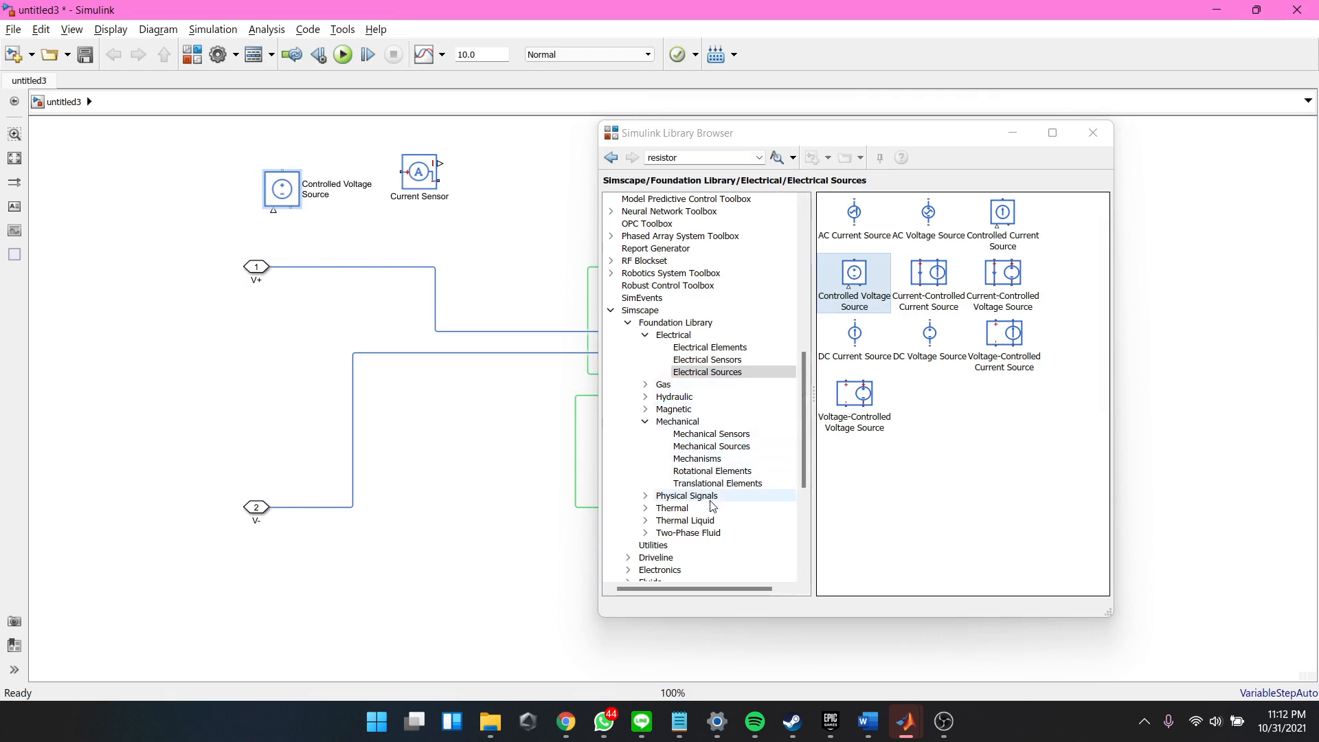
Step: Add a PS-Simulink Converter beside port V+ and three Simulink-PS Converters beyond ports R and C
click(669, 546)
drag(927, 234, 141, 270)
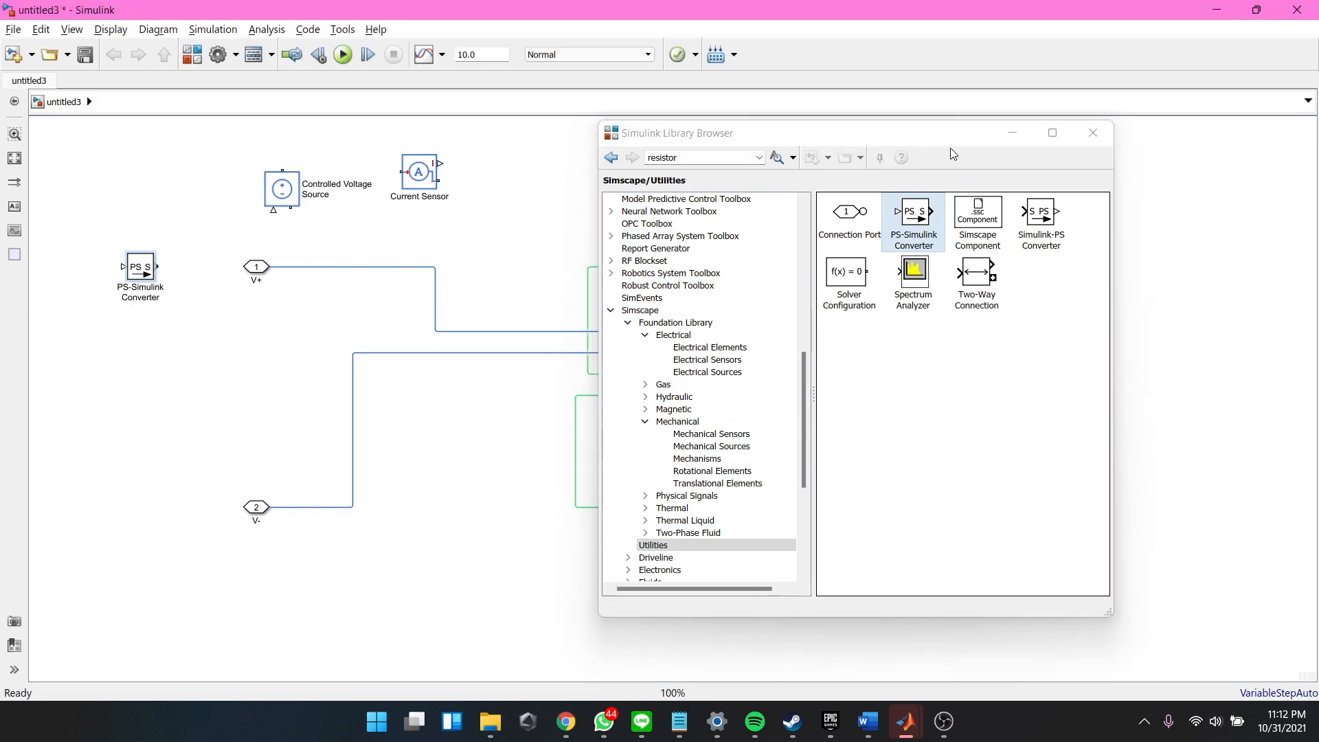
drag(937, 137, 600, 135)
drag(772, 237, 1100, 215)
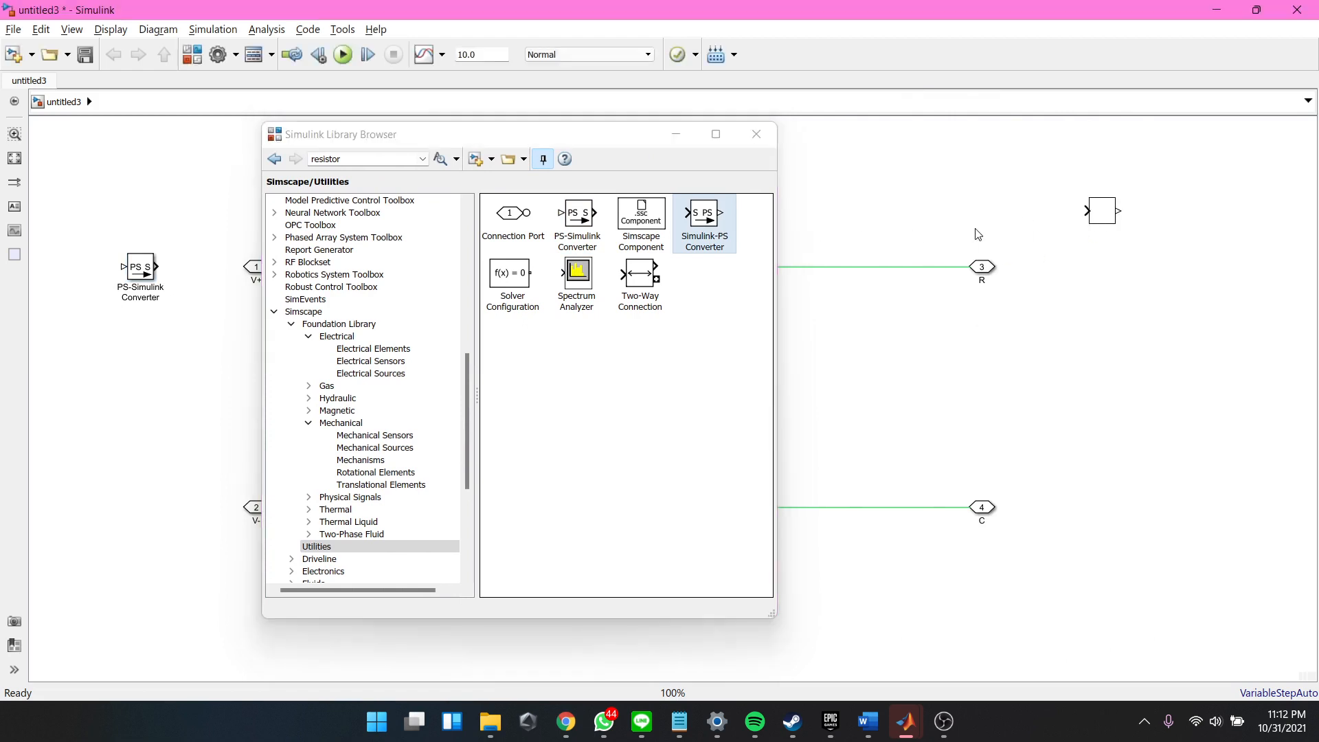
drag(704, 217, 1091, 454)
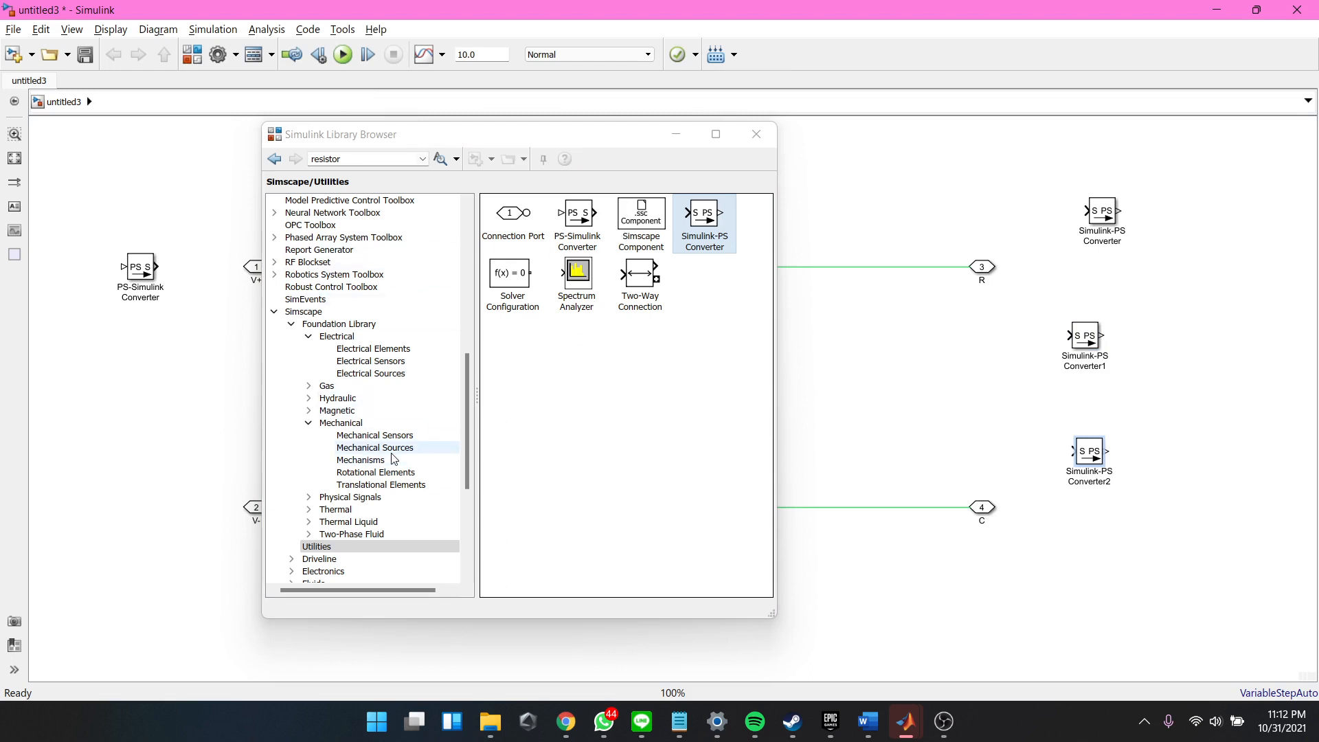
Step: Add an Electrical Reference below the circuit and an Ideal Rotational Motion Sensor beside the DC Motor subsystem
click(375, 349)
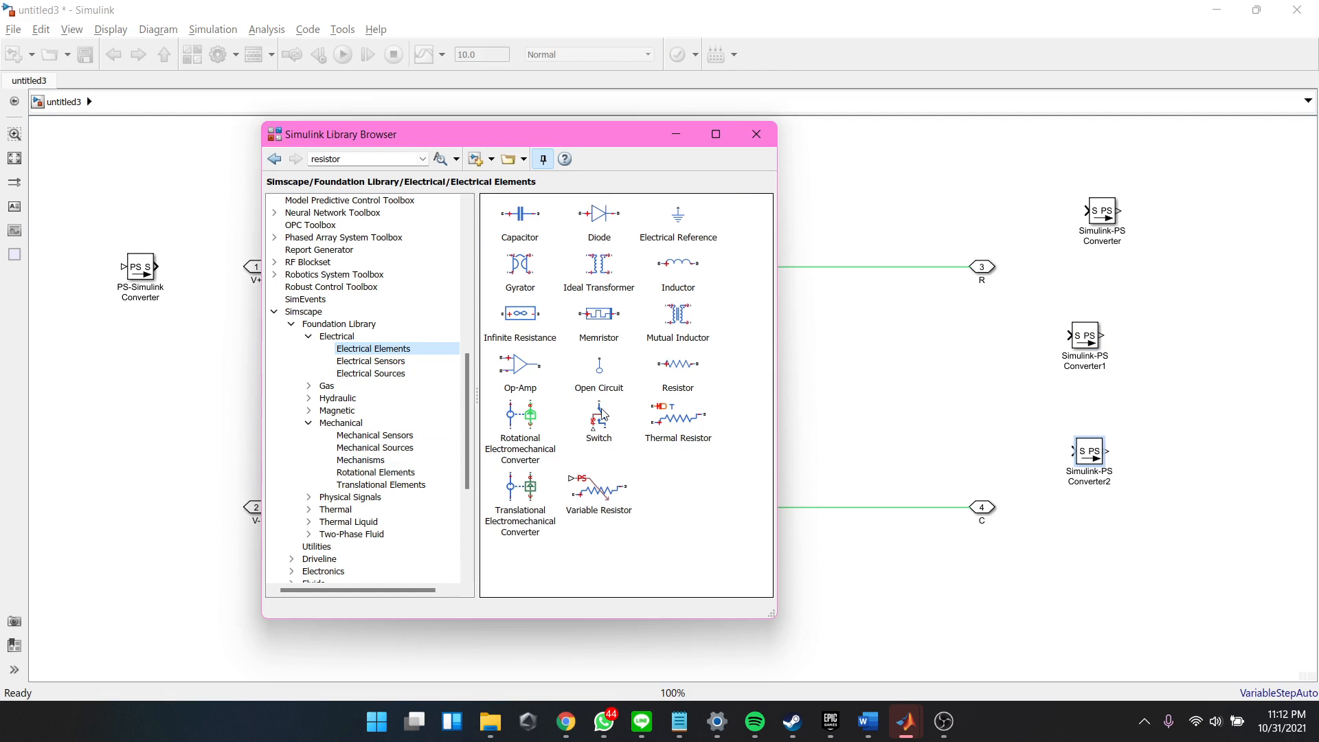
drag(678, 218, 840, 604)
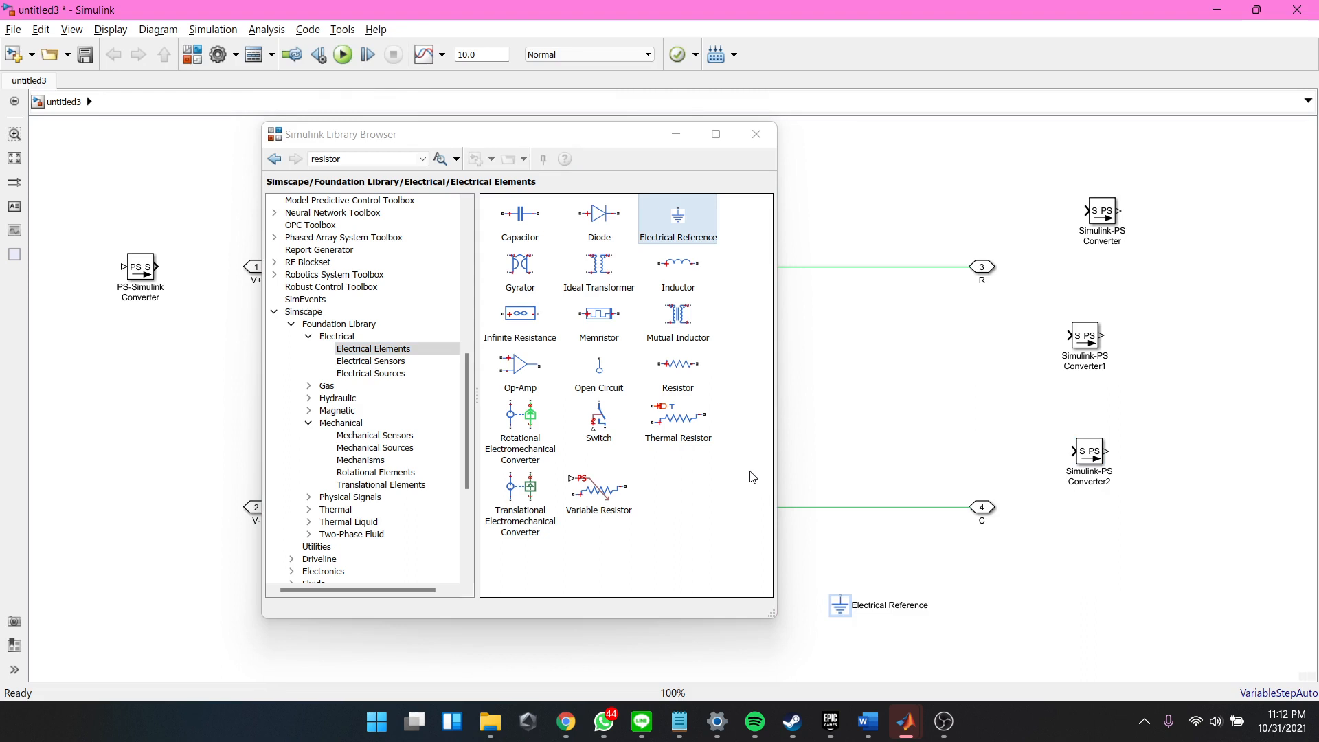
click(402, 447)
click(408, 436)
click(410, 450)
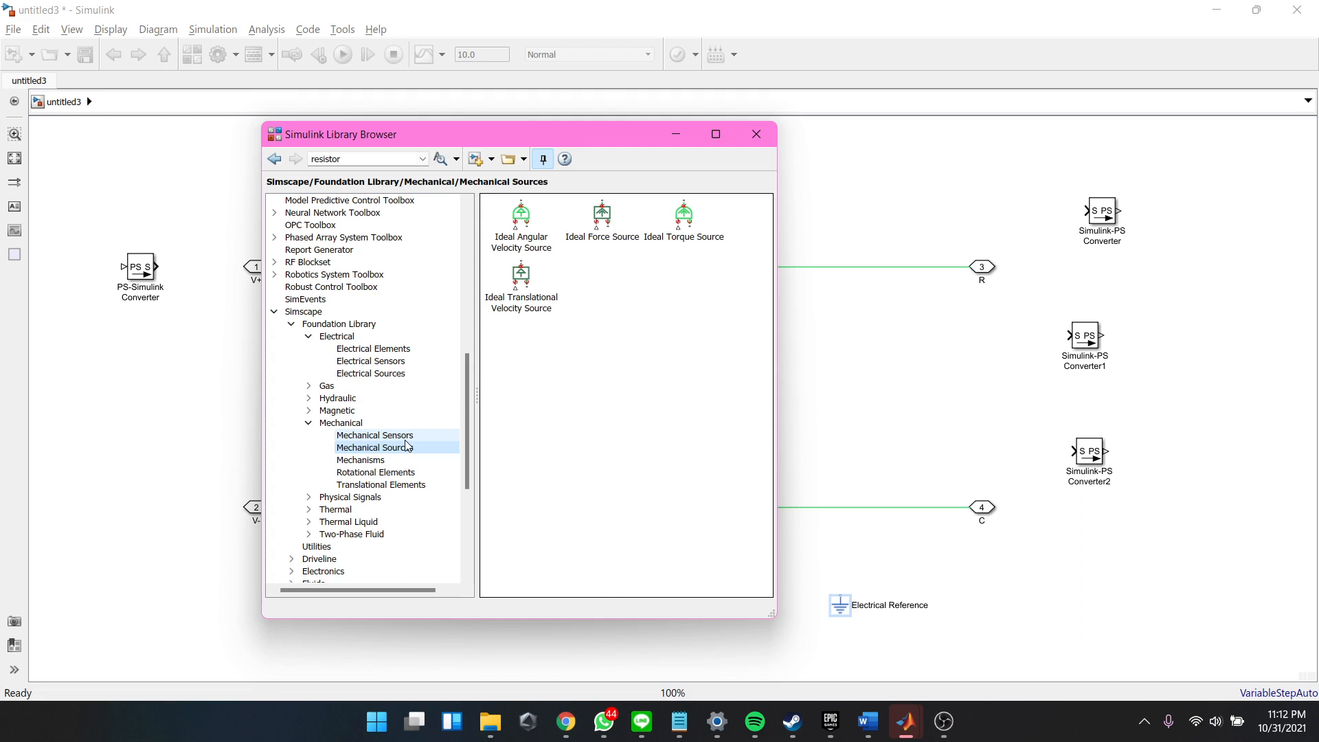
click(406, 437)
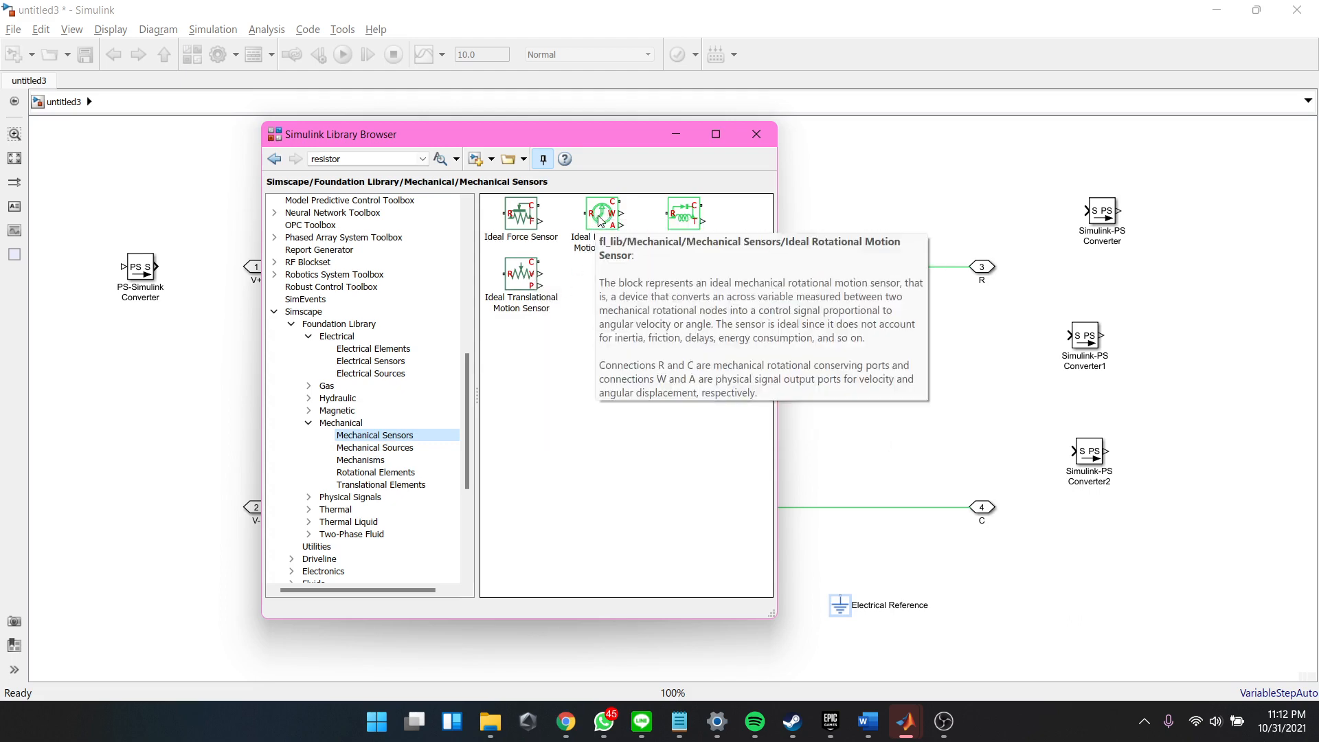
drag(602, 219, 808, 392)
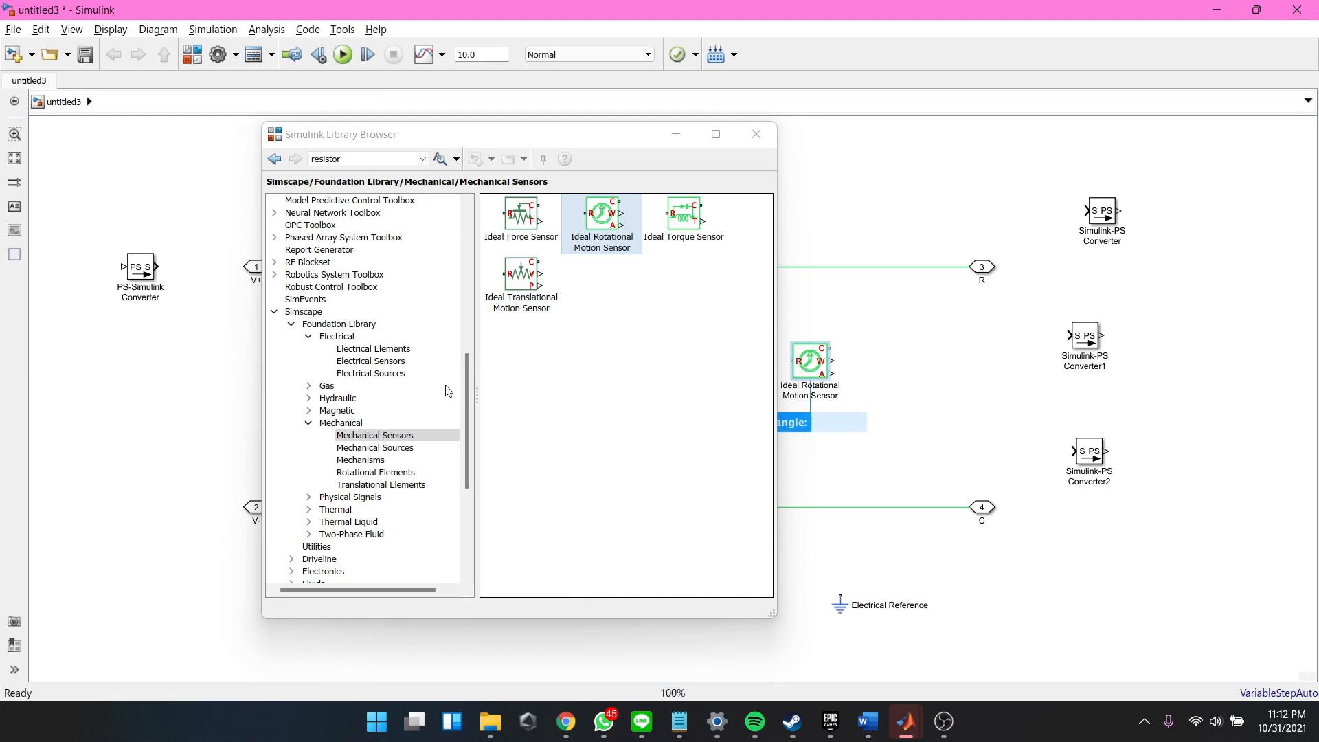
Step: Add an In1 block below the PS-Simulink Converter and three Out1 blocks beside the Simulink-PS Converters
drag(464, 398, 466, 251)
click(347, 213)
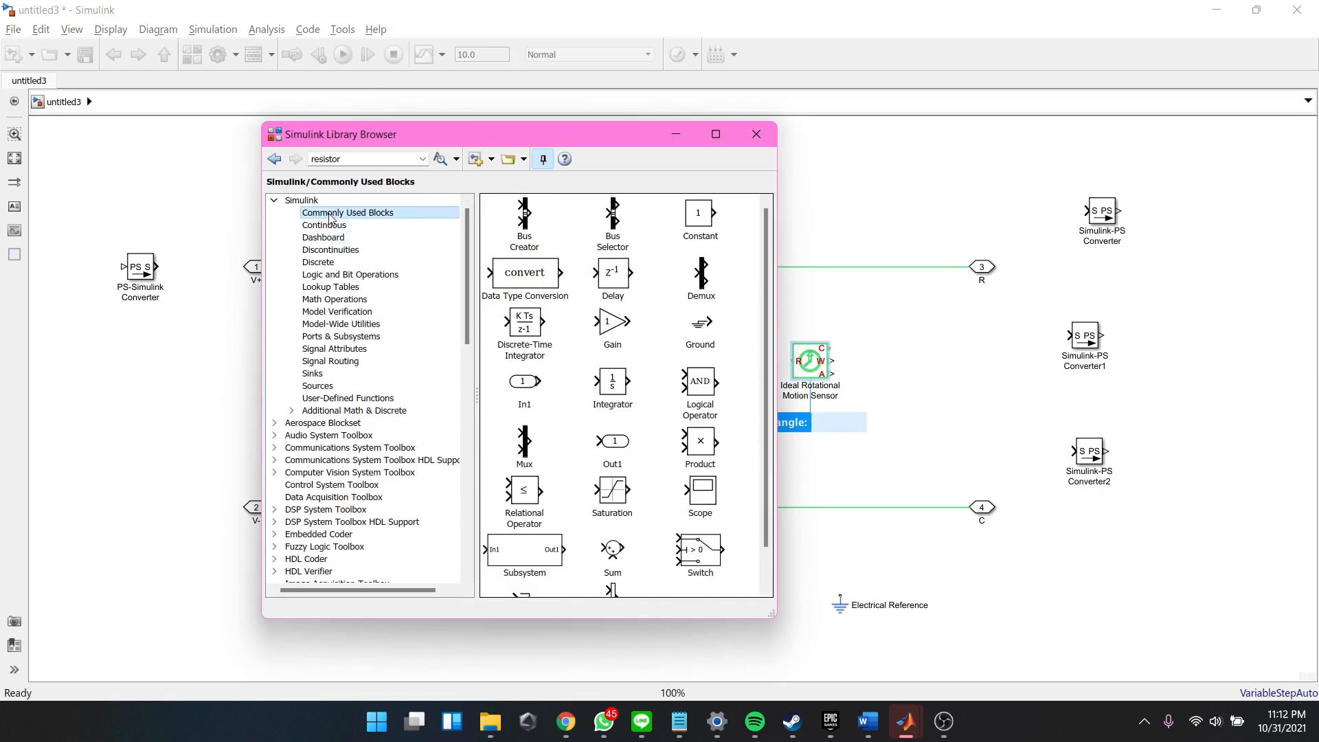
drag(522, 384, 158, 356)
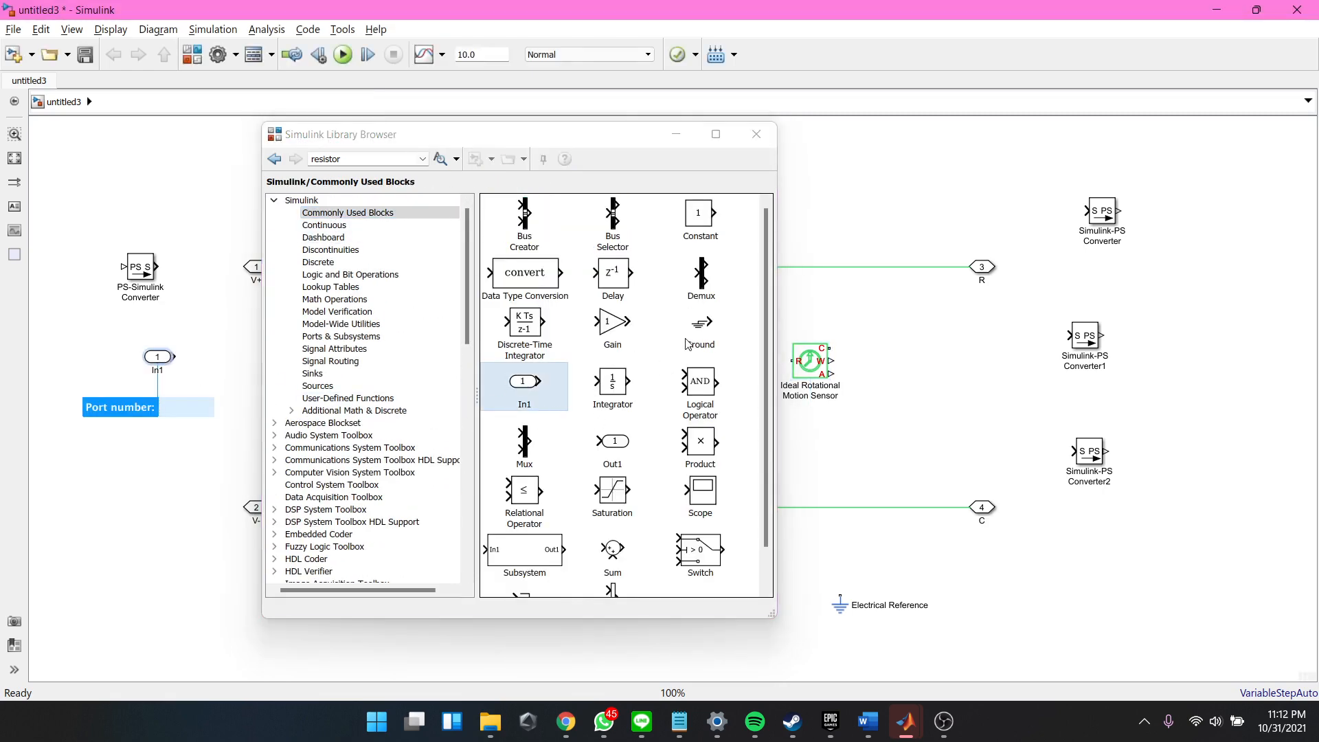
drag(613, 443, 1183, 250)
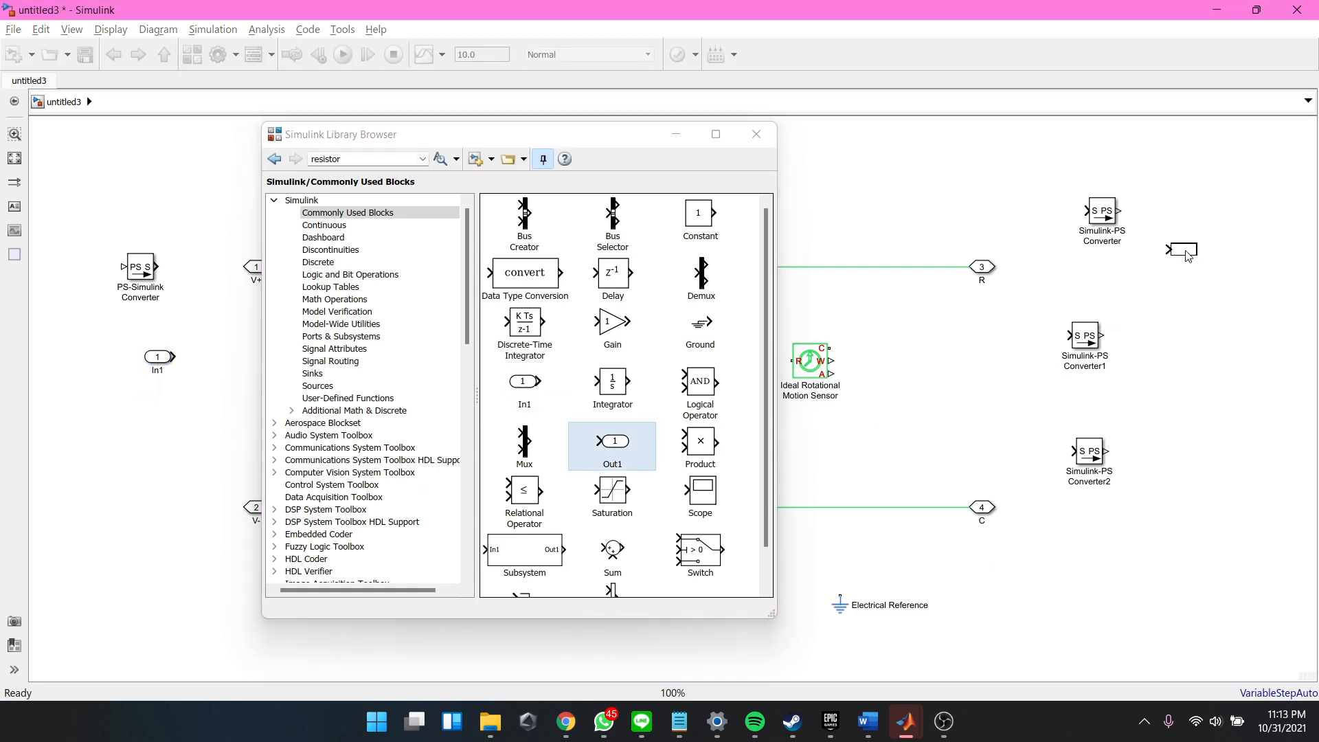
drag(648, 453, 1210, 494)
click(683, 138)
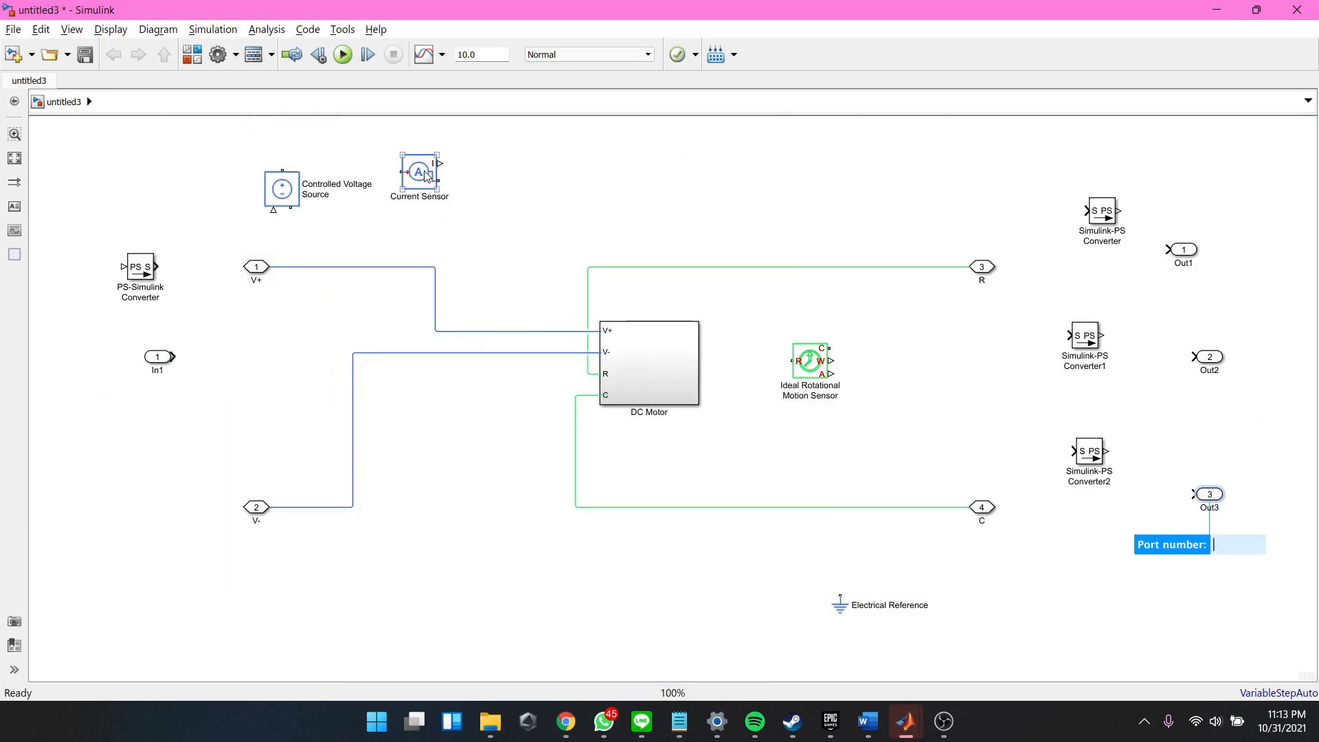
Step: Replace port V+ with the Current Sensor on the motor's V+ line and wire the Controlled Voltage Source to the sensor
drag(428, 176, 406, 236)
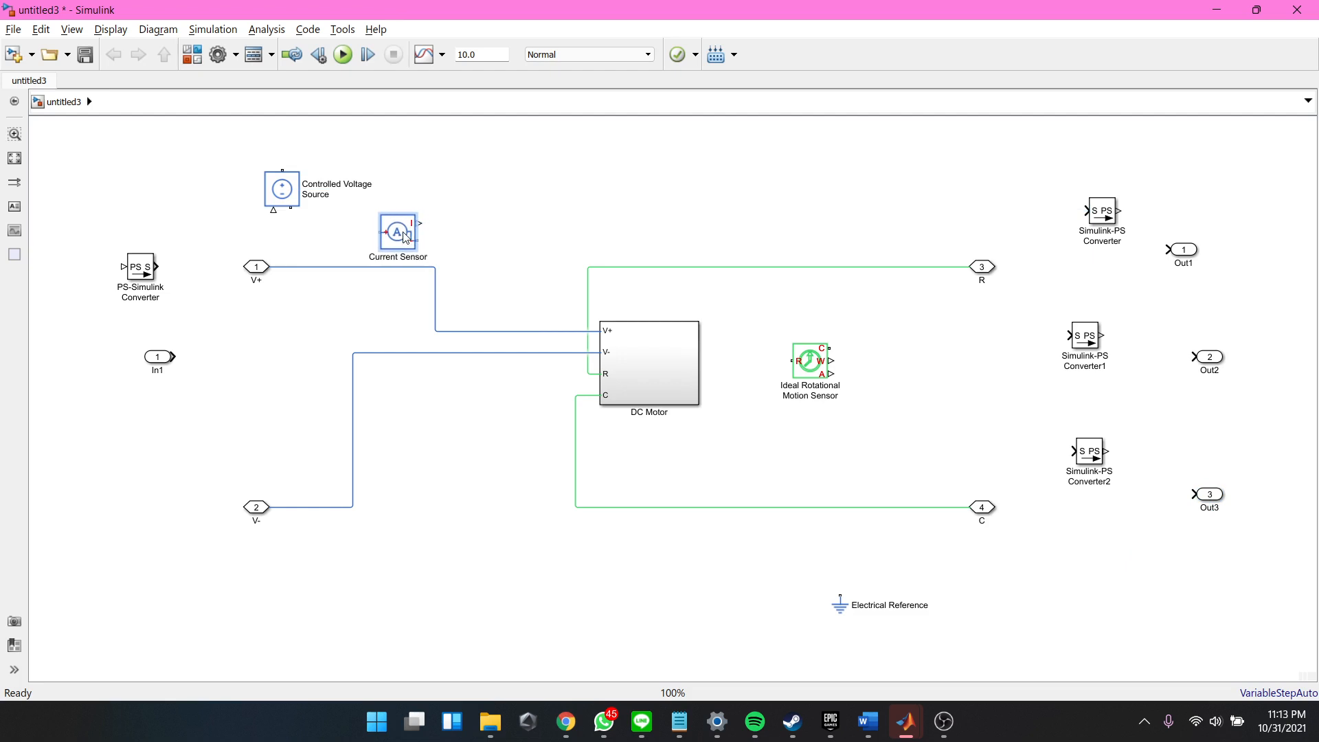
click(263, 274)
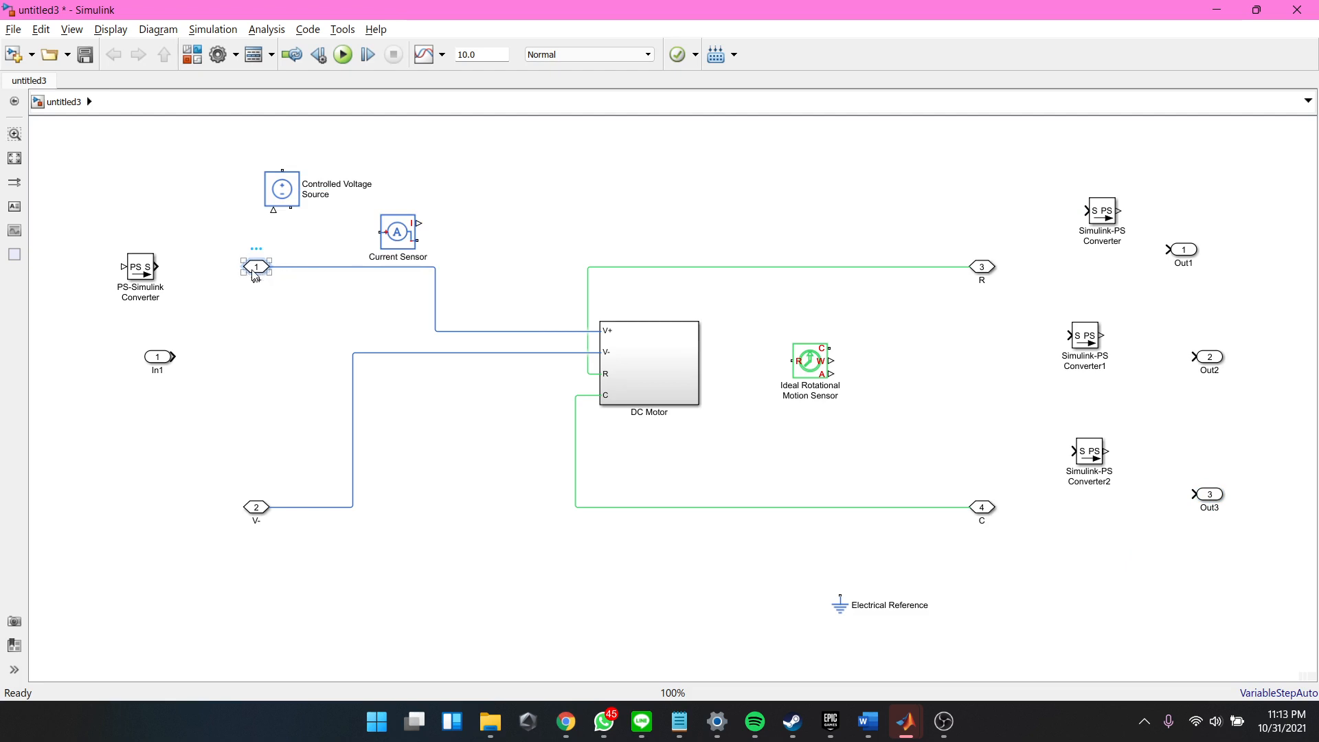
key(Delete)
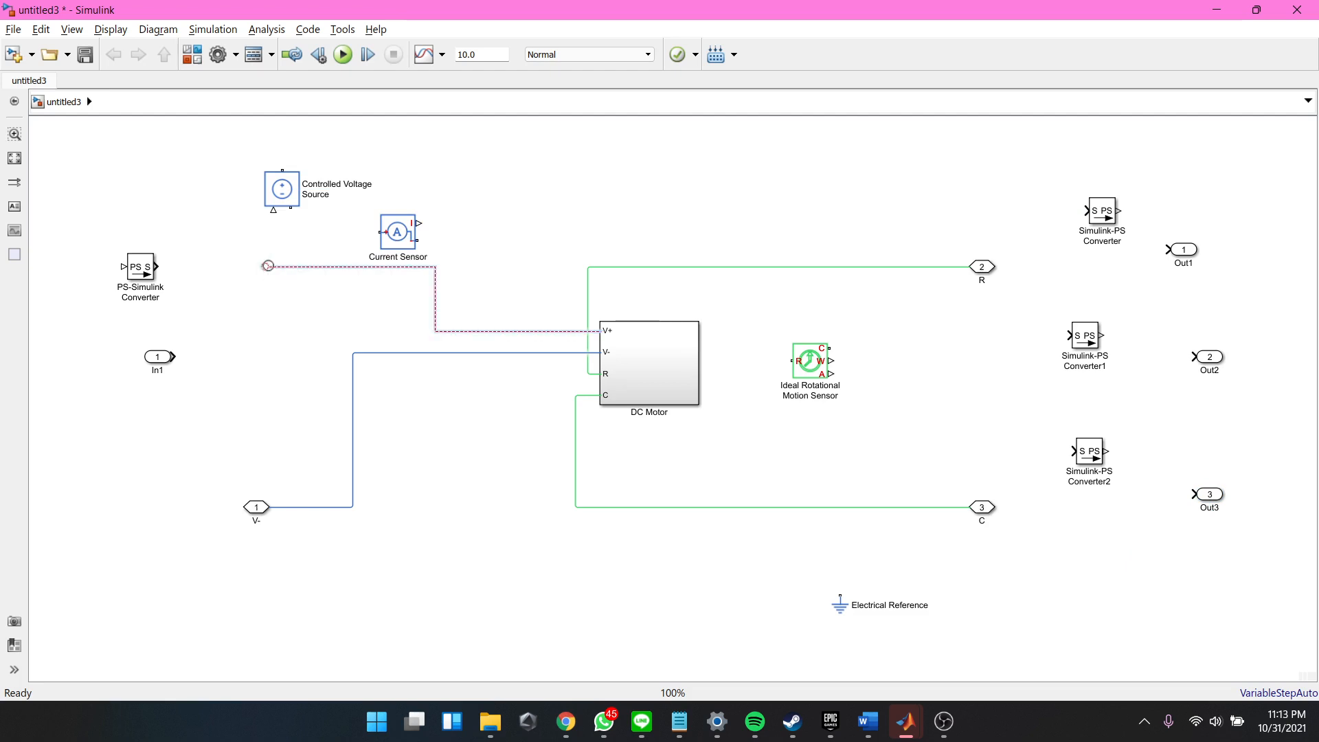
drag(268, 265, 349, 263)
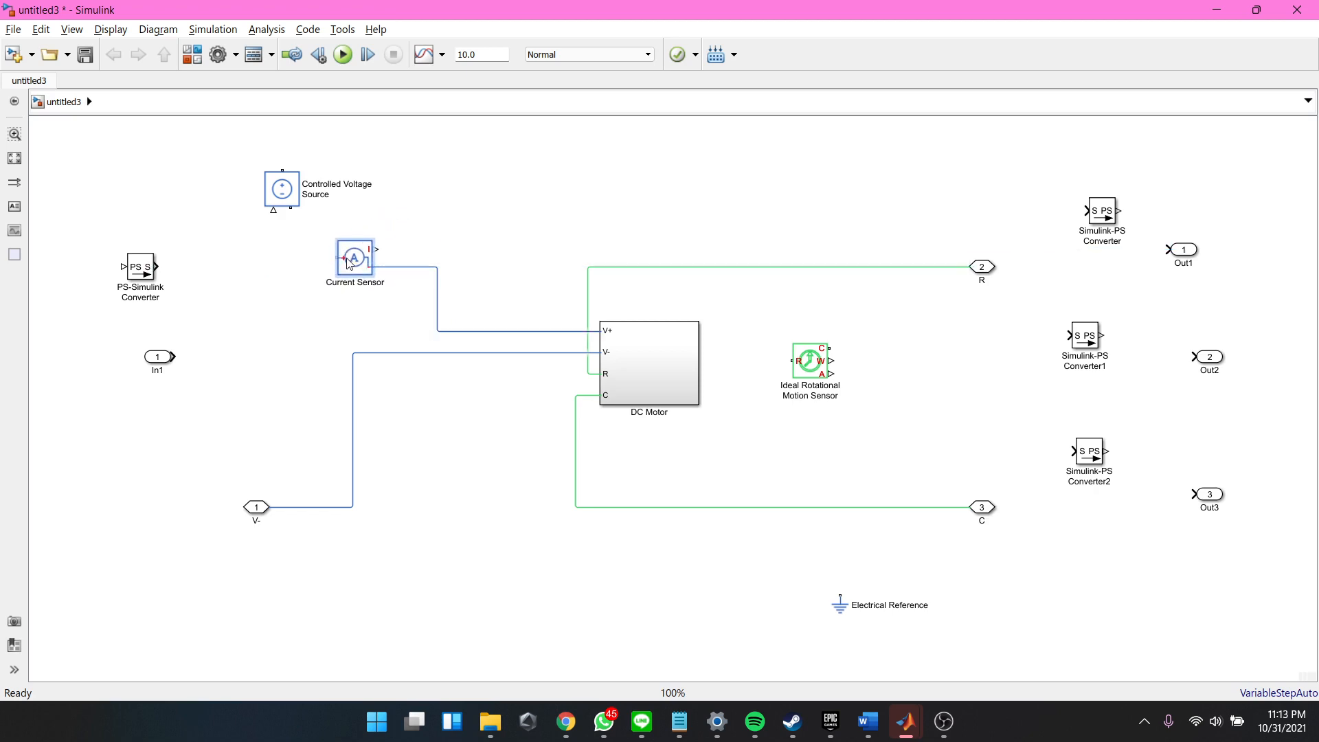
mouse_move(292, 193)
mouse_down()
mouse_move(266, 369)
mouse_move(270, 276)
mouse_move(335, 256)
mouse_up()
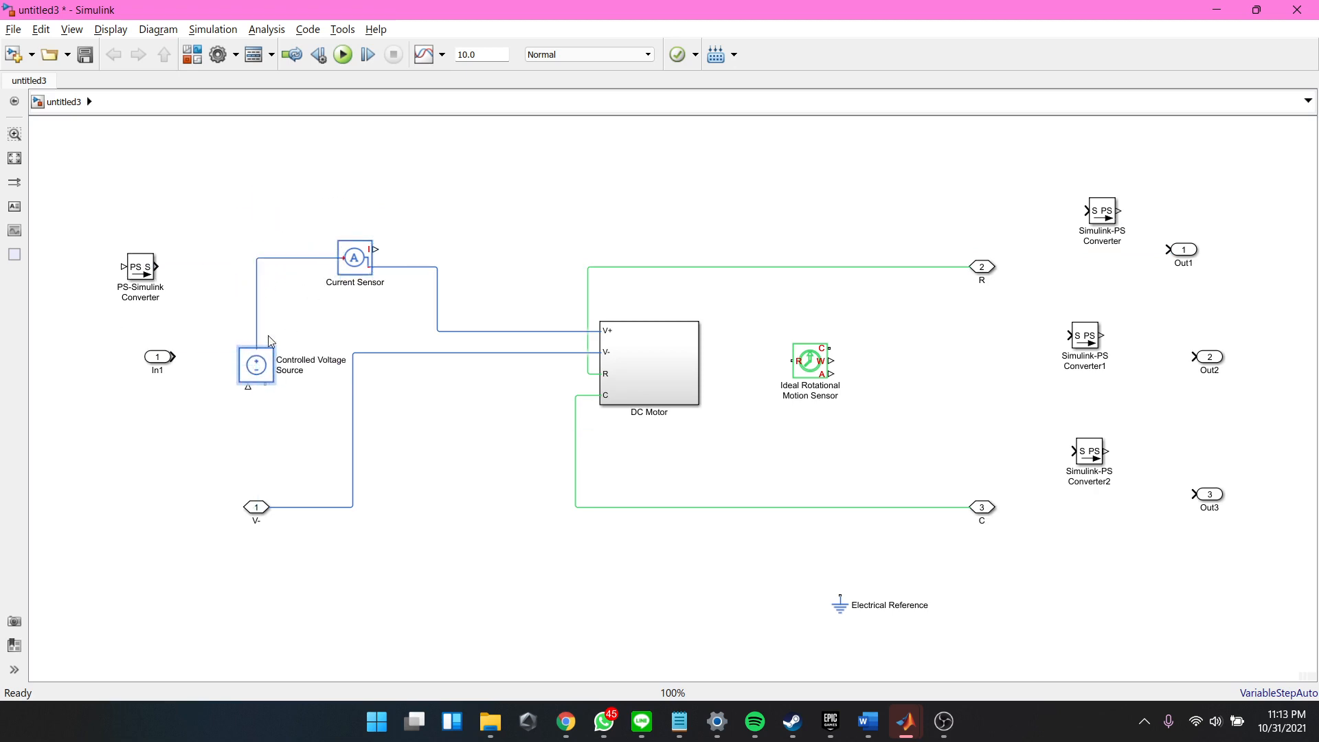
Step: Move the In1 block farther from the Controlled Voltage Source and rename it Voltage
drag(157, 357, 102, 395)
double_click(101, 409)
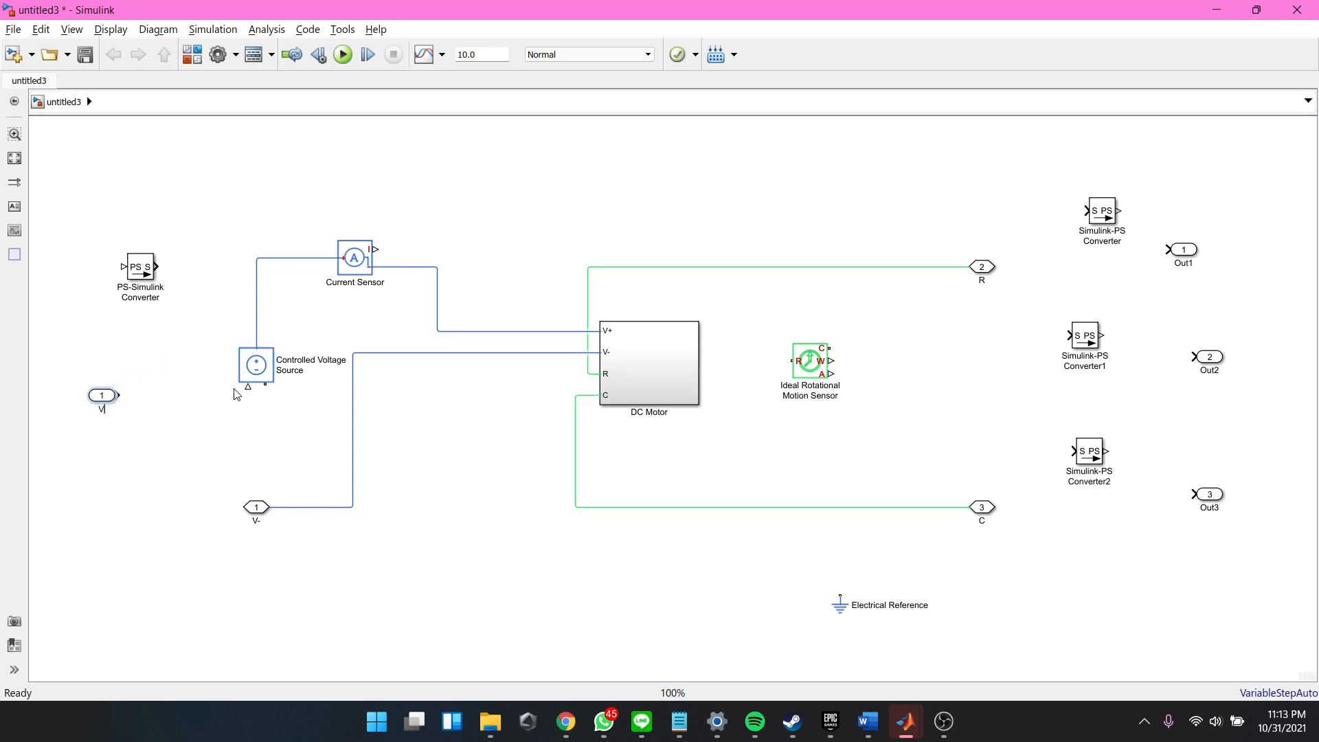
text(Voltage)
Step: Try to wire the Voltage input through the PS-Simulink Converter to the Controlled Voltage Source's control port
click(103, 396)
mouse_move(140, 273)
mouse_down()
mouse_move(170, 401)
mouse_move(114, 385)
mouse_move(156, 397)
mouse_move(94, 402)
mouse_up()
click(110, 397)
click(104, 397)
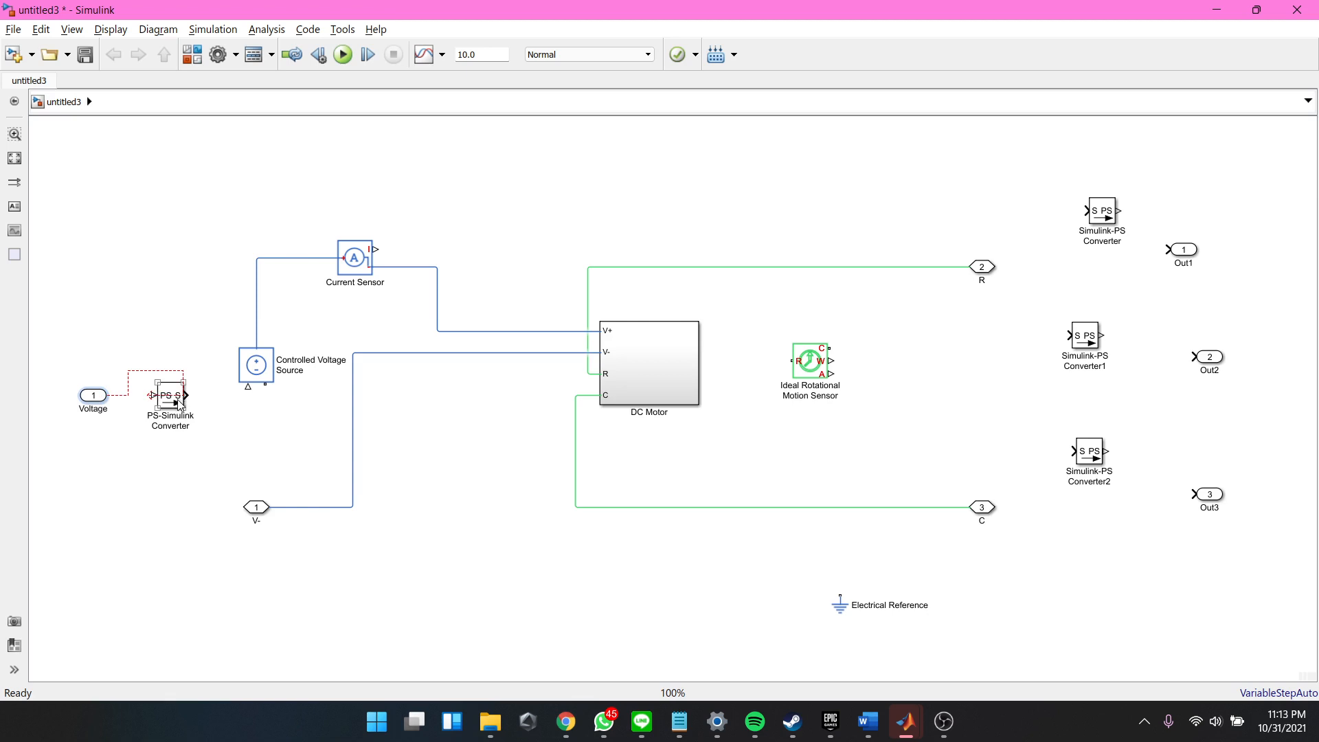
click(132, 396)
key(Delete)
click(180, 407)
drag(187, 398, 247, 387)
click(216, 395)
key(Delete)
Step: Replace the PS-Simulink Converter beside the Voltage input with a Simulink-PS Converter and wire it between Voltage and the Controlled Voltage Source's control port
drag(171, 397, 806, 202)
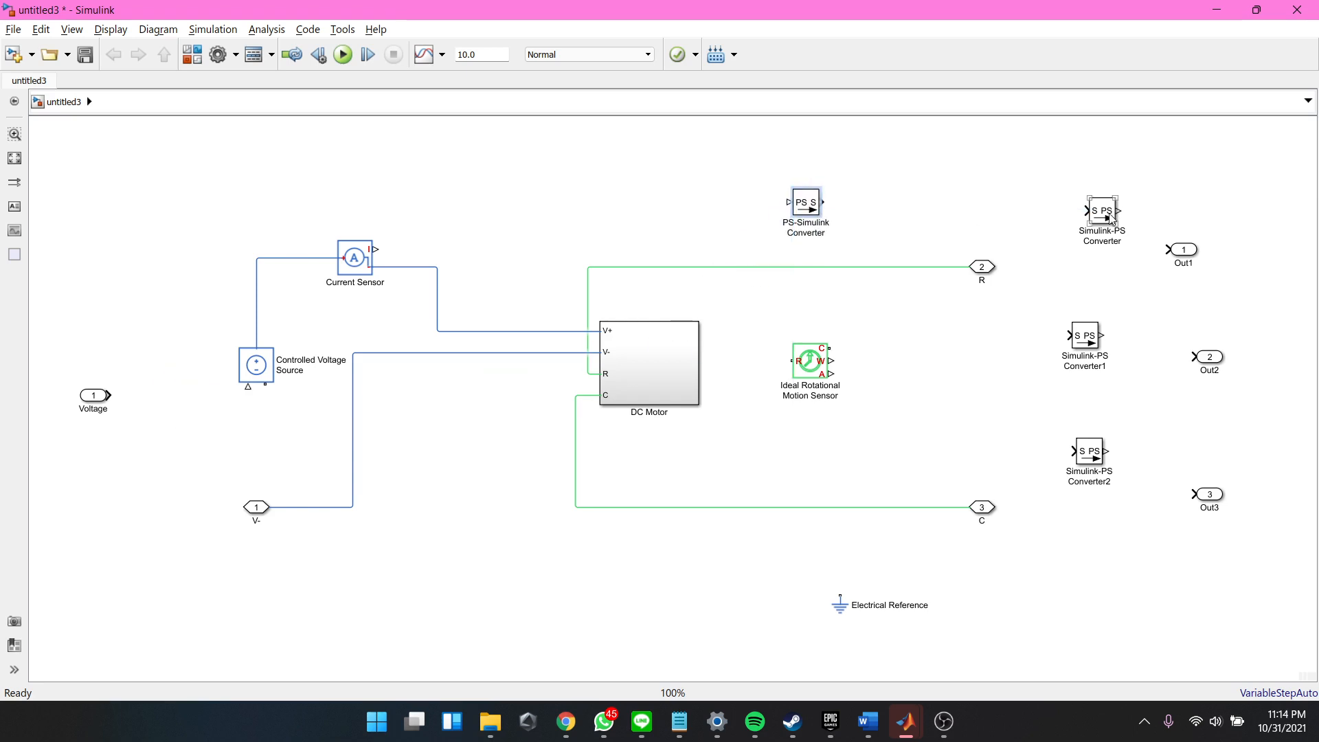
drag(1111, 219, 110, 395)
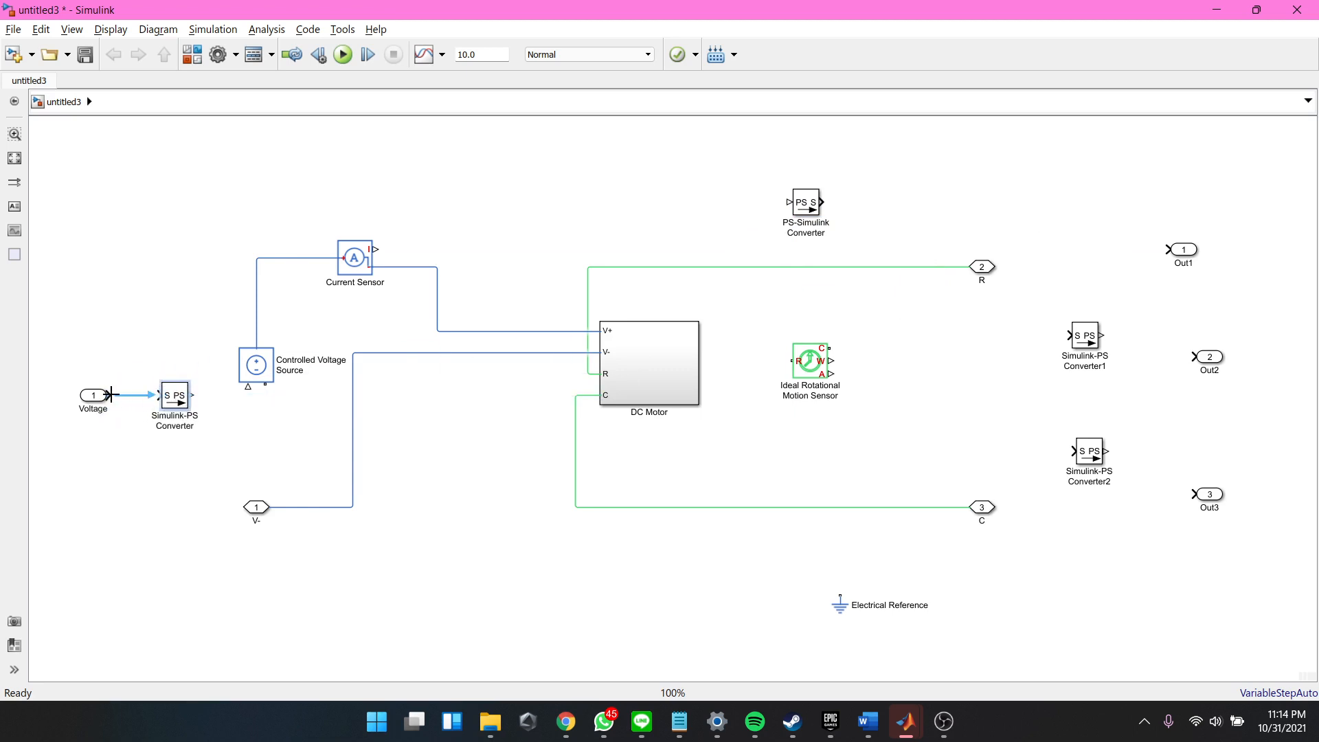
click(172, 398)
drag(193, 398, 249, 385)
Step: Delete the two unused Simulink-PS Converters near the output ports
key(Delete)
click(1093, 459)
key(Delete)
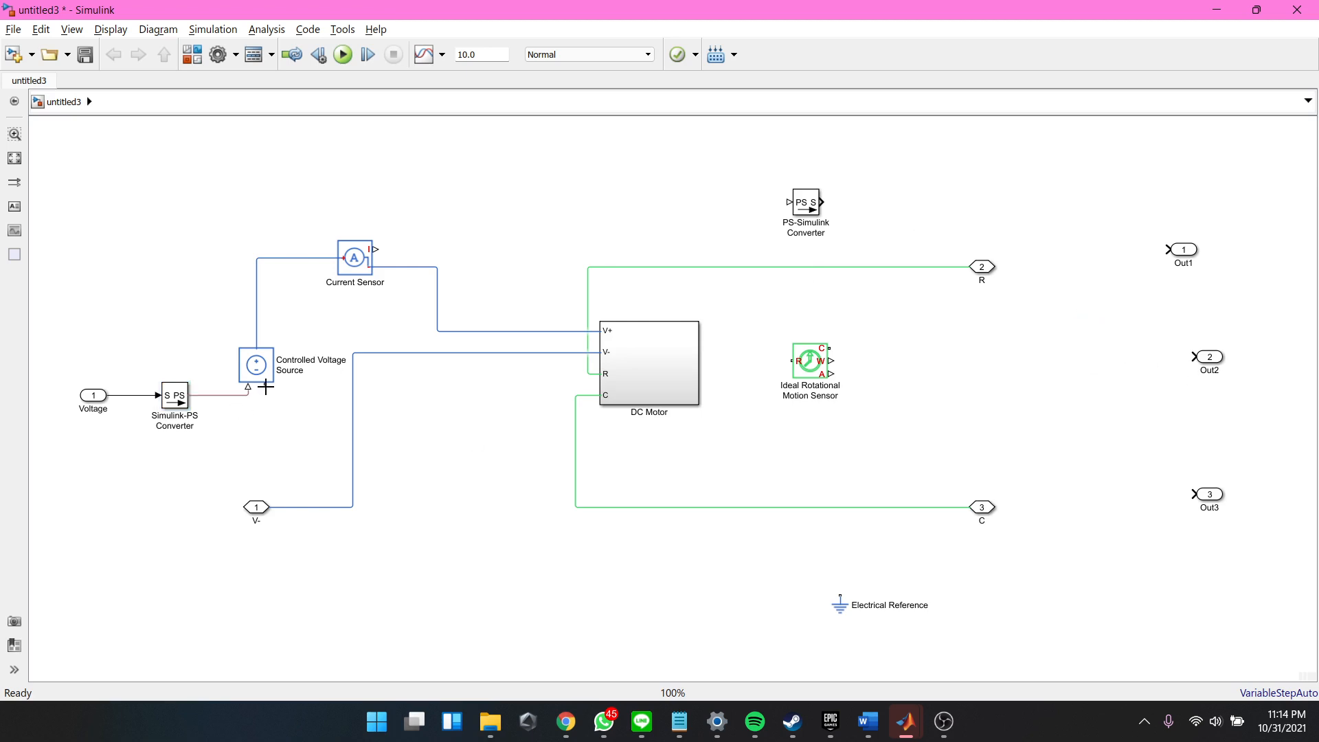
Step: Delete port V- and wire the DC Motor's V- line to the Controlled Voltage Source's negative terminal
mouse_move(266, 397)
mouse_down()
mouse_move(268, 413)
mouse_move(266, 379)
mouse_up()
key(ctrl+z)
click(266, 509)
key(Delete)
drag(270, 507, 266, 386)
click(658, 373)
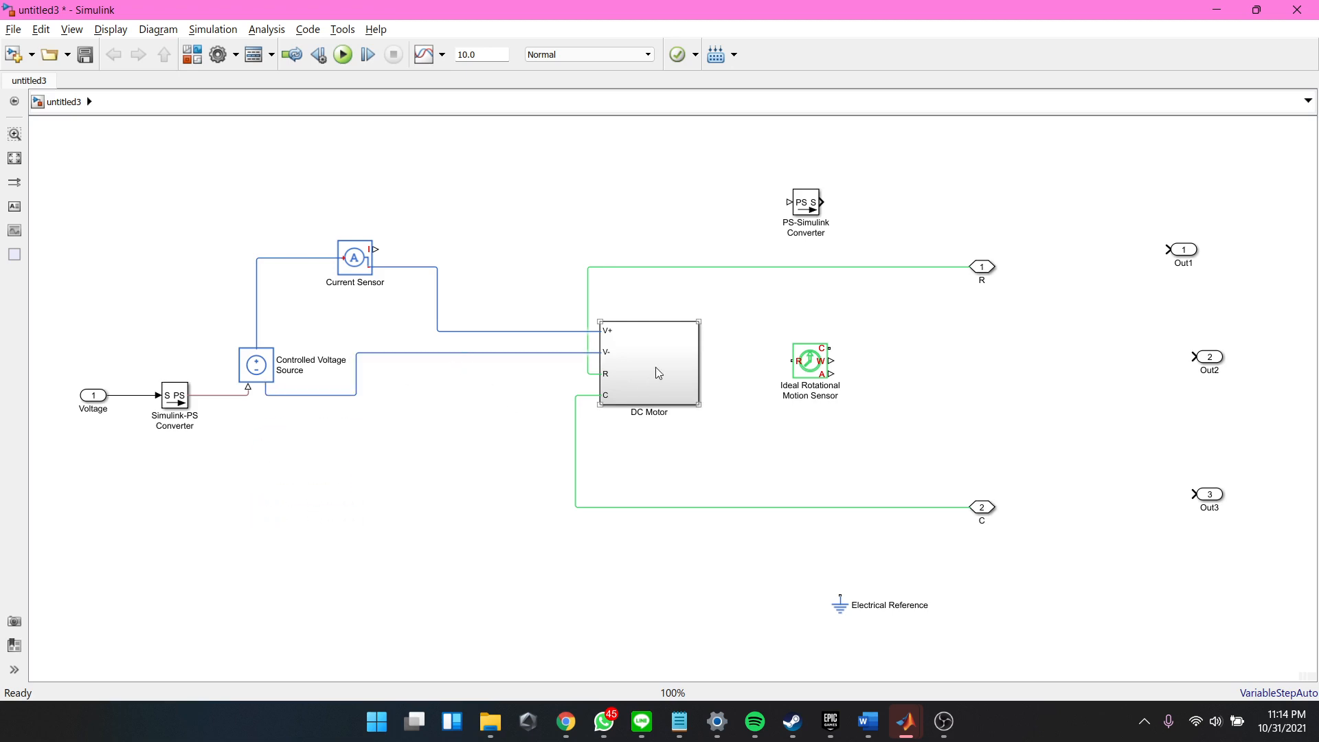
Step: Place the PS-Simulink Converter above the DC Motor and wire the Current Sensor's I output to it
click(881, 289)
drag(808, 210, 615, 218)
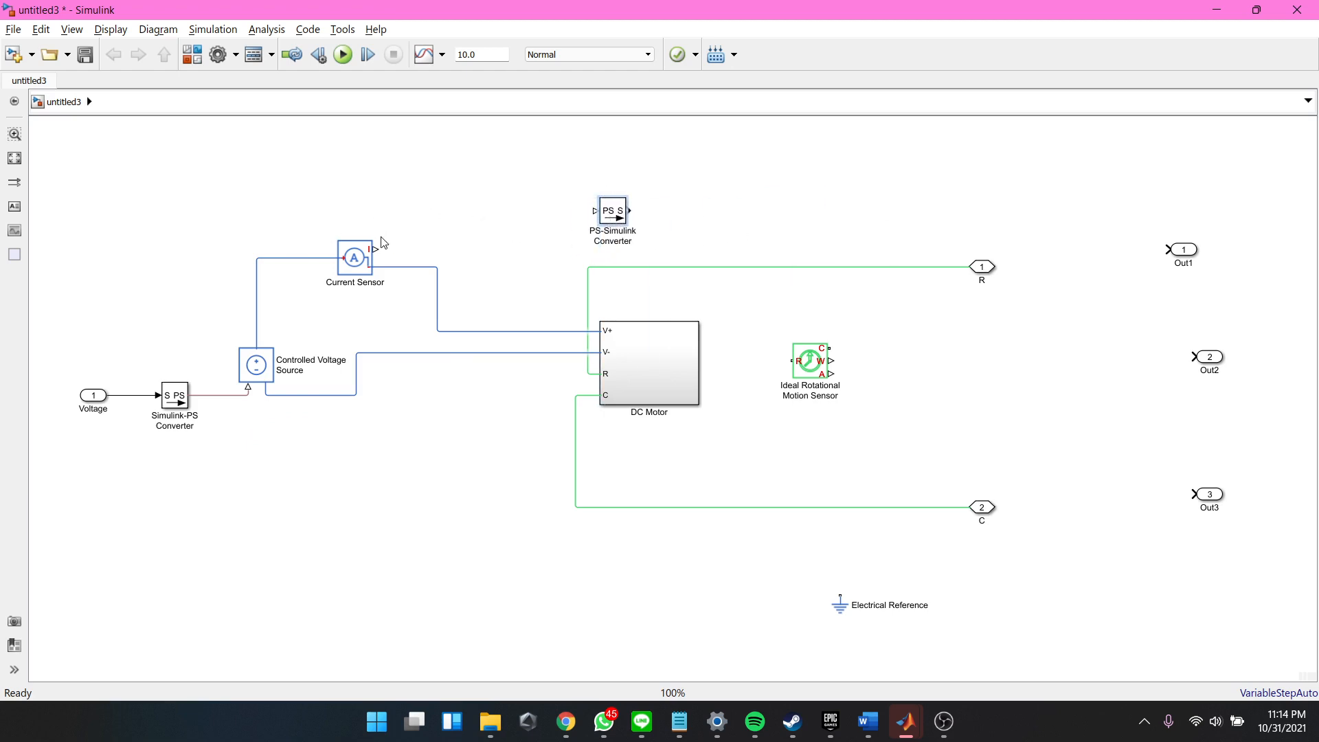
drag(377, 249, 592, 207)
Step: Align Out1 with the PS-Simulink Converter, rename it Current, and connect the converter's output to it
drag(1190, 255, 1185, 217)
double_click(1179, 224)
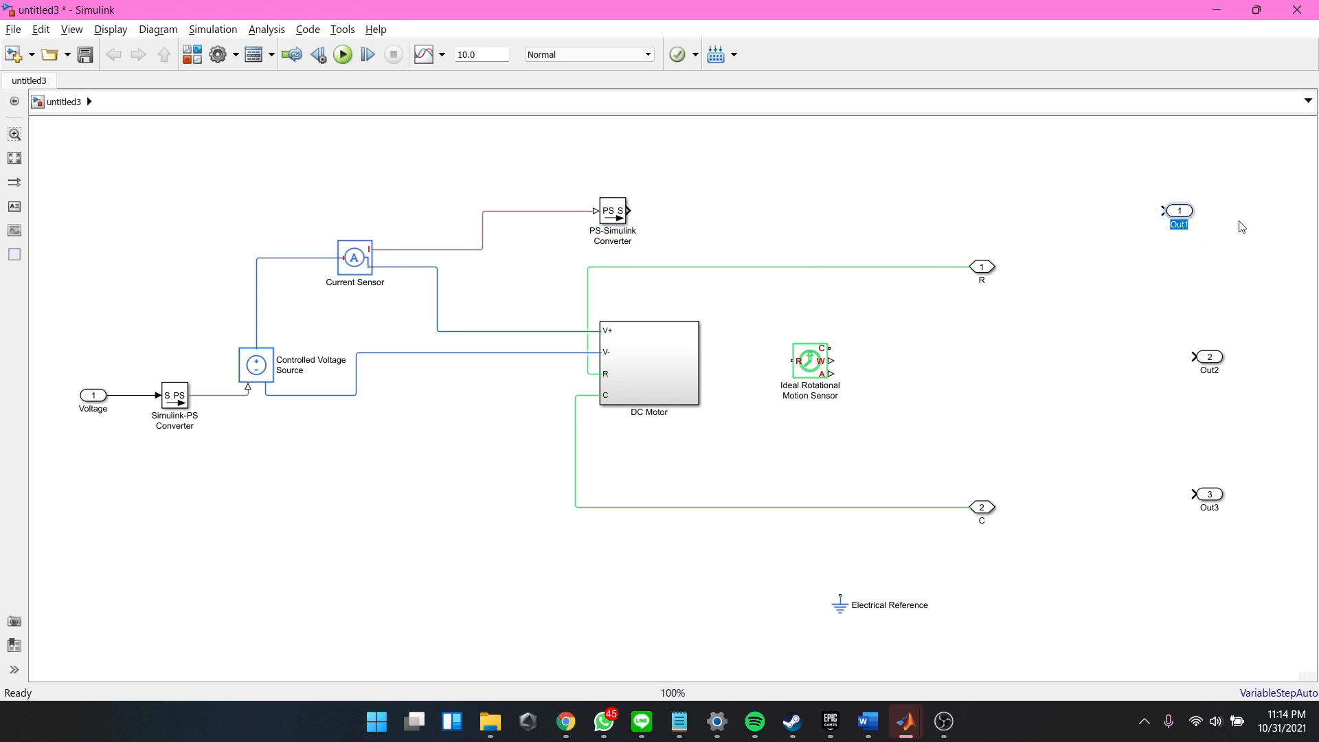
text(Current)
drag(628, 211, 1162, 211)
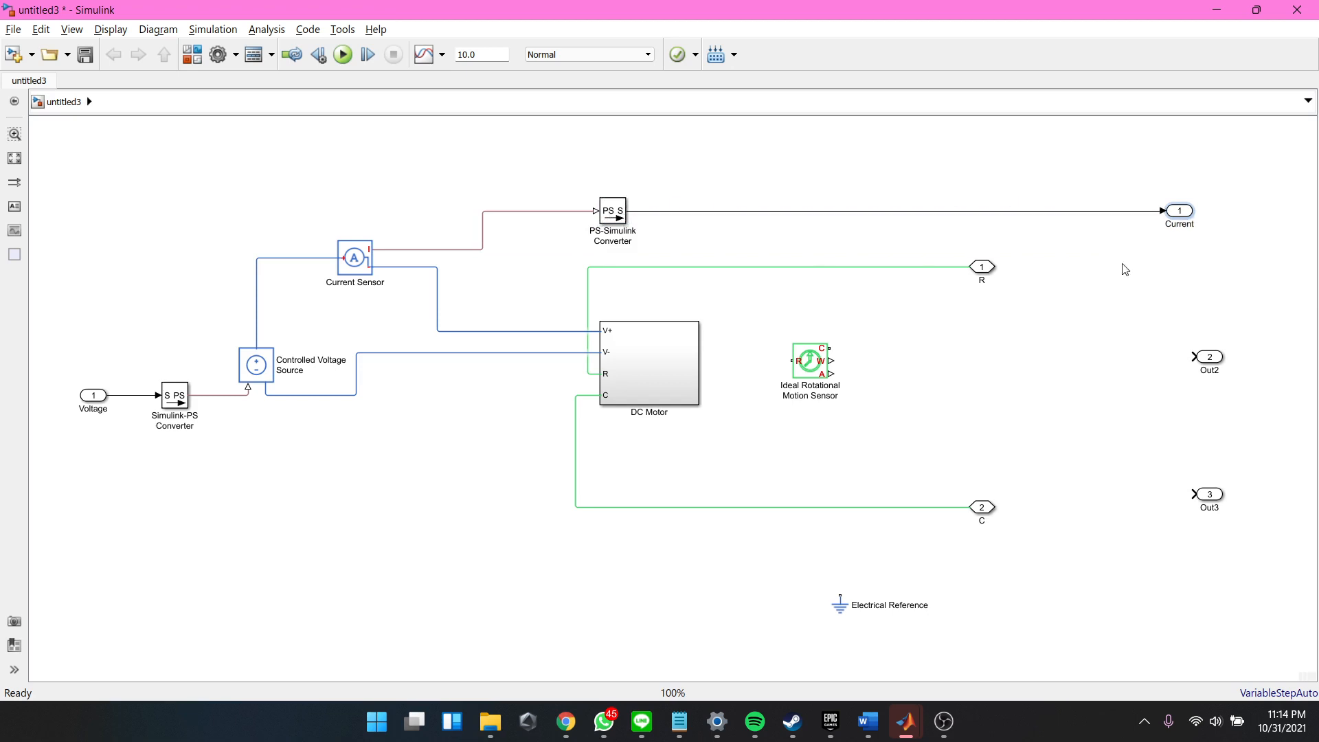
Step: Delete port R and rotate the Ideal Rotational Motion Sensor so that its R port faces up
click(969, 268)
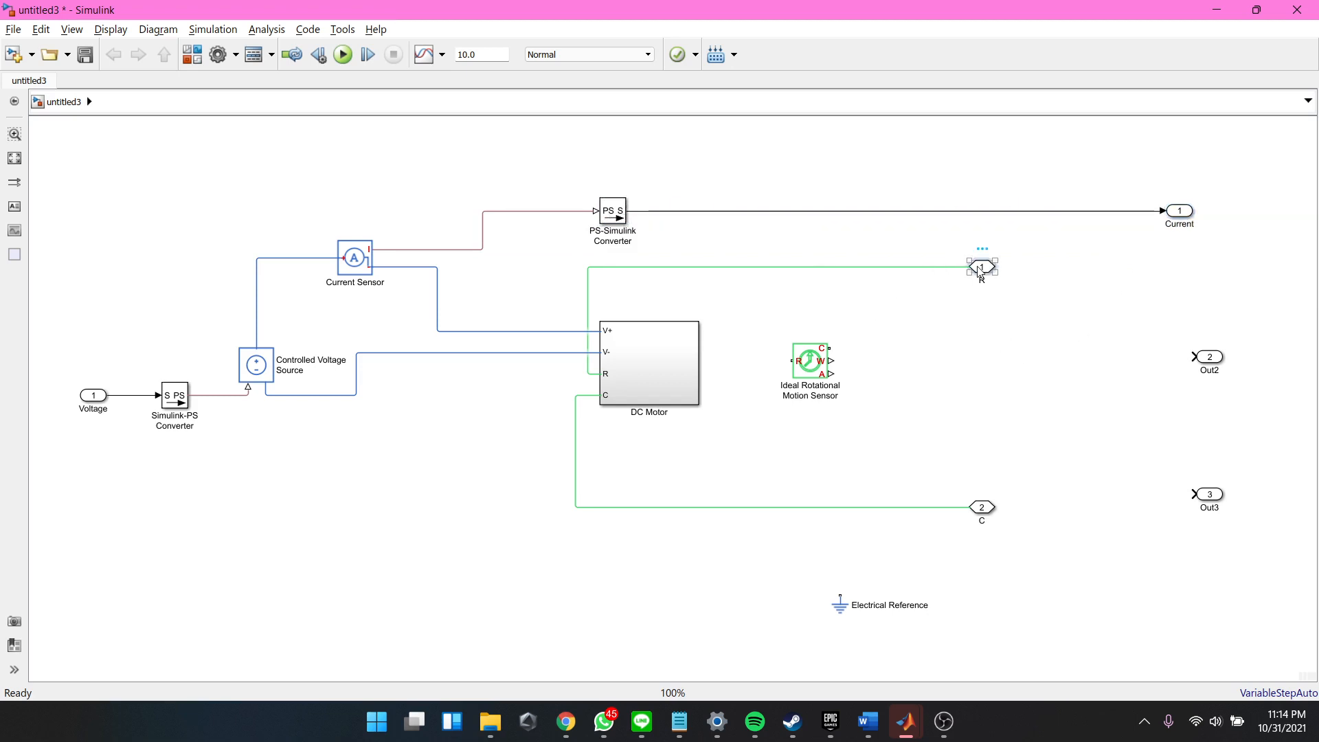
key(Delete)
click(816, 371)
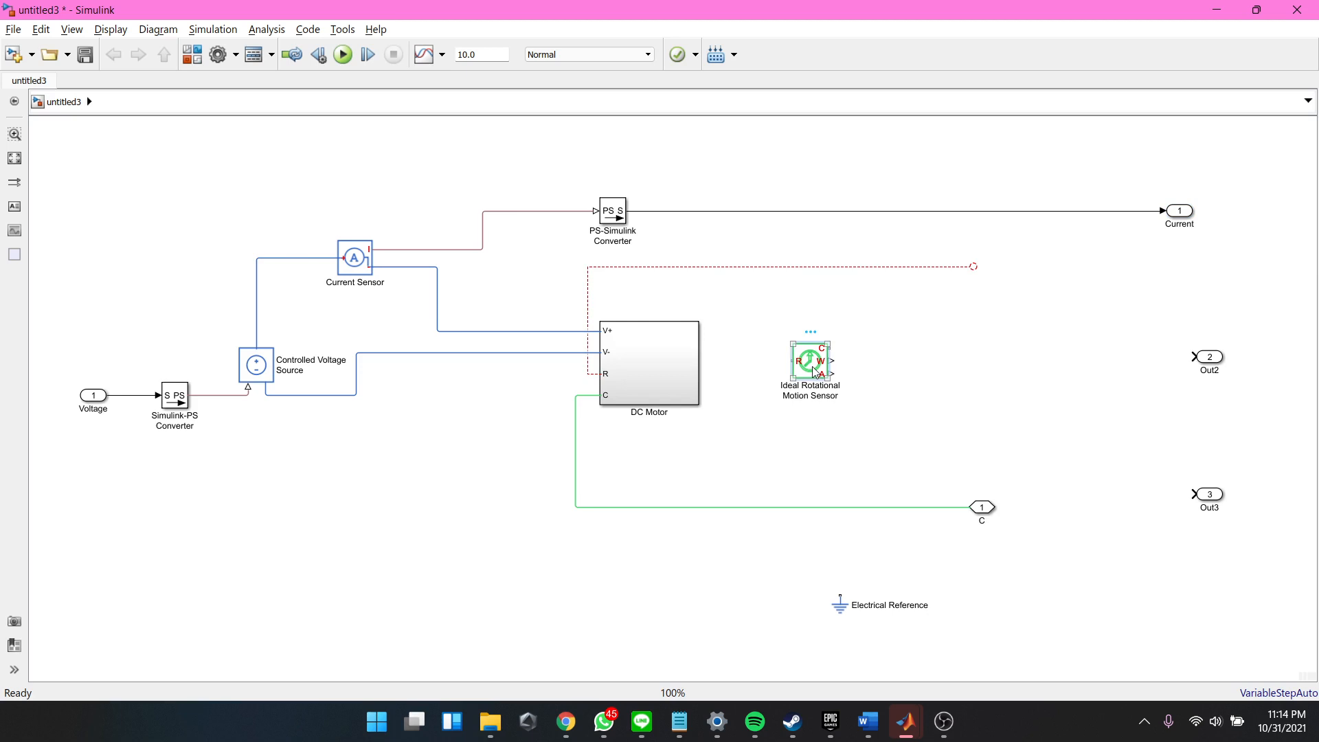
right_click(815, 371)
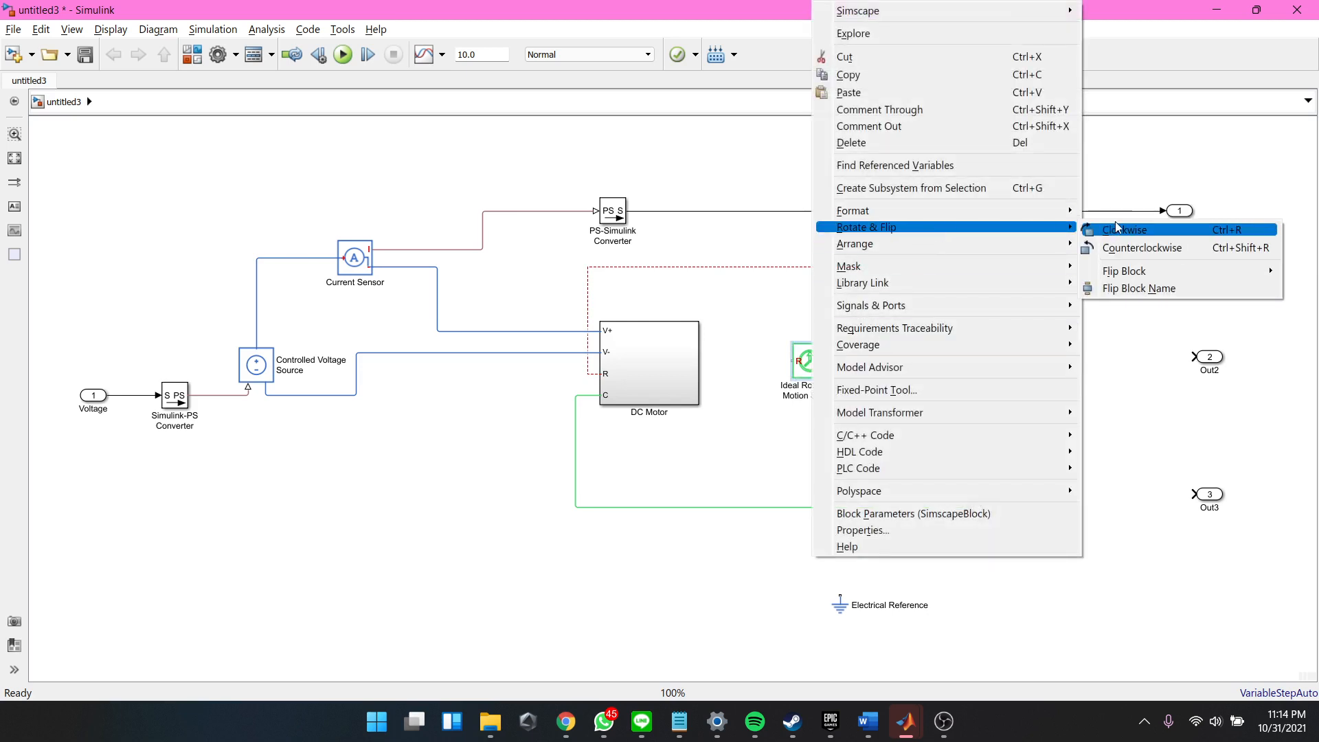
click(1127, 246)
right_click(811, 366)
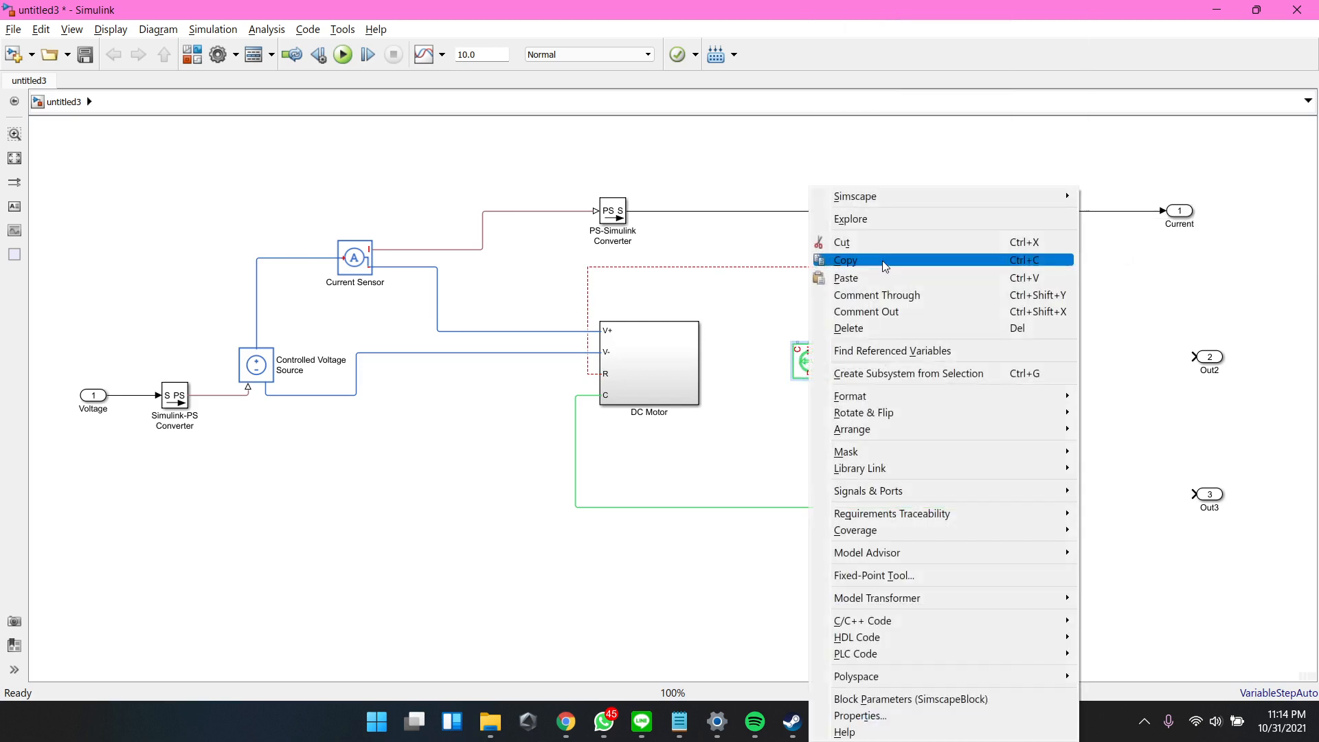
click(812, 374)
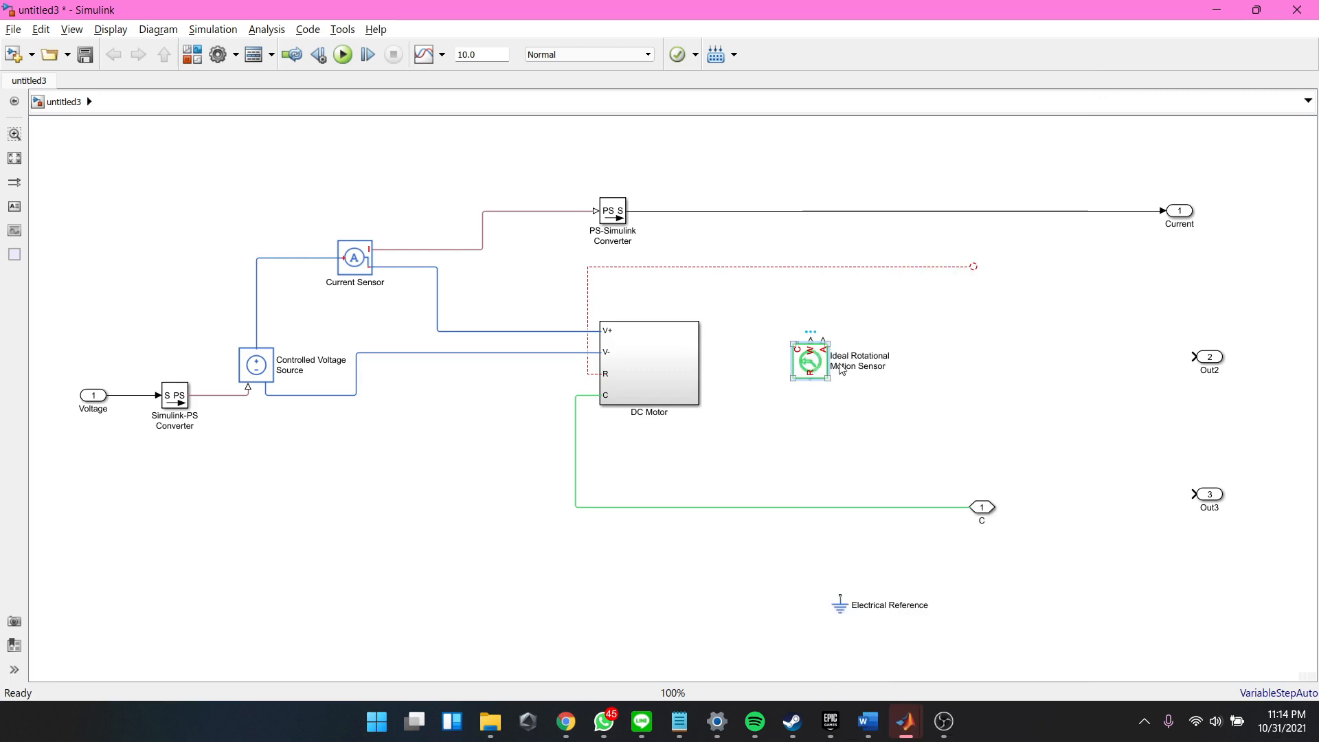
right_click(814, 369)
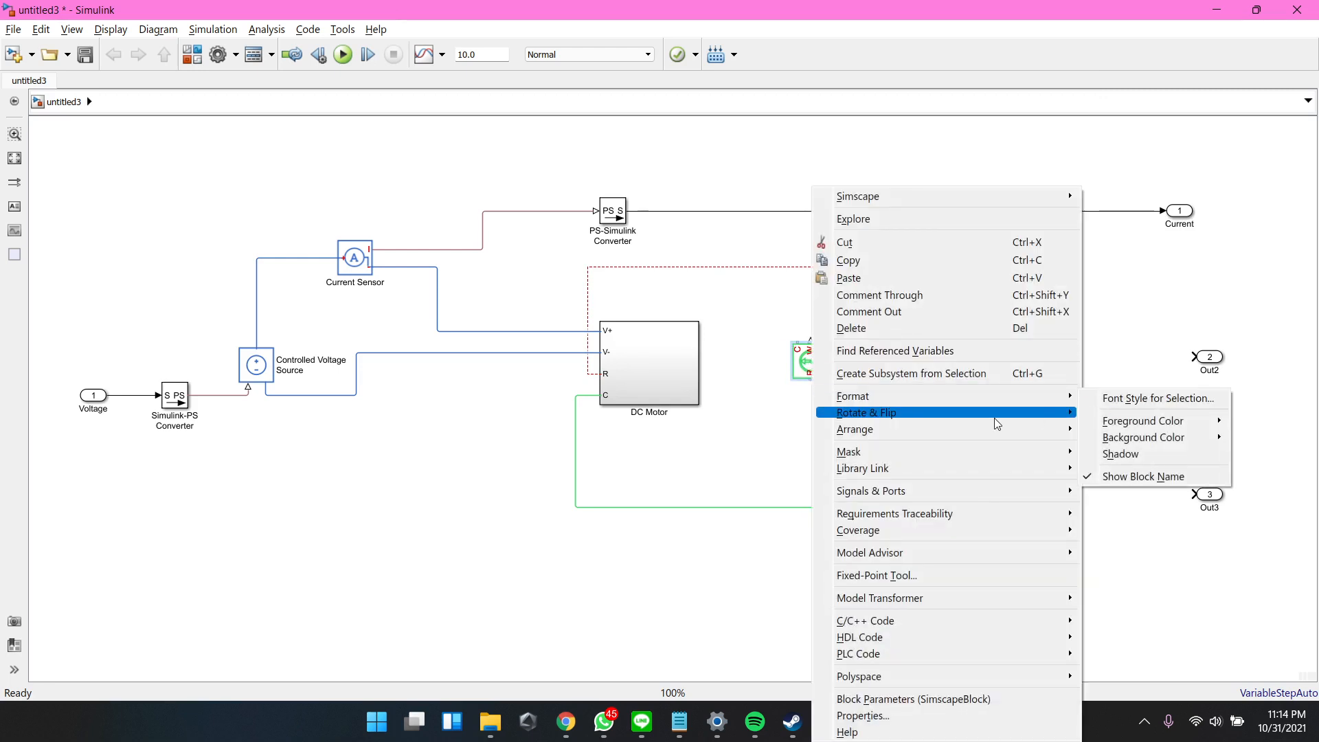
click(804, 370)
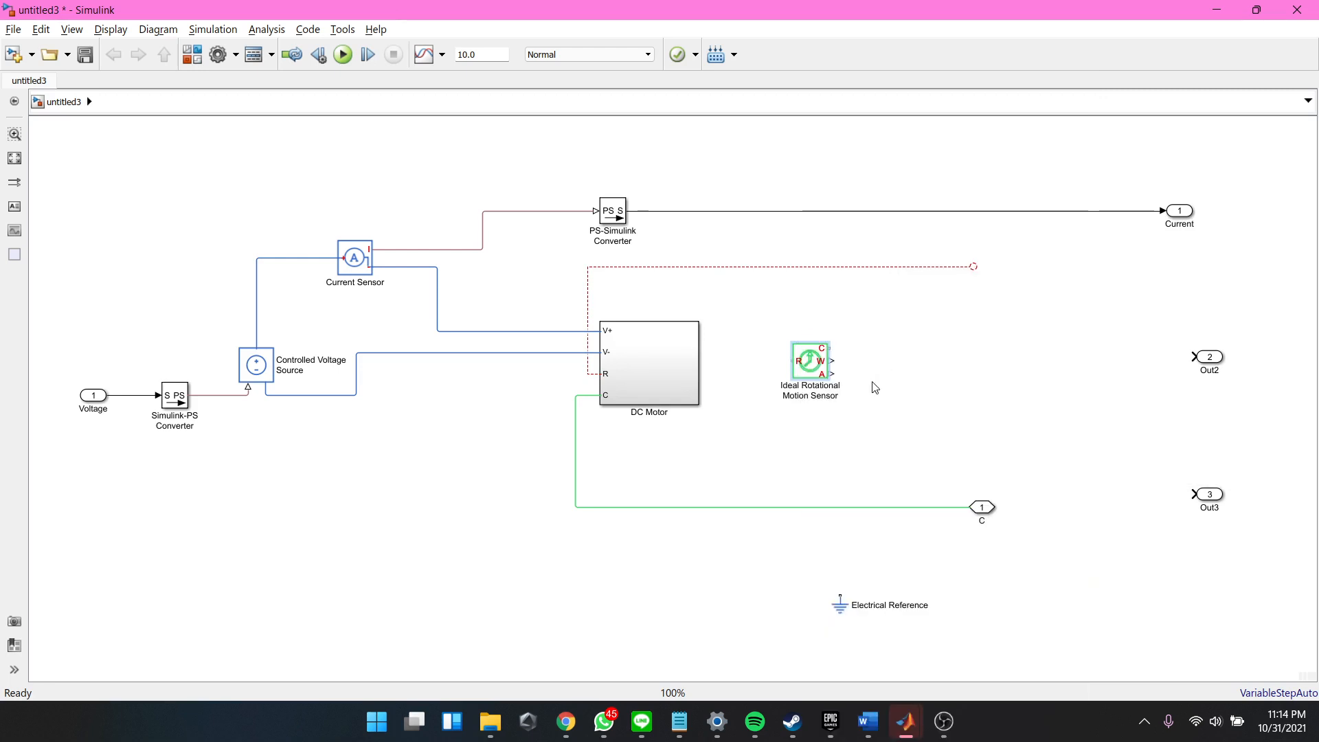
key(ctrl+i)
drag(818, 367, 835, 368)
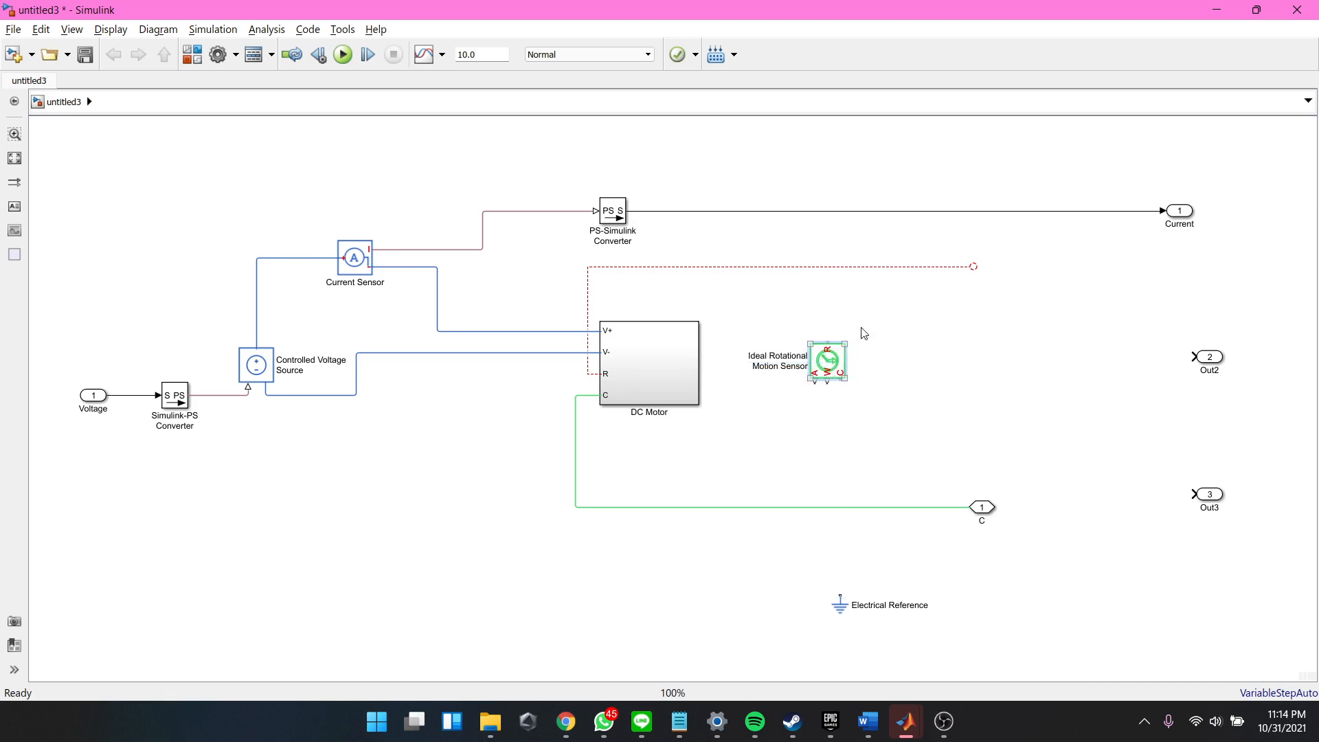
Step: Wire the DC Motor's R line to the motion sensor's R port above the motor and flip the sensor so C is nearest the motor
drag(976, 268, 829, 345)
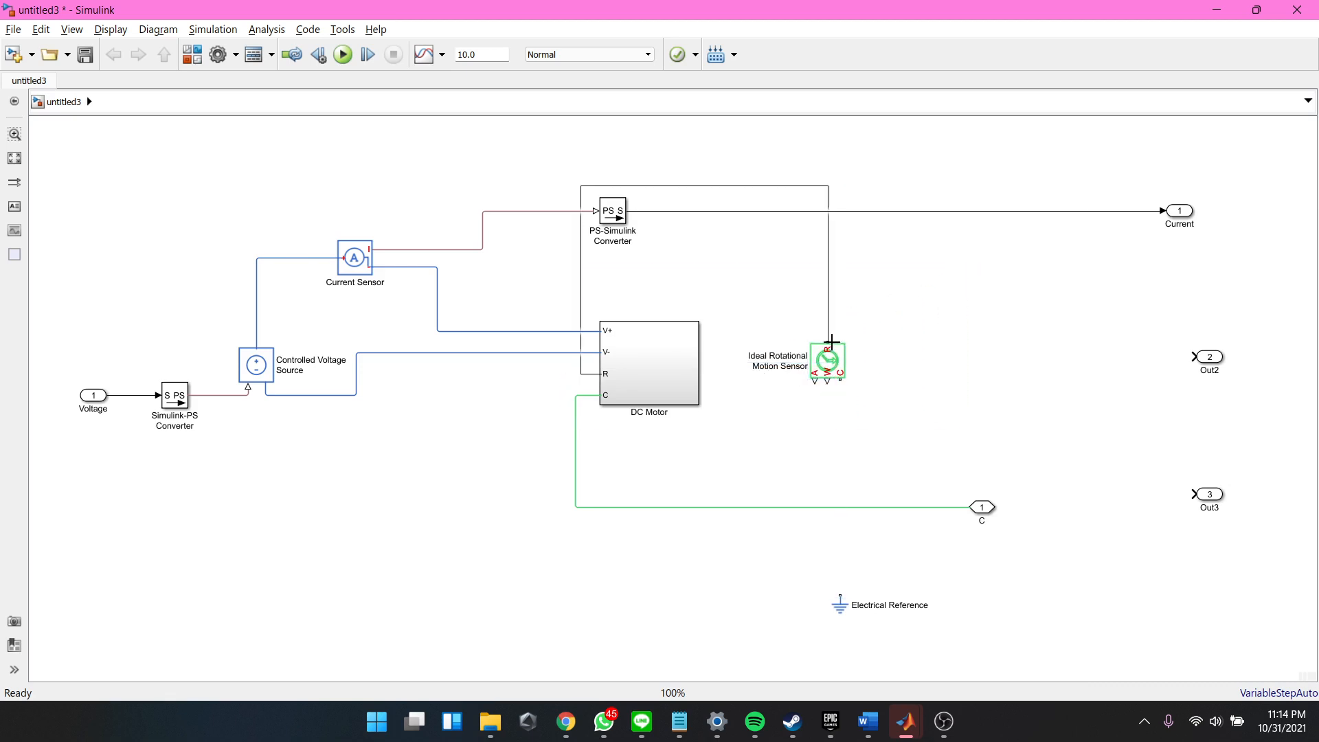
drag(726, 198, 722, 269)
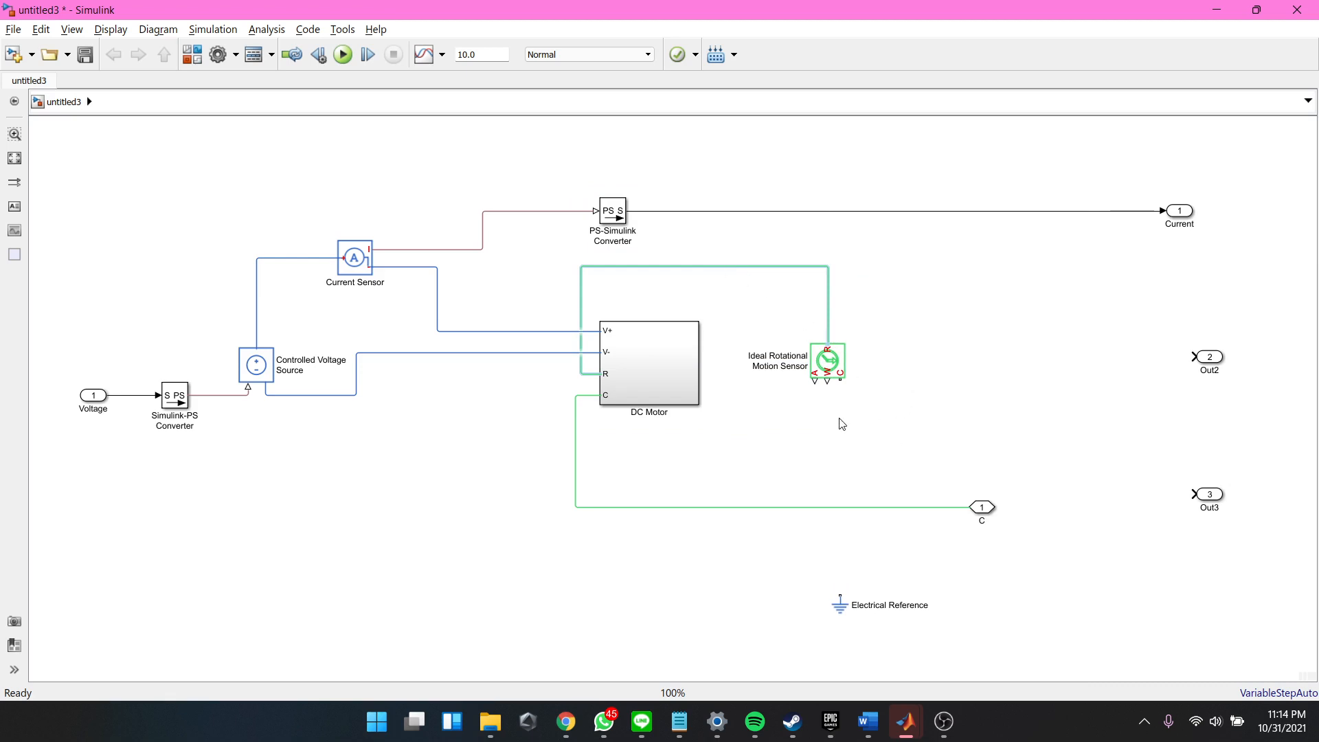
click(833, 363)
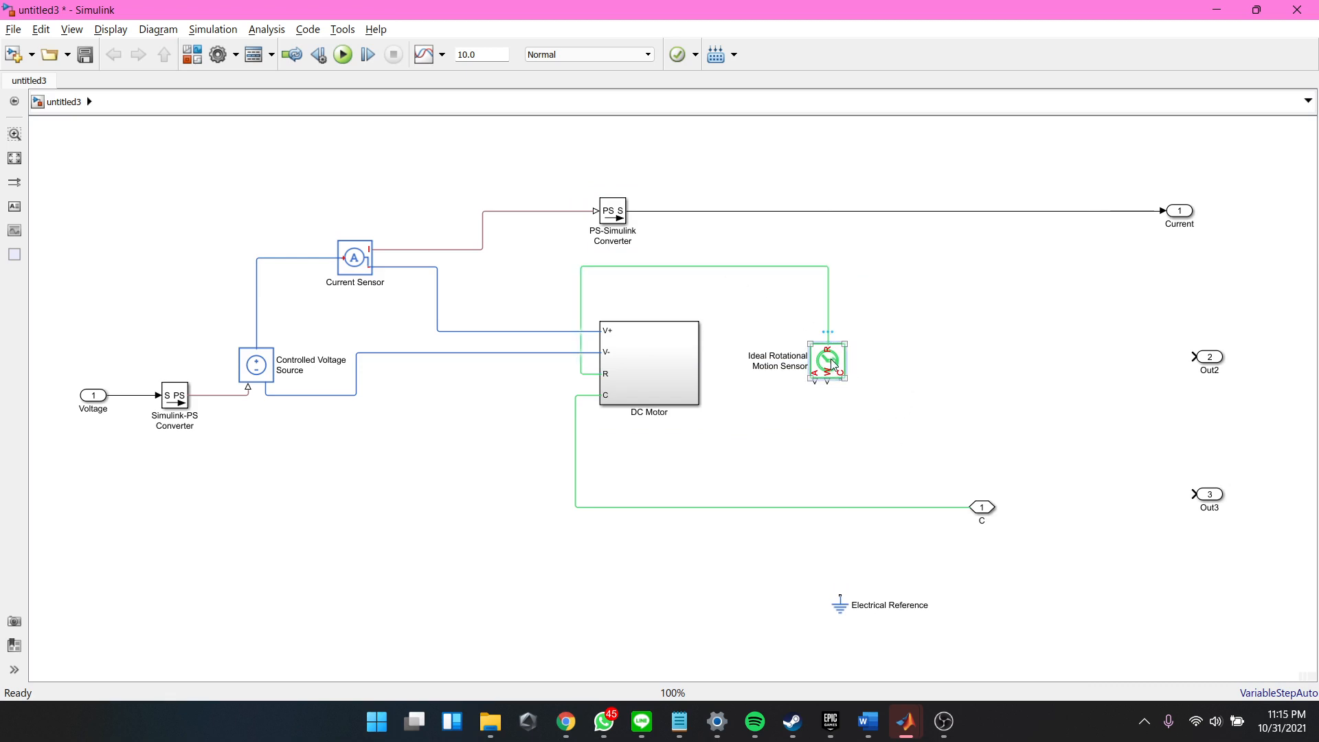
key(ctrl+i)
Step: Delete port C and wire the DC Motor's C line to the motion sensor's C port
click(991, 515)
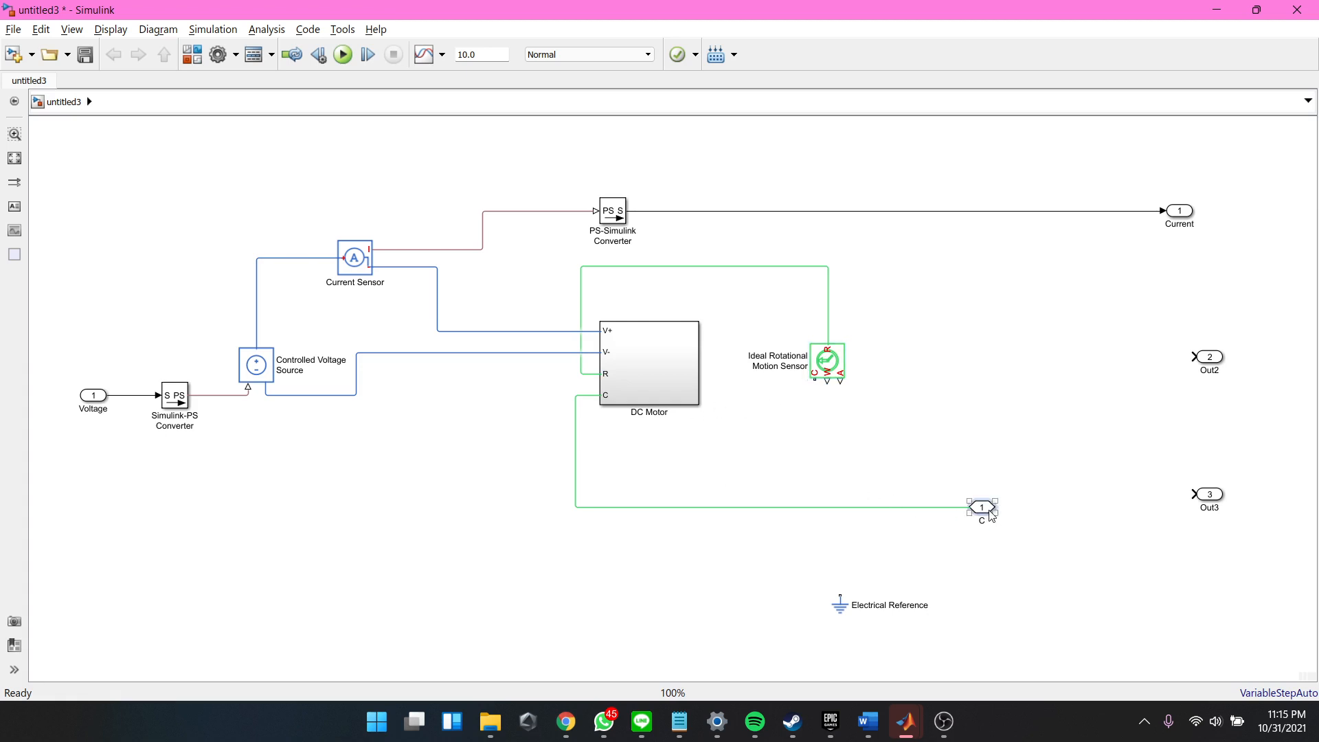
key(Delete)
drag(975, 507, 814, 376)
Step: Connect the Electrical Reference to the V- line between the Controlled Voltage Source and the DC Motor
click(836, 380)
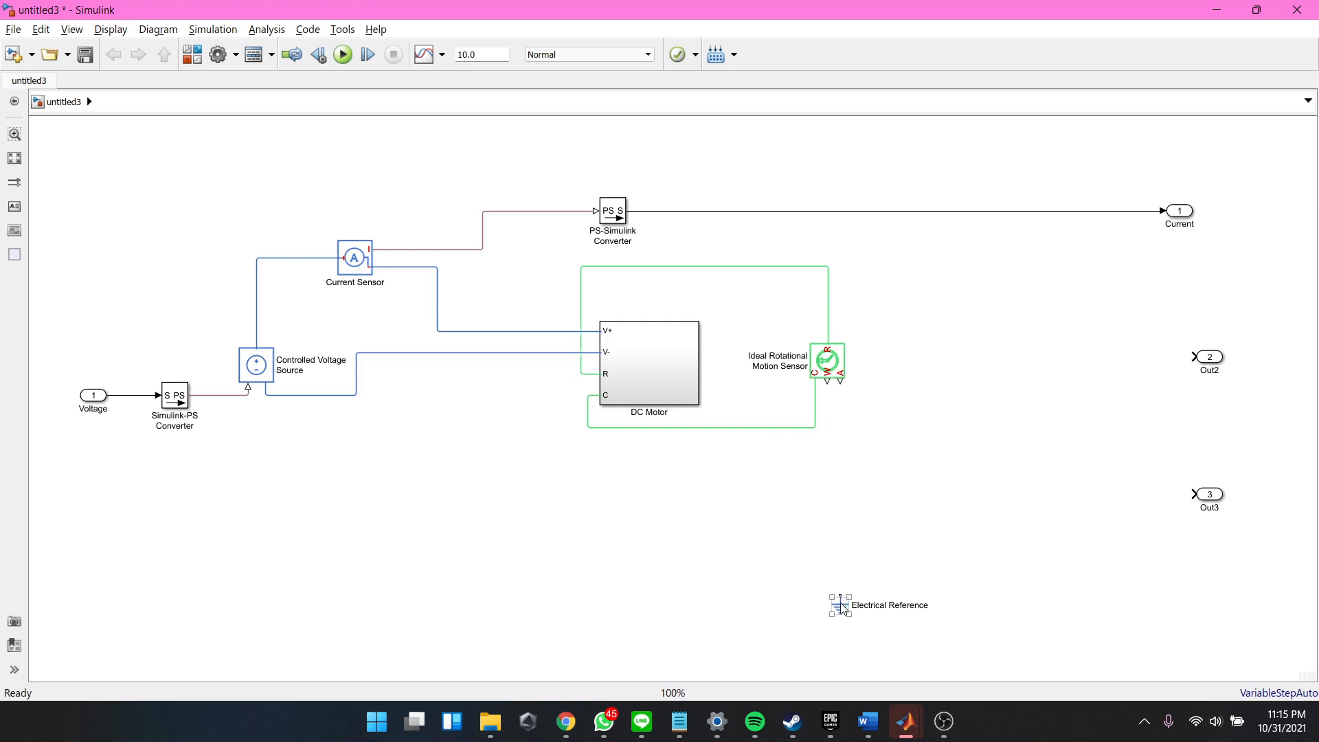
drag(840, 604, 310, 396)
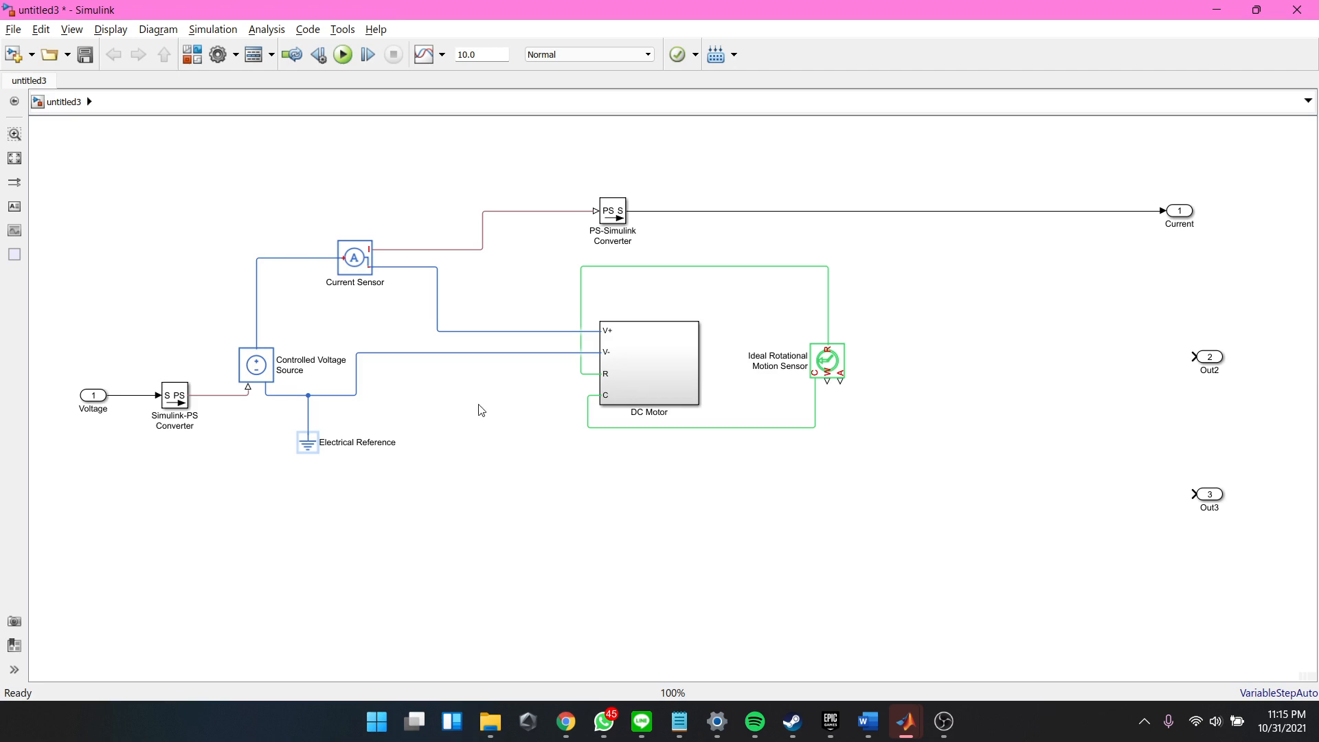
drag(311, 445, 410, 448)
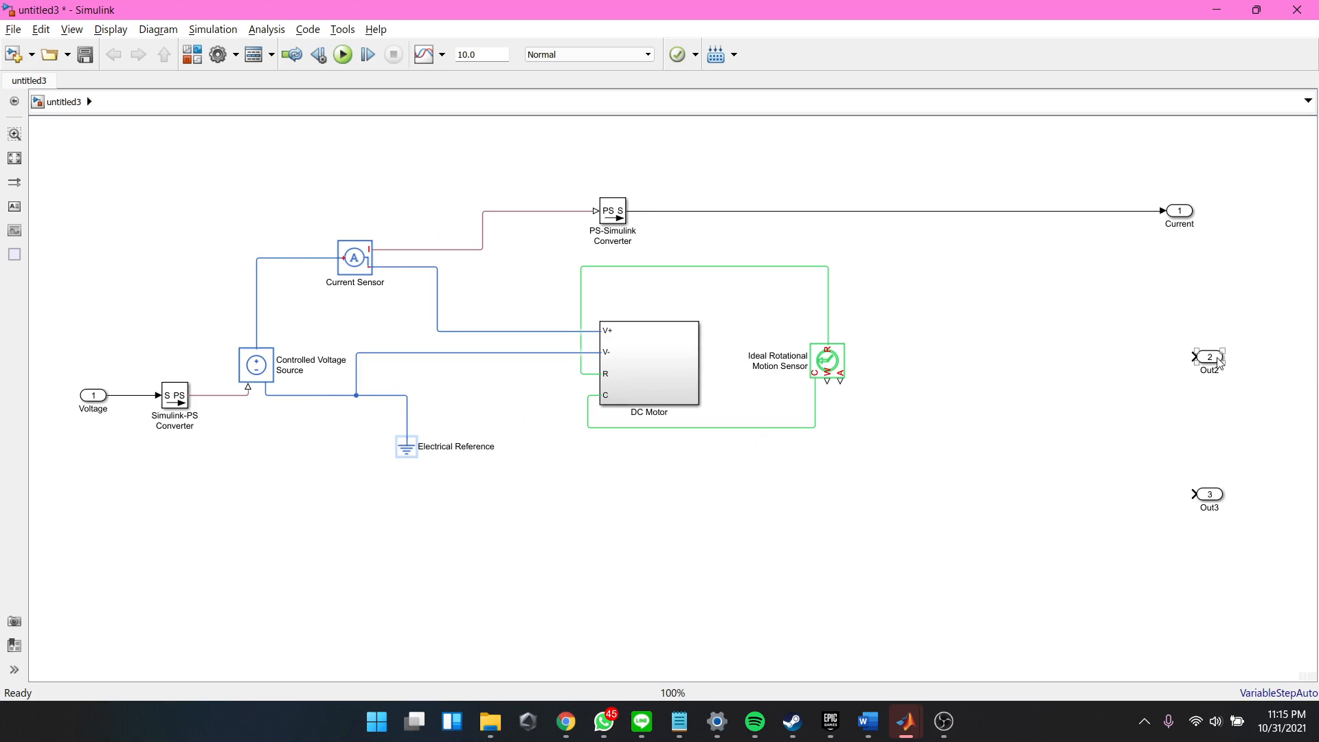
Step: Duplicate the PS-Simulink Converter twice, placing the copies one above the other below the motion sensor, and move Out2 closer to them
drag(1218, 358, 1083, 430)
click(1210, 509)
click(614, 214)
key(ctrl+c)
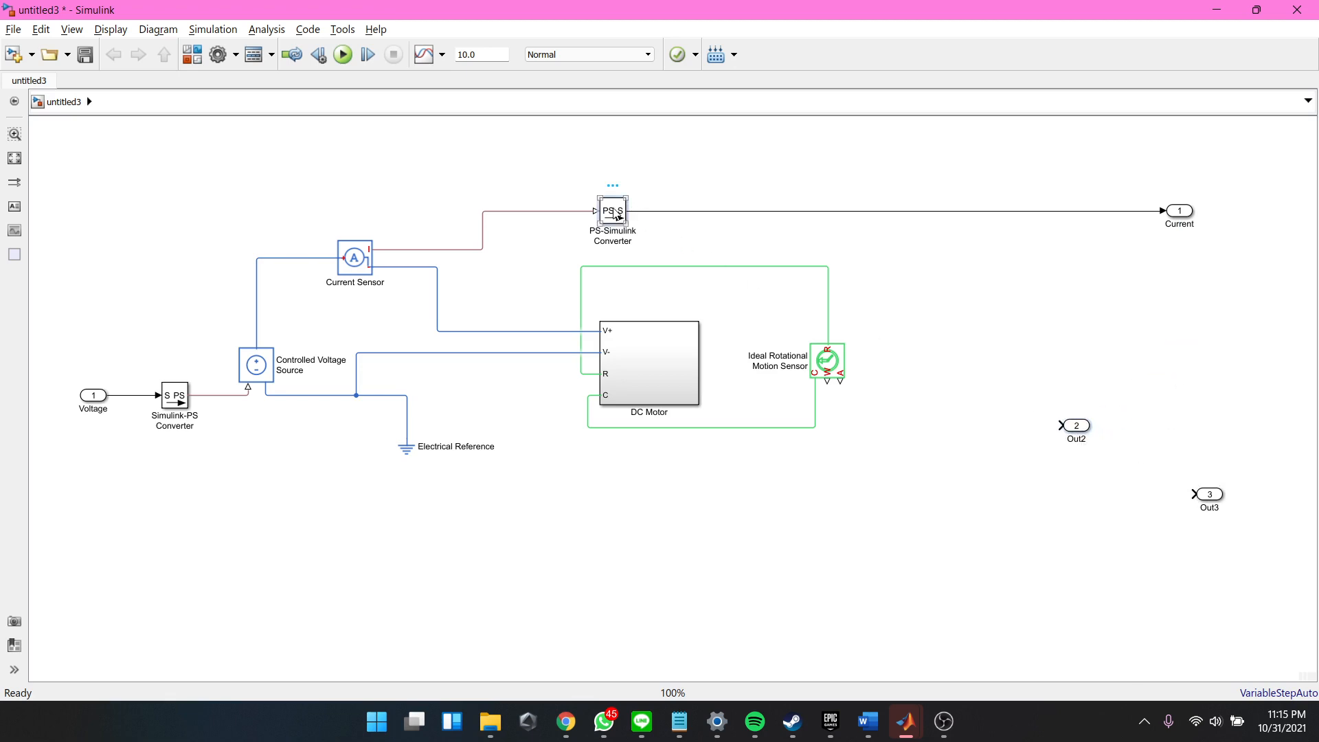
key(ctrl+v)
key(ctrl+v)
drag(645, 245, 911, 422)
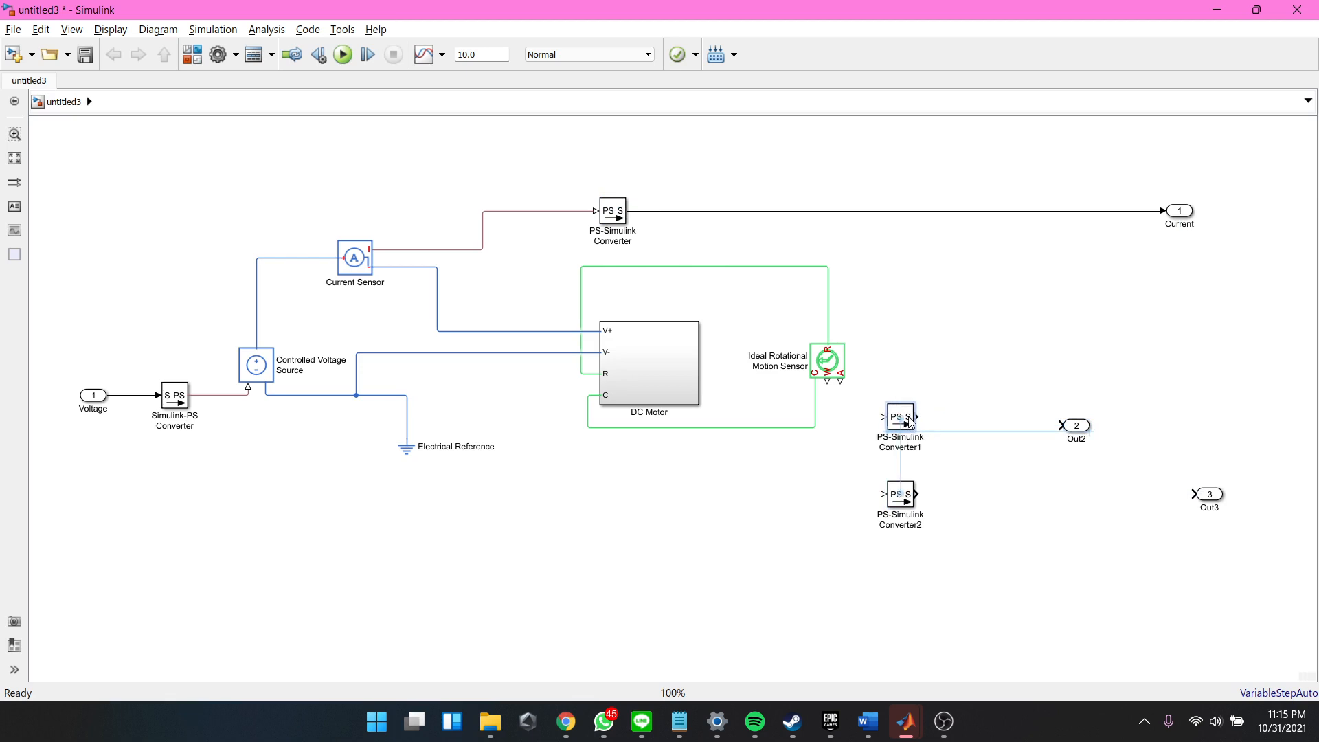
Step: Wire the motion sensor's W port through PS-Simulink Converter1 to Out2 and align Out2 below the Current port
click(833, 379)
drag(828, 378, 1186, 422)
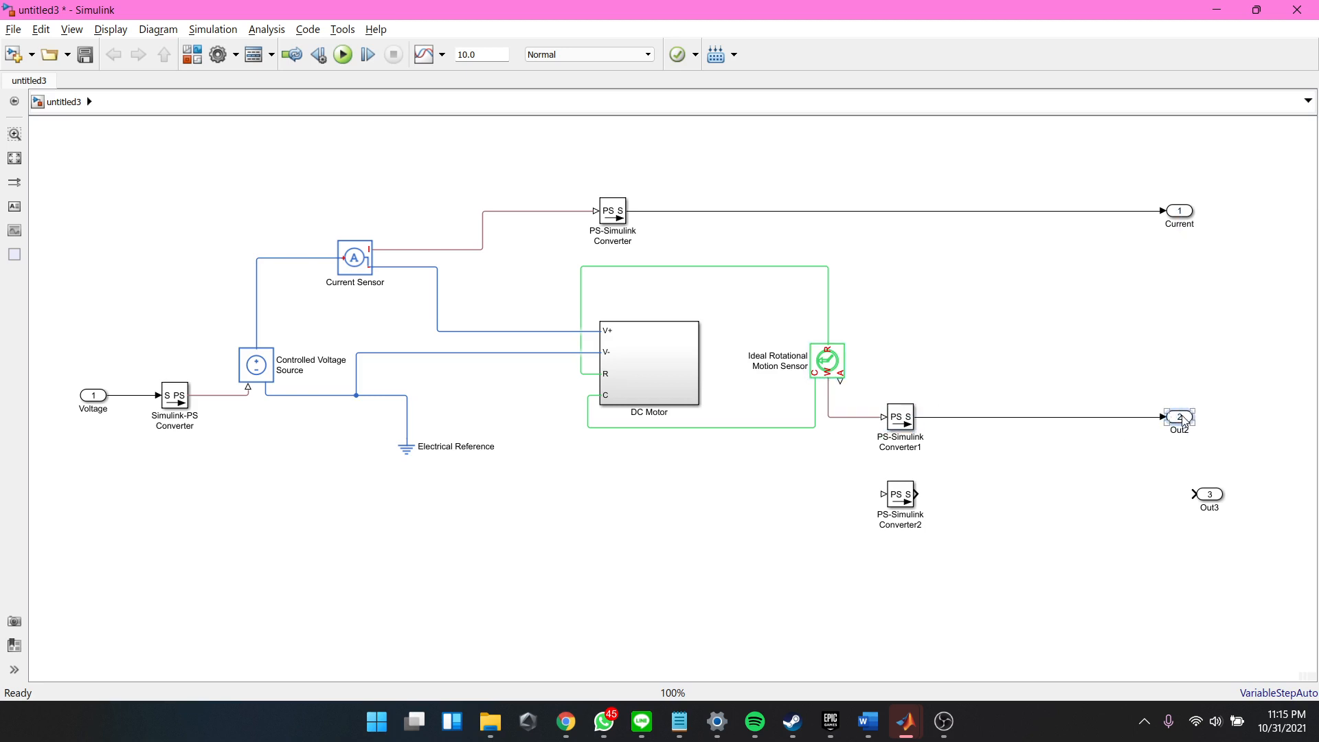
Step: Rename Out2 as Position and Out3 as Speed
double_click(1177, 437)
text(Position)
double_click(1209, 508)
text(Speed)
Step: Rewire the motion sensor so A feeds PS-Simulink Converter1 for Position and W feeds PS-Simulink Converter2, connected to the Speed port
click(832, 364)
click(850, 416)
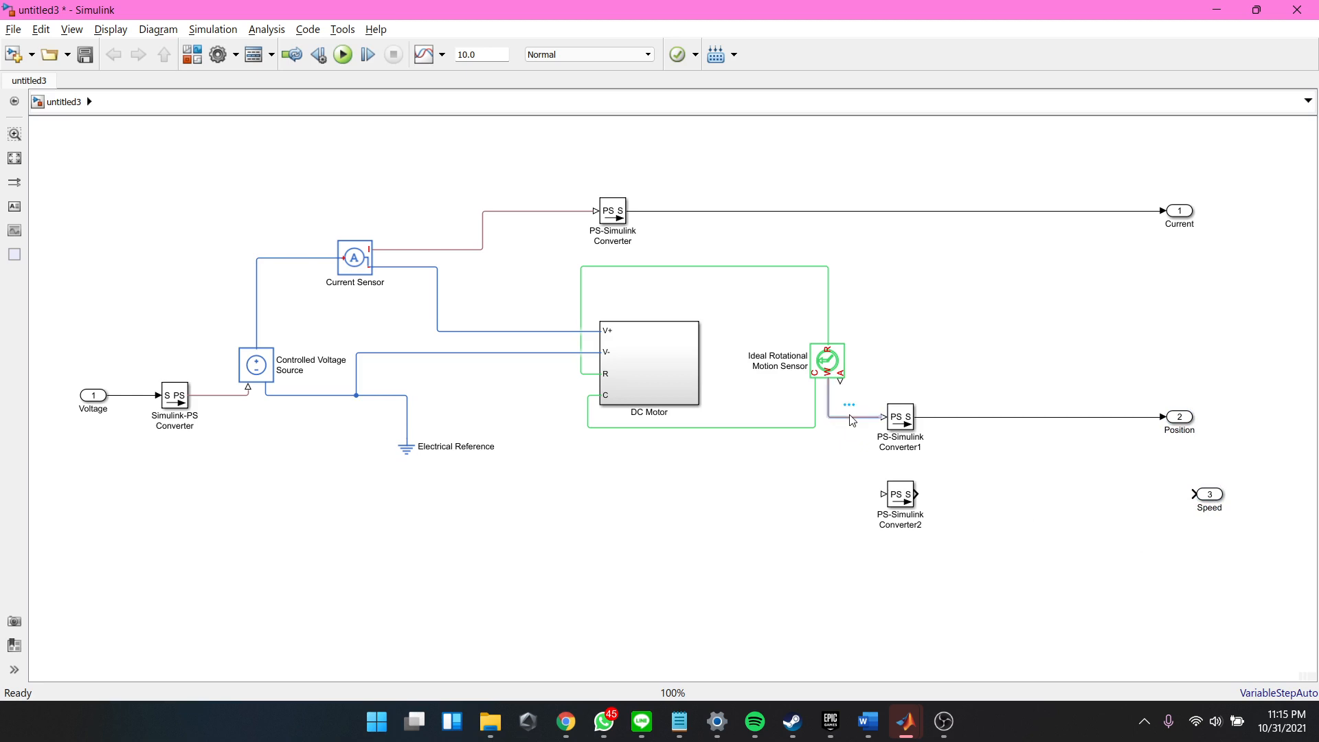
drag(831, 388, 879, 416)
key(Delete)
mouse_move(826, 383)
mouse_down()
mouse_move(848, 472)
mouse_move(879, 494)
mouse_move(1197, 494)
mouse_move(1183, 503)
mouse_up()
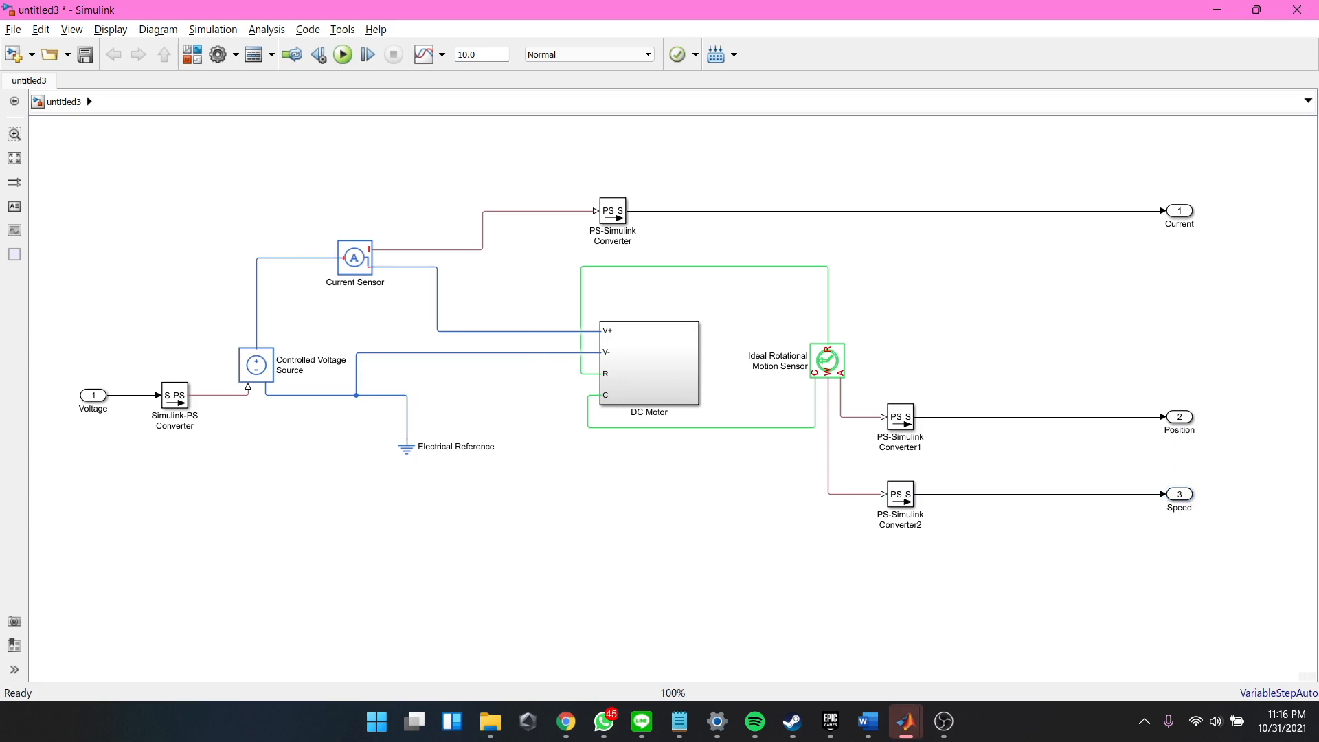
Step: Add a Solver Configuration block from the Simscape Utilities library below the Simulink-PS Converter
mouse_move(906, 722)
click(895, 610)
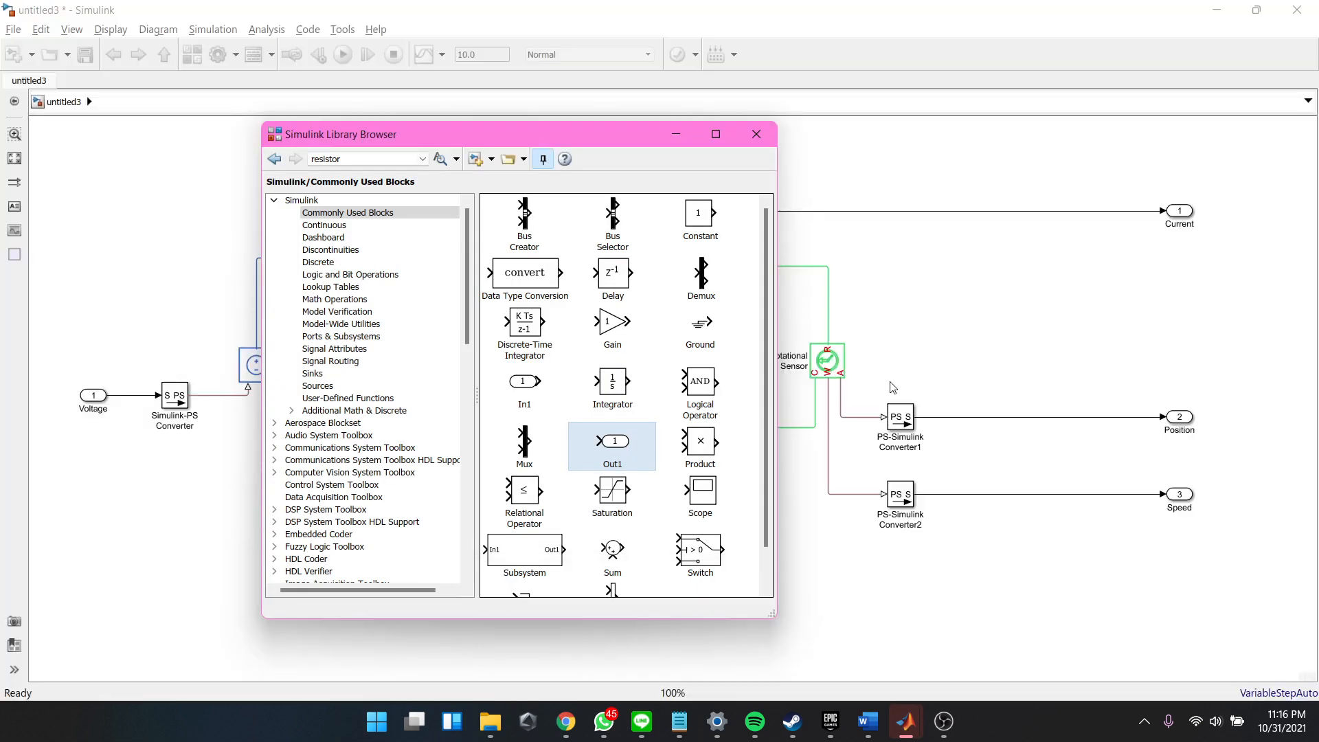
drag(470, 134, 331, 130)
scroll(284, 411, down, 4)
scroll(284, 411, up, 4)
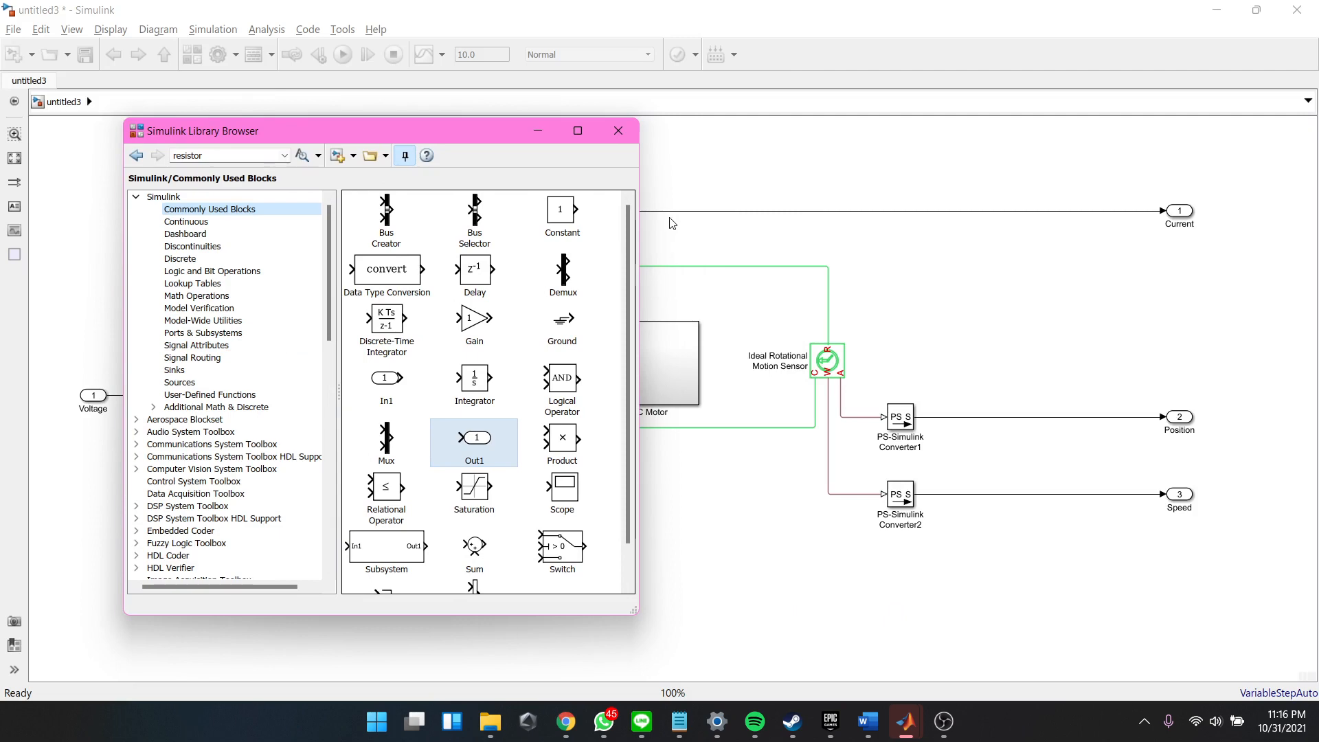
scroll(365, 417, down, 1)
scroll(259, 456, down, 12)
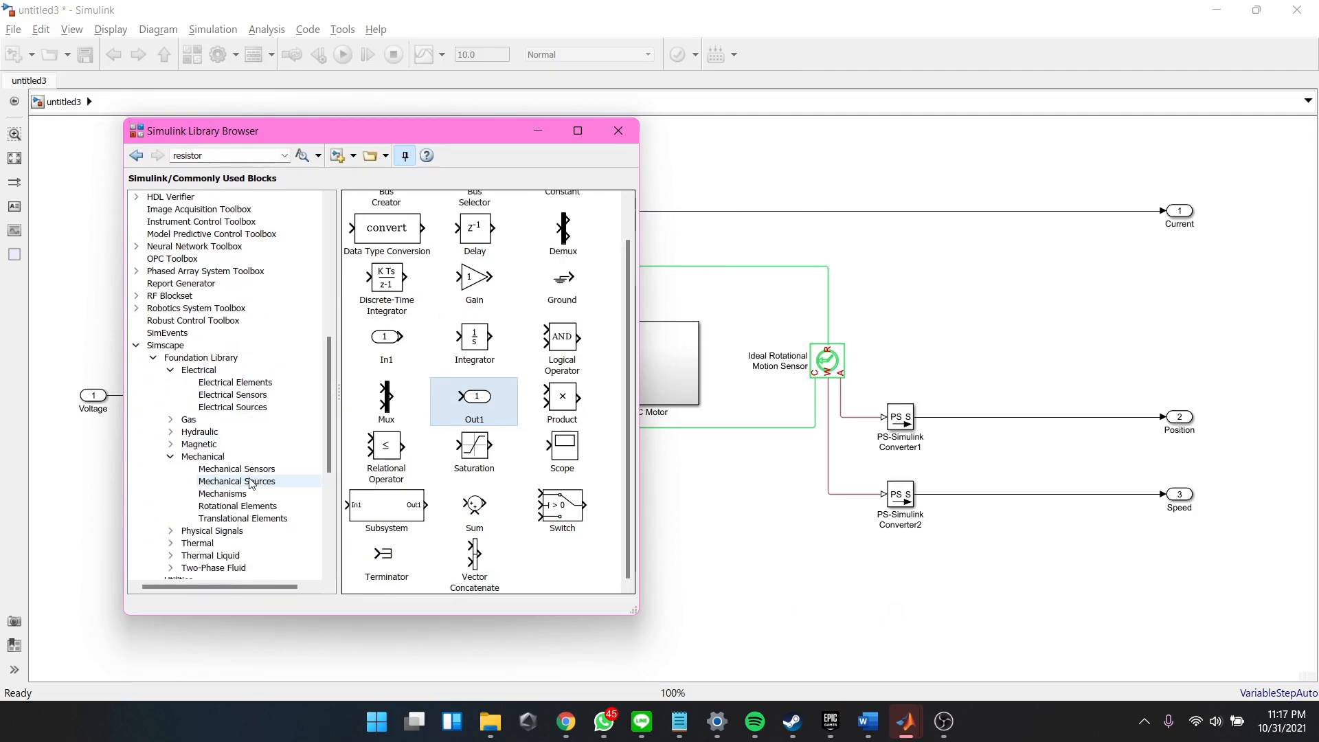
scroll(234, 494, down, 2)
click(200, 431)
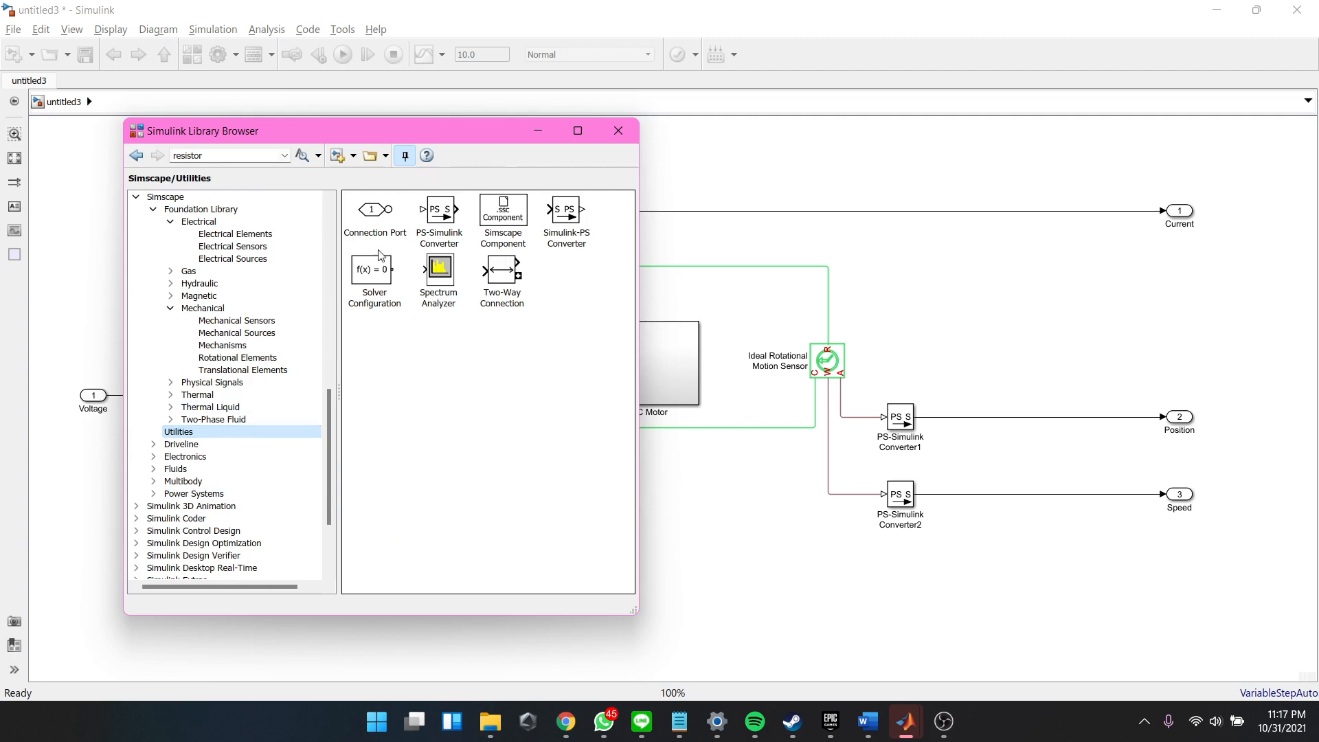
drag(456, 136, 664, 118)
drag(579, 251, 203, 495)
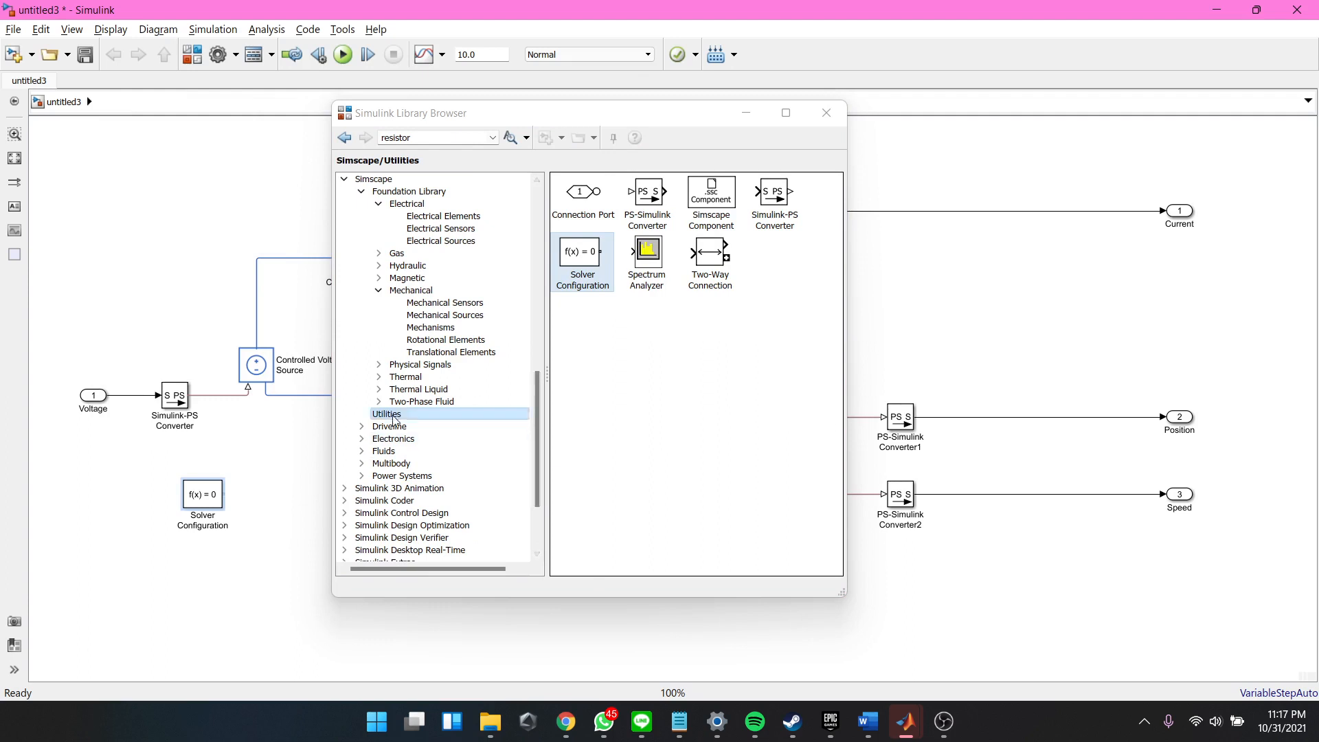
Step: Attach a Mechanical Rotational Reference to the DC Motor's C line and move the Solver Configuration block closer to the Simulink-PS Converter
click(446, 317)
click(445, 339)
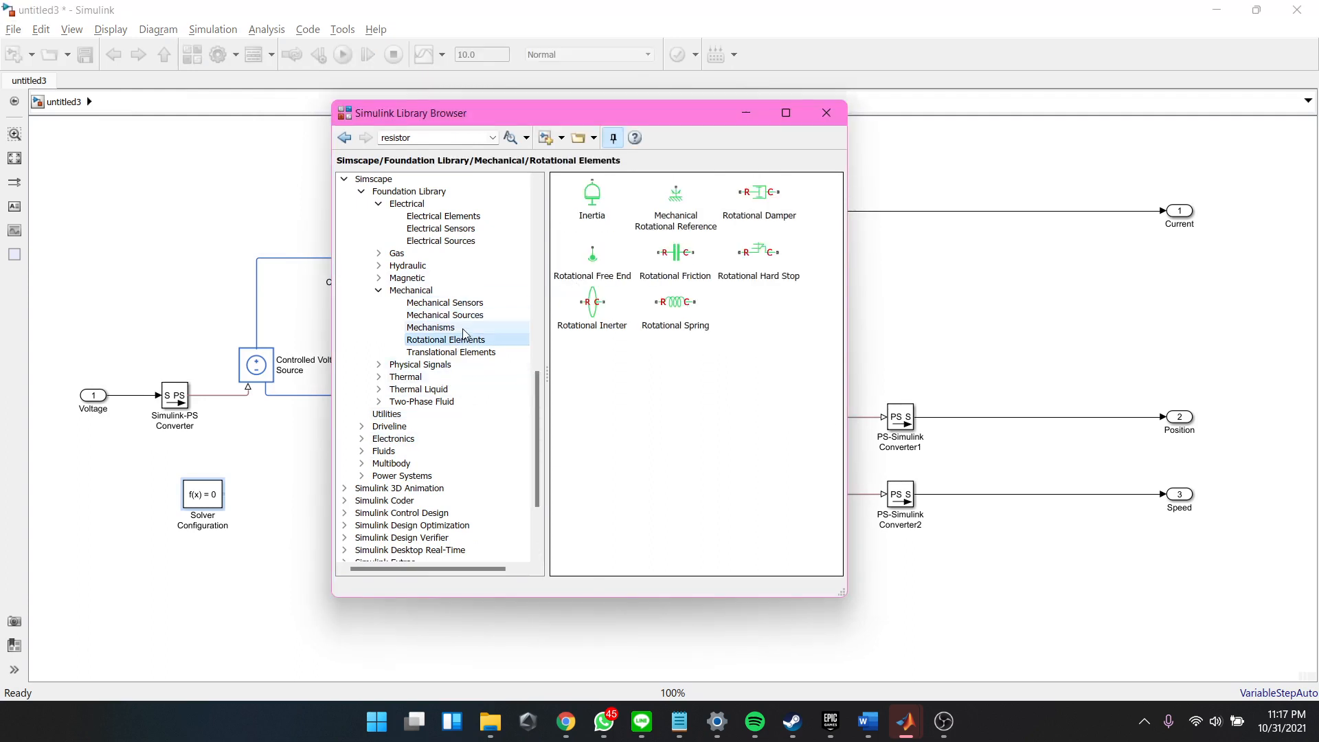
drag(681, 197, 693, 429)
click(746, 111)
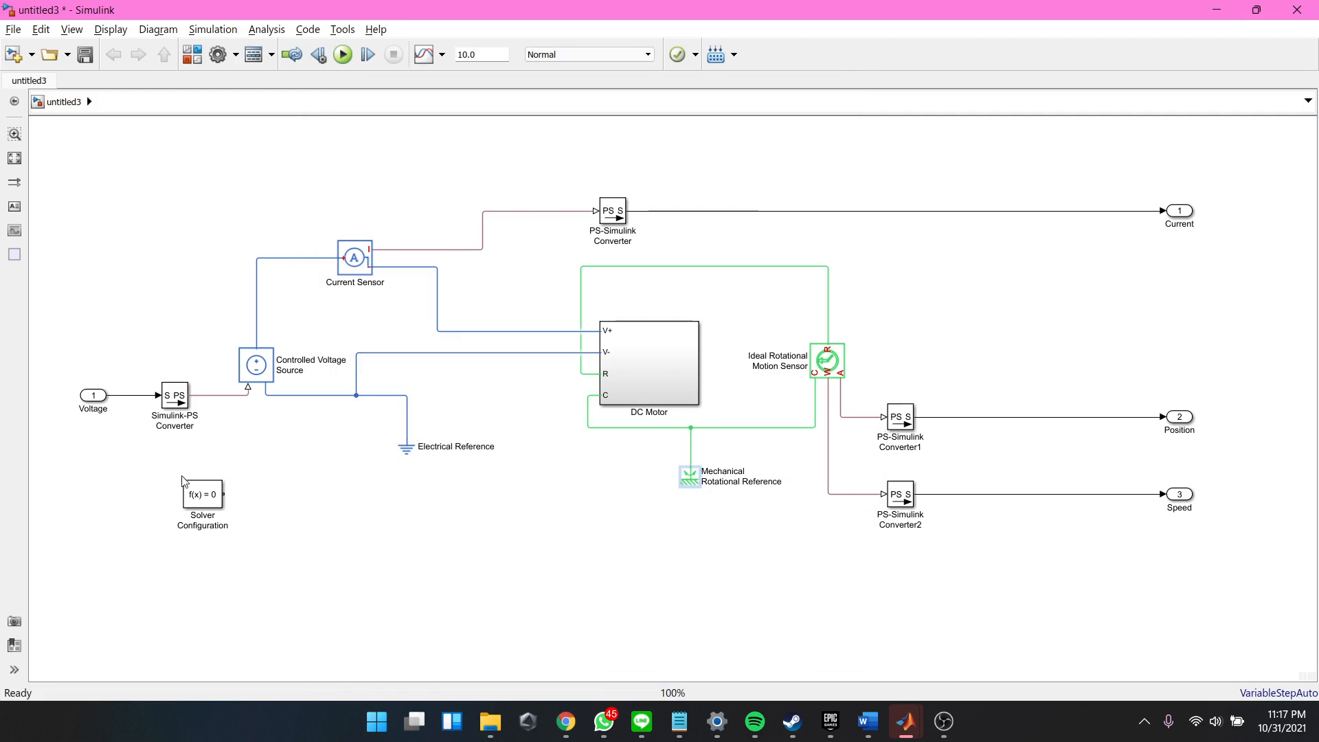
drag(199, 498, 171, 481)
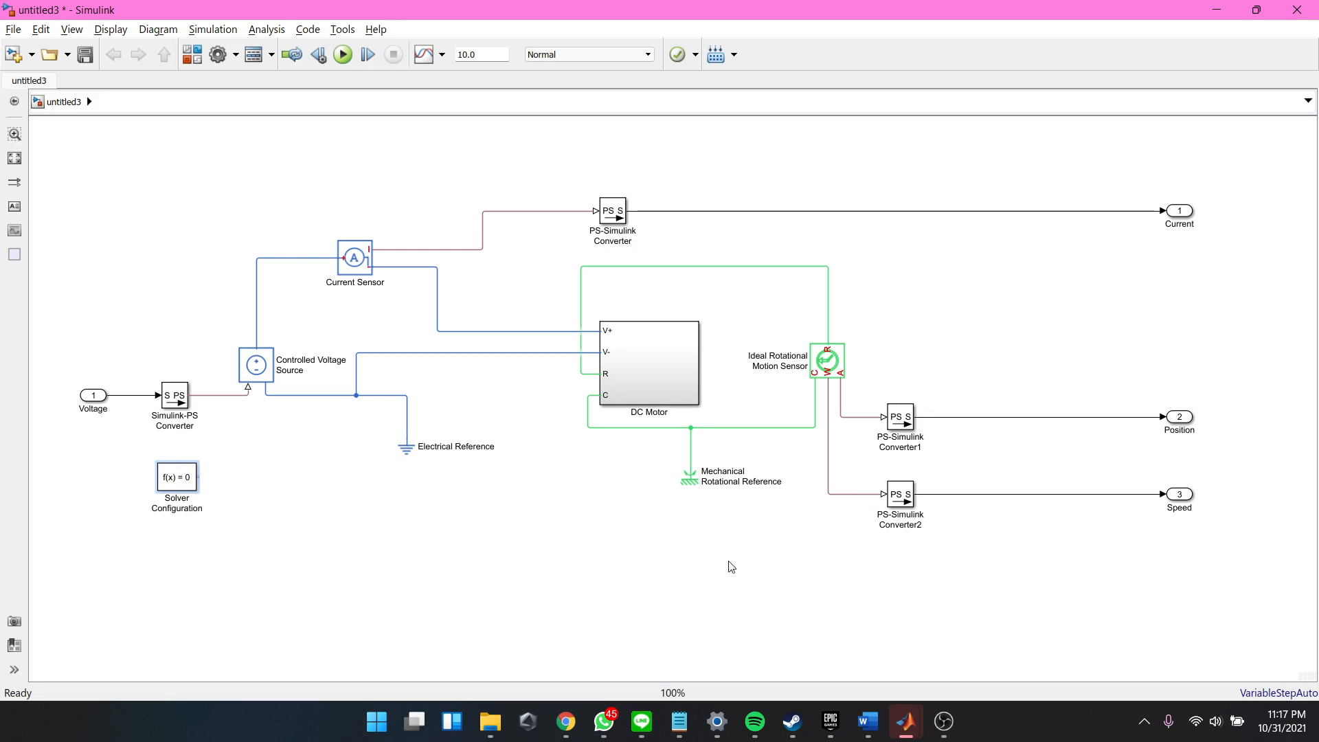
drag(199, 477, 300, 398)
click(270, 493)
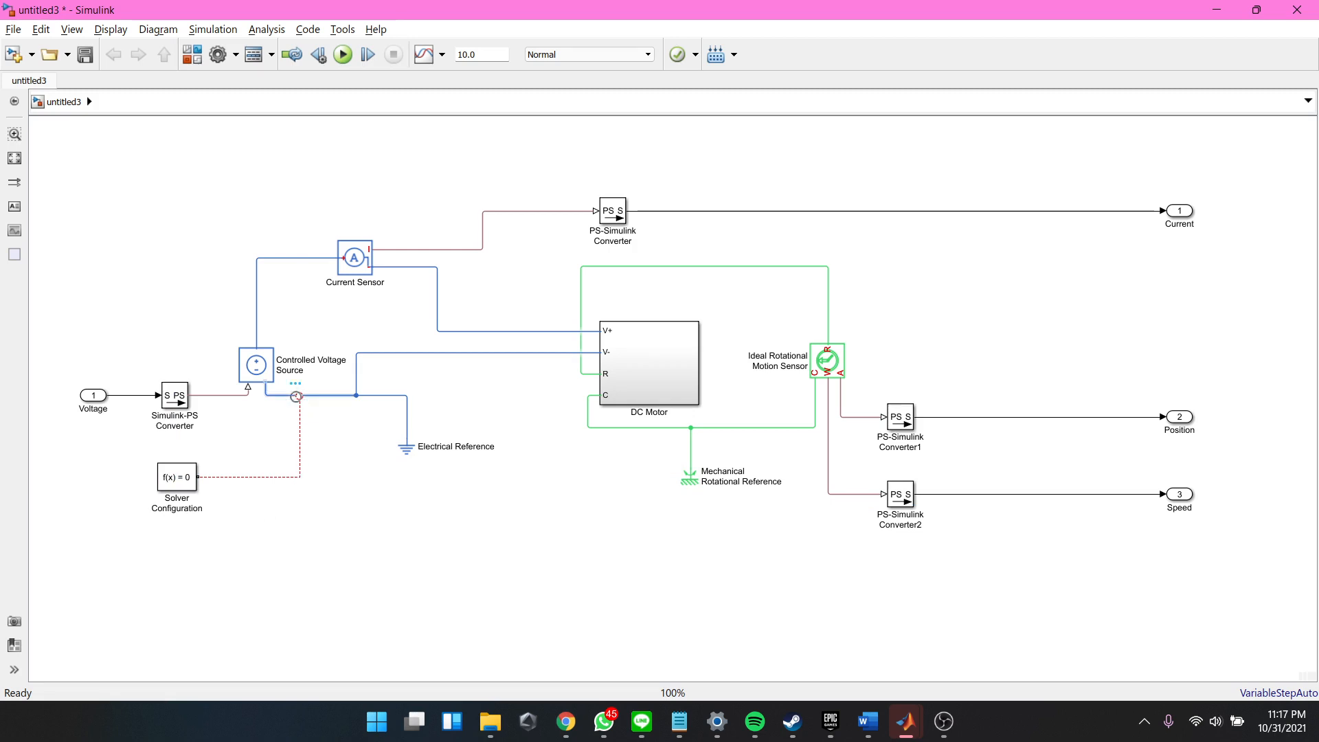
click(300, 427)
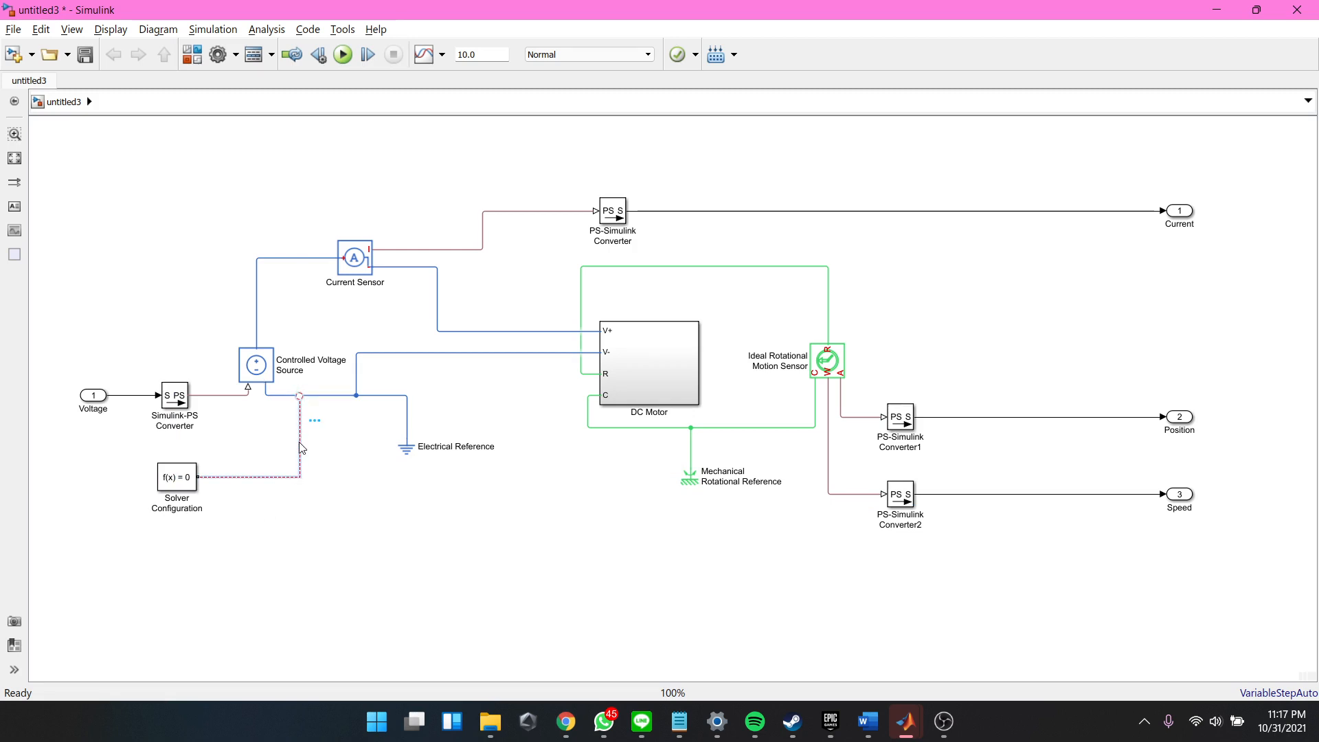
click(195, 481)
click(231, 477)
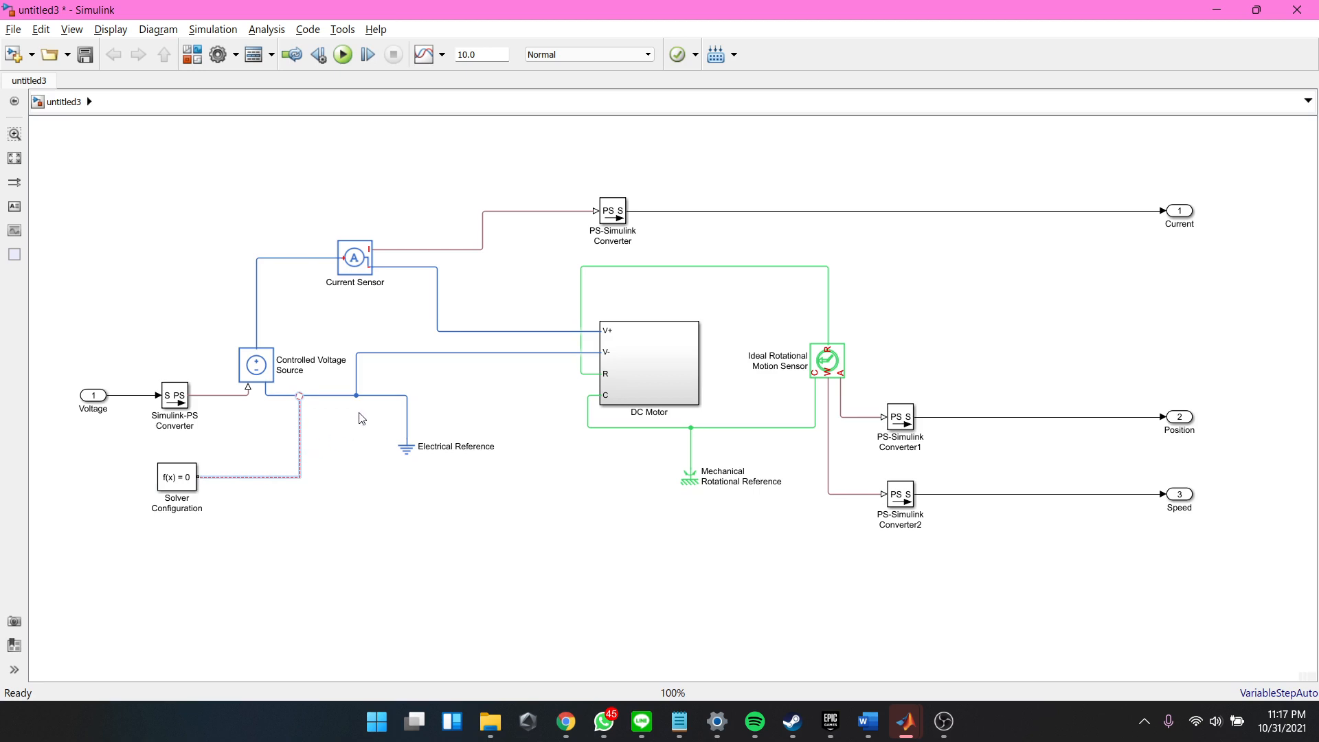
click(431, 419)
key(ctrl+z)
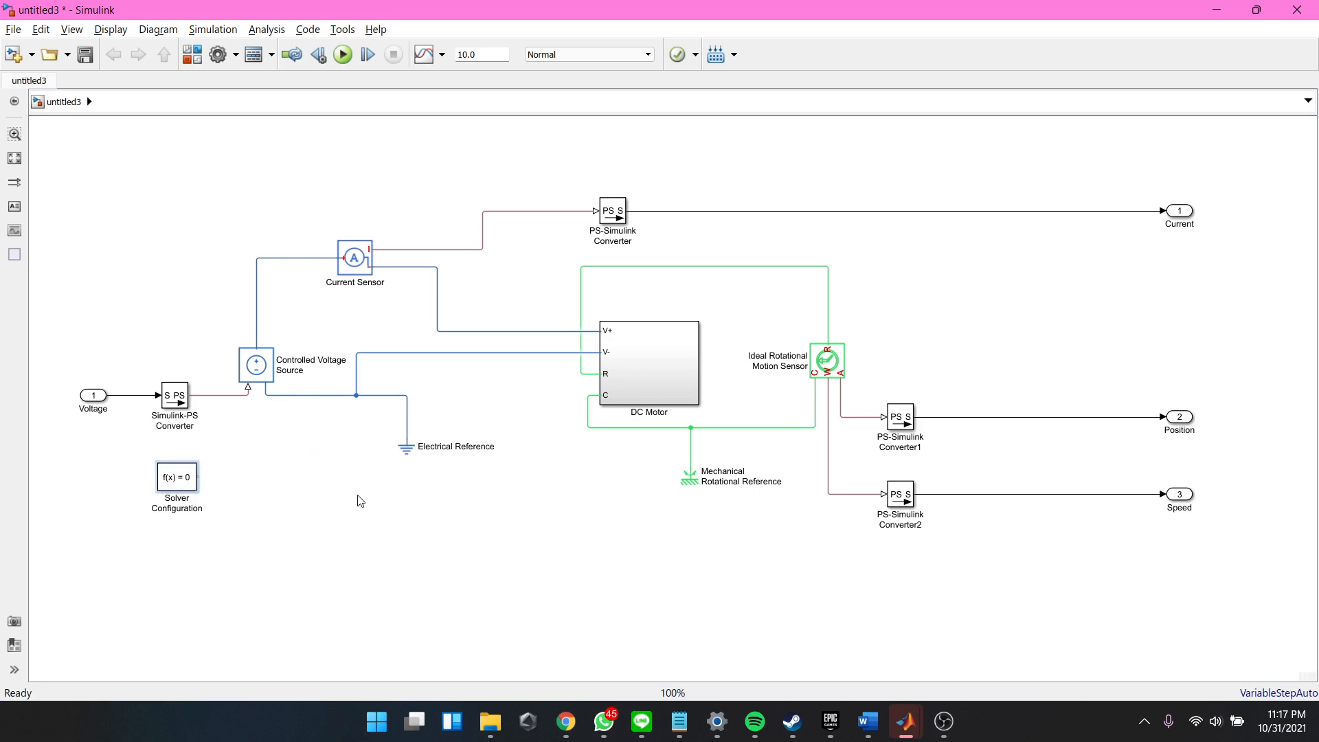
Step: Connect the Solver Configuration block to the Controlled Voltage Source's lower terminal line leading to the Electrical Reference
drag(199, 473, 266, 395)
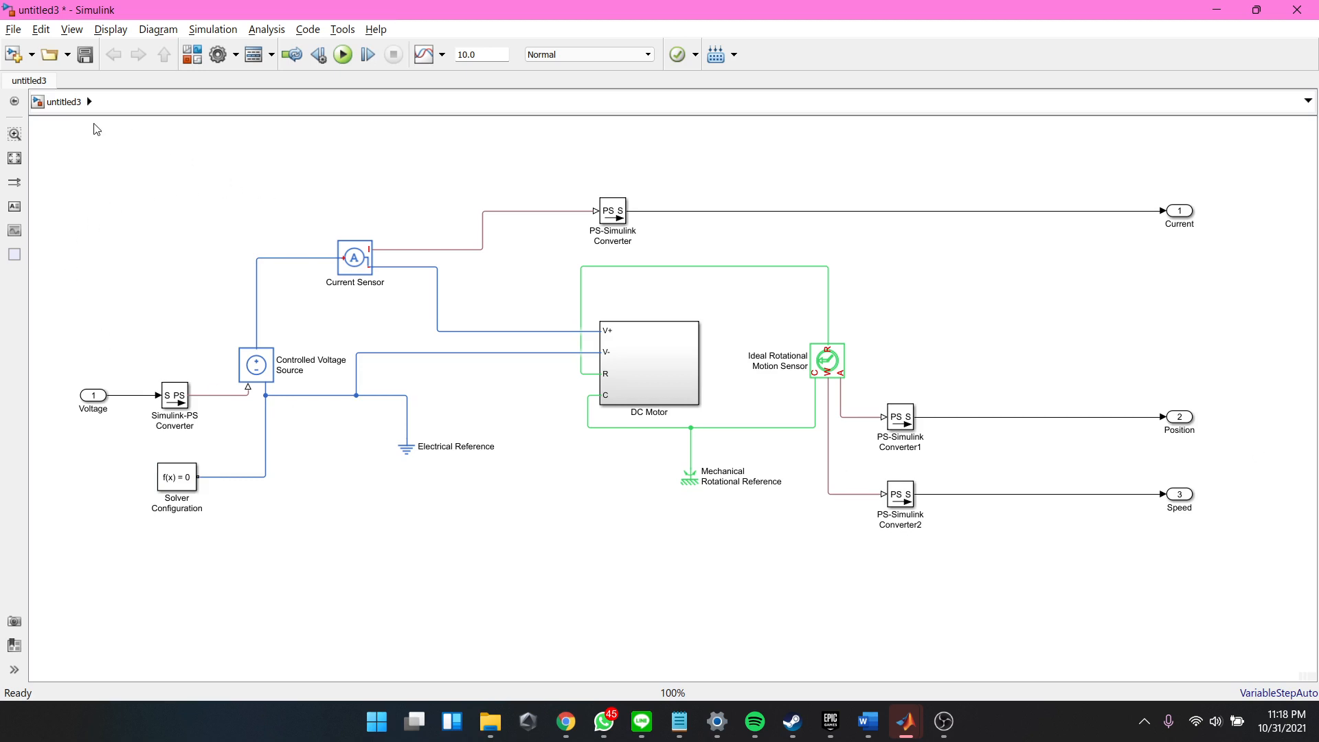
Step: Group the whole DC motor model, including its Voltage input and Current, Position and Speed outputs, into a subsystem
drag(101, 146, 1264, 587)
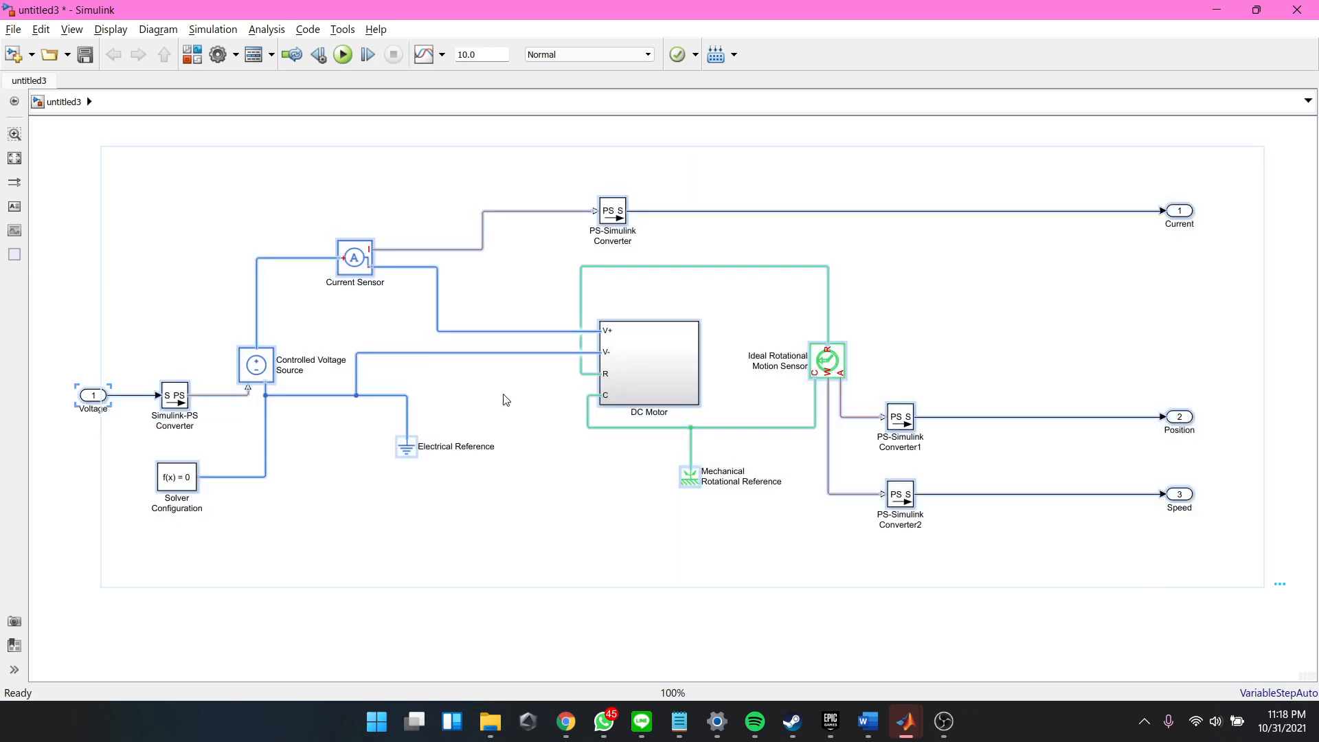
click(53, 143)
drag(45, 137, 1086, 472)
scroll(392, 352, down, 3)
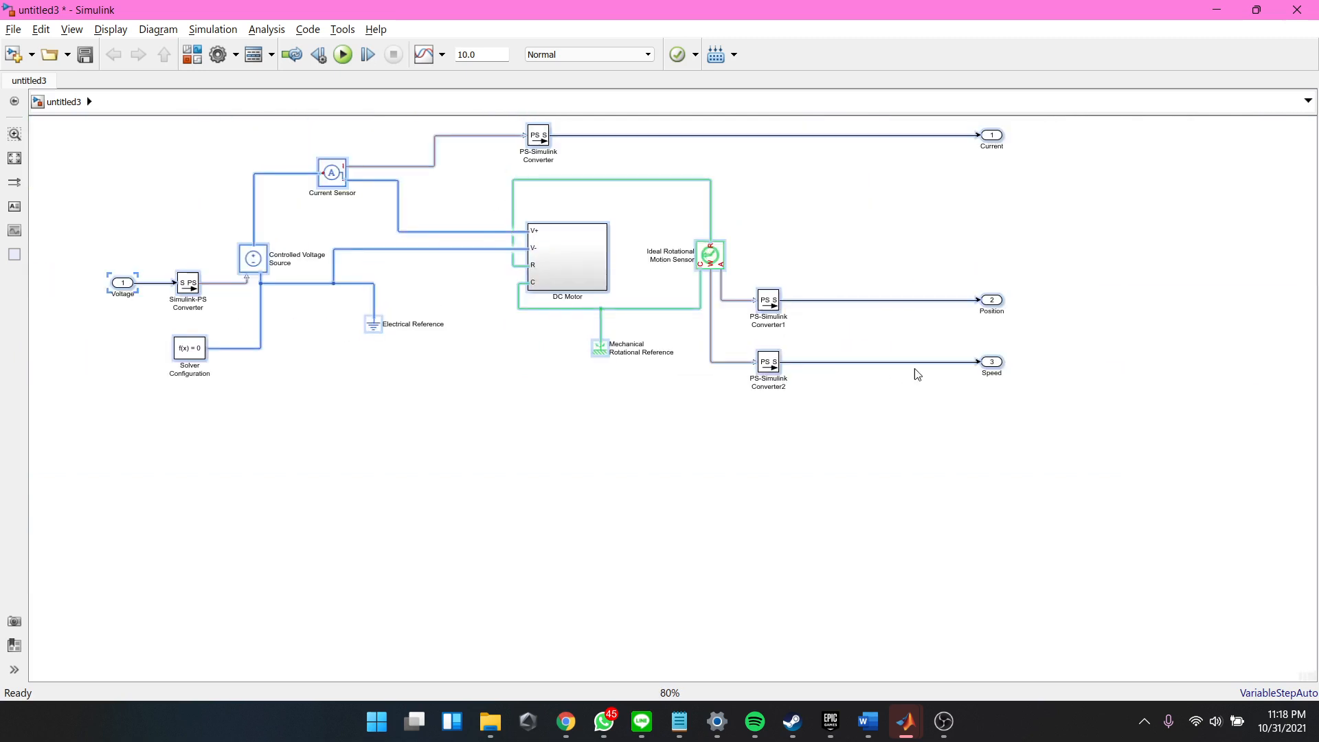
drag(82, 413, 1054, 216)
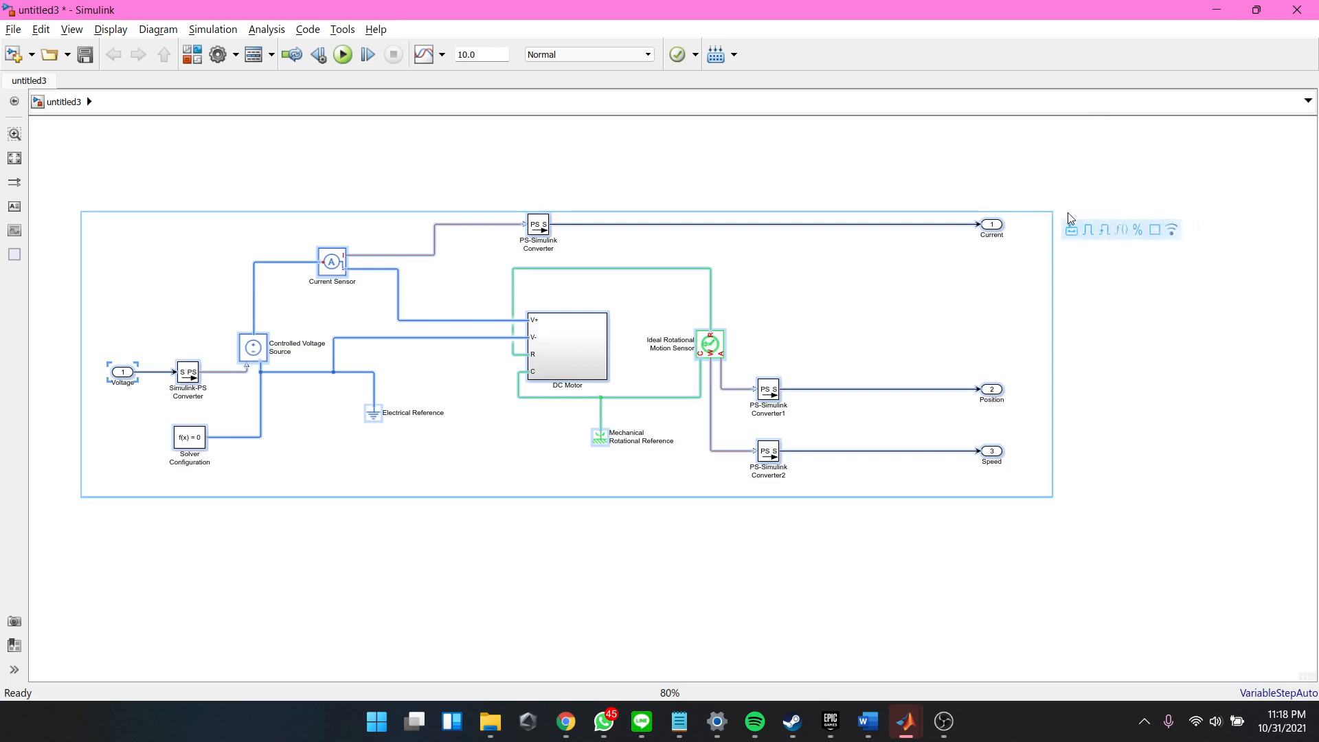
click(1075, 230)
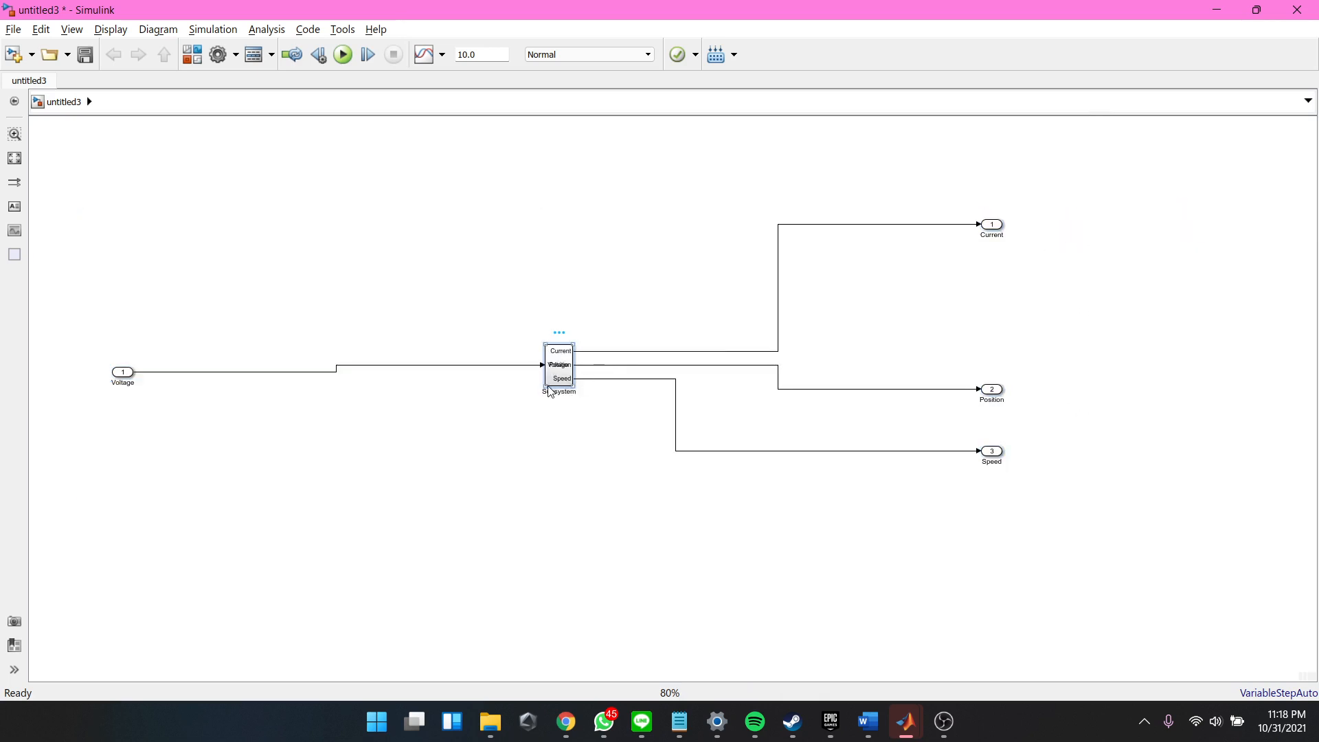
Step: Enlarge the new subsystem block so its port labels no longer overlap and rename it Motor_Model_Simscape
drag(546, 386, 422, 412)
double_click(497, 418)
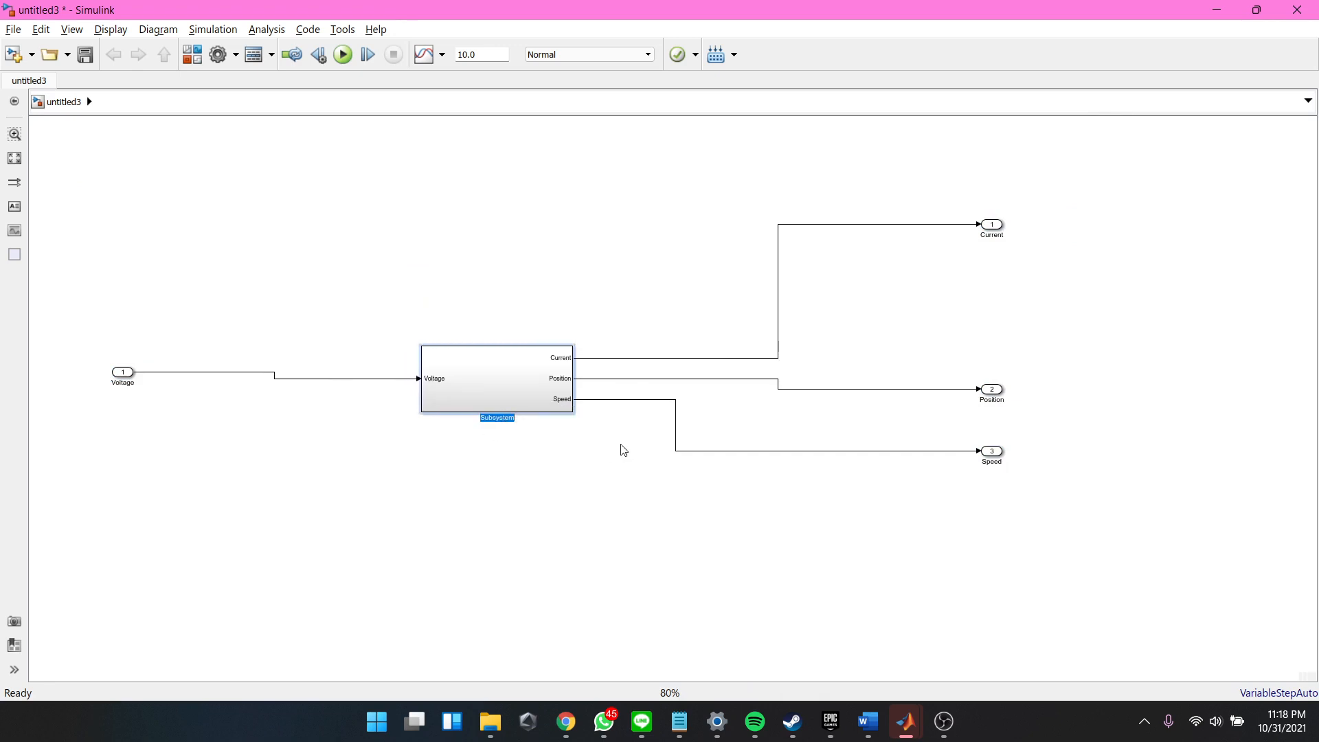
text(Motor_model_Simscape)
key(alt+Tab)
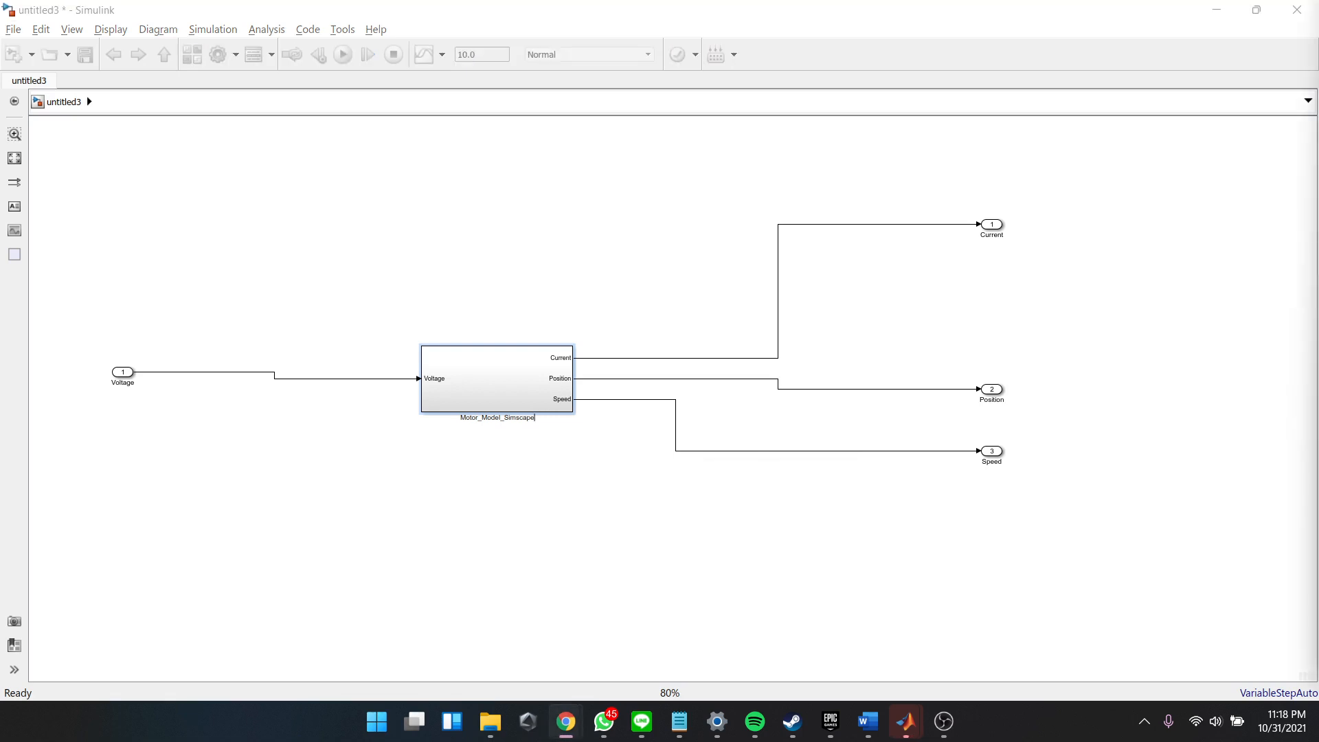